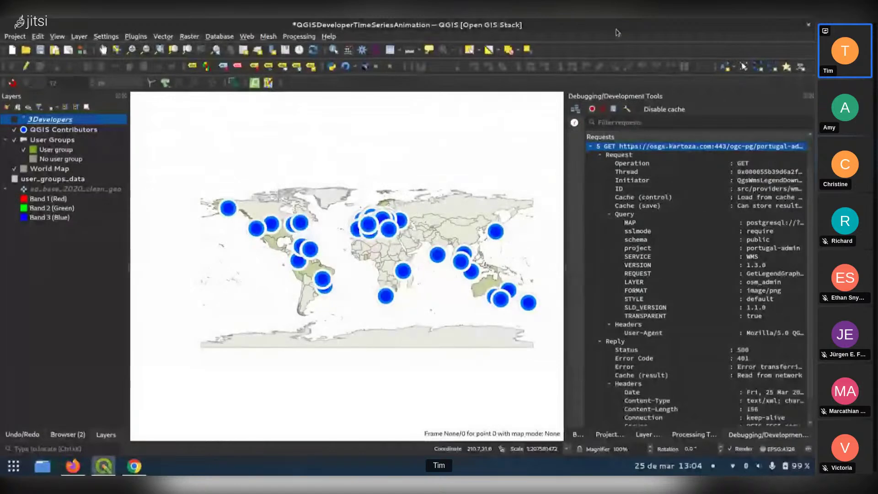
View the contributors map without the side panels, and restore the panels
{"action": "key", "text": "ctrl+Tab"}
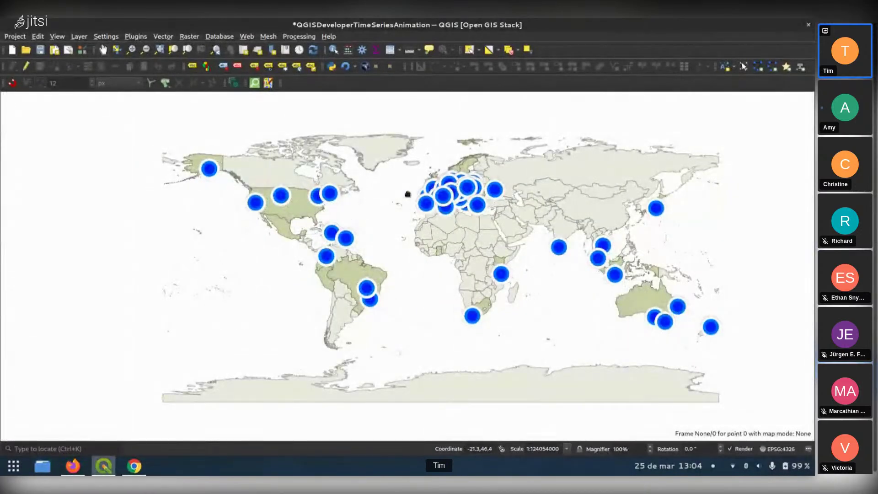
{"action": "scroll", "coordinate": [407, 192], "scroll_direction": "up", "scroll_amount": 2}
{"action": "scroll", "coordinate": [408, 197], "scroll_direction": "down", "scroll_amount": 2}
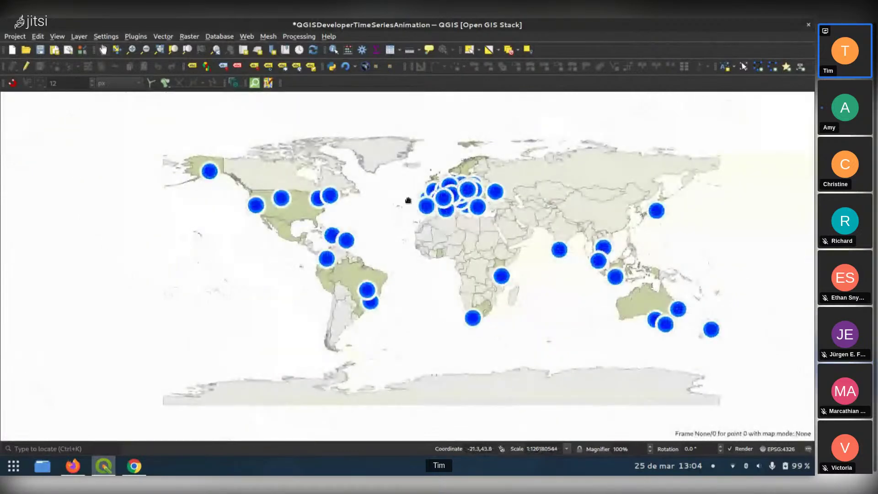
{"action": "key", "text": "ctrl+Tab"}
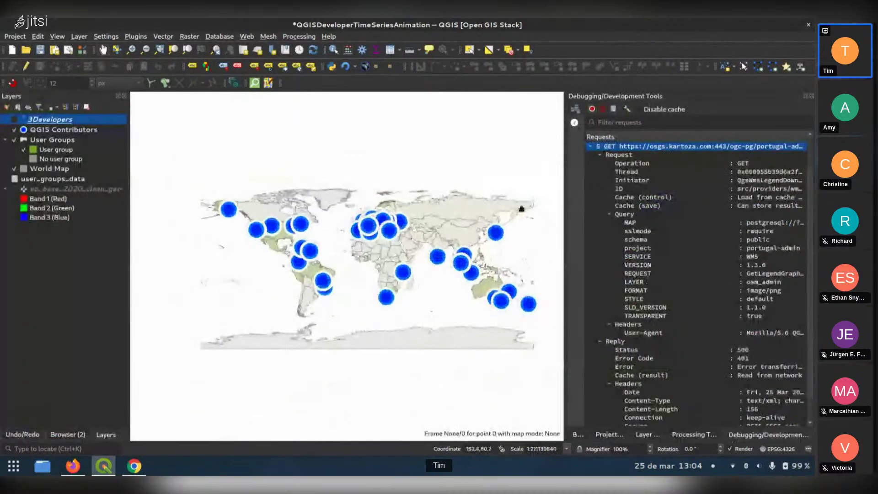
Set the marker size of the QGIS Contributors layer to 20 millimetres in its layer styling
{"action": "left_click", "coordinate": [64, 132]}
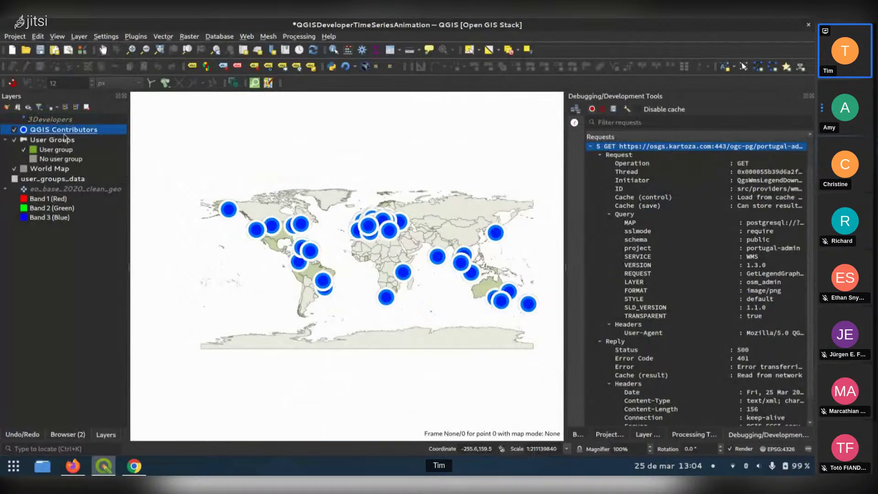
{"action": "left_click", "coordinate": [655, 436]}
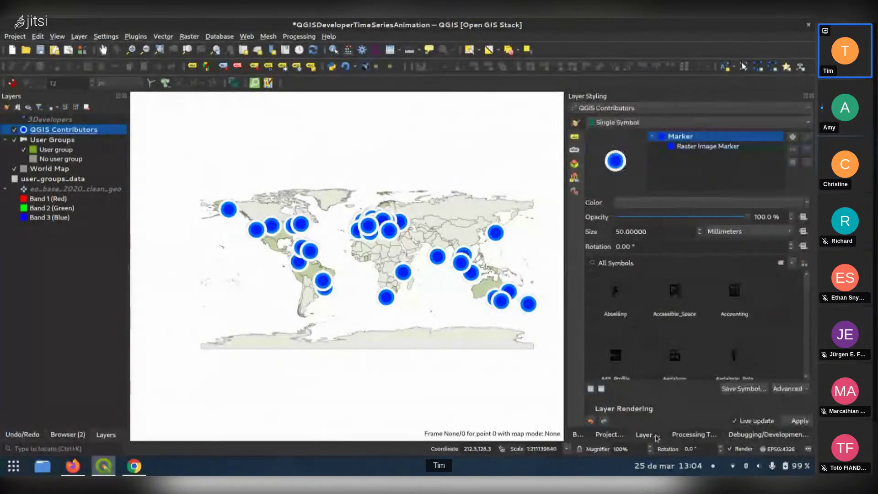
{"action": "left_click", "coordinate": [700, 234]}
{"action": "left_click", "coordinate": [700, 234]}
{"action": "left_click", "coordinate": [699, 234]}
{"action": "left_click", "coordinate": [699, 234]}
{"action": "left_click", "coordinate": [699, 235]}
{"action": "left_click", "coordinate": [699, 235]}
{"action": "left_click", "coordinate": [699, 234]}
{"action": "left_click", "coordinate": [699, 234]}
{"action": "left_click", "coordinate": [699, 234]}
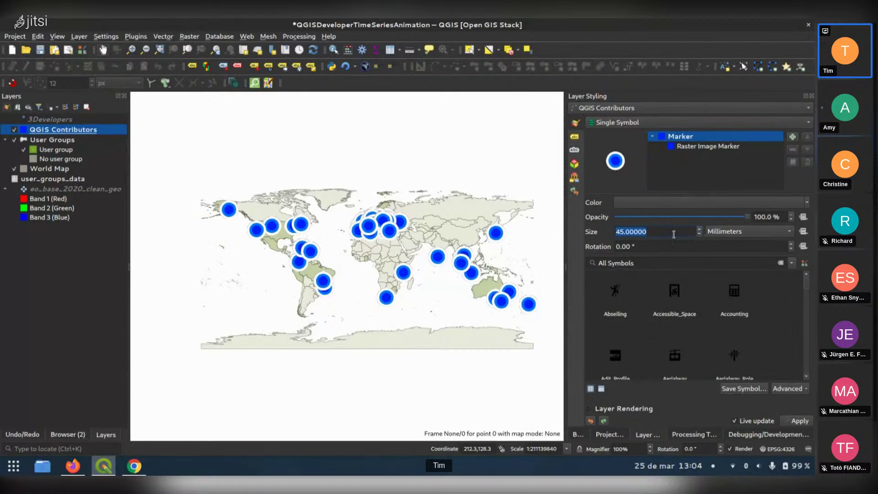
{"action": "type", "text": "20"}
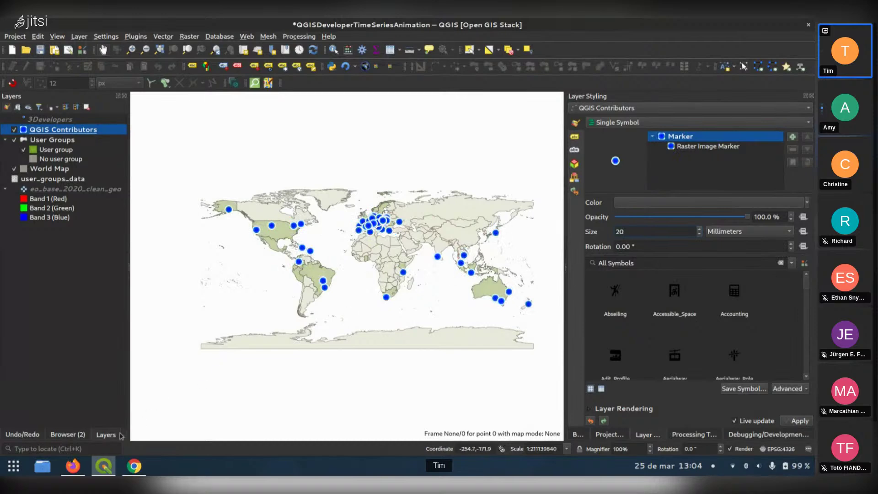
Switch to Firefox and look over the opening pages of the HistoryOfQGIS document
{"action": "left_click", "coordinate": [76, 467]}
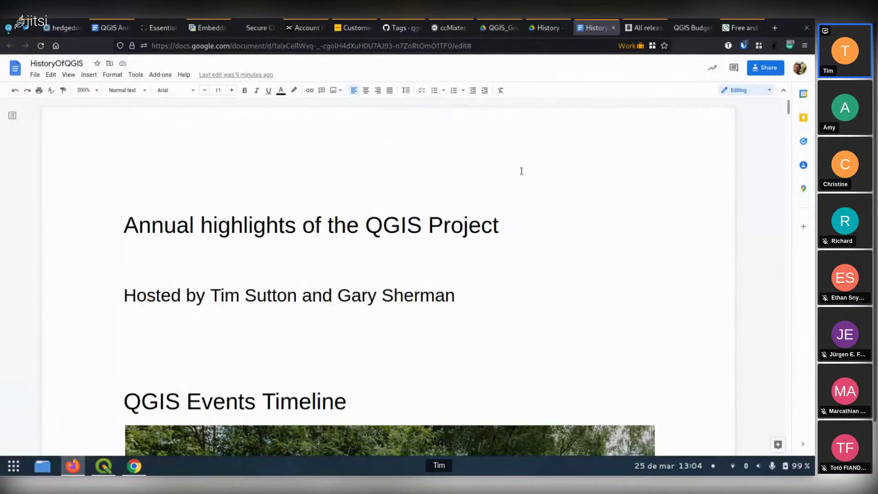
{"action": "left_click", "coordinate": [536, 266]}
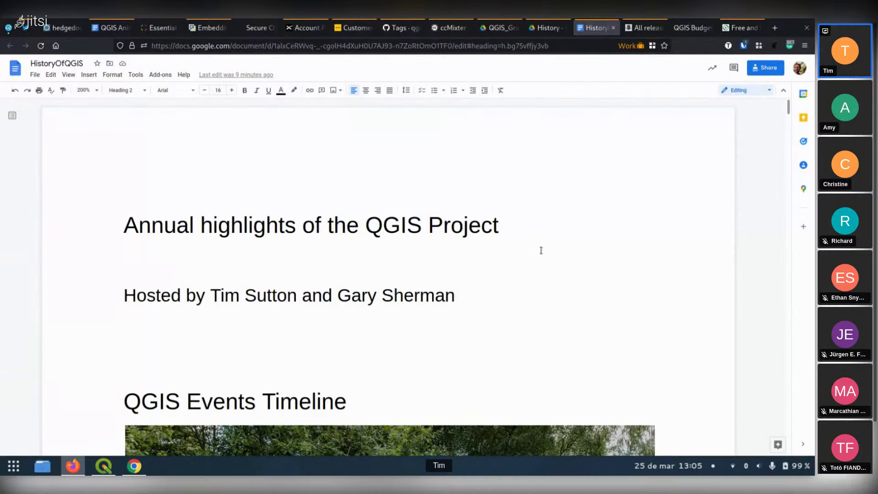
{"action": "scroll", "coordinate": [541, 250], "scroll_direction": "down", "scroll_amount": 10}
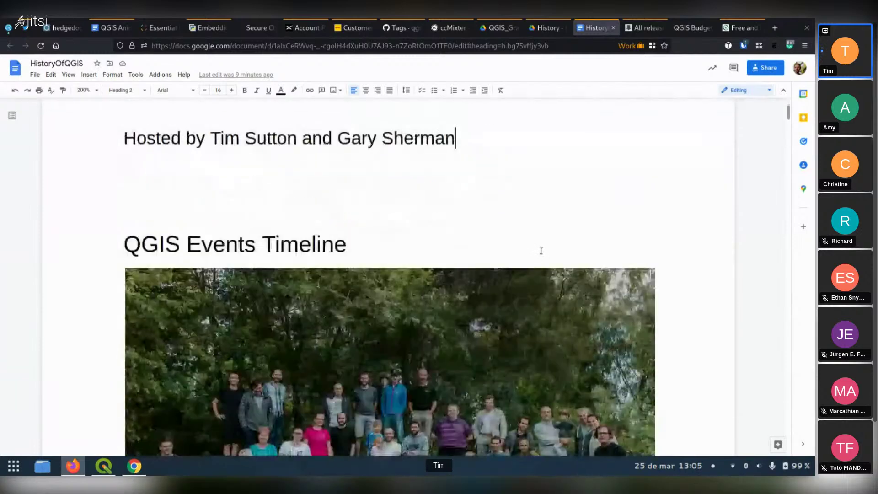
{"action": "scroll", "coordinate": [541, 250], "scroll_direction": "down", "scroll_amount": 8}
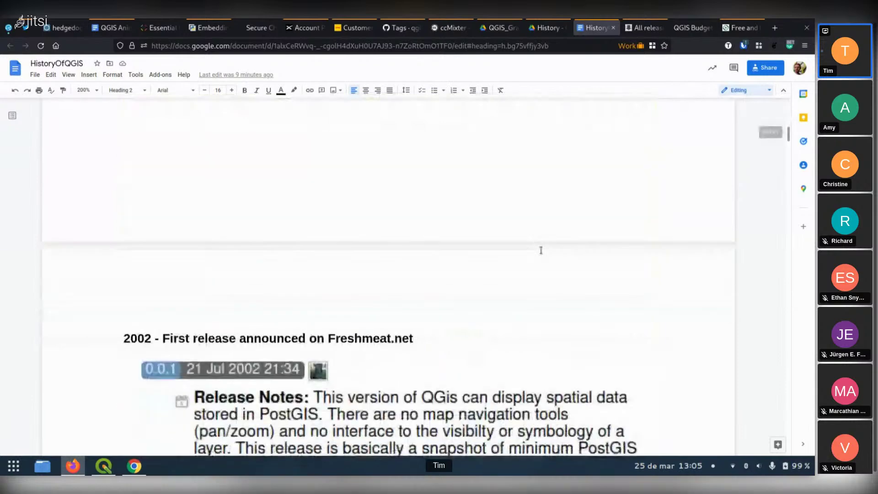
{"action": "scroll", "coordinate": [541, 250], "scroll_direction": "up", "scroll_amount": 8}
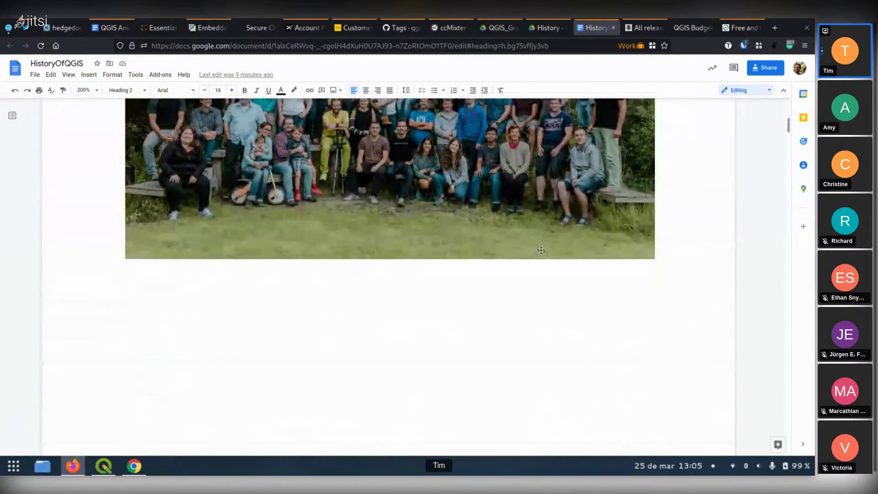
{"action": "scroll", "coordinate": [541, 250], "scroll_direction": "up", "scroll_amount": 5}
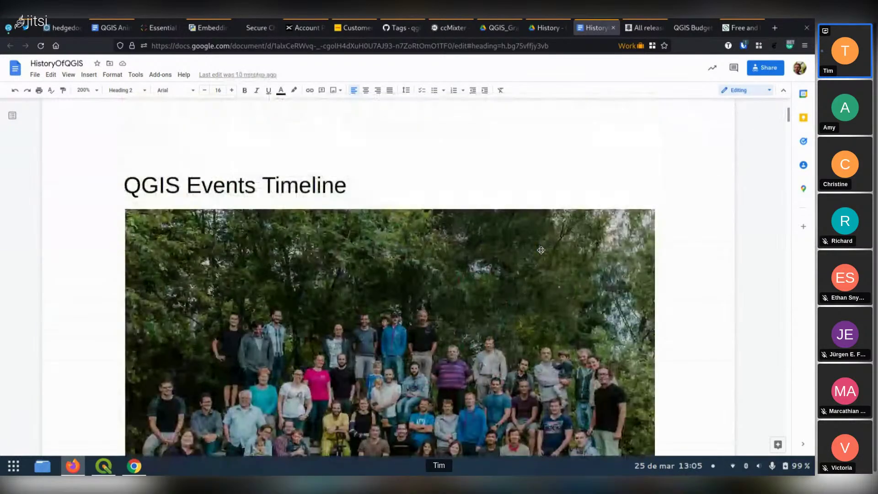
{"action": "scroll", "coordinate": [541, 250], "scroll_direction": "up", "scroll_amount": 5}
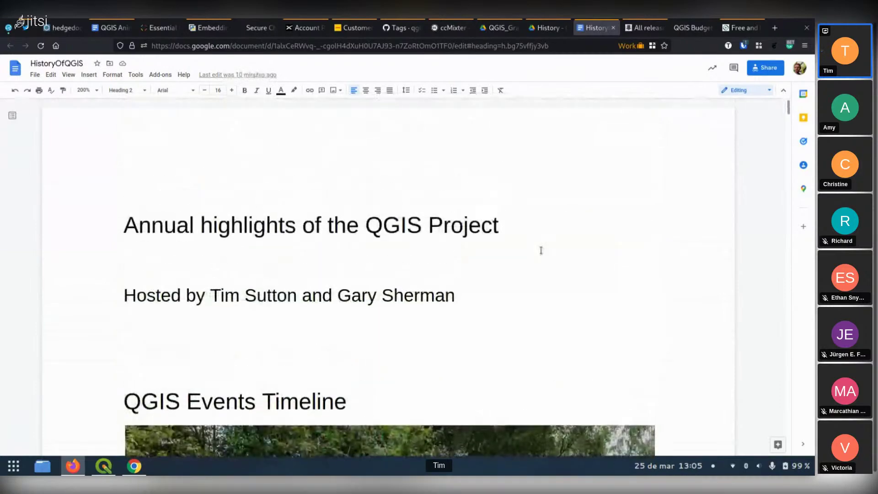
Append "2002 - 2022" to the heading "Annual highlights of the QGIS Project"
{"action": "left_click", "coordinate": [521, 230]}
{"action": "type", "text": "2002"}
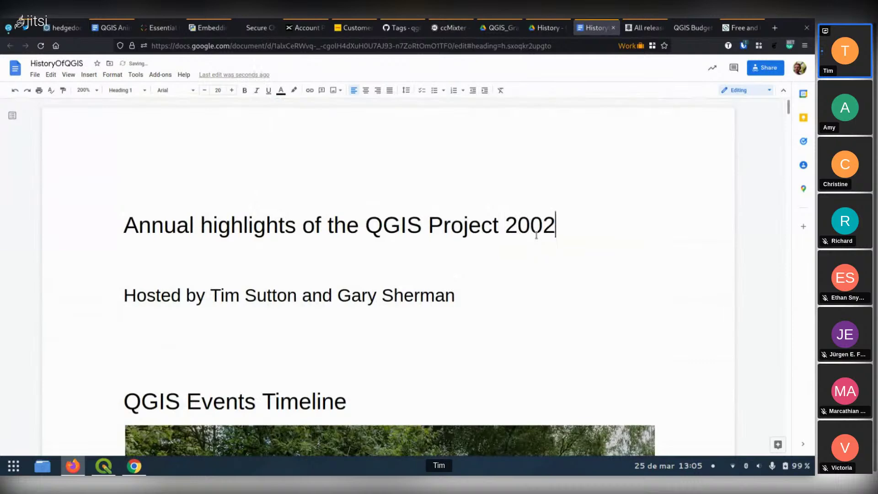
{"action": "type", "text": " - 2022"}
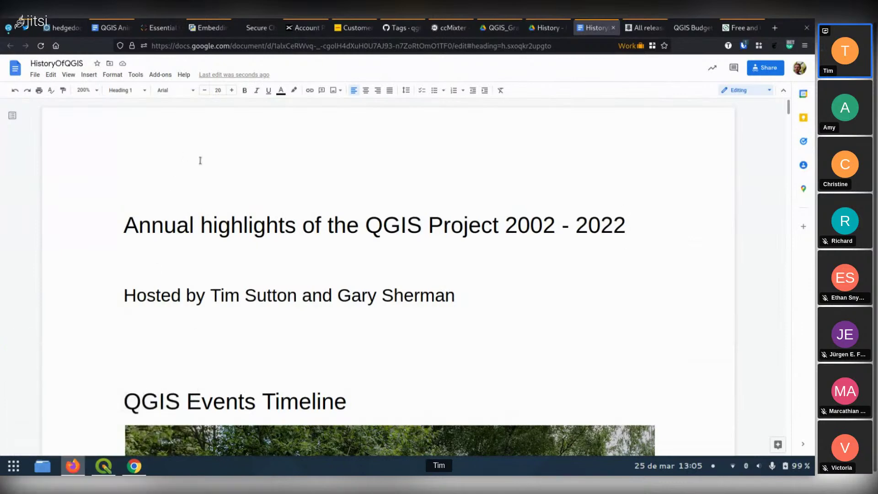
Examine the HistoryOfQGIS document from its title through the events timeline photo to the 2002 first release entry
{"action": "scroll", "coordinate": [564, 289], "scroll_direction": "down", "scroll_amount": 3}
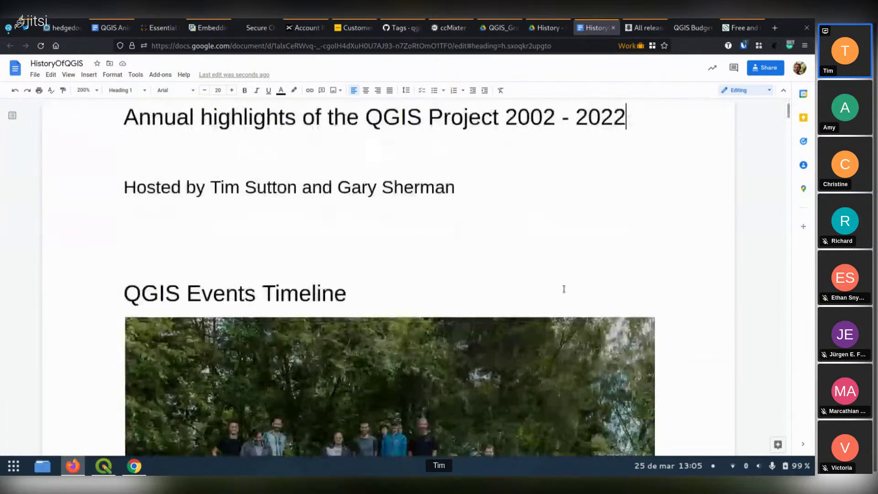
{"action": "left_click_drag", "start_coordinate": [789, 113], "coordinate": [812, 57]}
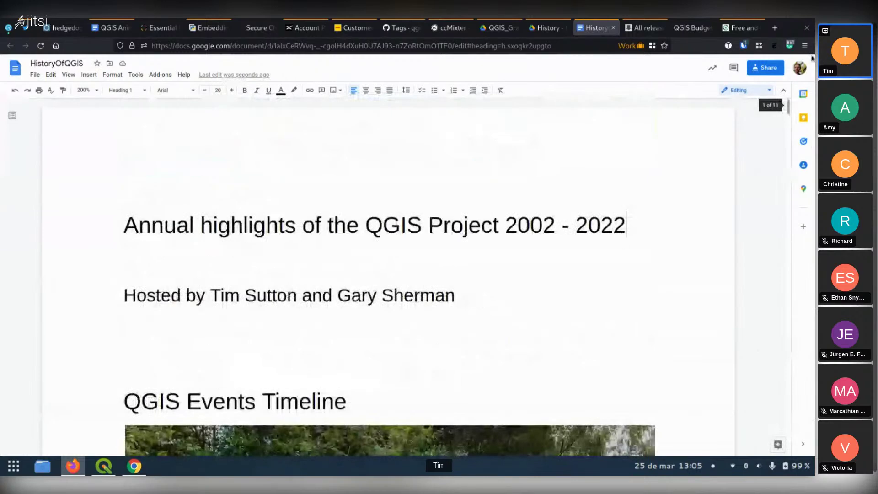
{"action": "scroll", "coordinate": [426, 205], "scroll_direction": "down", "scroll_amount": 1}
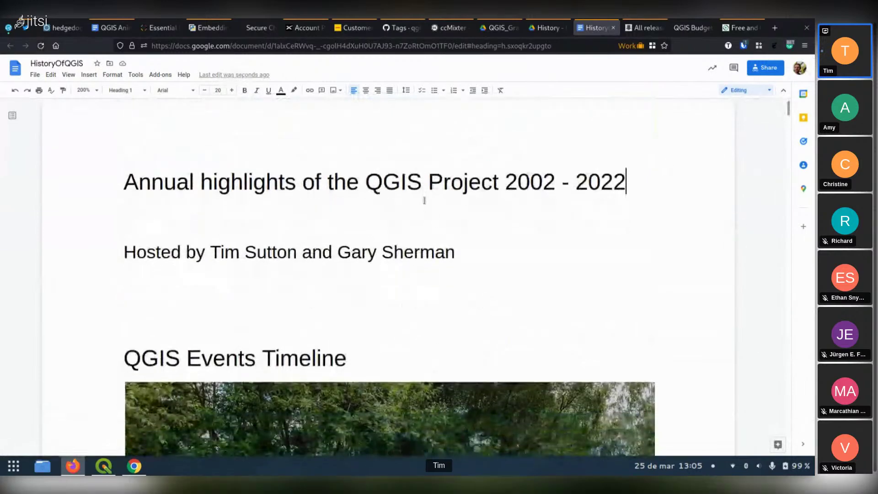
{"action": "scroll", "coordinate": [426, 205], "scroll_direction": "down", "scroll_amount": 1}
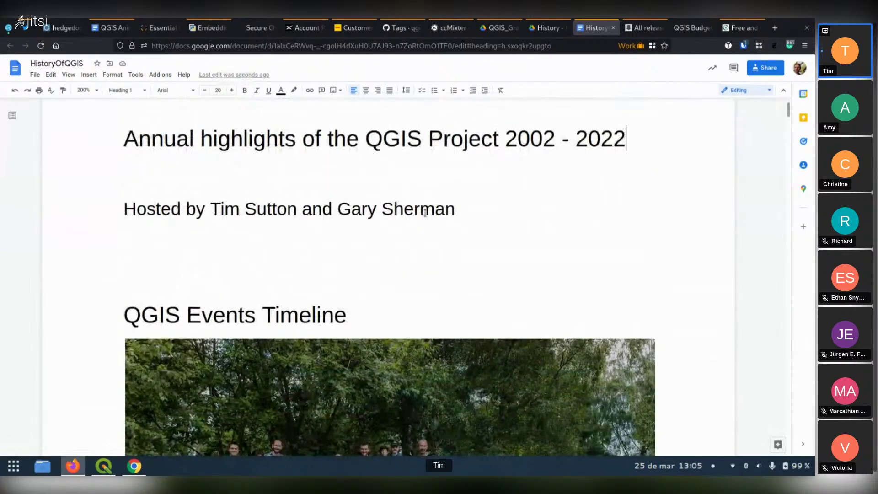
{"action": "scroll", "coordinate": [424, 254], "scroll_direction": "down", "scroll_amount": 1}
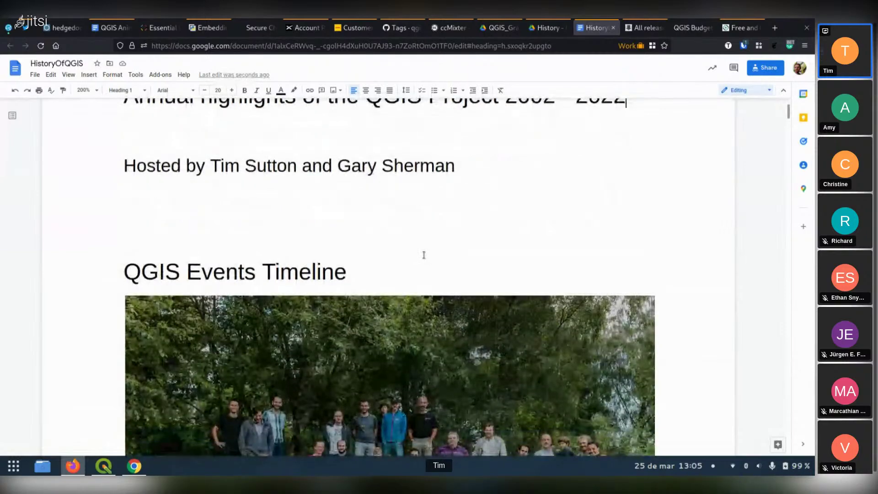
{"action": "scroll", "coordinate": [424, 255], "scroll_direction": "down", "scroll_amount": 5}
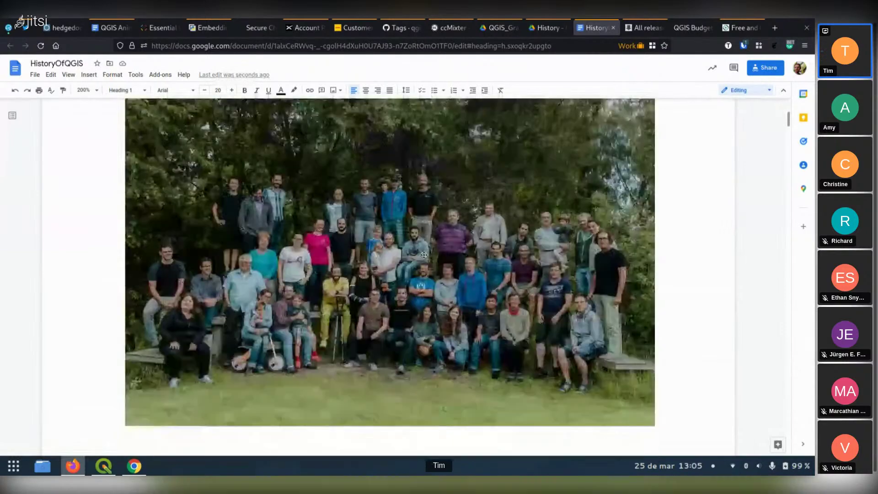
{"action": "scroll", "coordinate": [424, 255], "scroll_direction": "down", "scroll_amount": 8}
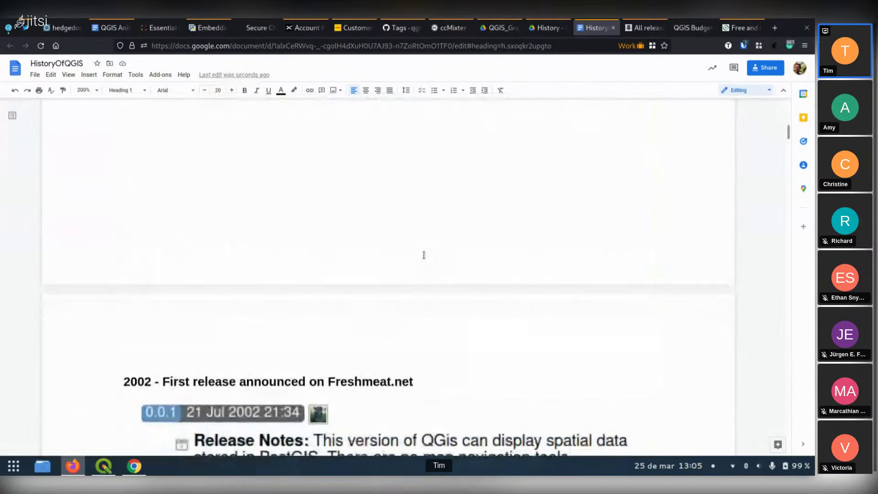
{"action": "scroll", "coordinate": [424, 254], "scroll_direction": "down", "scroll_amount": 2}
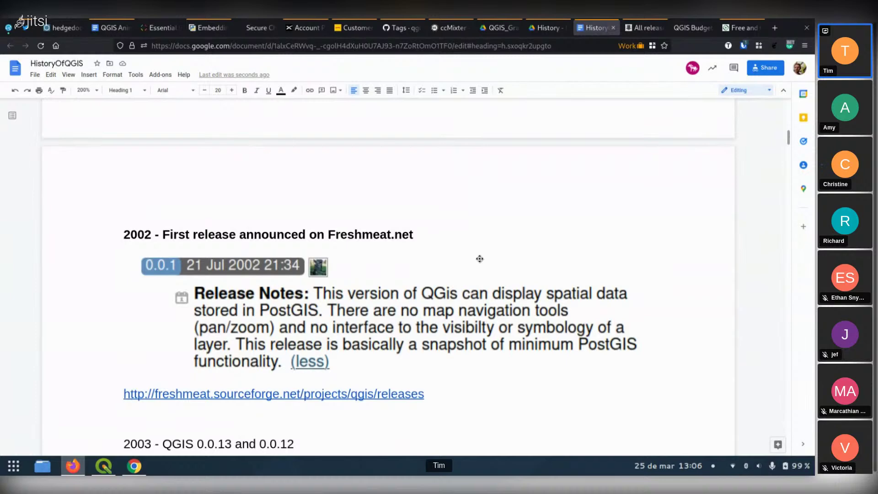
{"action": "key", "text": "XF86AudioLowerVolume"}
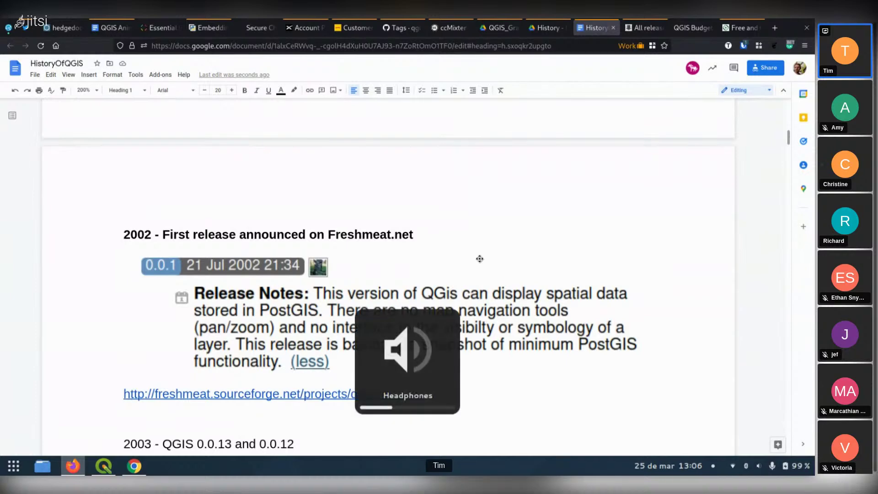
{"action": "key", "text": "XF86AudioRaiseVolume"}
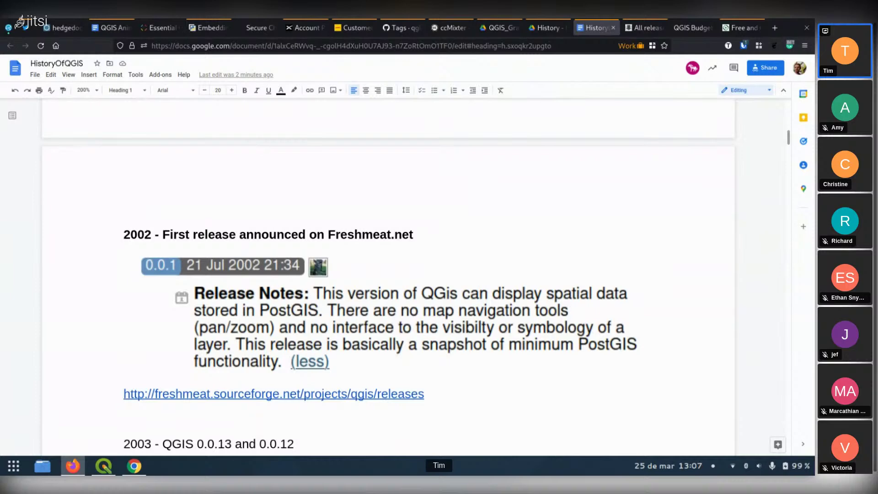
Look over the Freshmeat page listing all releases of Quantum GIS and enlarge it to 130%
{"action": "left_click", "coordinate": [642, 28]}
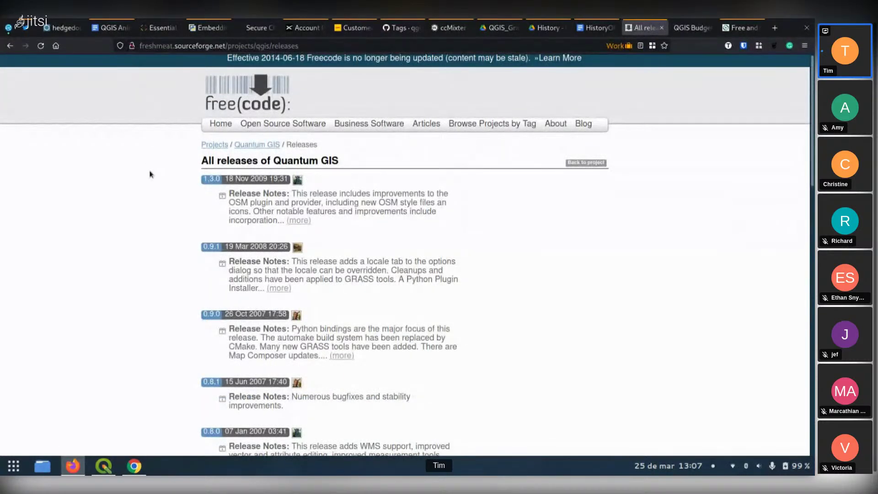
{"action": "scroll", "coordinate": [150, 174], "scroll_direction": "down", "scroll_amount": 6}
{"action": "scroll", "coordinate": [150, 174], "scroll_direction": "up", "scroll_amount": 4}
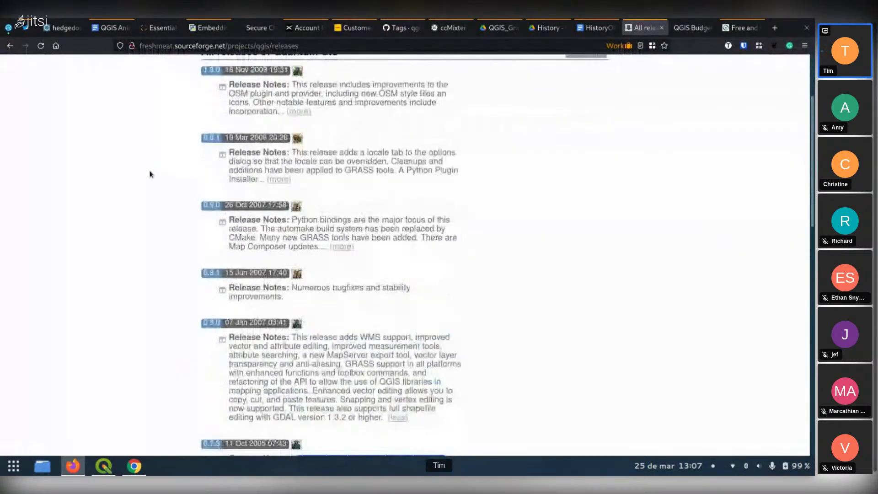
{"action": "scroll", "coordinate": [150, 174], "scroll_direction": "up", "scroll_amount": 2}
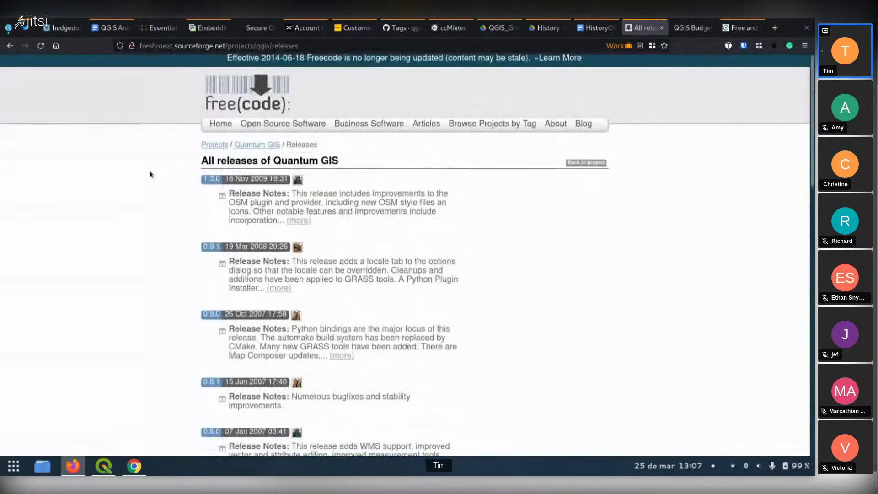
{"action": "key", "text": "ctrl+plus"}
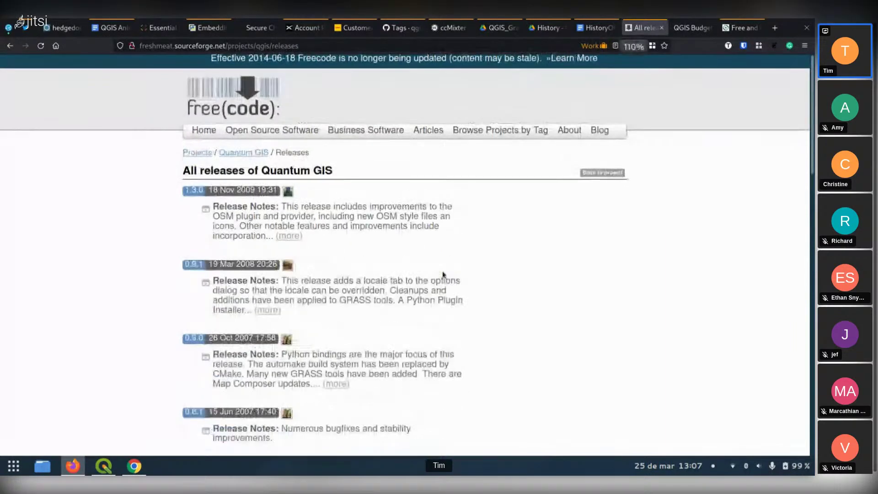
{"action": "key", "text": "ctrl+plus"}
{"action": "key", "text": "ctrl+plus"}
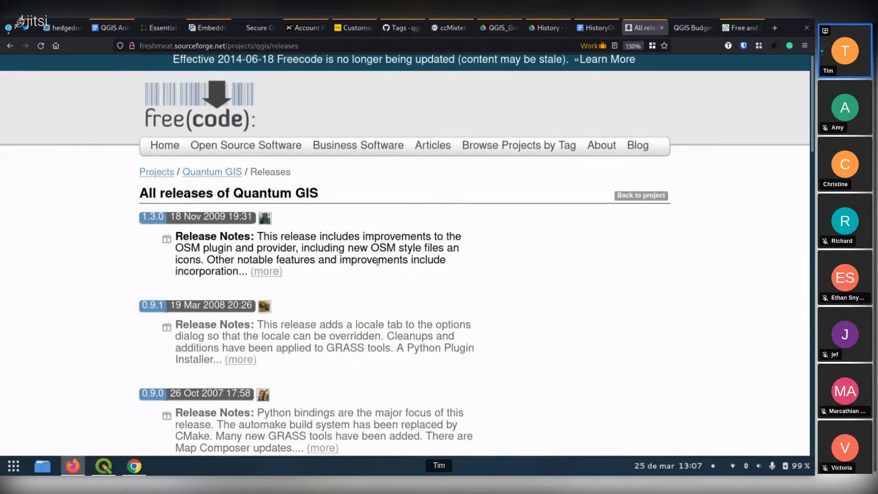
{"action": "key", "text": "alt+Tab"}
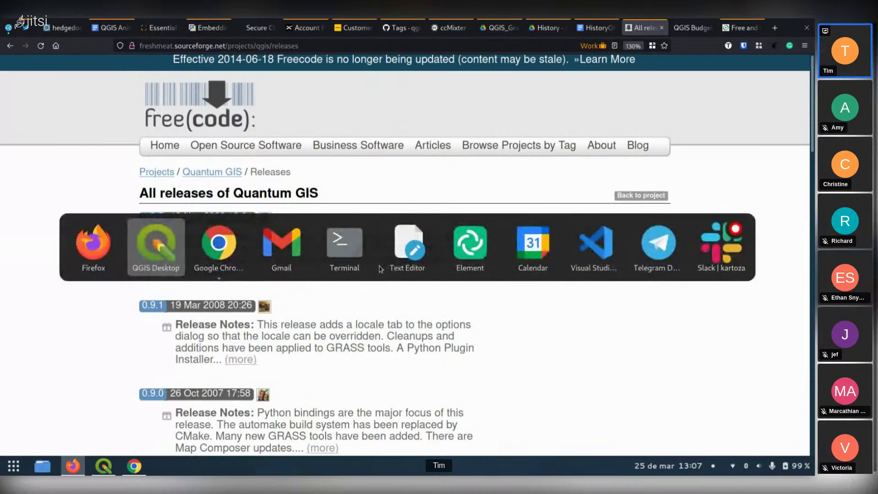
{"action": "key", "text": "alt+Tab"}
{"action": "key", "text": "alt+Tab"}
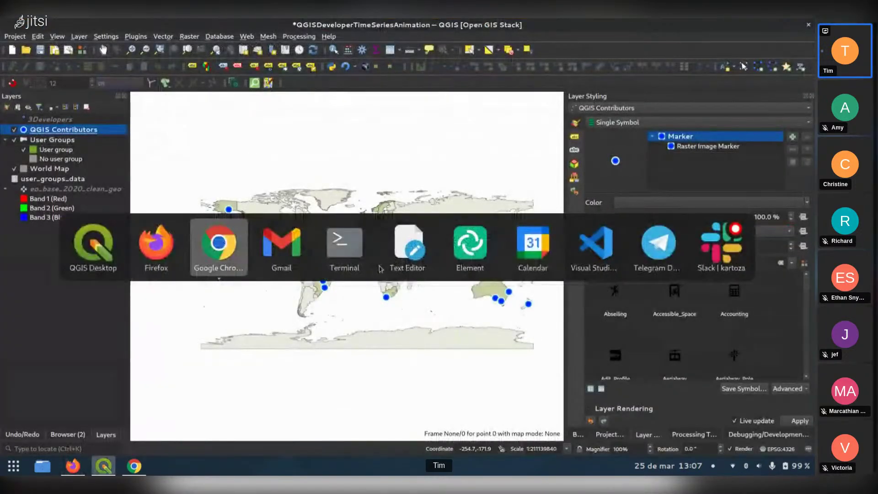
{"action": "key", "text": "Escape"}
{"action": "key", "text": "alt+Tab"}
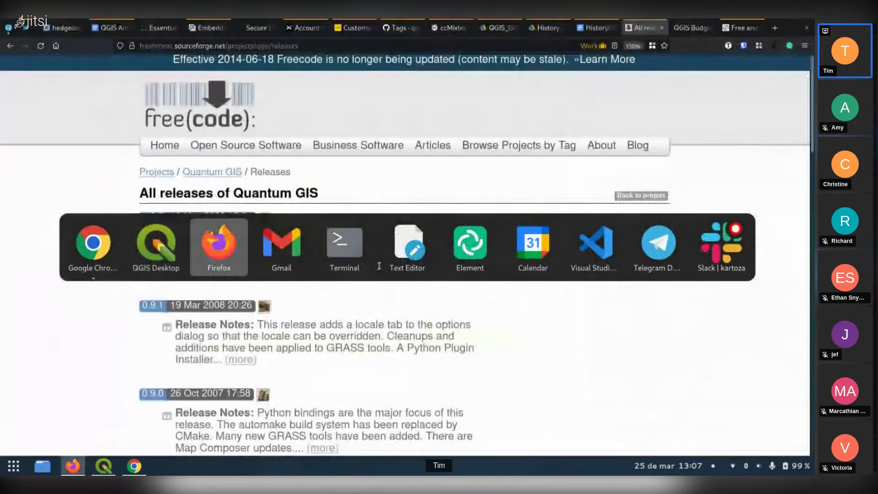
Return to the 2002 first release entry in the HistoryOfQGIS document
{"action": "left_click", "coordinate": [597, 28]}
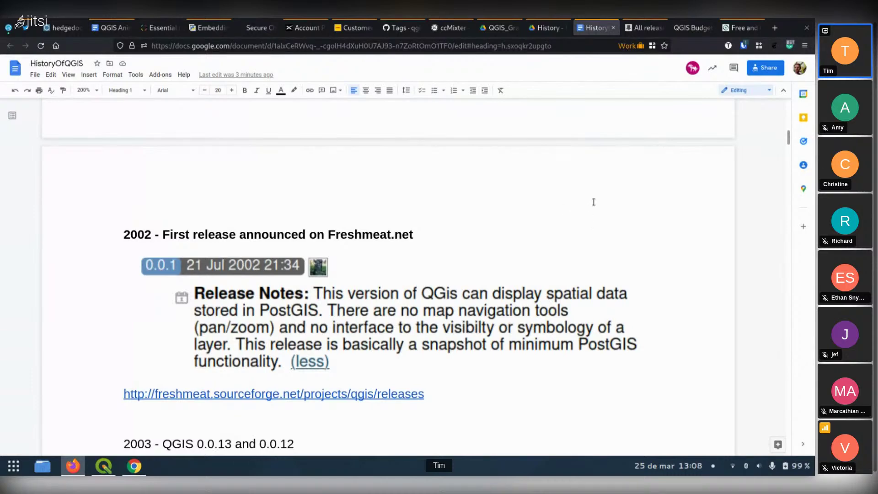
Read the 2003 and 2004 release entries in the HistoryOfQGIS document
{"action": "scroll", "coordinate": [527, 265], "scroll_direction": "down", "scroll_amount": 2}
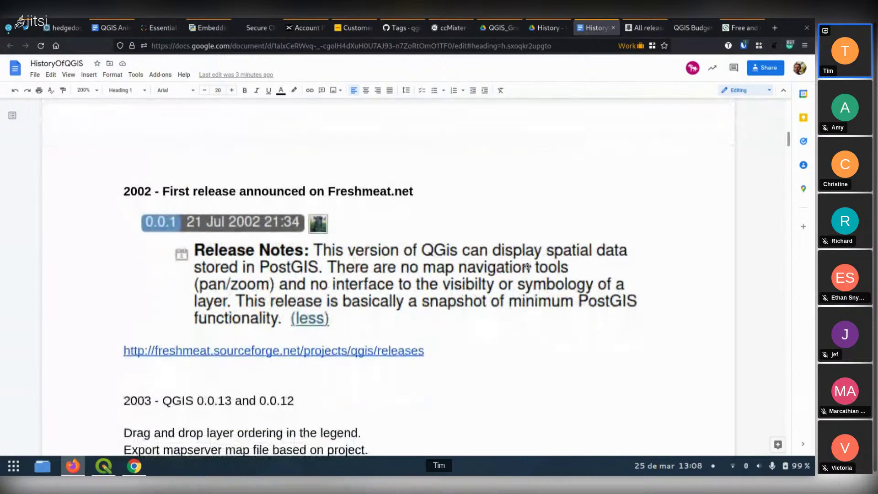
{"action": "scroll", "coordinate": [528, 266], "scroll_direction": "down", "scroll_amount": 3}
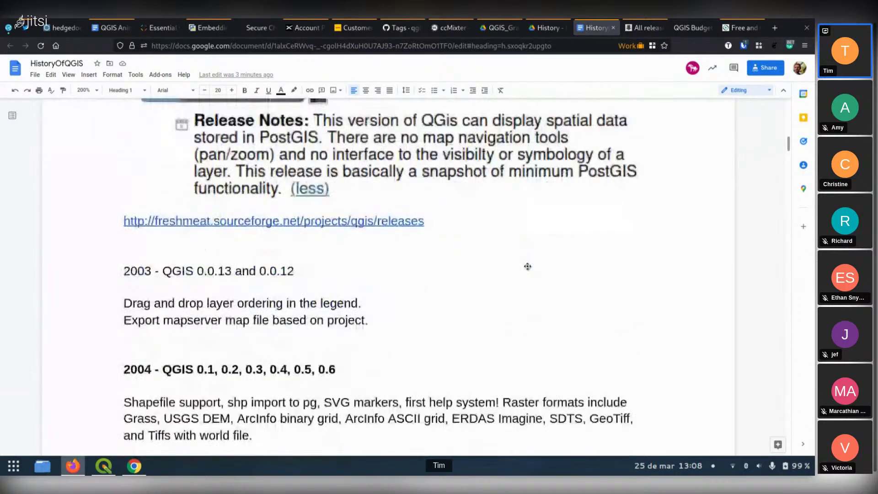
{"action": "scroll", "coordinate": [528, 266], "scroll_direction": "down", "scroll_amount": 1}
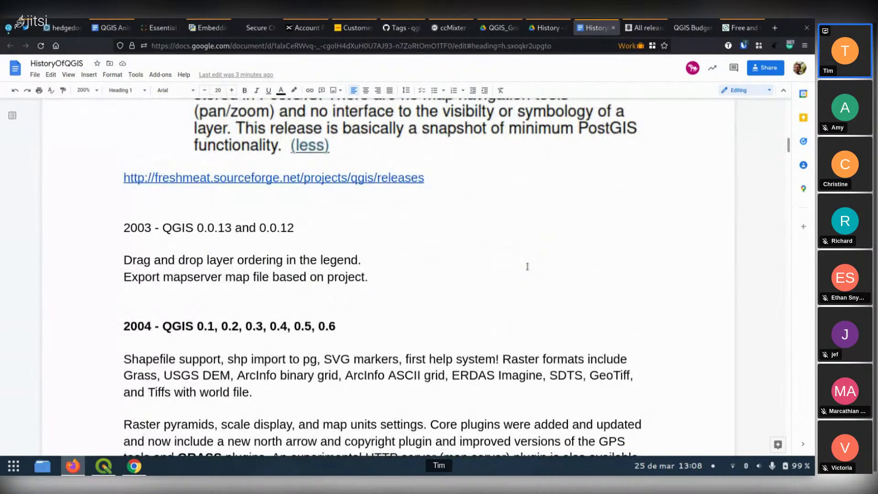
{"action": "scroll", "coordinate": [528, 266], "scroll_direction": "down", "scroll_amount": 2}
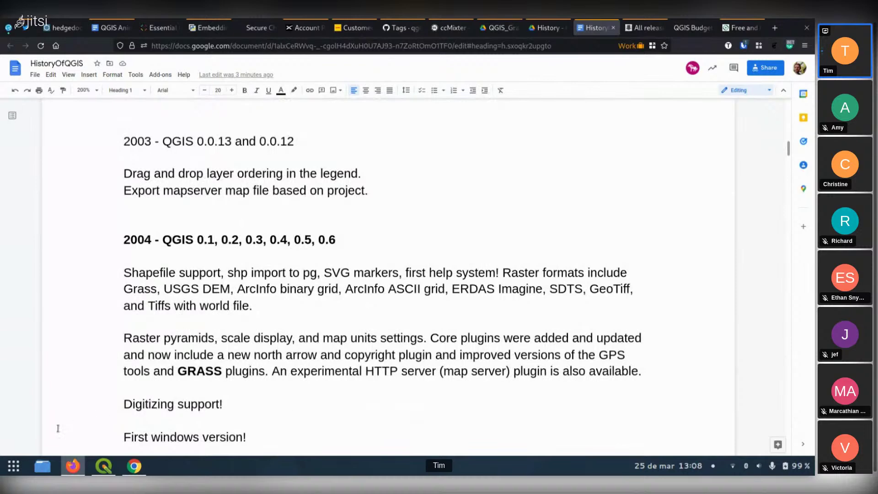
Switch to QGIS, load another QGIS Contributors layer by entering "contributors" as the map coordinate, and remove that duplicate layer
{"action": "left_click", "coordinate": [93, 469]}
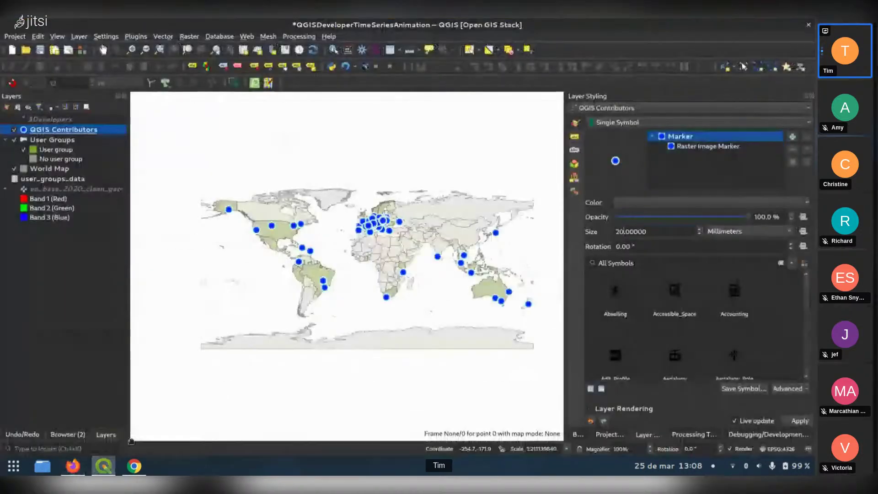
{"action": "scroll", "coordinate": [407, 203], "scroll_direction": "up", "scroll_amount": 2}
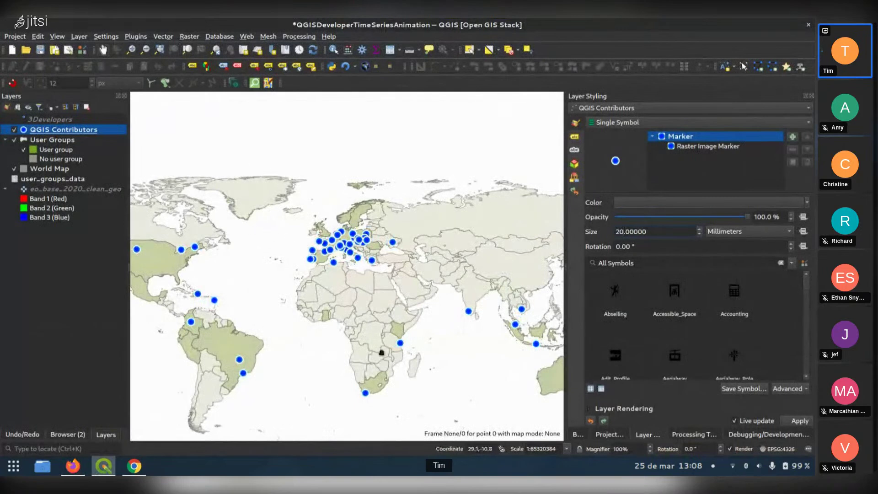
{"action": "double_click", "coordinate": [466, 450]}
{"action": "triple_click", "coordinate": [481, 450]}
{"action": "type", "text": "contributors"}
{"action": "key", "text": "Return"}
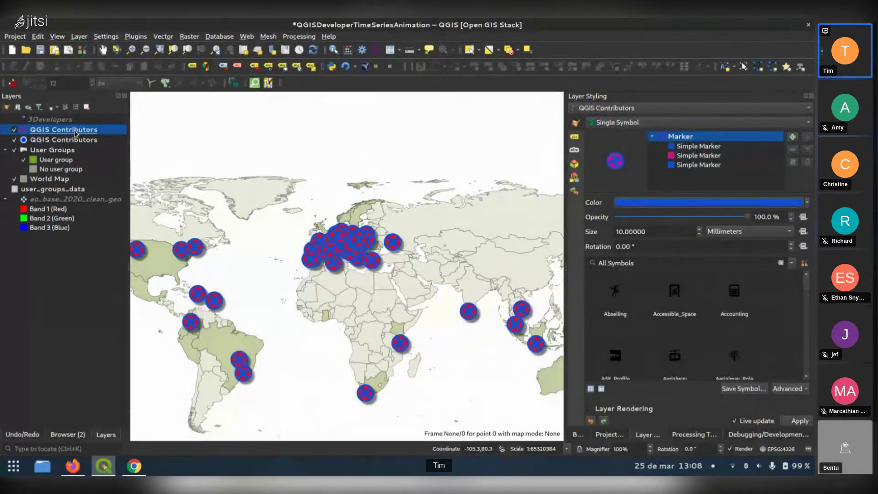
{"action": "key", "text": "ctrl+d"}
{"action": "left_click", "coordinate": [440, 238]}
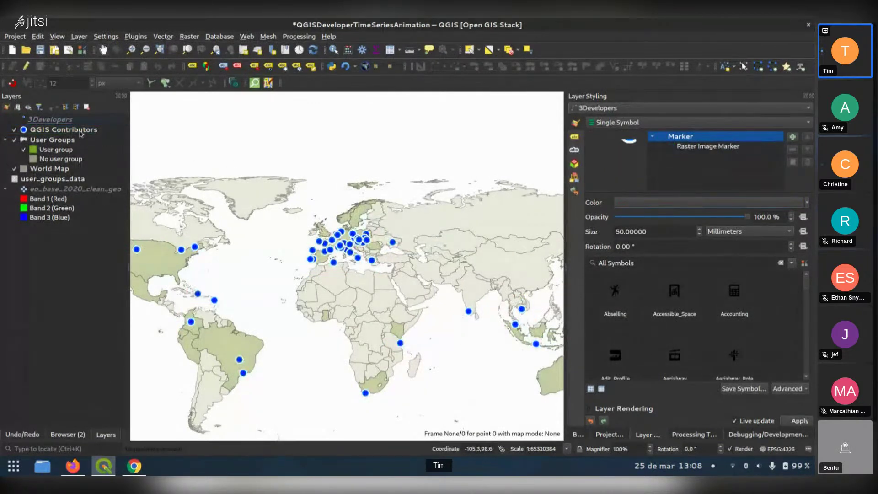
Open the attribute table of the QGIS Contributors layer and widen its window and the Committer and First Commit Message columns
{"action": "left_click", "coordinate": [81, 130]}
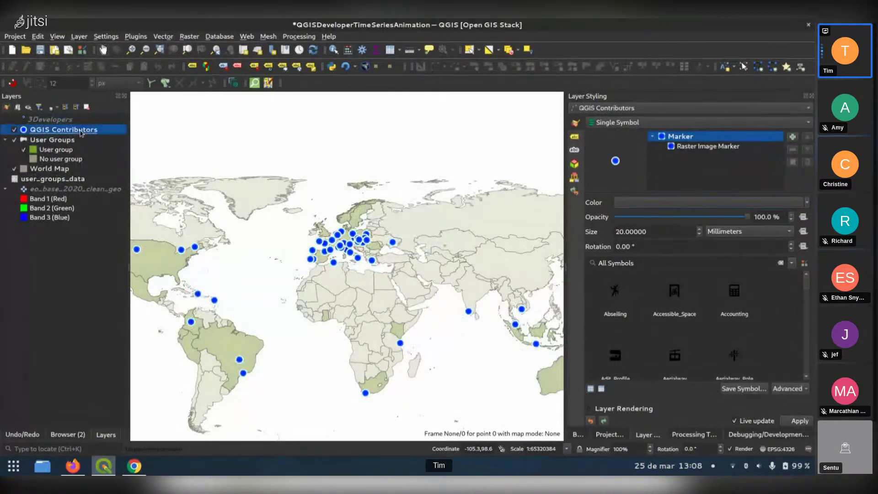
{"action": "left_click", "coordinate": [390, 49]}
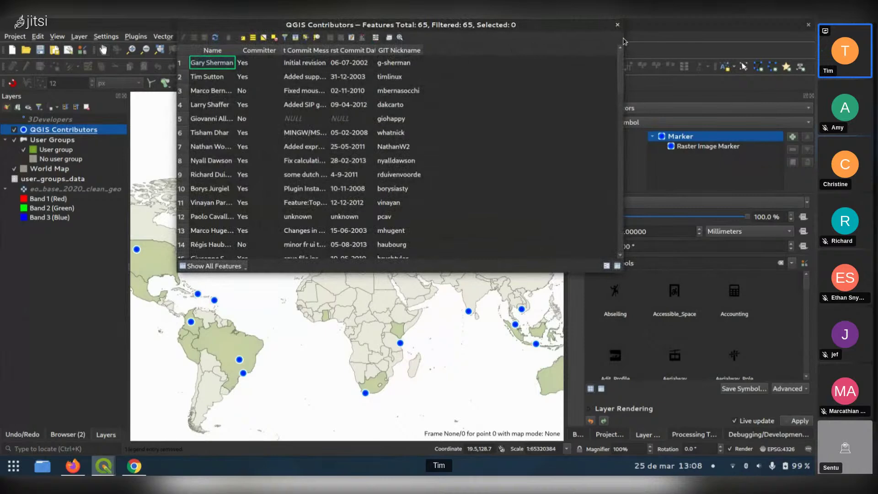
{"action": "left_click_drag", "start_coordinate": [568, 31], "coordinate": [515, 98]}
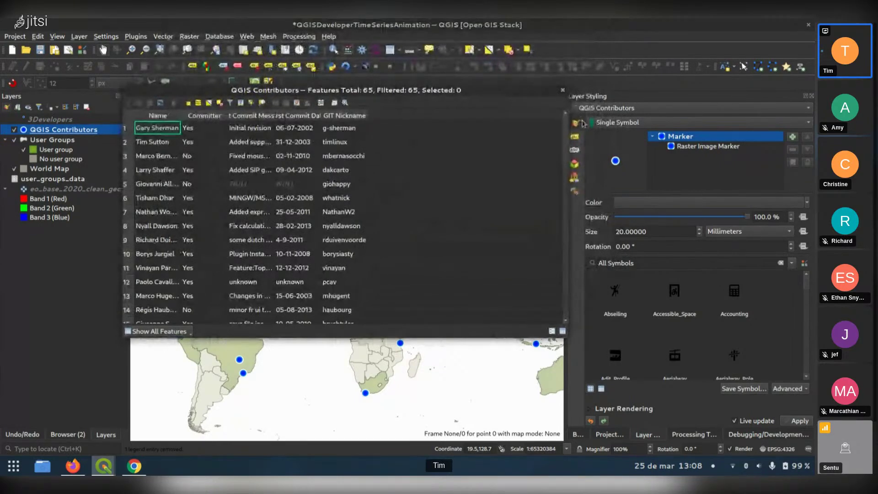
{"action": "left_click_drag", "start_coordinate": [568, 85], "coordinate": [784, 85]}
{"action": "left_click_drag", "start_coordinate": [225, 116], "coordinate": [252, 116]}
{"action": "left_click_drag", "start_coordinate": [305, 115], "coordinate": [601, 110]}
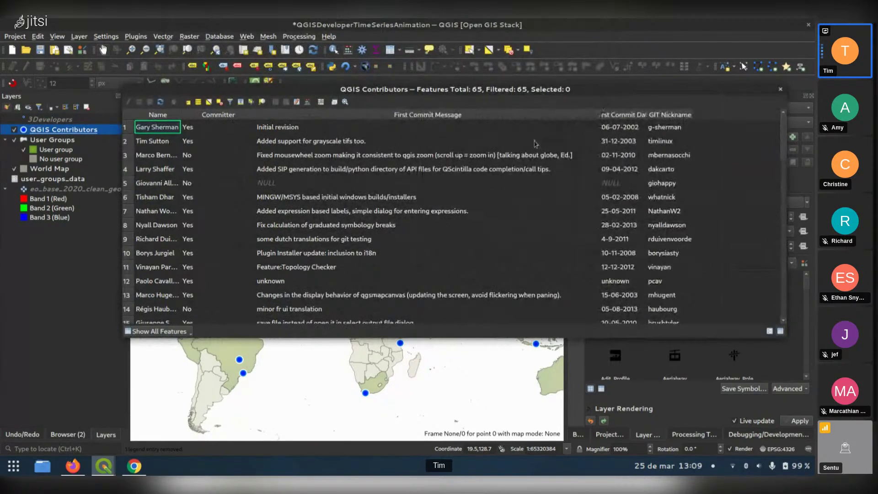
Examine the first commit dates of the early contributors in the attribute table, and close the table
{"action": "left_click", "coordinate": [616, 146]}
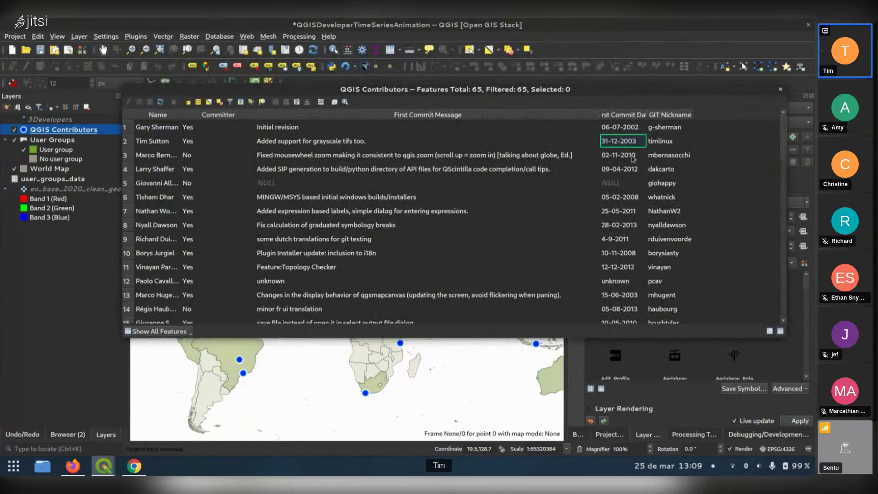
{"action": "left_click", "coordinate": [611, 158]}
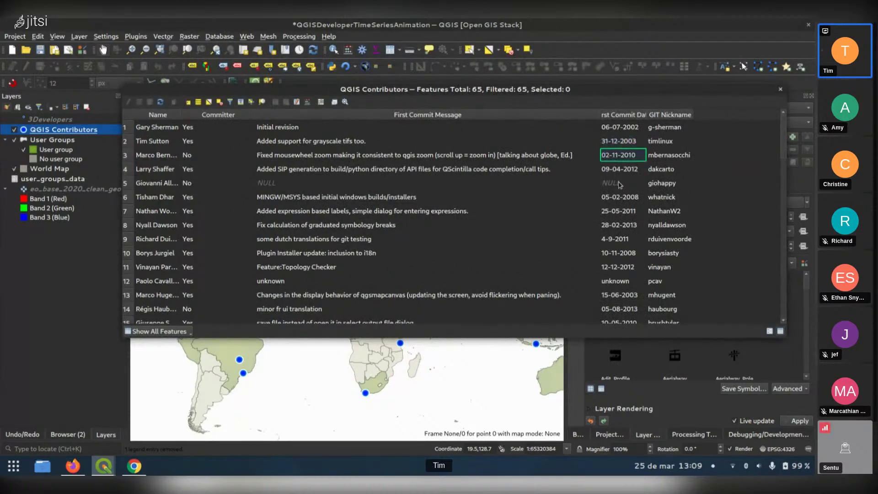
{"action": "scroll", "coordinate": [618, 185], "scroll_direction": "down", "scroll_amount": 2}
{"action": "left_click", "coordinate": [619, 215]}
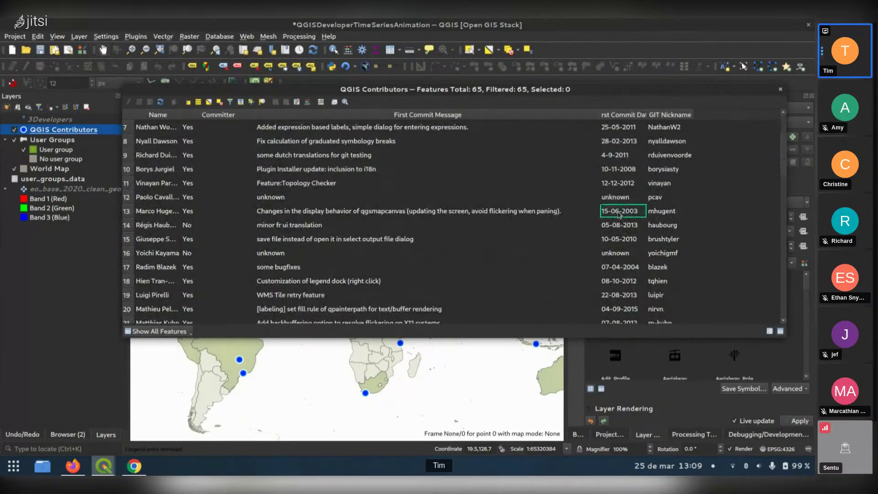
{"action": "scroll", "coordinate": [625, 217], "scroll_direction": "up", "scroll_amount": 2}
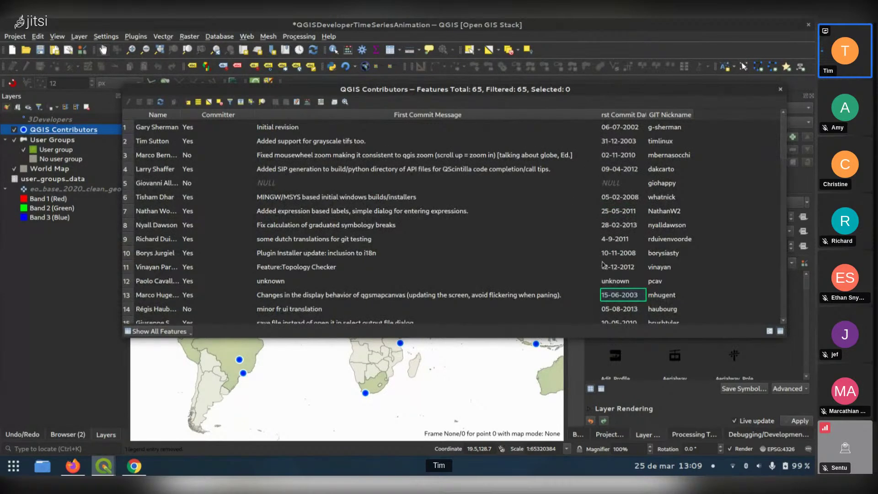
{"action": "scroll", "coordinate": [604, 218], "scroll_direction": "down", "scroll_amount": 1}
{"action": "scroll", "coordinate": [605, 218], "scroll_direction": "down", "scroll_amount": 1}
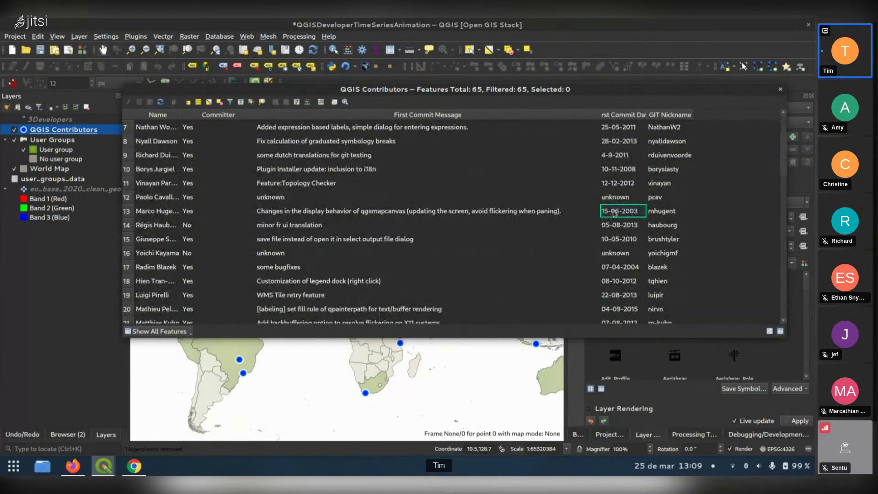
{"action": "scroll", "coordinate": [614, 213], "scroll_direction": "down", "scroll_amount": 1}
{"action": "scroll", "coordinate": [558, 242], "scroll_direction": "down", "scroll_amount": 2}
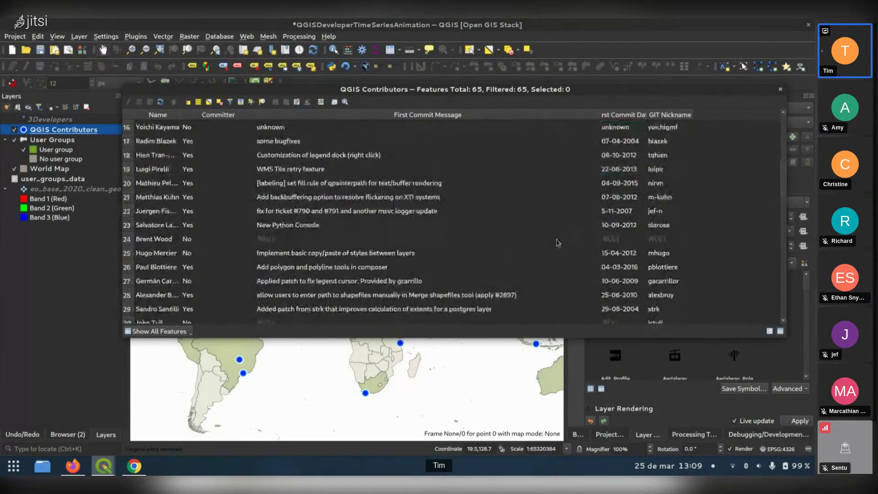
{"action": "left_click", "coordinate": [780, 89]}
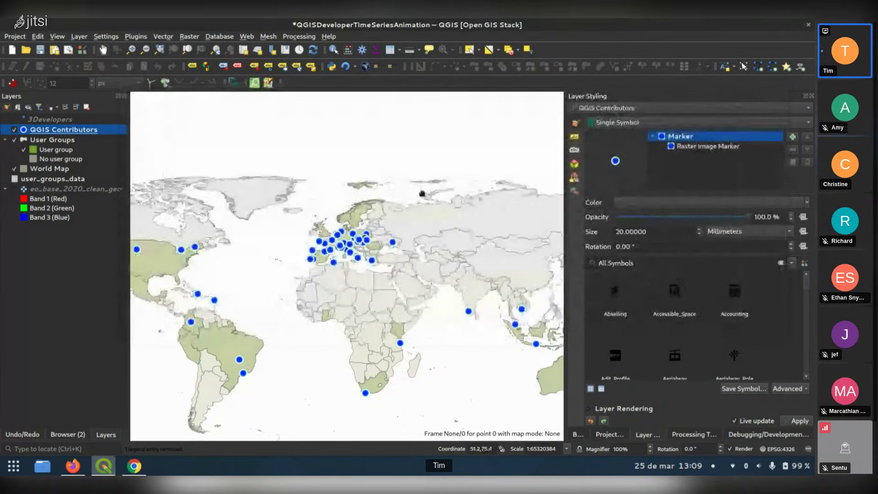
Switch back to the HistoryOfQGIS document in Firefox and examine the full 2004 release entry
{"action": "key", "text": "alt+Tab"}
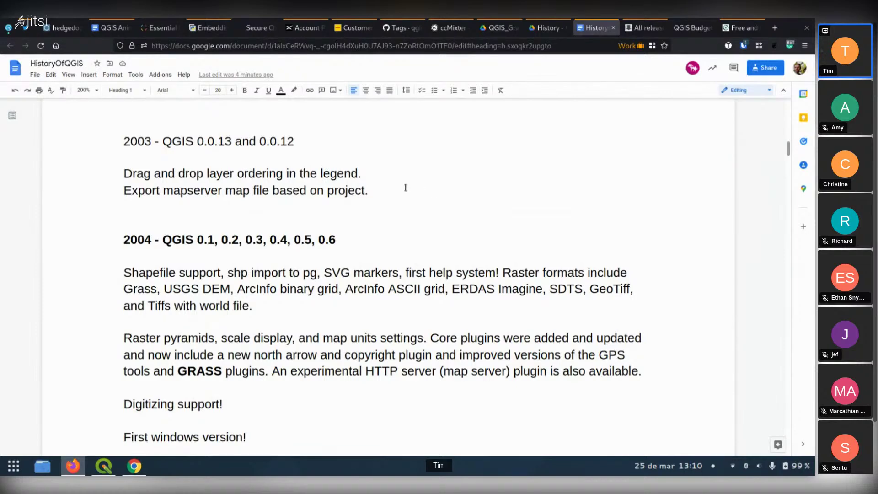
{"action": "scroll", "coordinate": [406, 188], "scroll_direction": "down", "scroll_amount": 1}
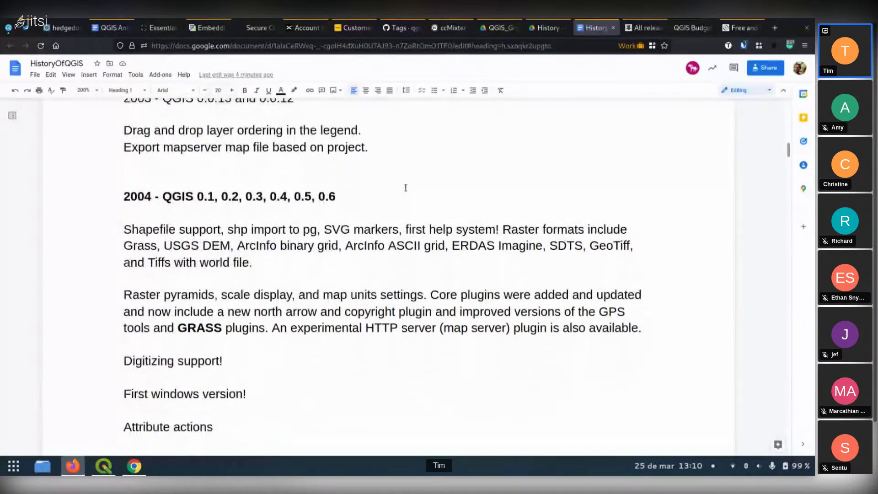
{"action": "left_click", "coordinate": [163, 198]}
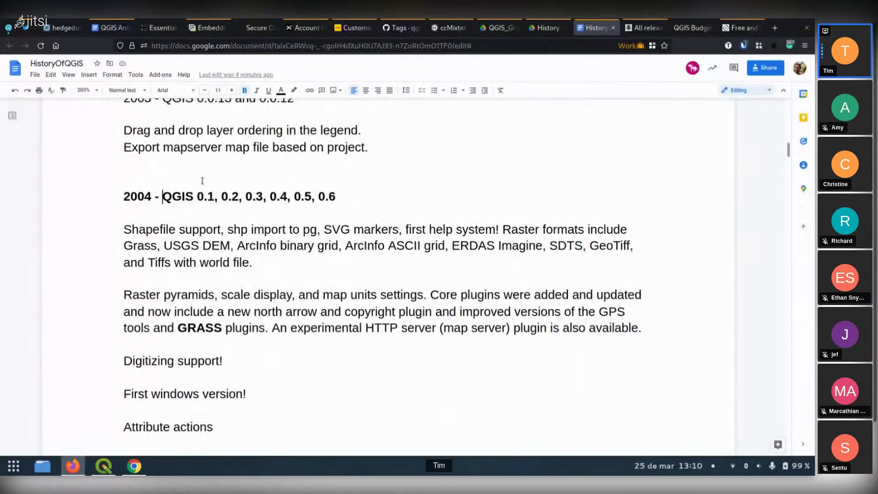
{"action": "scroll", "coordinate": [367, 182], "scroll_direction": "down", "scroll_amount": 1}
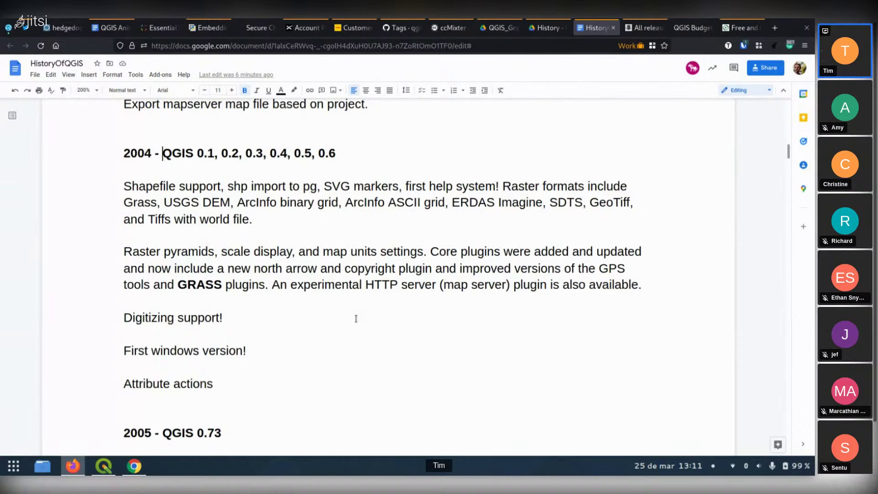
Switch to QGIS, inspect the label expression in the enlarged Copyright Label Decoration settings, and close them without changes
{"action": "mouse_move", "coordinate": [106, 472]}
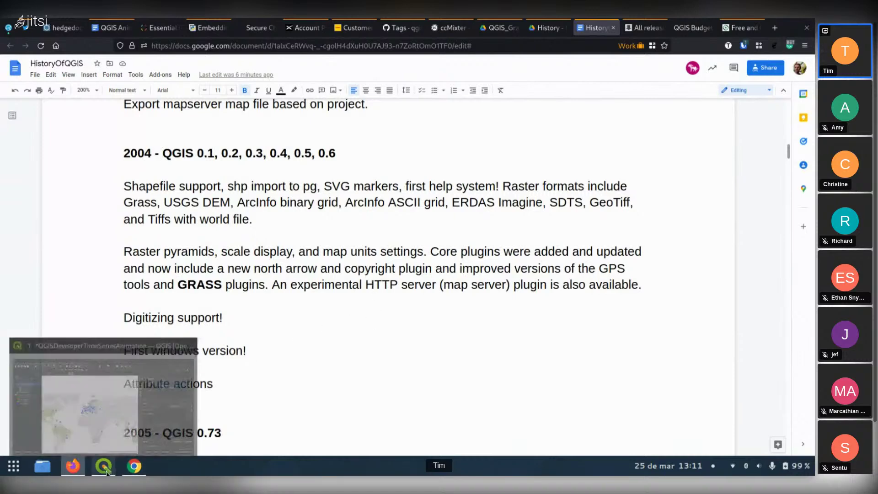
{"action": "left_click", "coordinate": [105, 470]}
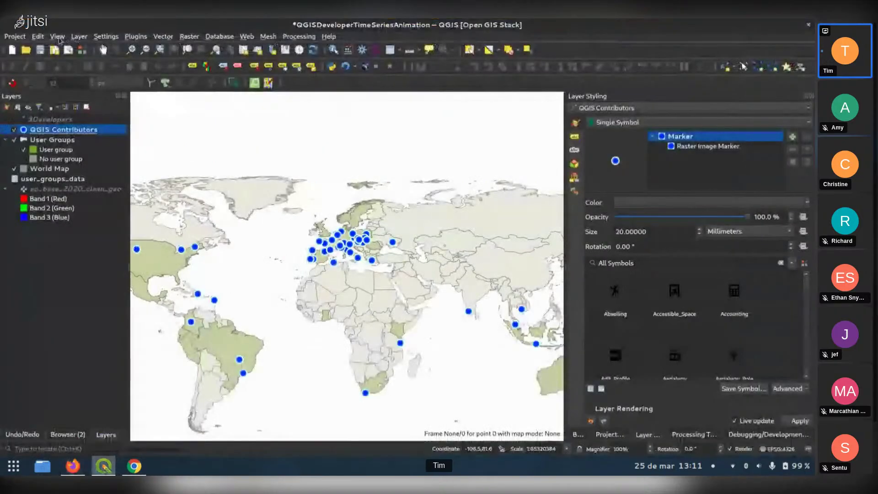
{"action": "left_click", "coordinate": [57, 36]}
{"action": "mouse_move", "coordinate": [145, 227]}
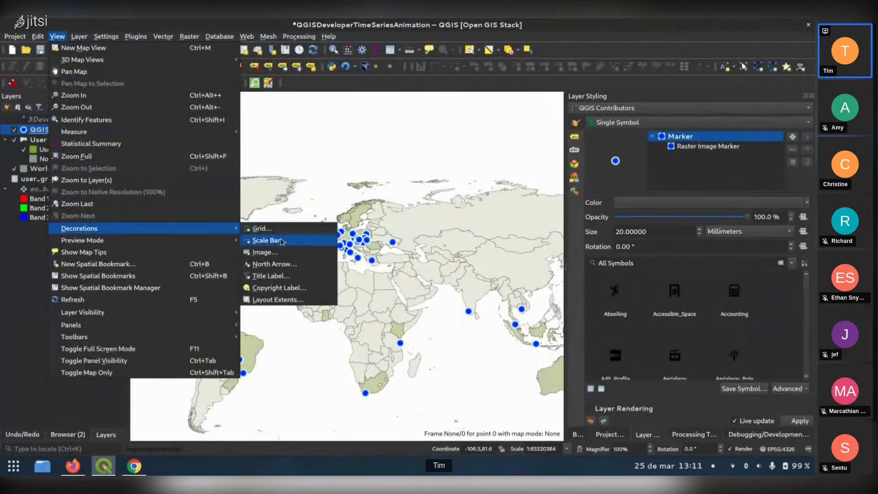
{"action": "left_click", "coordinate": [285, 289]}
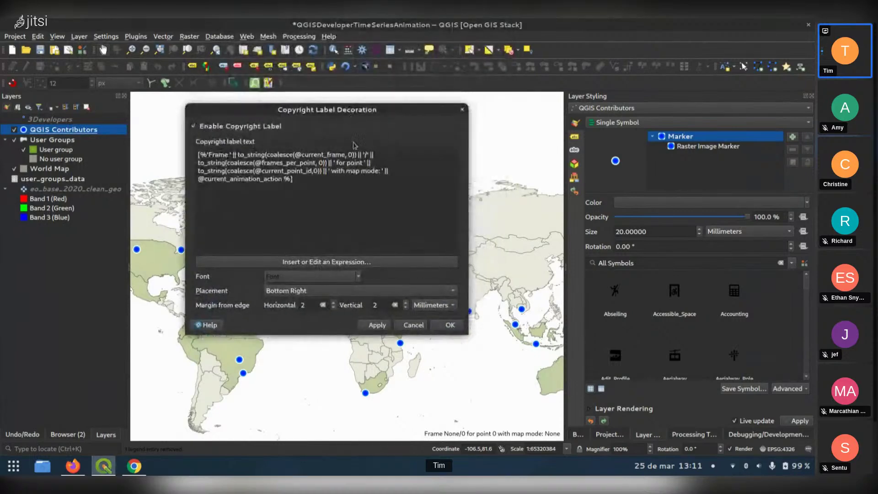
{"action": "left_click_drag", "start_coordinate": [467, 334], "coordinate": [528, 397]}
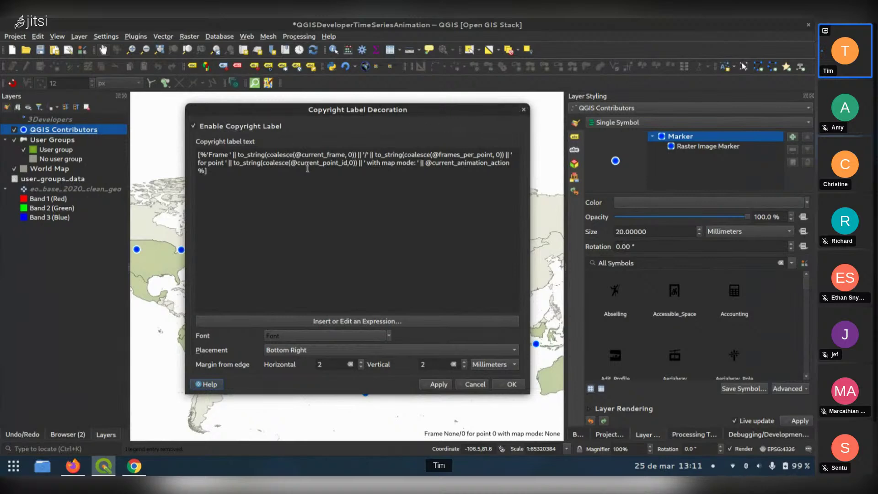
{"action": "left_click", "coordinate": [522, 112]}
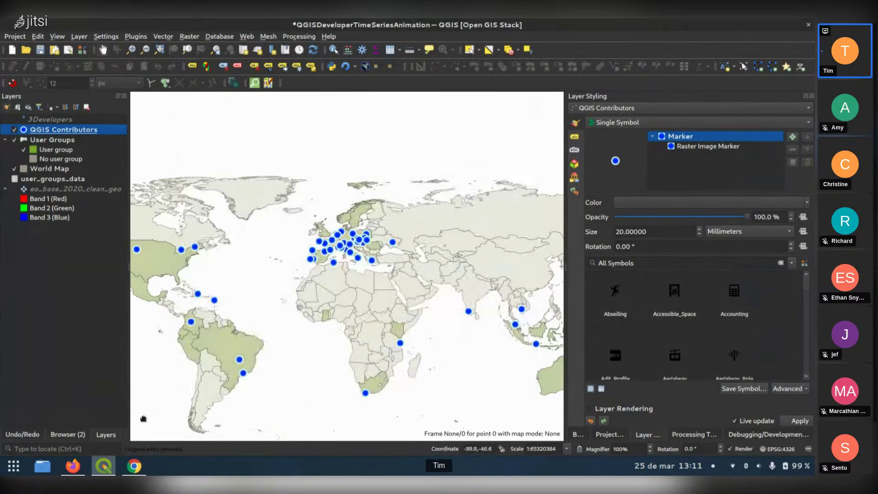
Shift the map to show more of the Americas and hide the screen-sharing notice
{"action": "mouse_move", "coordinate": [110, 465]}
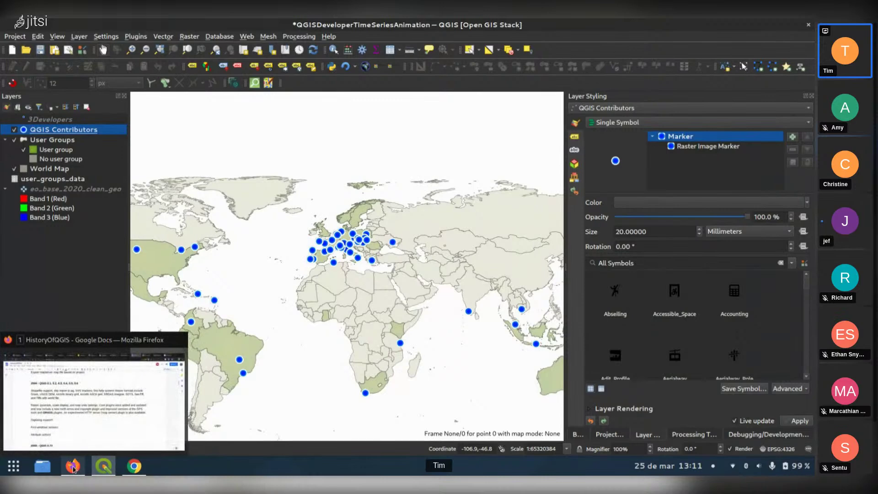
{"action": "left_click_drag", "start_coordinate": [270, 343], "coordinate": [327, 300]}
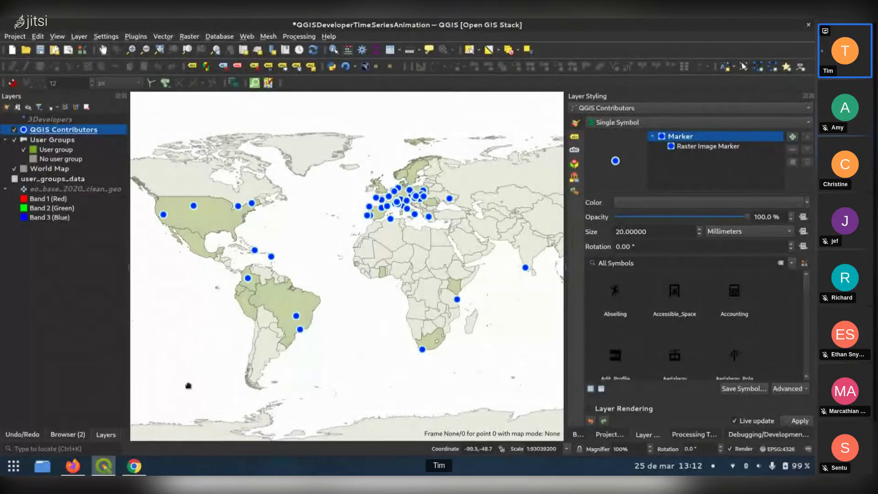
{"action": "left_click", "coordinate": [128, 468]}
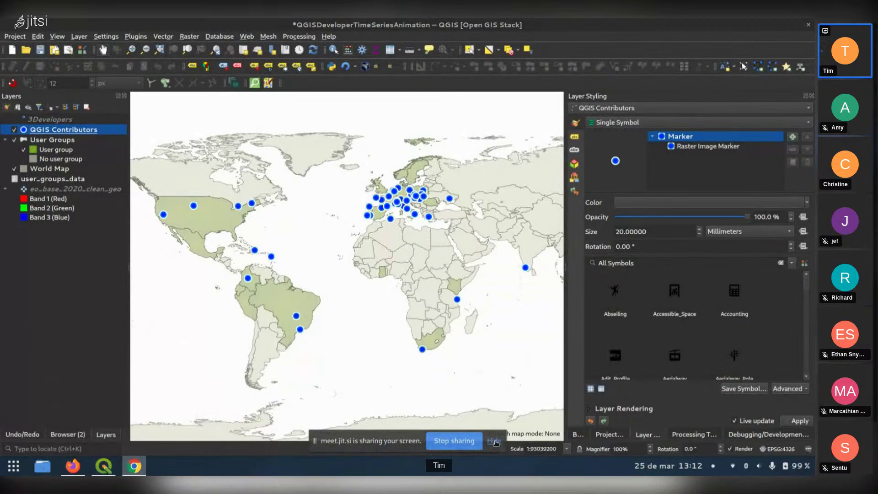
{"action": "left_click", "coordinate": [492, 441]}
Return to the HistoryOfQGIS document and highlight "map server", followed by "Digitizing support!", in the 2004 entry
{"action": "left_click", "coordinate": [78, 468]}
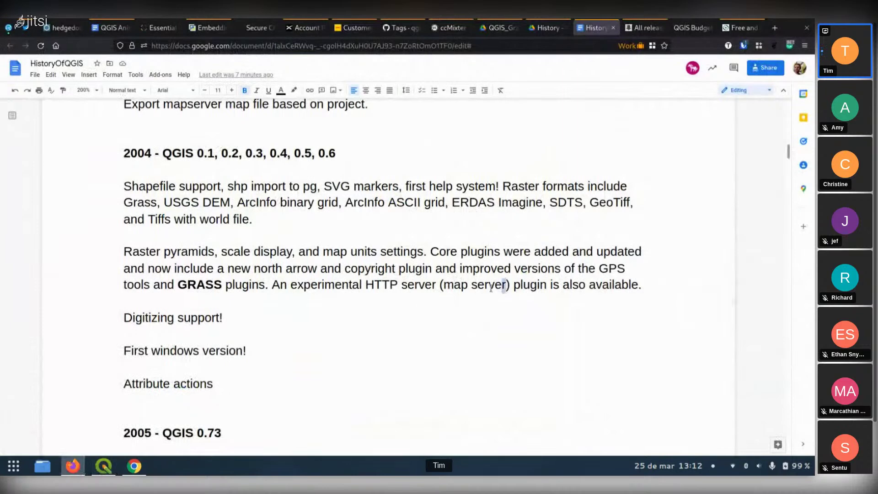
{"action": "left_click_drag", "start_coordinate": [506, 285], "coordinate": [447, 289]}
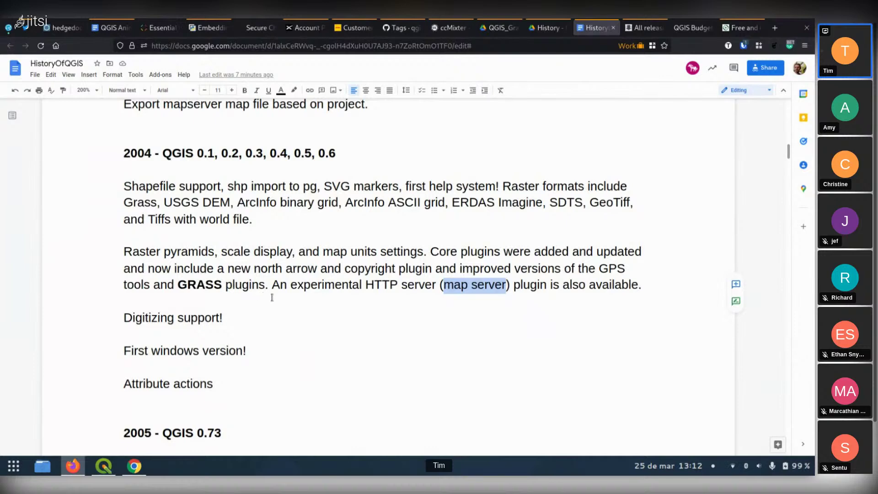
{"action": "left_click_drag", "start_coordinate": [235, 315], "coordinate": [108, 315]}
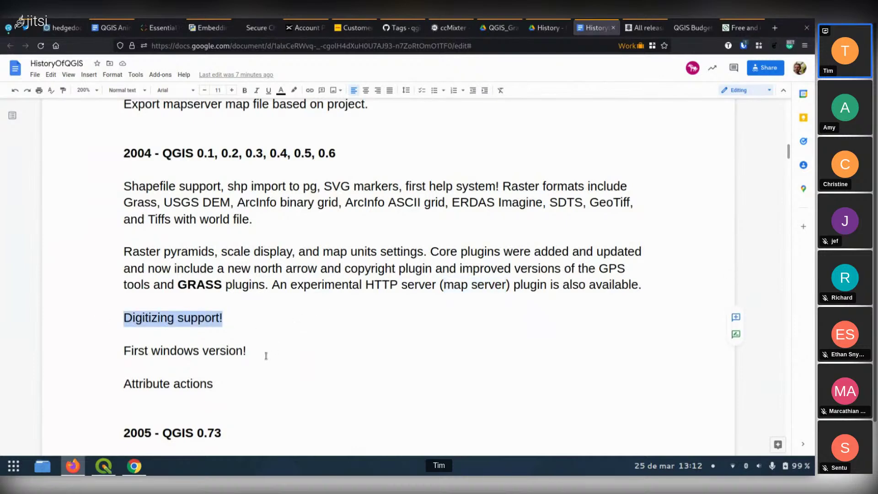
Highlight "First windows version!" in the 2004 entry and bring the Attribute actions line into focus
{"action": "left_click_drag", "start_coordinate": [254, 354], "coordinate": [103, 348]}
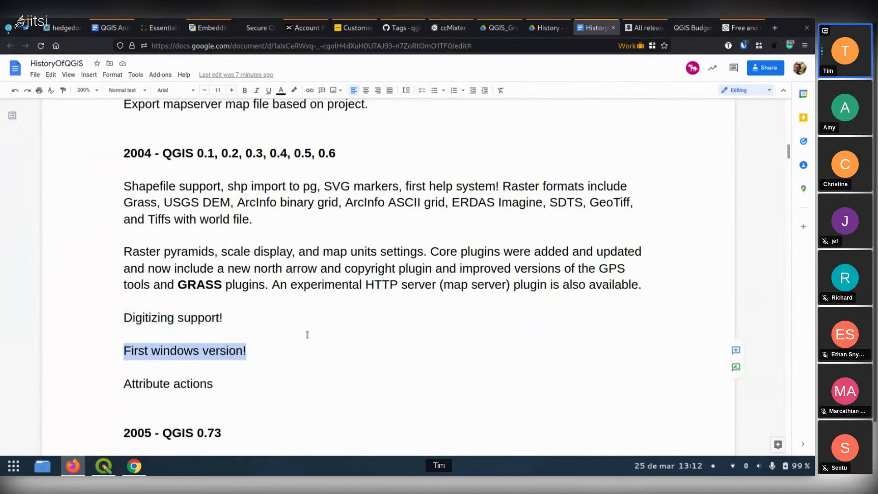
{"action": "scroll", "coordinate": [330, 330], "scroll_direction": "down", "scroll_amount": 2}
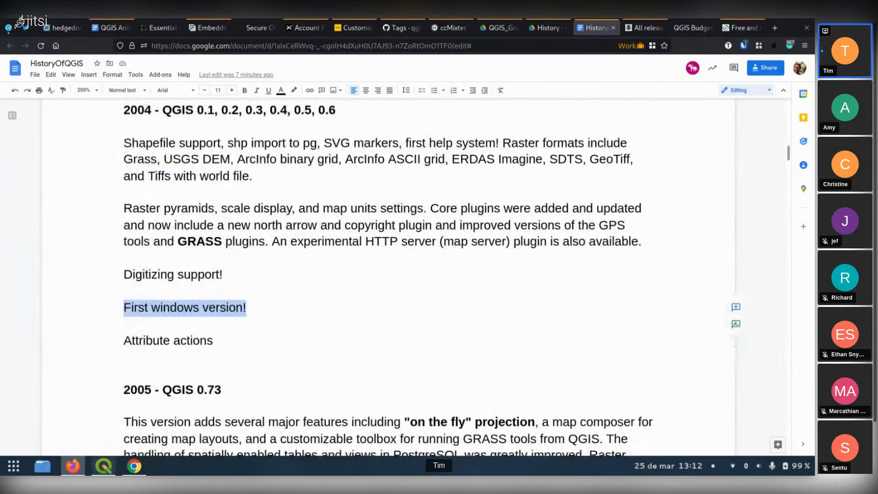
Switch to QGIS, open the QGIS Contributors attribute table to point out its Actions tool, and close the table
{"action": "left_click", "coordinate": [98, 471]}
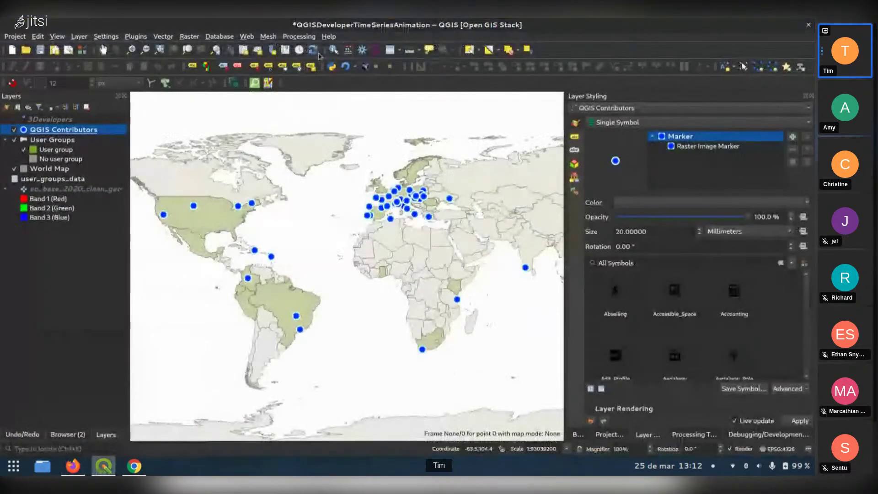
{"action": "left_click", "coordinate": [391, 50]}
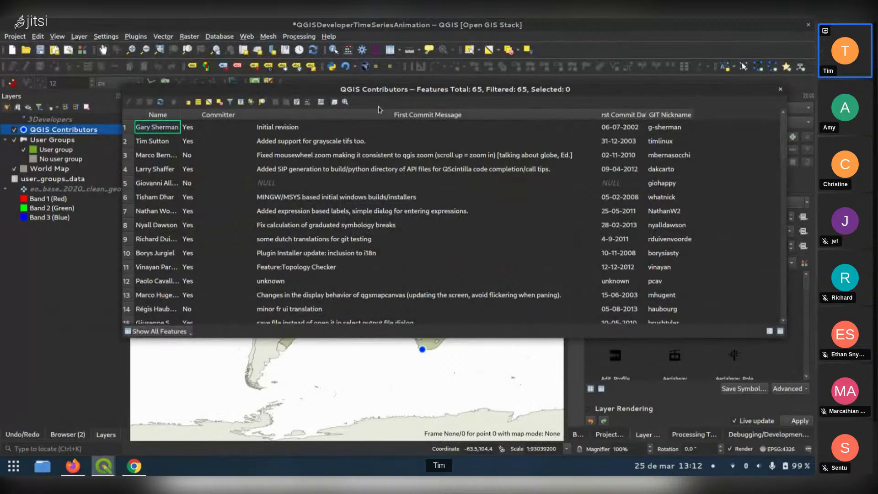
{"action": "left_click_drag", "start_coordinate": [380, 91], "coordinate": [356, 120]}
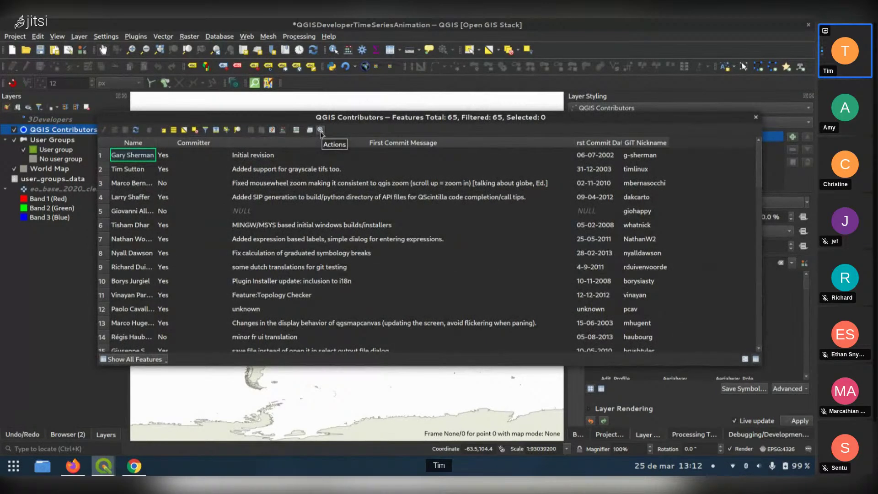
{"action": "key", "text": "Escape"}
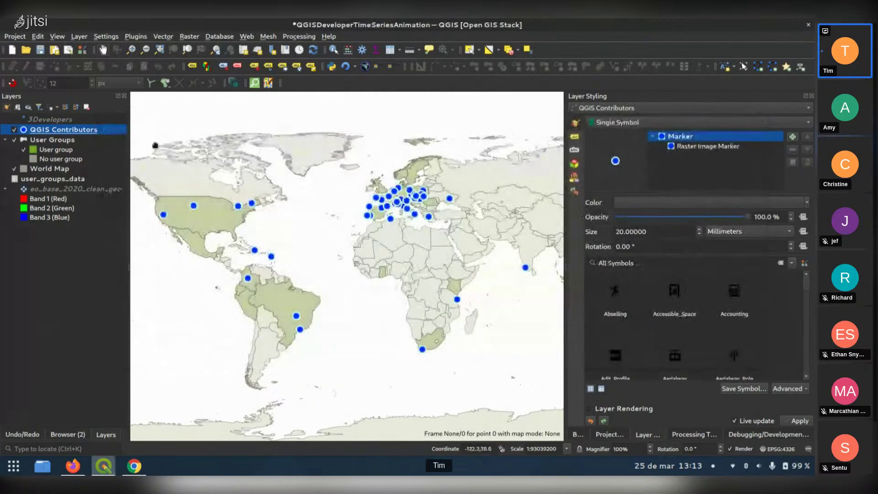
Inspect the Actions settings in the QGIS Contributors layer properties and close them without changes
{"action": "double_click", "coordinate": [80, 131]}
{"action": "left_click", "coordinate": [30, 222]}
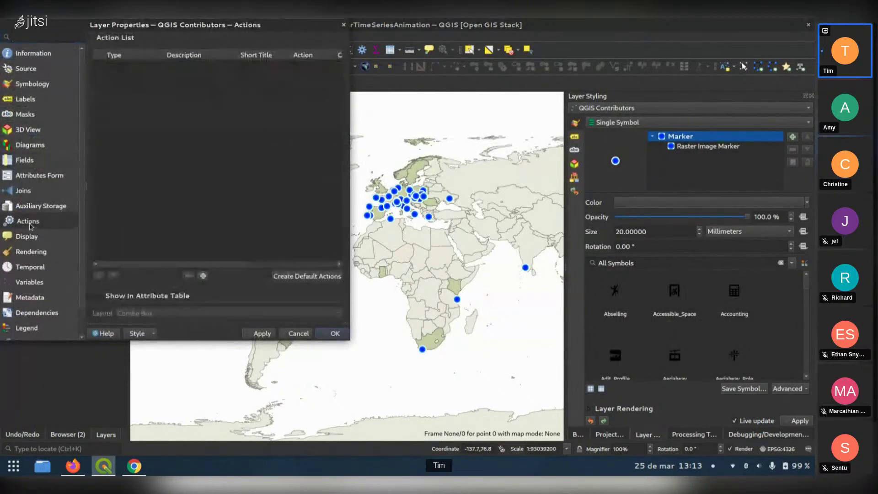
{"action": "left_click_drag", "start_coordinate": [202, 27], "coordinate": [383, 98]}
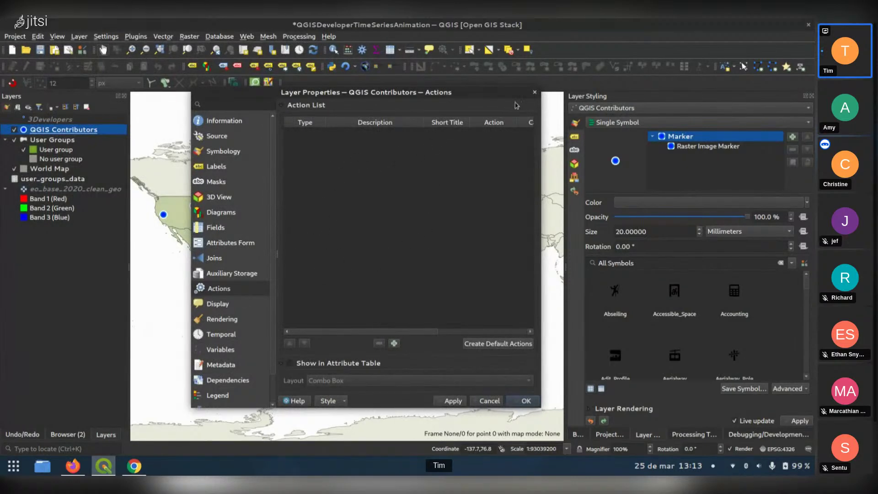
{"action": "left_click", "coordinate": [534, 92]}
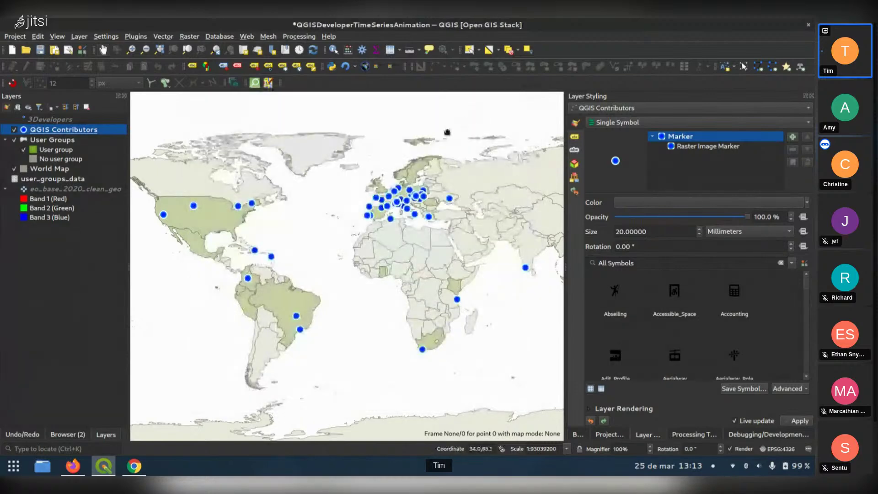
Switch back to Firefox and search the web for "postgis history" in a new tab
{"action": "key", "text": "alt+Tab"}
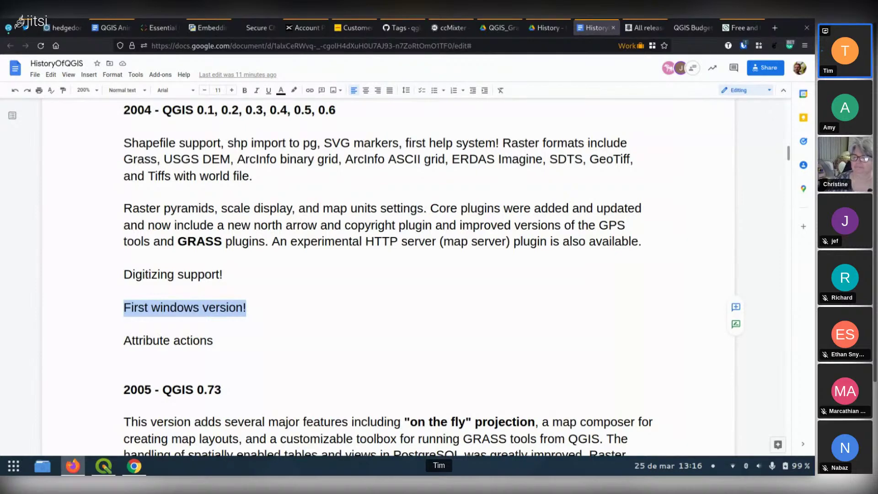
{"action": "right_click", "coordinate": [775, 31]}
{"action": "left_click", "coordinate": [722, 70]}
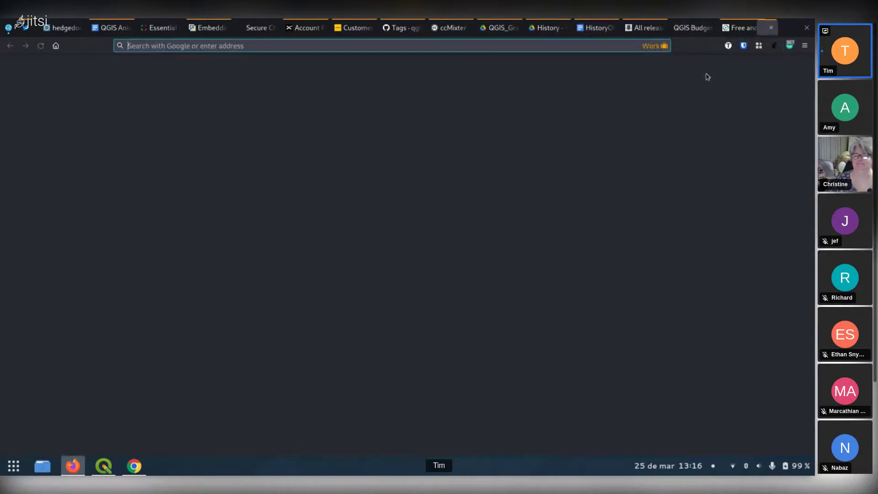
{"action": "left_click", "coordinate": [558, 45]}
{"action": "type", "text": "post"}
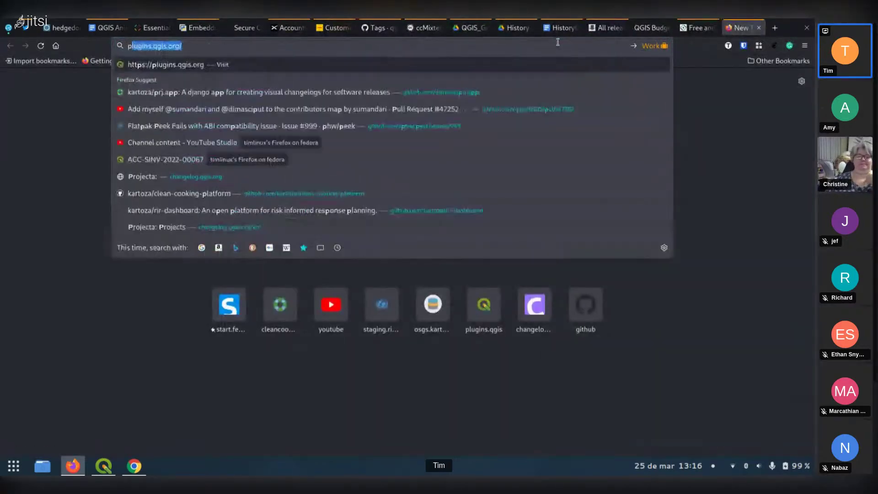
{"action": "type", "text": "gis his"}
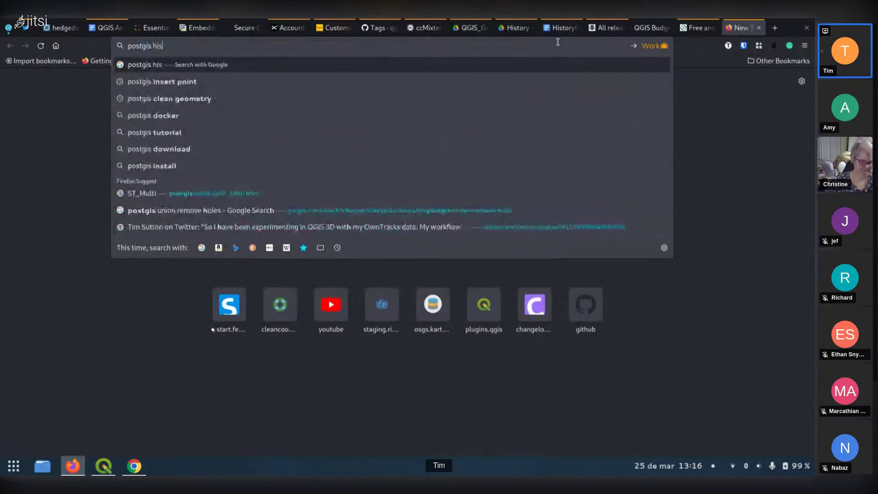
{"action": "type", "text": "tory"}
{"action": "key", "text": "Return"}
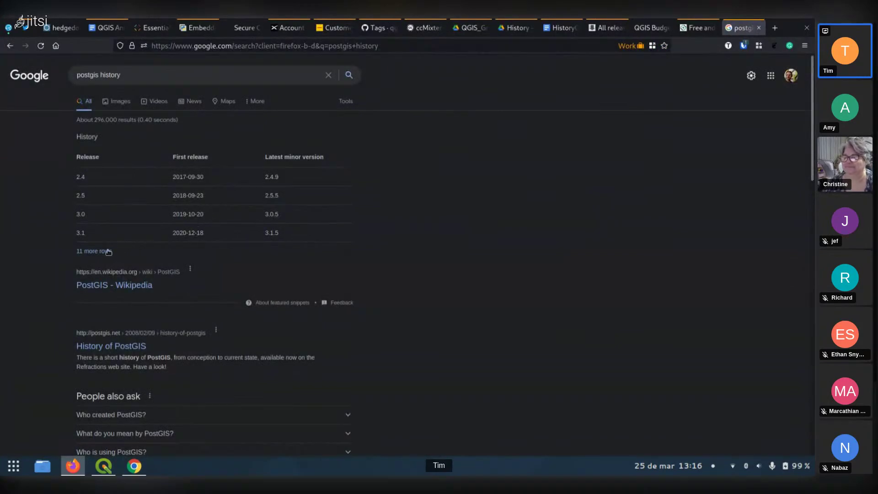
Open the PostGIS Wikipedia article from the results and examine its History section and release history table
{"action": "left_click", "coordinate": [94, 255]}
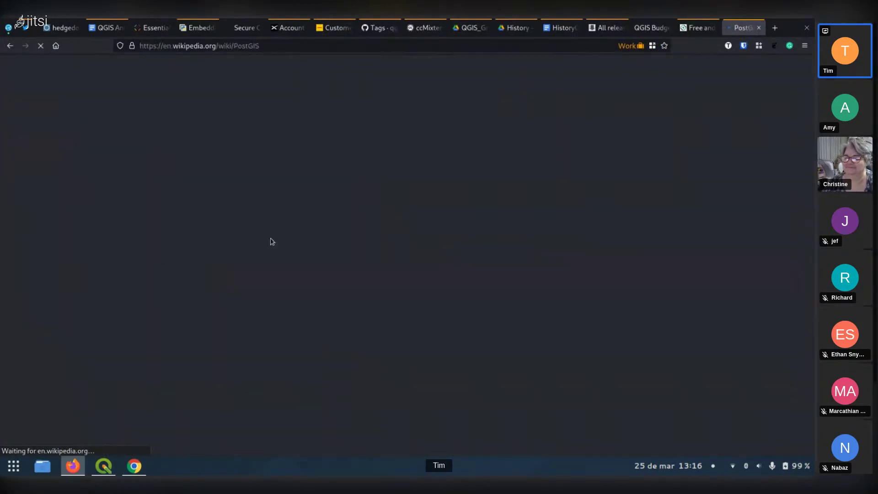
{"action": "scroll", "coordinate": [332, 237], "scroll_direction": "down", "scroll_amount": 6}
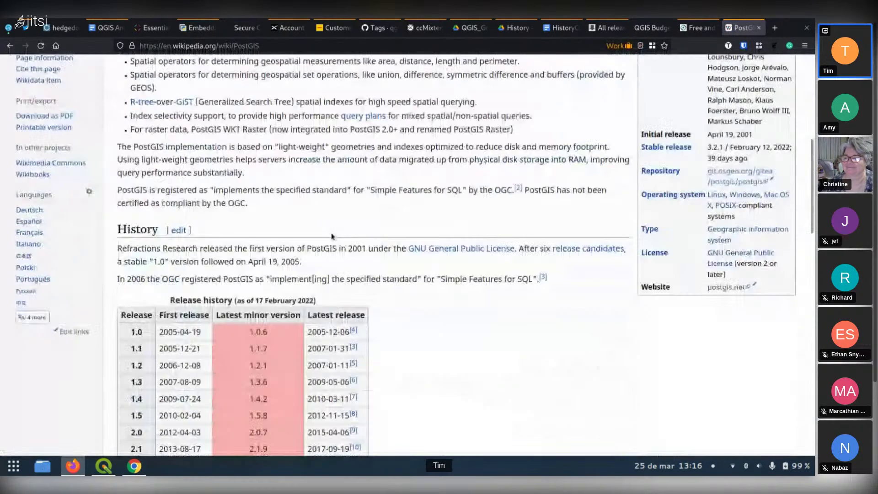
{"action": "scroll", "coordinate": [332, 236], "scroll_direction": "down", "scroll_amount": 3}
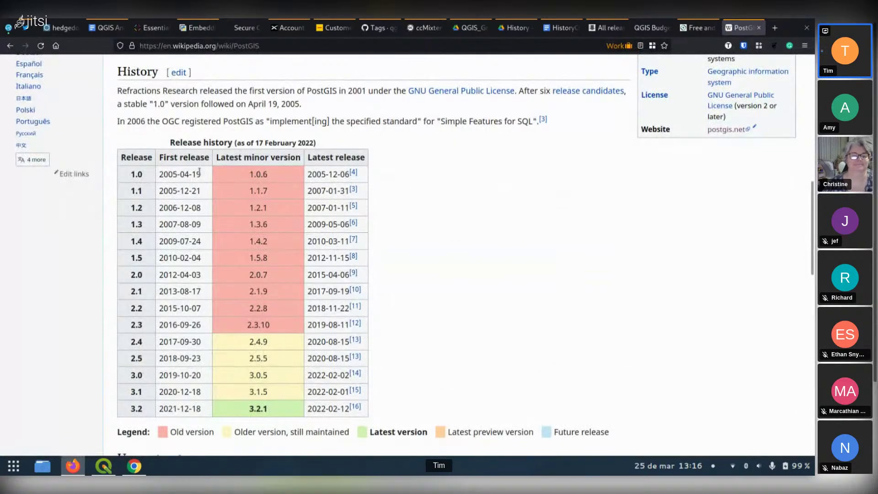
{"action": "scroll", "coordinate": [451, 194], "scroll_direction": "down", "scroll_amount": 2}
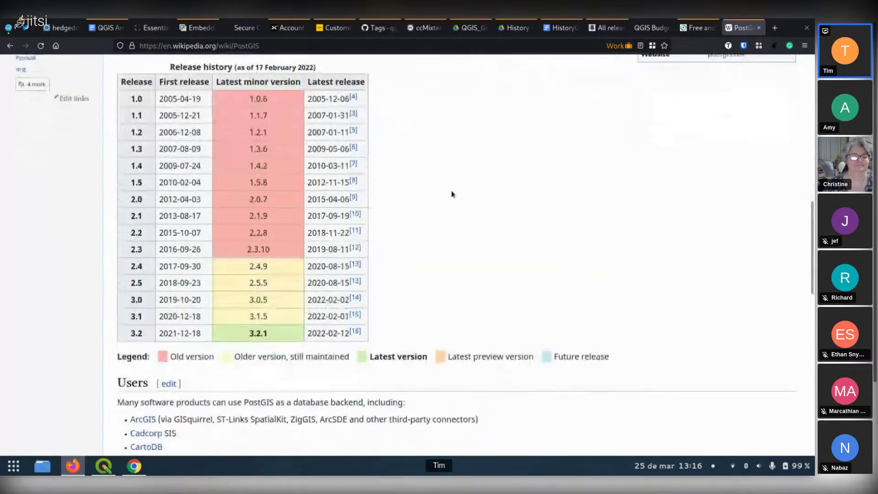
{"action": "scroll", "coordinate": [452, 194], "scroll_direction": "up", "scroll_amount": 3}
{"action": "scroll", "coordinate": [418, 208], "scroll_direction": "down", "scroll_amount": 3}
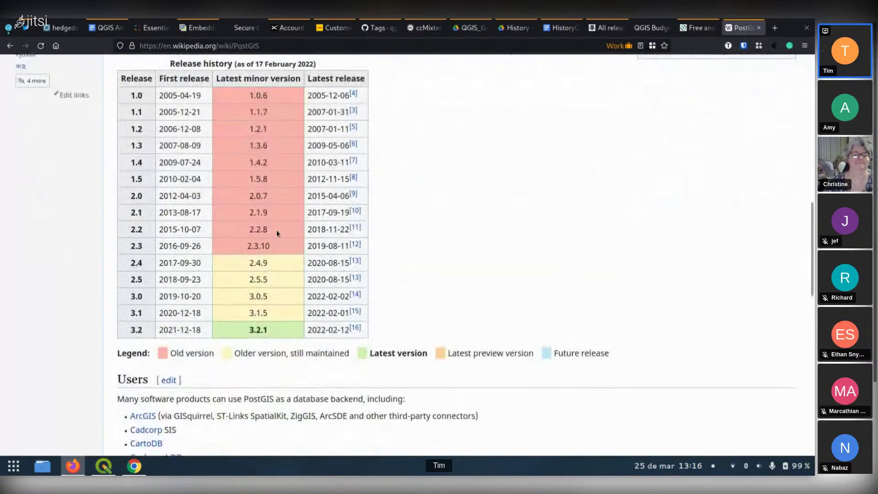
{"action": "scroll", "coordinate": [280, 213], "scroll_direction": "up", "scroll_amount": 3}
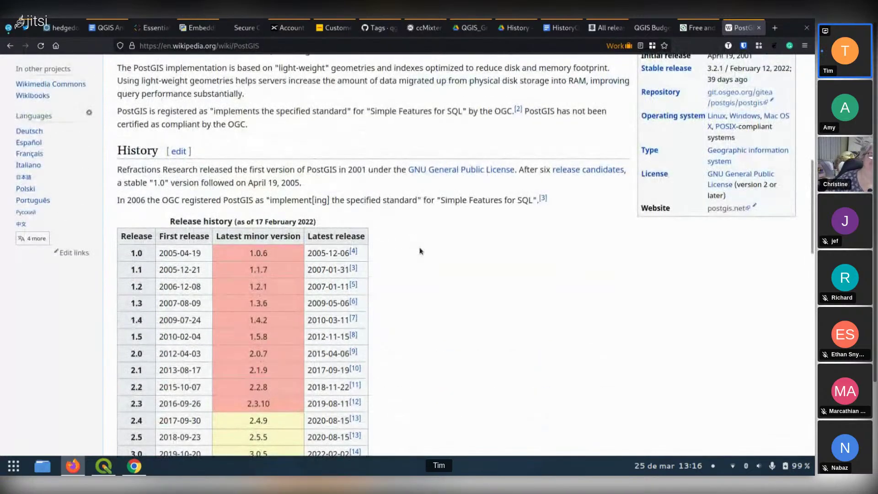
Return to the HistoryOfQGIS document and examine the 2005 QGIS 0.73 entry below the 2004 highlights
{"action": "left_click", "coordinate": [696, 28]}
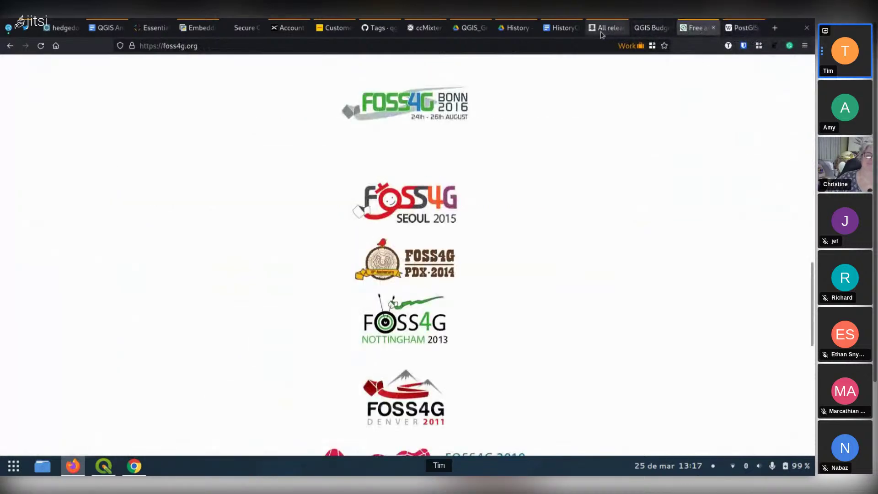
{"action": "left_click", "coordinate": [552, 28]}
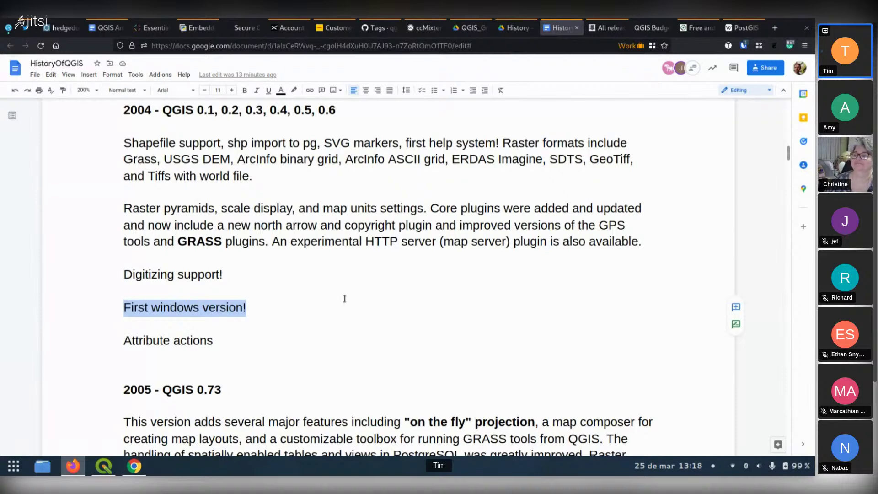
{"action": "scroll", "coordinate": [344, 298], "scroll_direction": "down", "scroll_amount": 1}
{"action": "scroll", "coordinate": [345, 299], "scroll_direction": "down", "scroll_amount": 5}
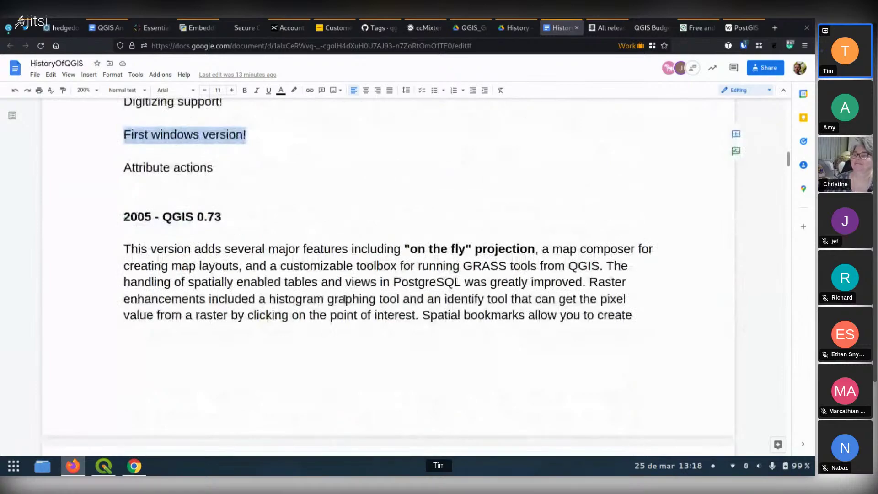
{"action": "scroll", "coordinate": [344, 298], "scroll_direction": "up", "scroll_amount": 5}
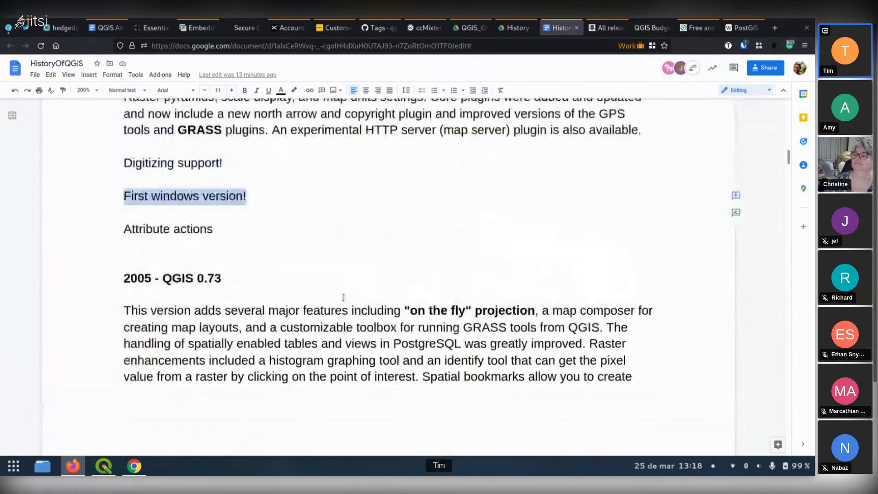
{"action": "scroll", "coordinate": [343, 297], "scroll_direction": "up", "scroll_amount": 2}
{"action": "scroll", "coordinate": [343, 297], "scroll_direction": "down", "scroll_amount": 3}
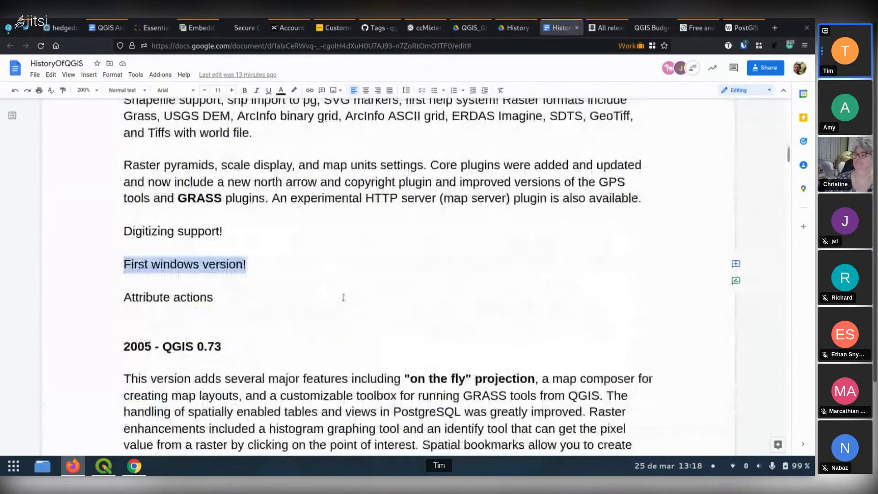
{"action": "scroll", "coordinate": [342, 297], "scroll_direction": "down", "scroll_amount": 3}
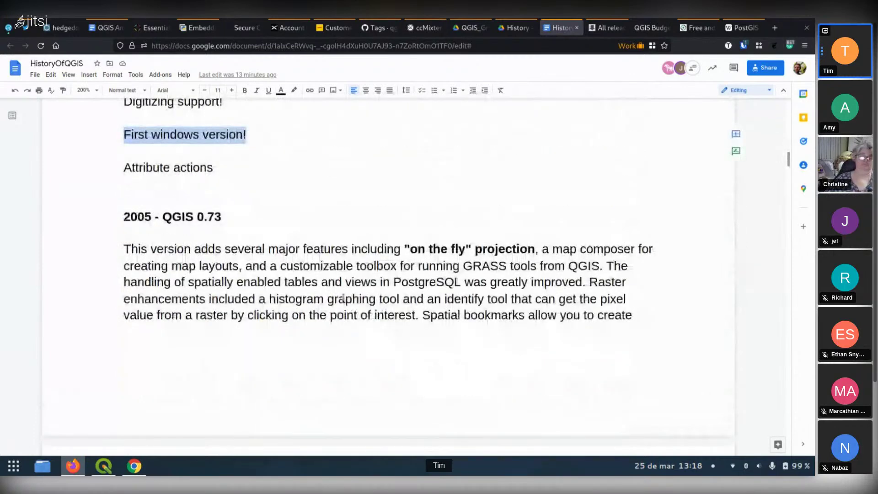
{"action": "scroll", "coordinate": [343, 297], "scroll_direction": "down", "scroll_amount": 1}
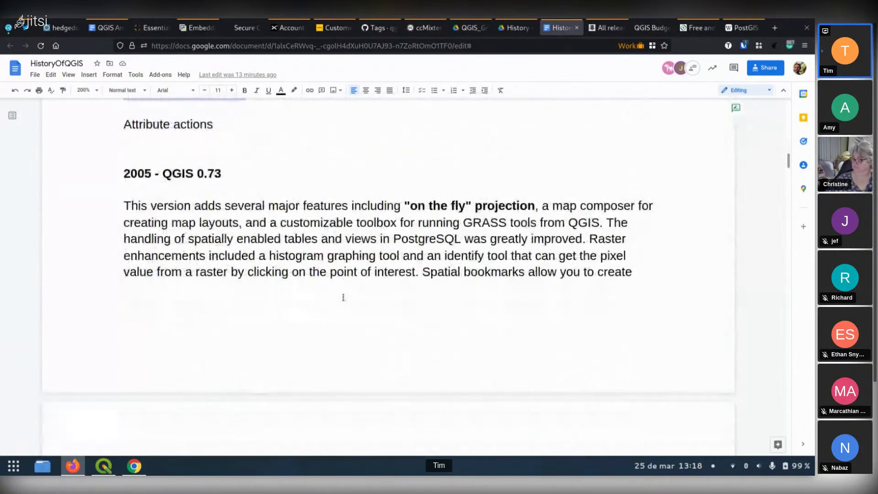
{"action": "scroll", "coordinate": [343, 297], "scroll_direction": "down", "scroll_amount": 1}
{"action": "scroll", "coordinate": [343, 297], "scroll_direction": "down", "scroll_amount": 1}
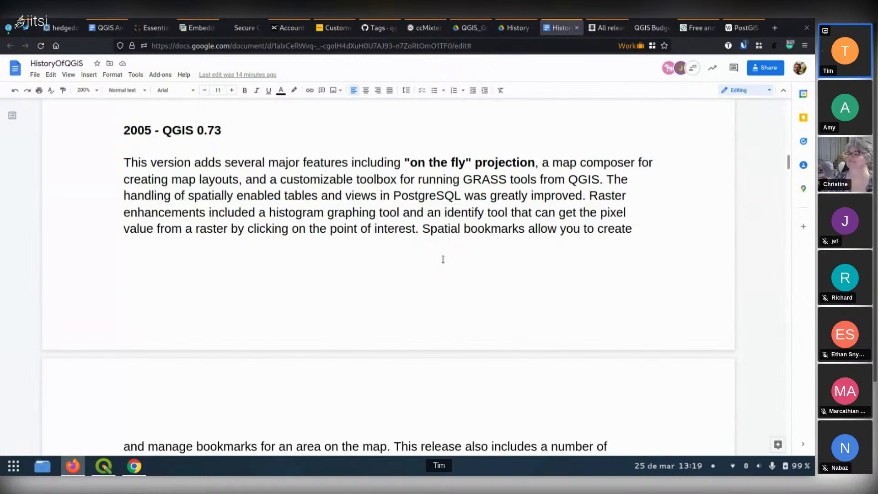
Review the 2005 entry's continuation on spatial bookmarks and bugfixes, glancing ahead to the 2006 and 2007 entries
{"action": "scroll", "coordinate": [516, 238], "scroll_direction": "down", "scroll_amount": 1}
{"action": "scroll", "coordinate": [515, 238], "scroll_direction": "down", "scroll_amount": 3}
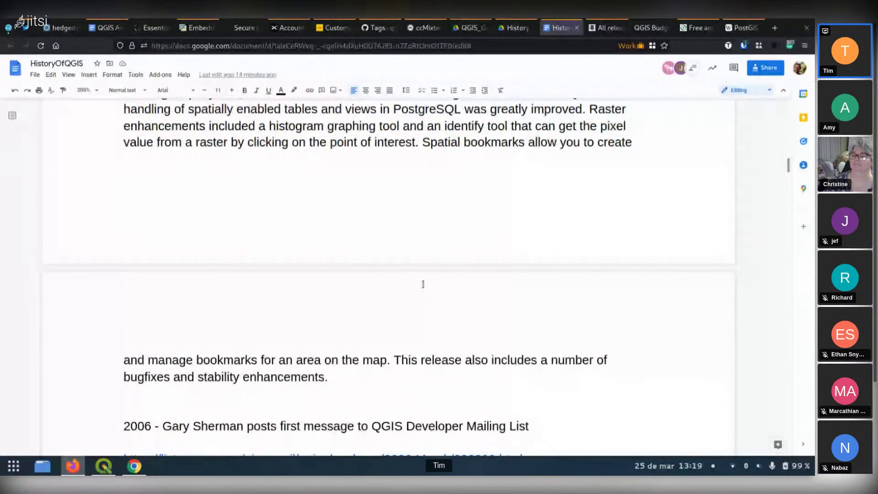
{"action": "scroll", "coordinate": [423, 284], "scroll_direction": "down", "scroll_amount": 2}
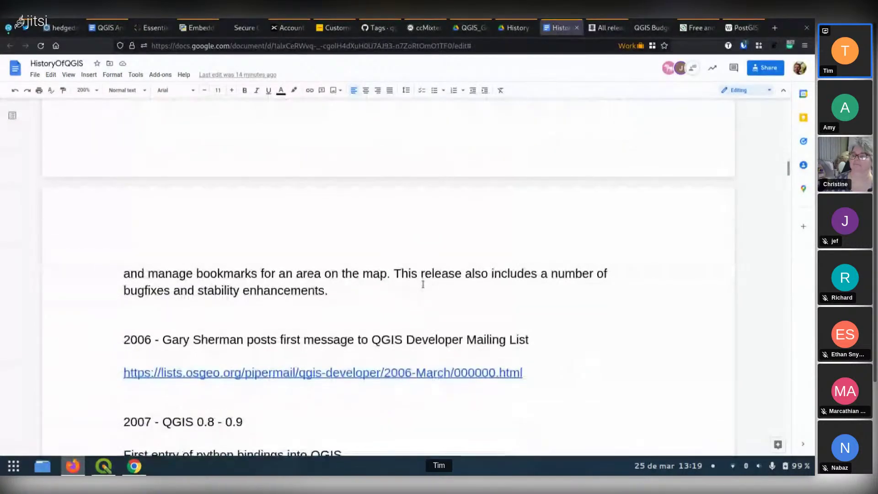
{"action": "scroll", "coordinate": [419, 281], "scroll_direction": "up", "scroll_amount": 1}
{"action": "scroll", "coordinate": [419, 281], "scroll_direction": "up", "scroll_amount": 5}
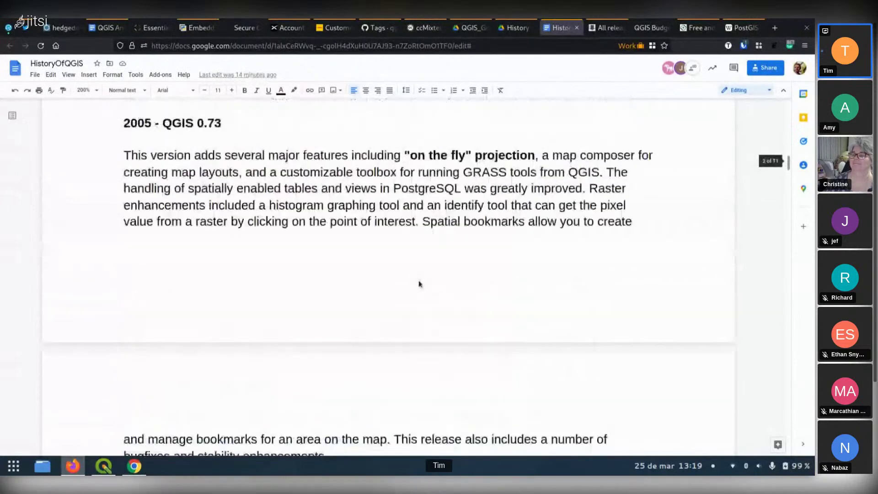
{"action": "scroll", "coordinate": [412, 278], "scroll_direction": "down", "scroll_amount": 3}
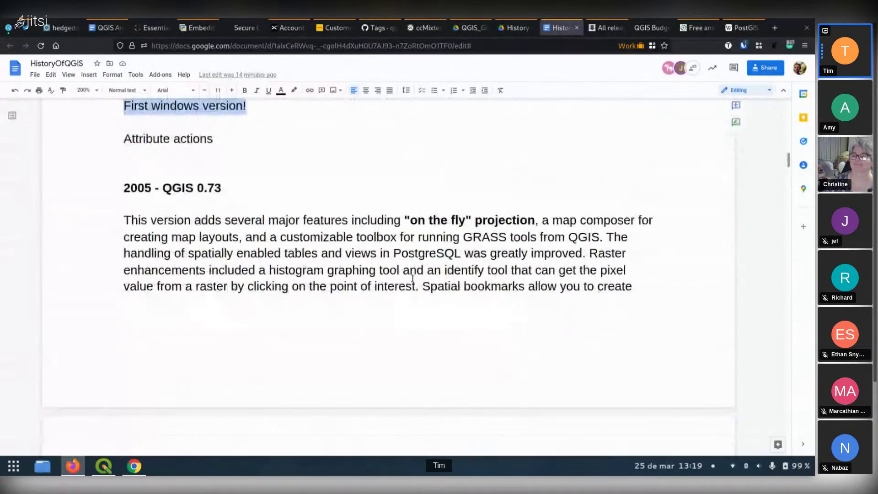
{"action": "scroll", "coordinate": [412, 278], "scroll_direction": "down", "scroll_amount": 1}
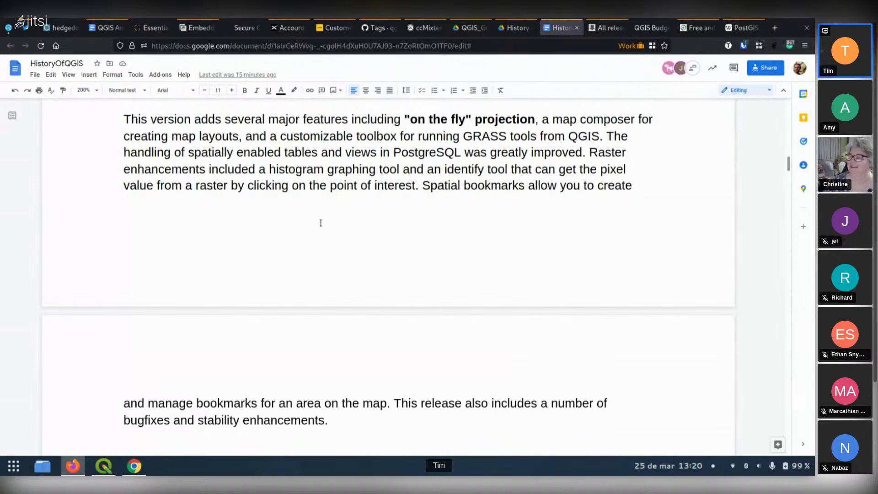
{"action": "scroll", "coordinate": [321, 223], "scroll_direction": "down", "scroll_amount": 2}
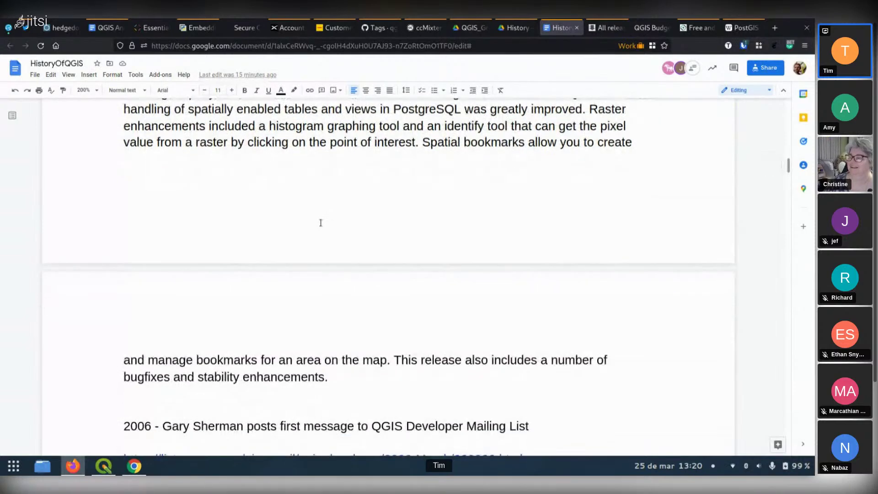
{"action": "scroll", "coordinate": [321, 224], "scroll_direction": "down", "scroll_amount": 2}
{"action": "scroll", "coordinate": [322, 225], "scroll_direction": "up", "scroll_amount": 4}
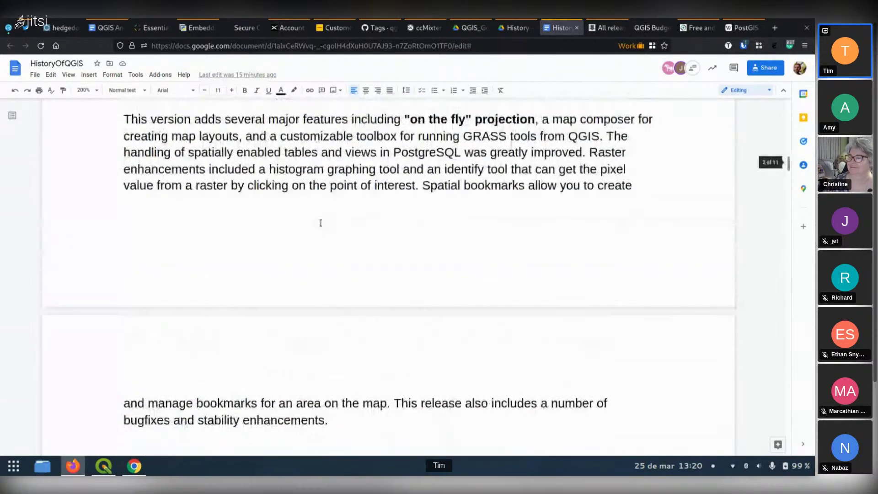
Make the "2007 - QGIS 0.8 - 0.9" heading in the history document bold
{"action": "scroll", "coordinate": [321, 224], "scroll_direction": "down", "scroll_amount": 6}
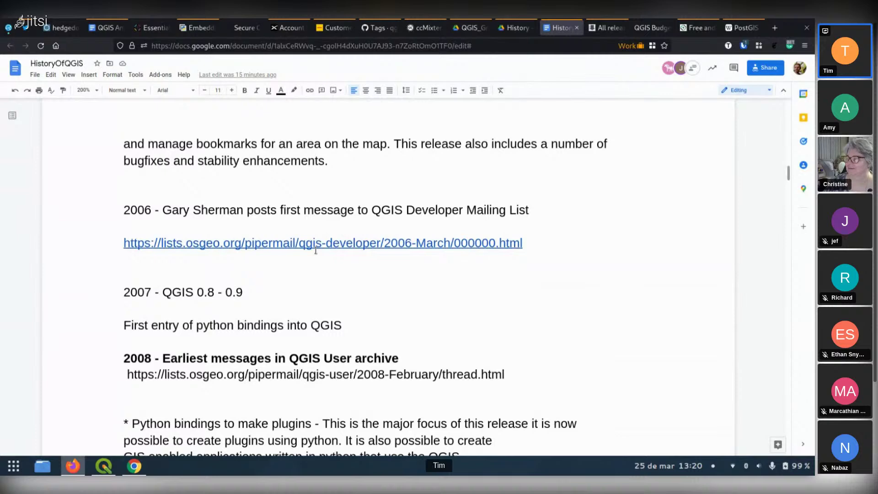
{"action": "scroll", "coordinate": [571, 232], "scroll_direction": "down", "scroll_amount": 2}
{"action": "scroll", "coordinate": [443, 244], "scroll_direction": "down", "scroll_amount": 3}
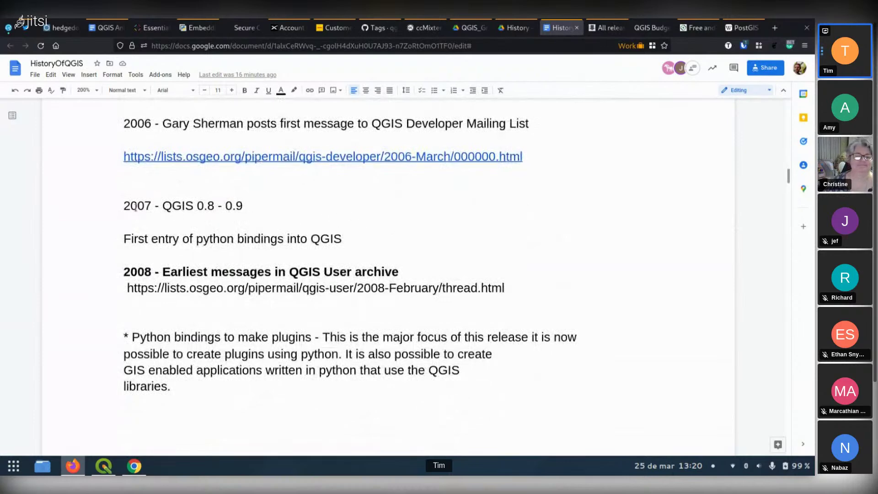
{"action": "triple_click", "coordinate": [271, 204]}
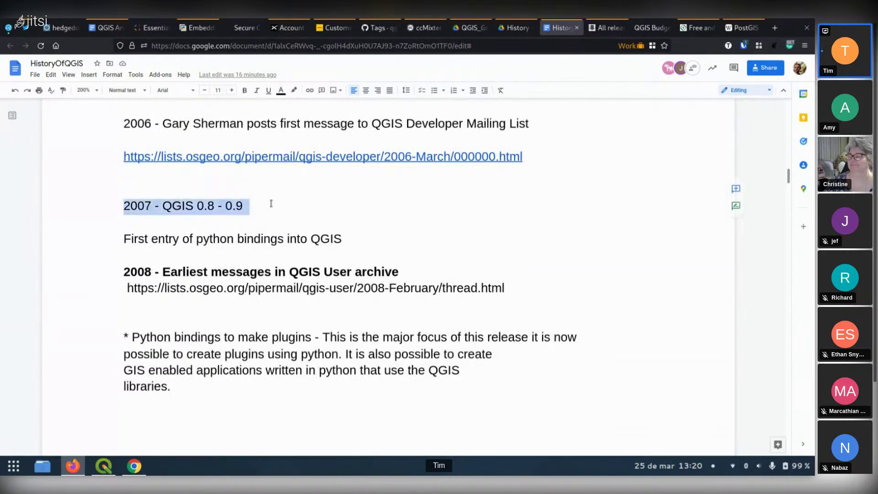
{"action": "key", "text": "ctrl+b"}
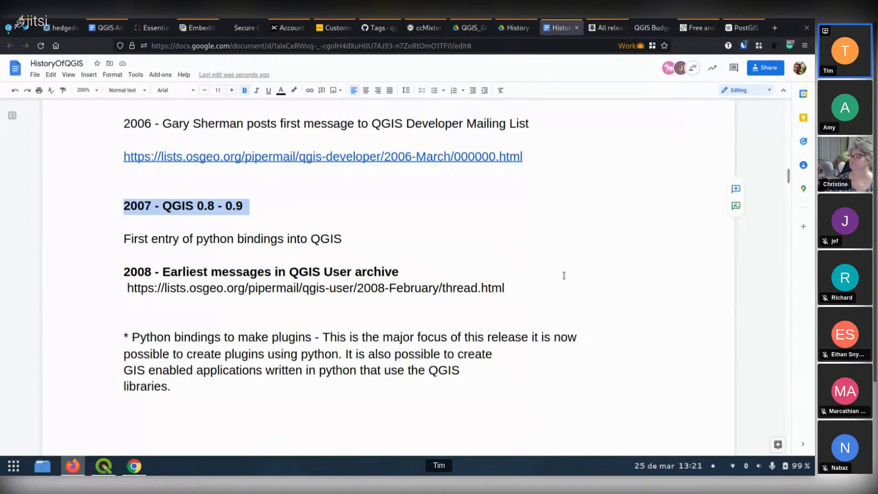
Turn the QGIS User archive address below the 2008 heading into a hyperlink
{"action": "scroll", "coordinate": [564, 276], "scroll_direction": "down", "scroll_amount": 1}
{"action": "scroll", "coordinate": [564, 275], "scroll_direction": "down", "scroll_amount": 1}
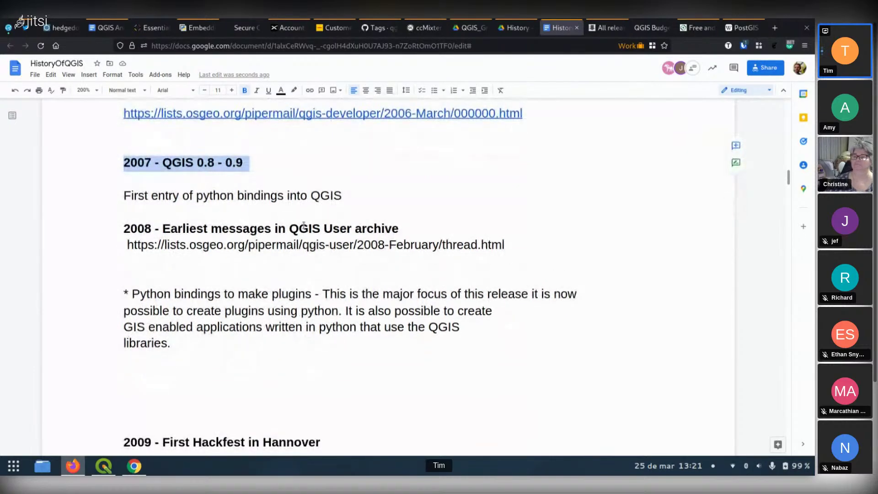
{"action": "scroll", "coordinate": [412, 166], "scroll_direction": "up", "scroll_amount": 2}
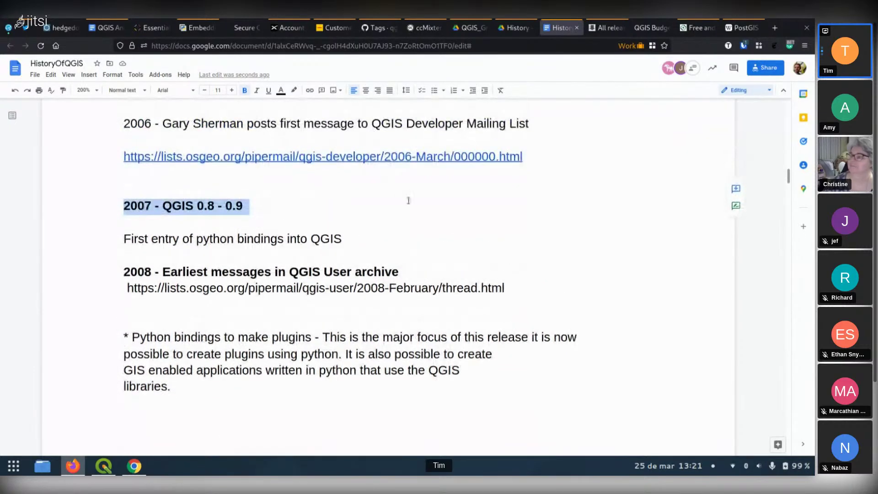
{"action": "scroll", "coordinate": [418, 203], "scroll_direction": "down", "scroll_amount": 2}
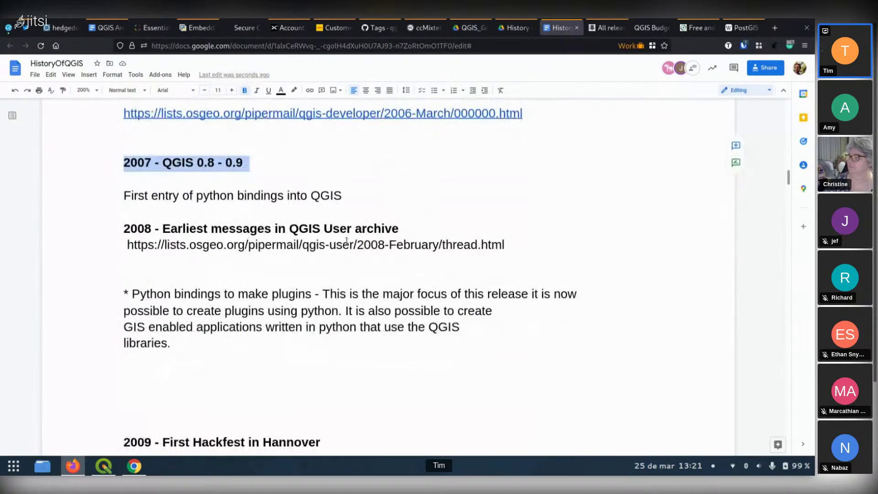
{"action": "left_click", "coordinate": [514, 244]}
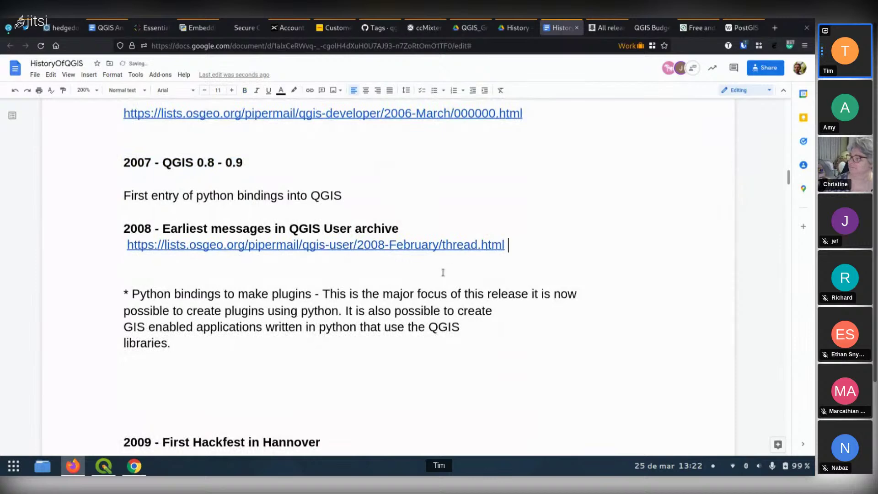
Open the linked February 2008 QGIS User archive from the 2008 entry in a new tab
{"action": "right_click", "coordinate": [366, 244]}
{"action": "left_click", "coordinate": [313, 257]}
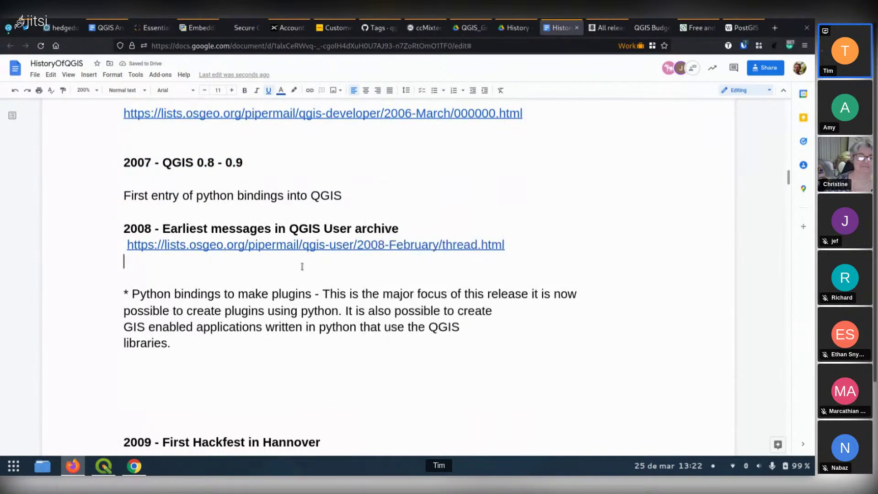
{"action": "mouse_move", "coordinate": [308, 247]}
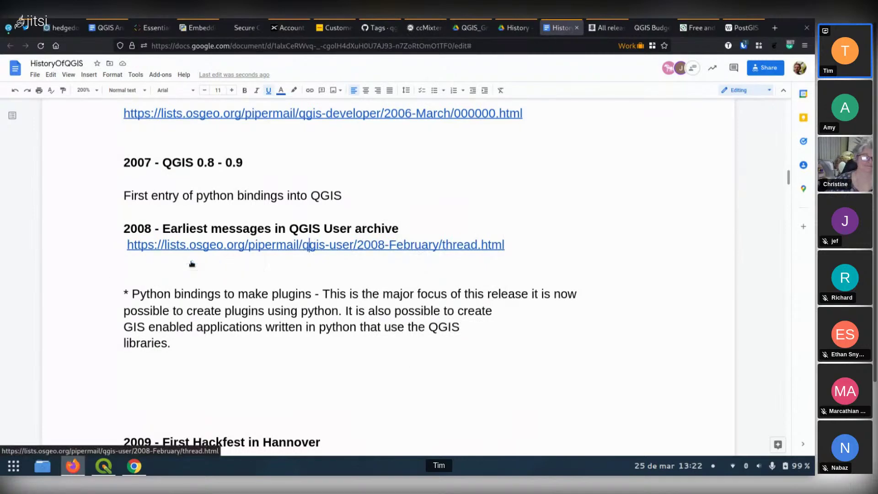
{"action": "left_click", "coordinate": [191, 262]}
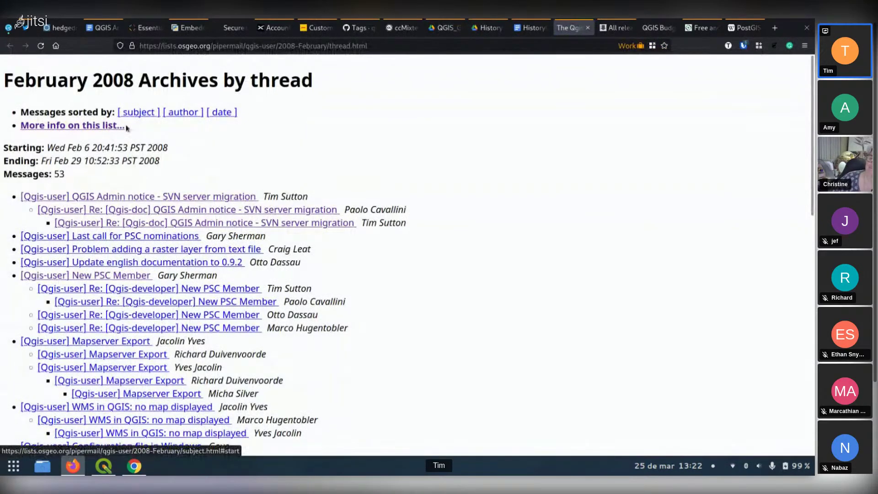
Sort the February 2008 archive messages by author and look through the whole list
{"action": "left_click", "coordinate": [226, 112]}
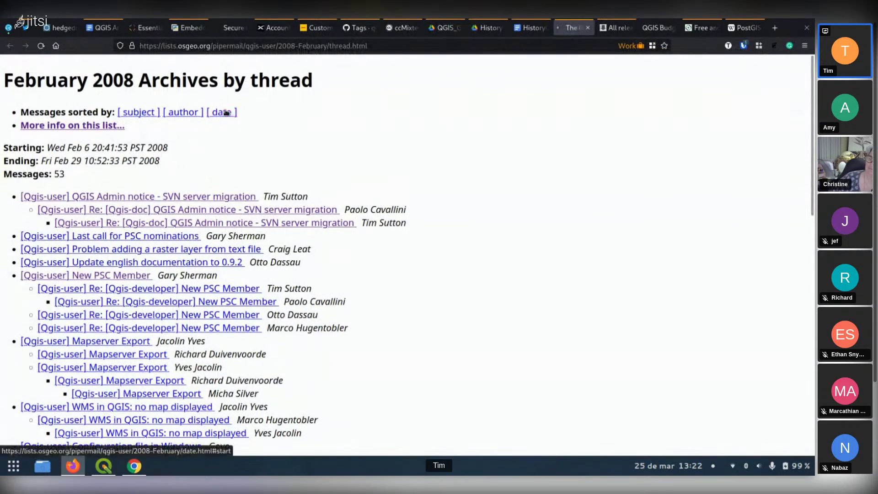
{"action": "left_click", "coordinate": [226, 99]}
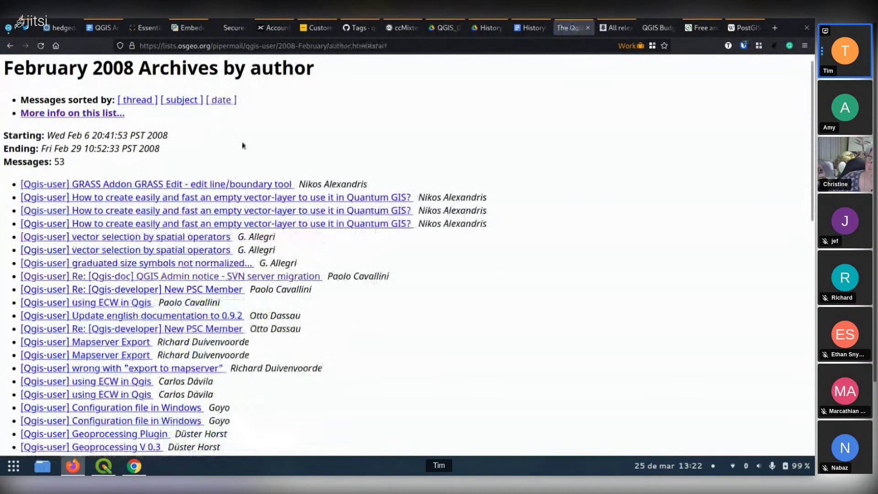
{"action": "scroll", "coordinate": [261, 165], "scroll_direction": "down", "scroll_amount": 10}
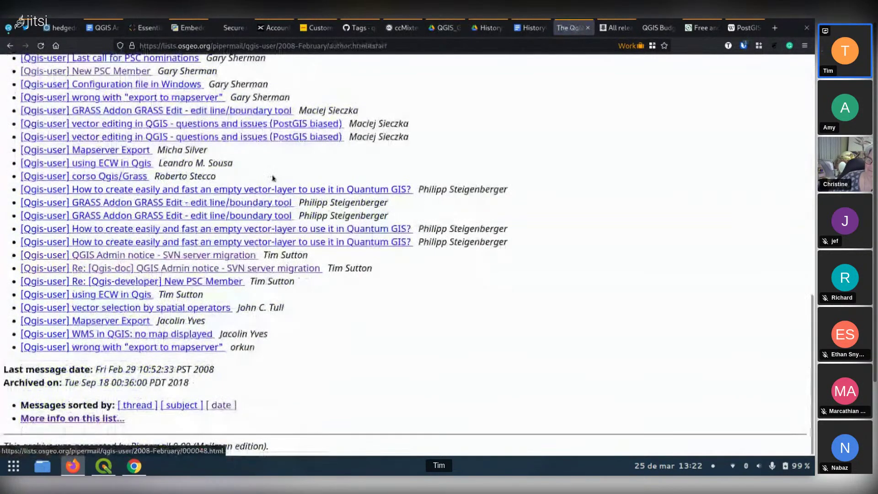
{"action": "scroll", "coordinate": [284, 150], "scroll_direction": "up", "scroll_amount": 10}
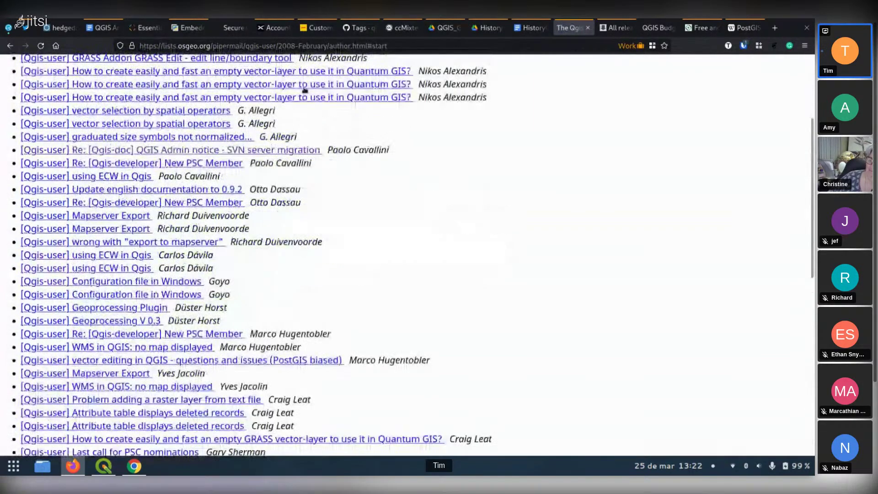
{"action": "scroll", "coordinate": [317, 88], "scroll_direction": "up", "scroll_amount": 3}
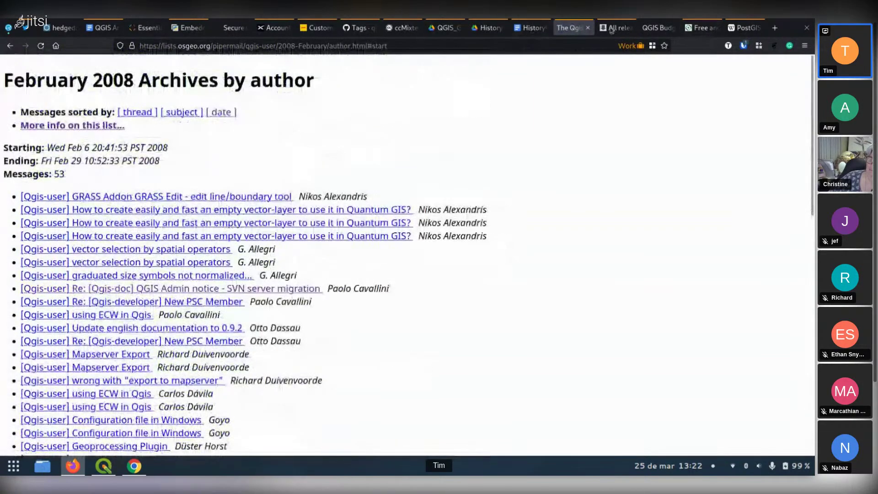
Return to the HistoryOfQGIS document and review the 2008 Python bindings text and the 2009 first hackfest and QGIS 1.0 entry
{"action": "left_click", "coordinate": [533, 32]}
{"action": "scroll", "coordinate": [551, 220], "scroll_direction": "down", "scroll_amount": 2}
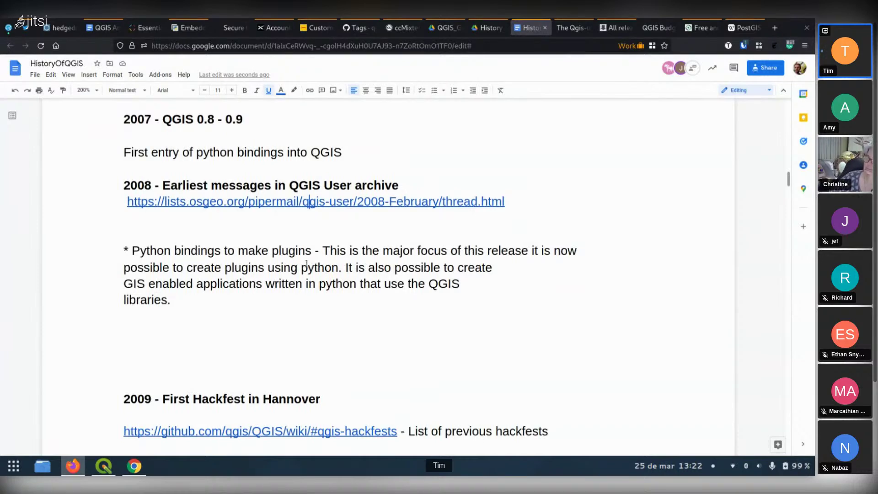
{"action": "scroll", "coordinate": [356, 286], "scroll_direction": "down", "scroll_amount": 2}
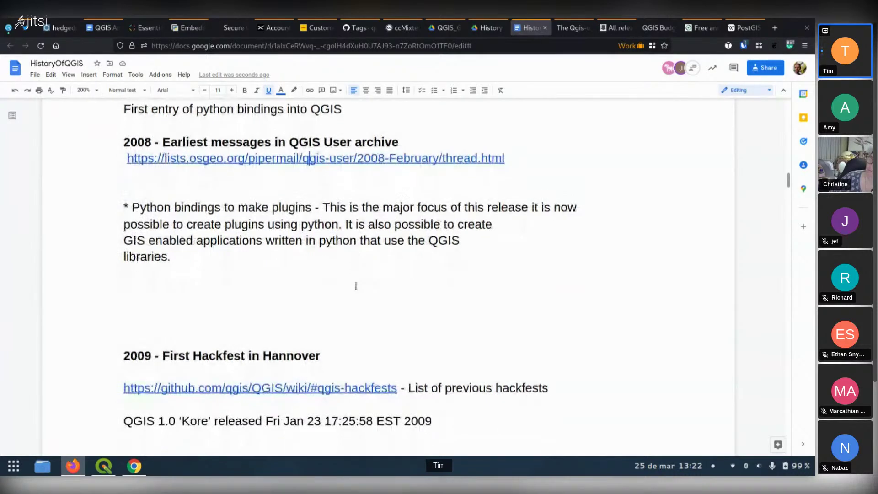
{"action": "scroll", "coordinate": [356, 286], "scroll_direction": "up", "scroll_amount": 2}
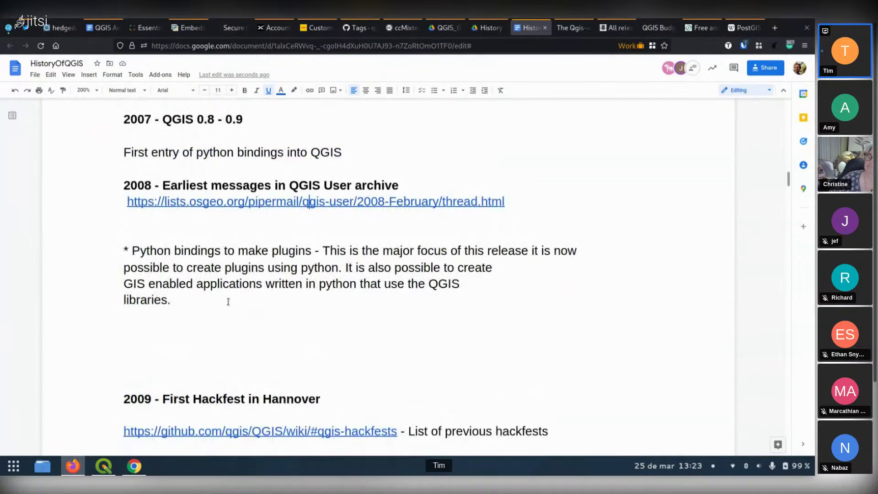
{"action": "scroll", "coordinate": [229, 302], "scroll_direction": "down", "scroll_amount": 3}
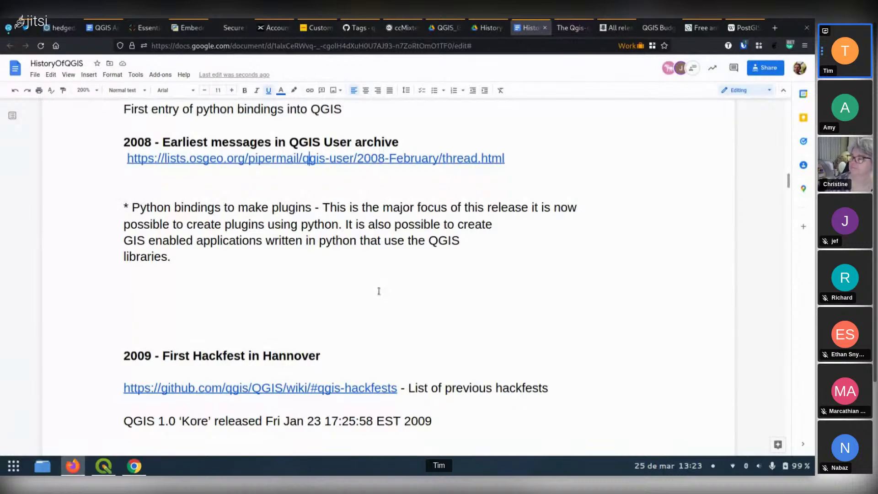
{"action": "scroll", "coordinate": [421, 308], "scroll_direction": "down", "scroll_amount": 4}
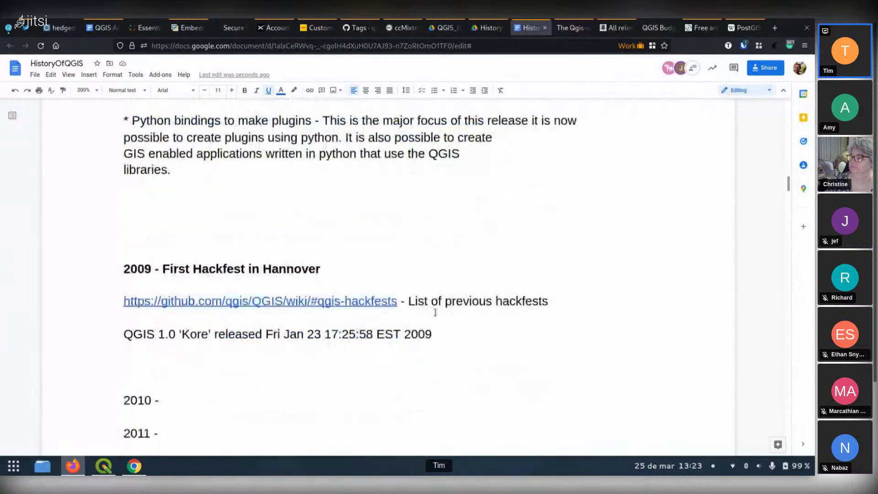
{"action": "scroll", "coordinate": [434, 312], "scroll_direction": "down", "scroll_amount": 2}
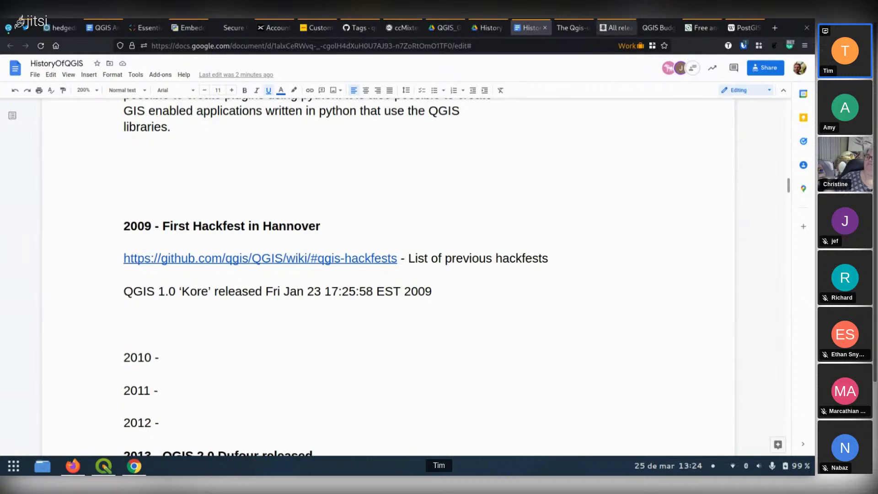
{"action": "right_click", "coordinate": [775, 28]}
{"action": "left_click", "coordinate": [712, 73]}
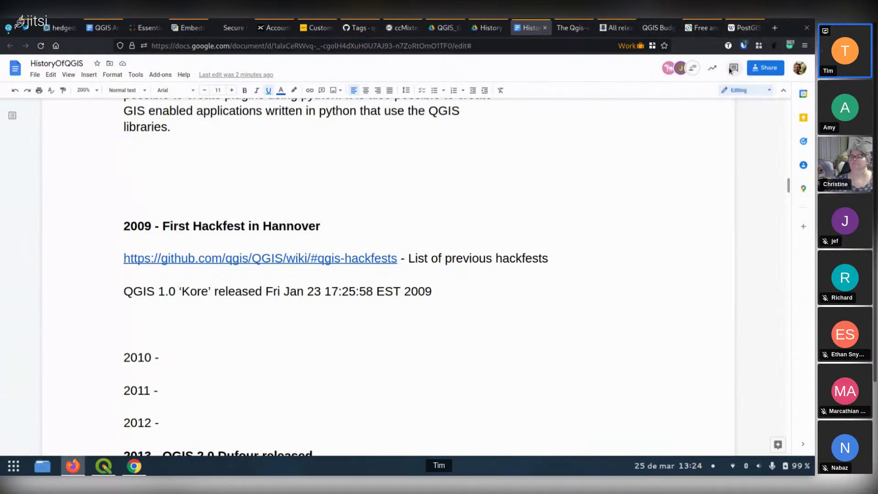
{"action": "right_click", "coordinate": [521, 43]}
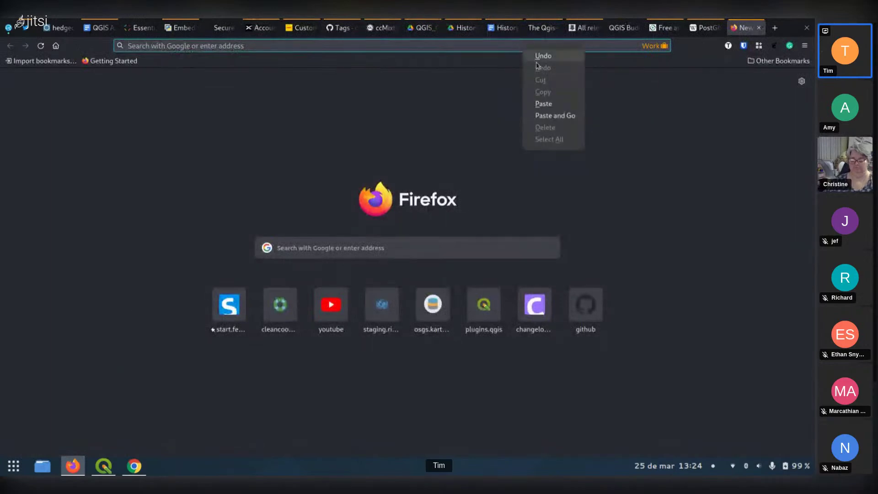
{"action": "left_click", "coordinate": [547, 101]}
{"action": "key", "text": "Return"}
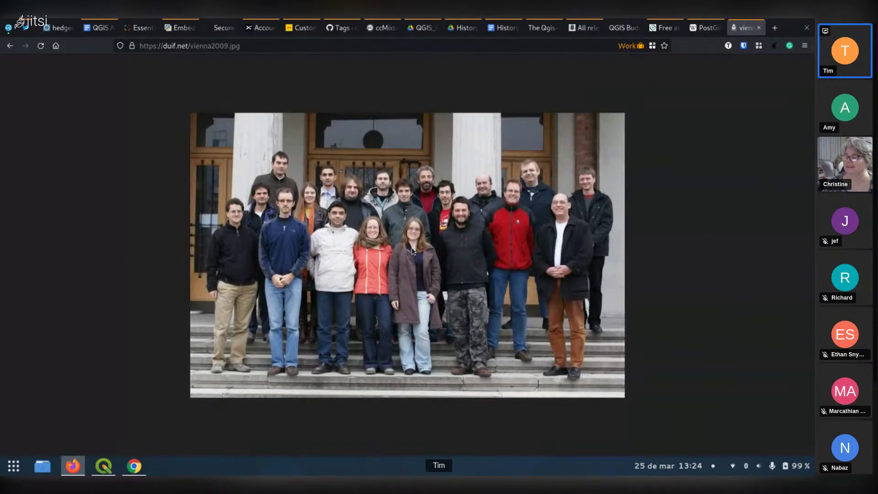
{"action": "key", "text": "ctrl+plus"}
{"action": "key", "text": "ctrl+plus"}
{"action": "key", "text": "ctrl+plus"}
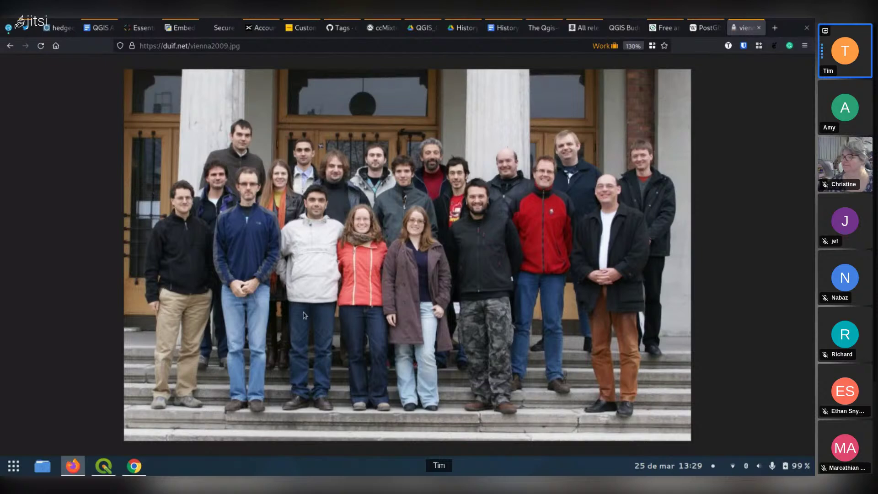
Copy the Vienna 2009 group photo and try to paste it below the QGIS 1.0 'Kore' line in the HistoryOfQGIS document
{"action": "right_click", "coordinate": [422, 225]}
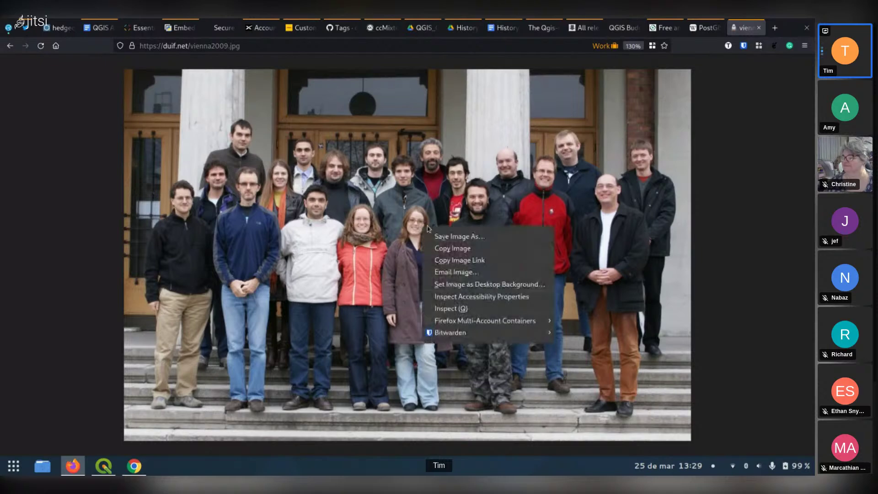
{"action": "left_click", "coordinate": [453, 252]}
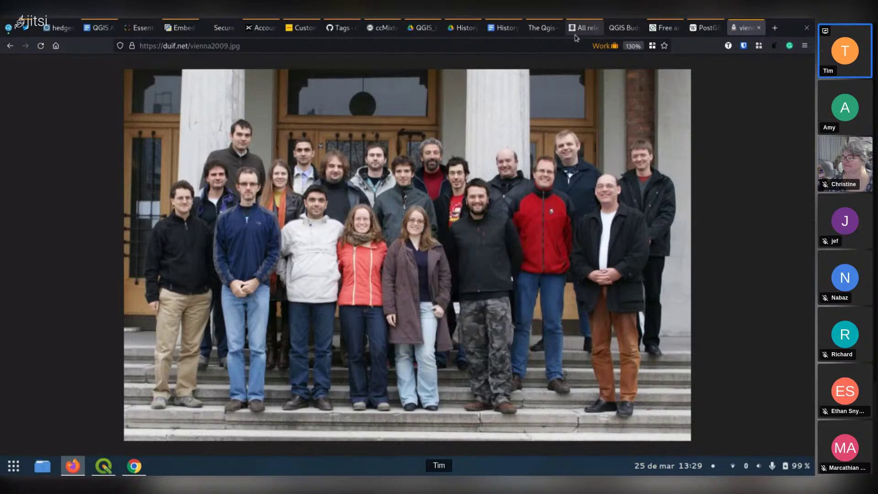
{"action": "left_click", "coordinate": [503, 27]}
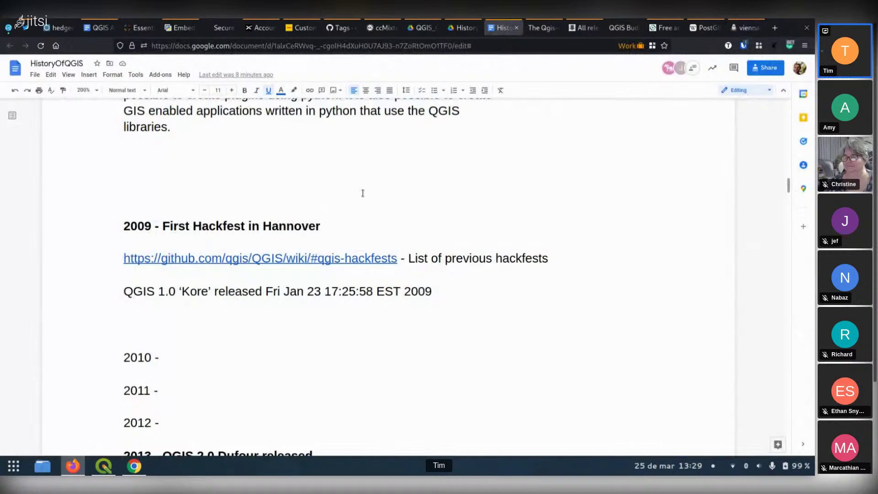
{"action": "left_click", "coordinate": [191, 325]}
{"action": "right_click", "coordinate": [180, 324]}
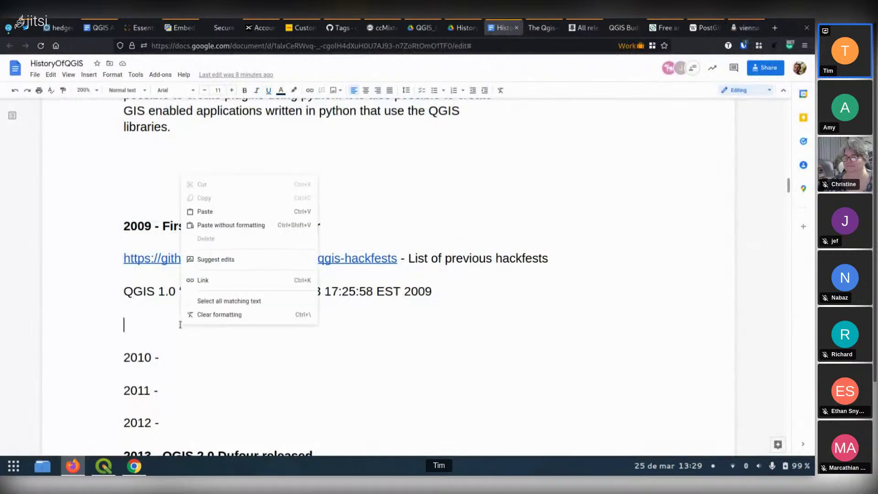
{"action": "left_click", "coordinate": [216, 212]}
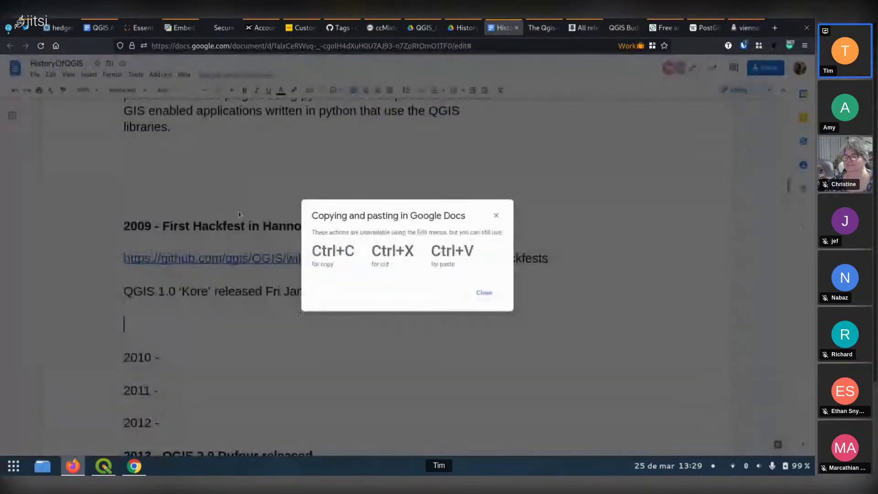
{"action": "left_click", "coordinate": [483, 293]}
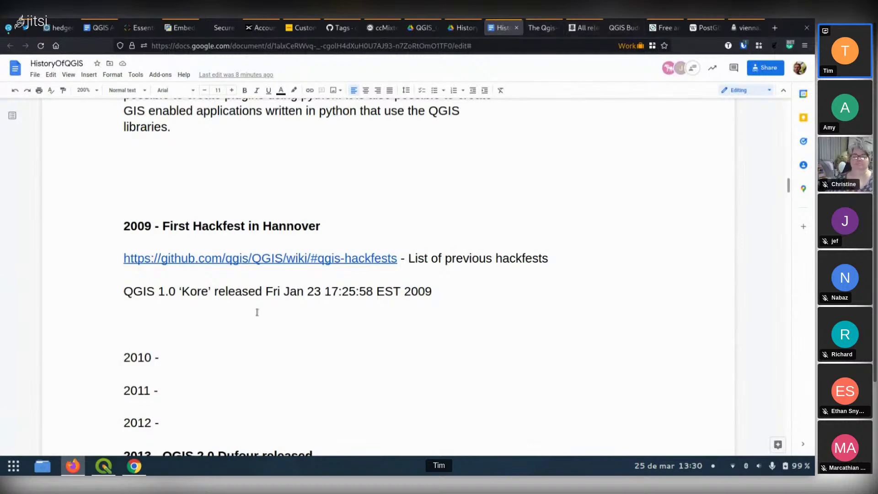
Delete the extra blank line above the 2010 entry and place the text cursor after "2010 -"
{"action": "scroll", "coordinate": [257, 312], "scroll_direction": "down", "scroll_amount": 3}
{"action": "left_click_drag", "start_coordinate": [159, 338], "coordinate": [88, 252]}
{"action": "left_click", "coordinate": [274, 235]}
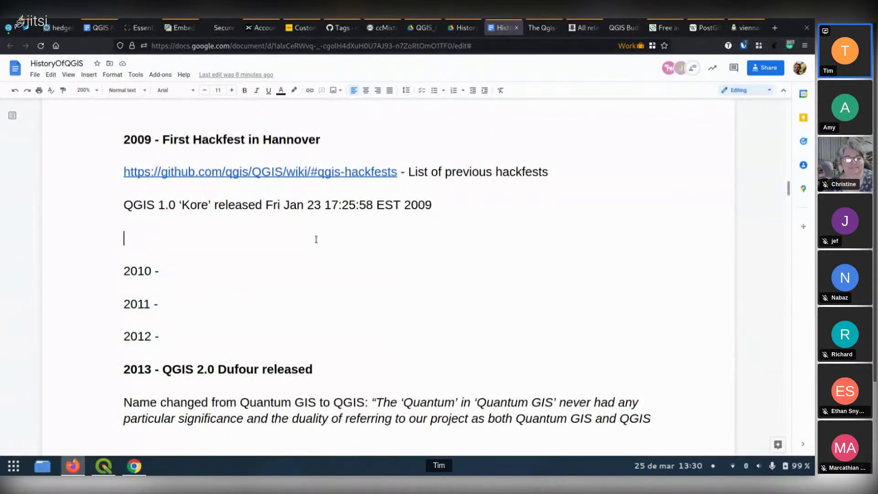
{"action": "key", "text": "Delete"}
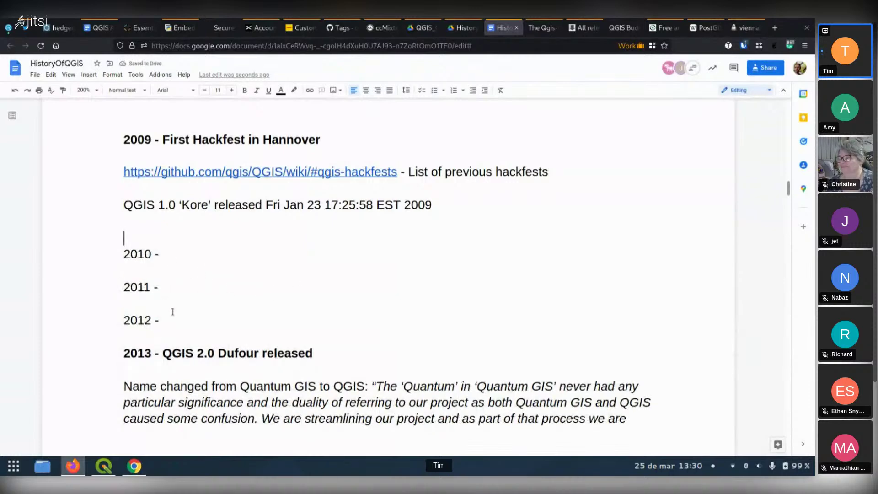
{"action": "left_click", "coordinate": [179, 252]}
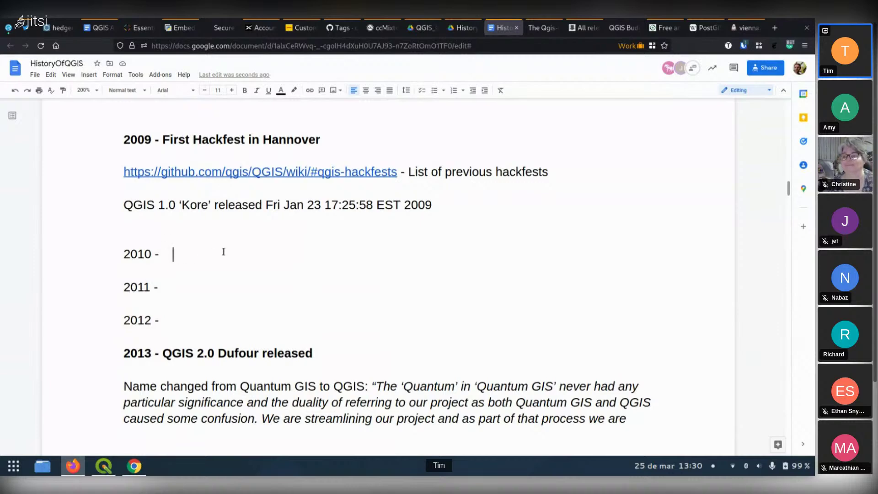
Examine the 2008 QGIS User archive entry with its mailing-list link and Python bindings text, and return to the 2009 entry
{"action": "scroll", "coordinate": [224, 252], "scroll_direction": "up", "scroll_amount": 1}
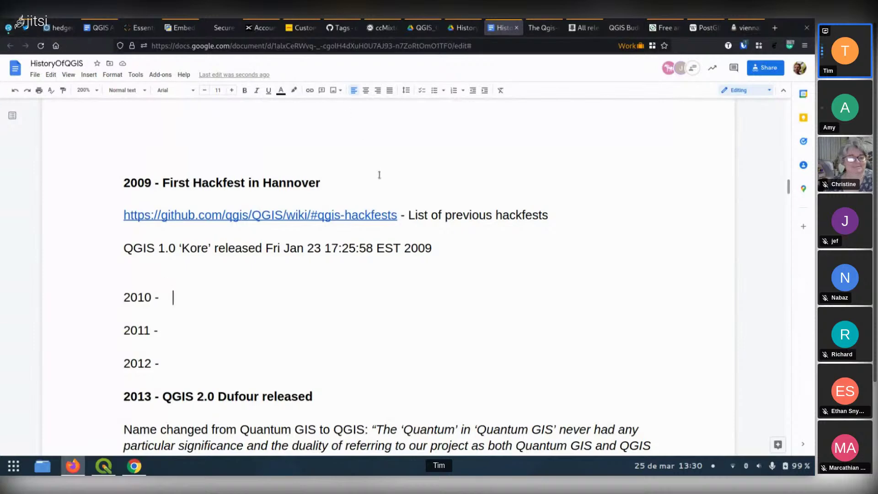
{"action": "scroll", "coordinate": [379, 174], "scroll_direction": "up", "scroll_amount": 5}
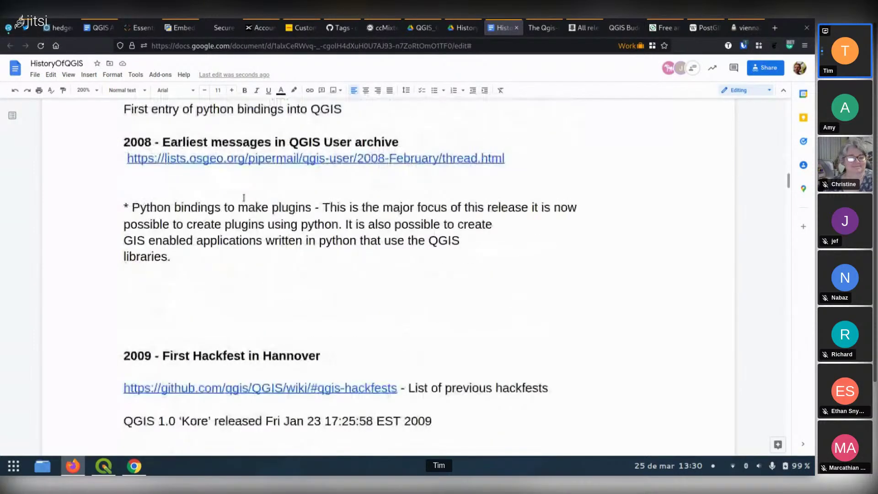
{"action": "left_click_drag", "start_coordinate": [321, 212], "coordinate": [99, 213]}
{"action": "left_click", "coordinate": [238, 219]}
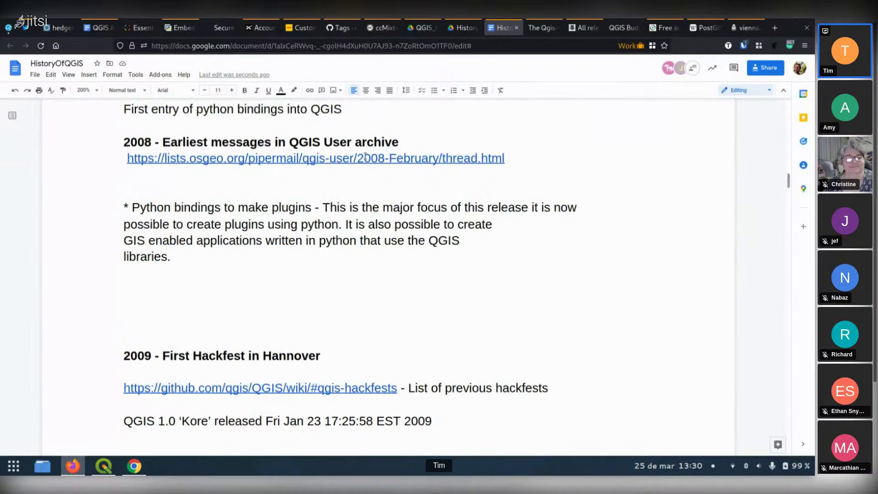
{"action": "right_click", "coordinate": [366, 162]}
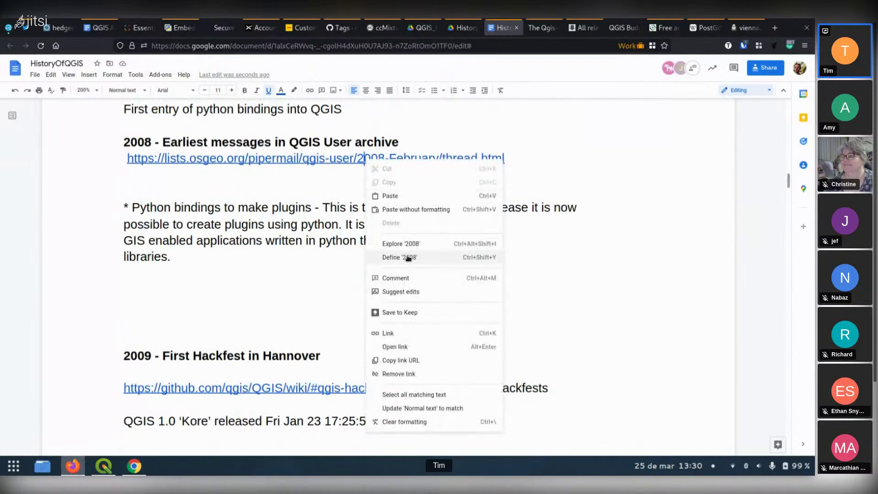
{"action": "left_click", "coordinate": [301, 197]}
{"action": "right_click", "coordinate": [300, 159]}
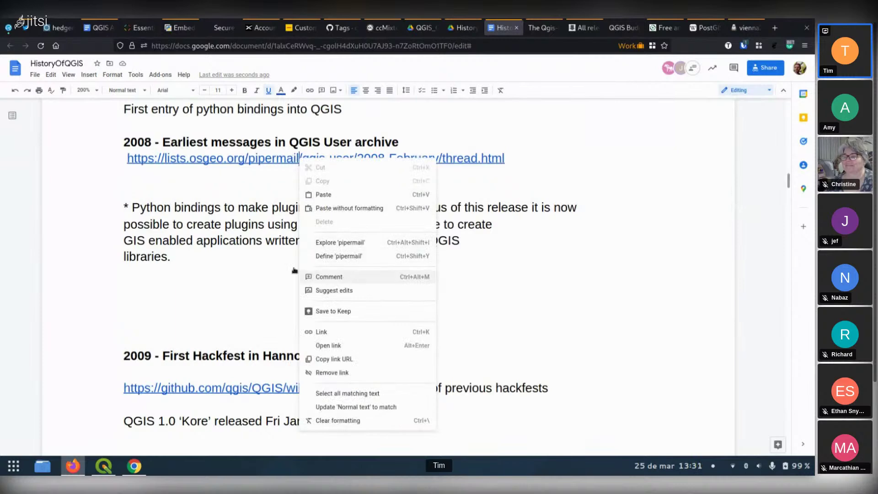
{"action": "left_click", "coordinate": [224, 208]}
{"action": "left_click", "coordinate": [258, 159]}
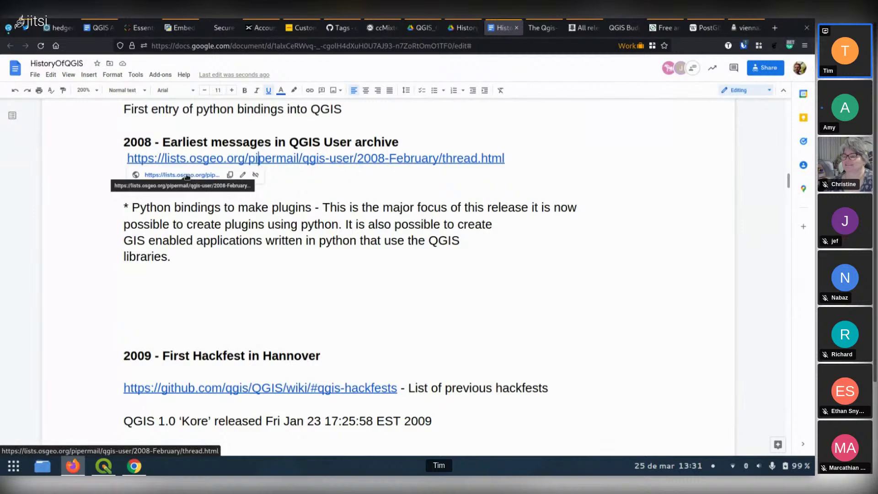
{"action": "left_click", "coordinate": [248, 192]}
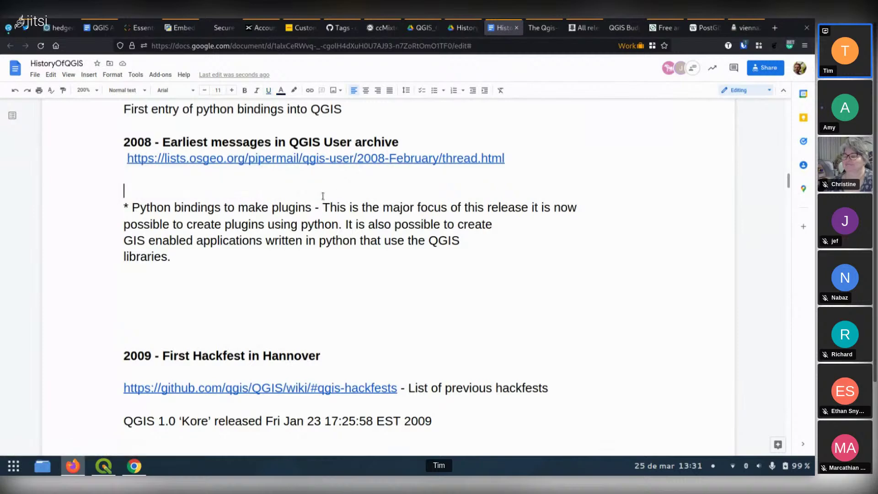
{"action": "scroll", "coordinate": [322, 196], "scroll_direction": "down", "scroll_amount": 5}
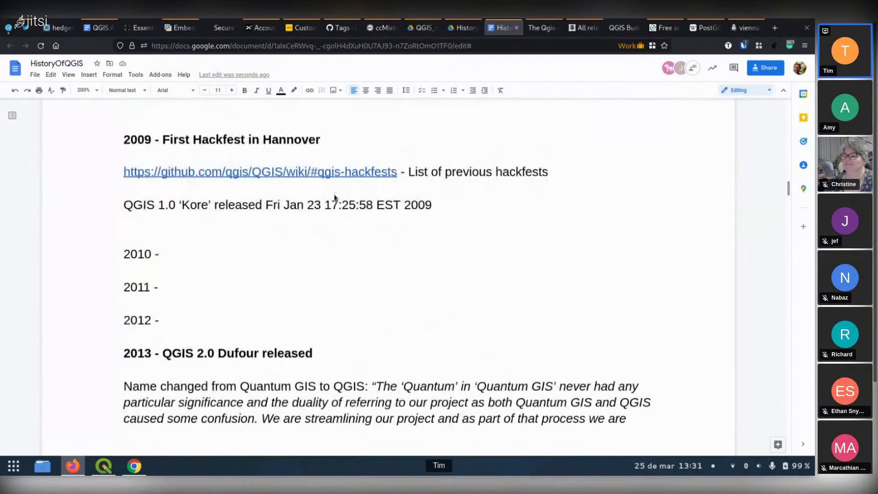
{"action": "key", "text": "alt+Tab"}
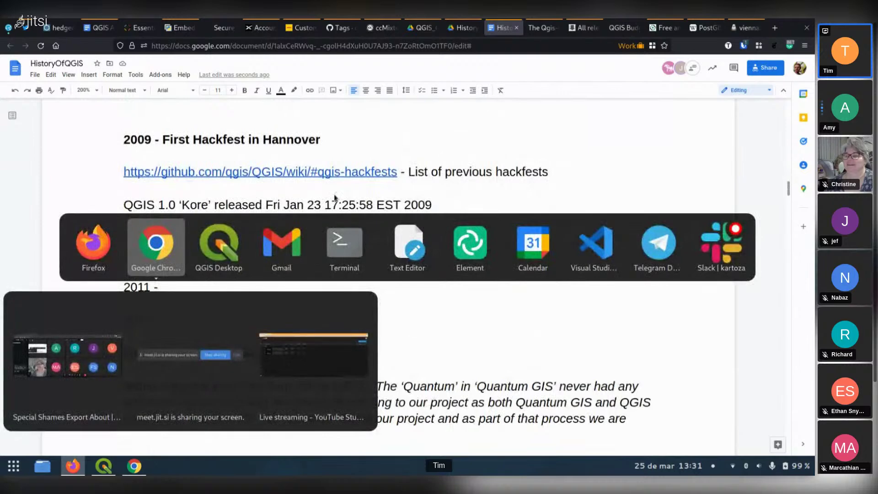
{"action": "left_click", "coordinate": [112, 235]}
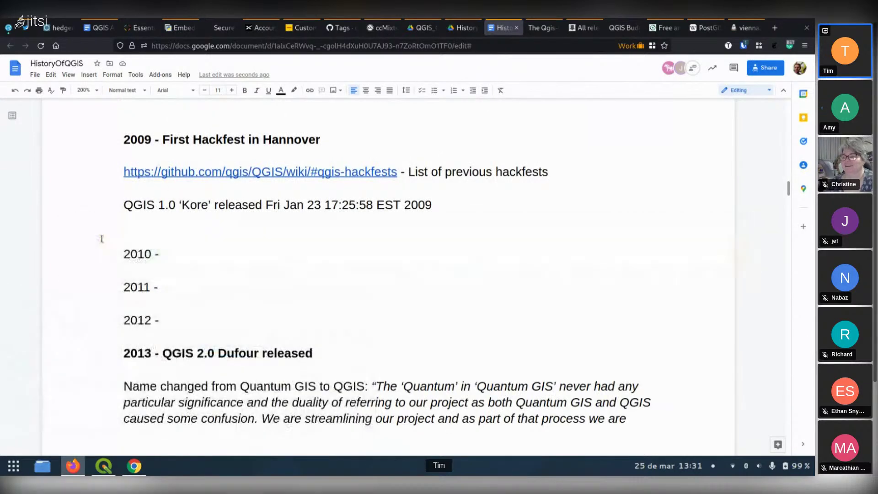
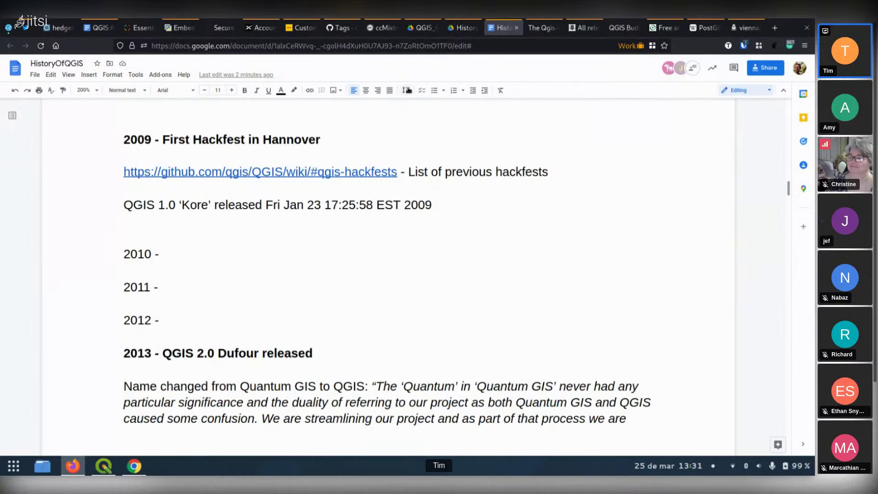
Add the line "OSGEO4W Installer replaced mingw builds for" below the QGIS 1.0 'Kore' release line
{"action": "left_click", "coordinate": [195, 251]}
{"action": "left_click", "coordinate": [215, 229]}
{"action": "key", "text": "Return"}
{"action": "type", "text": "OS"}
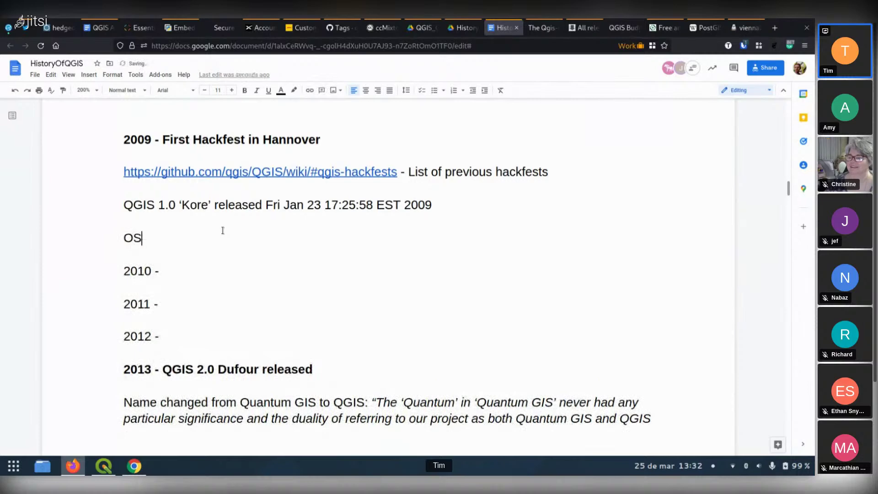
{"action": "type", "text": "GEO4W "}
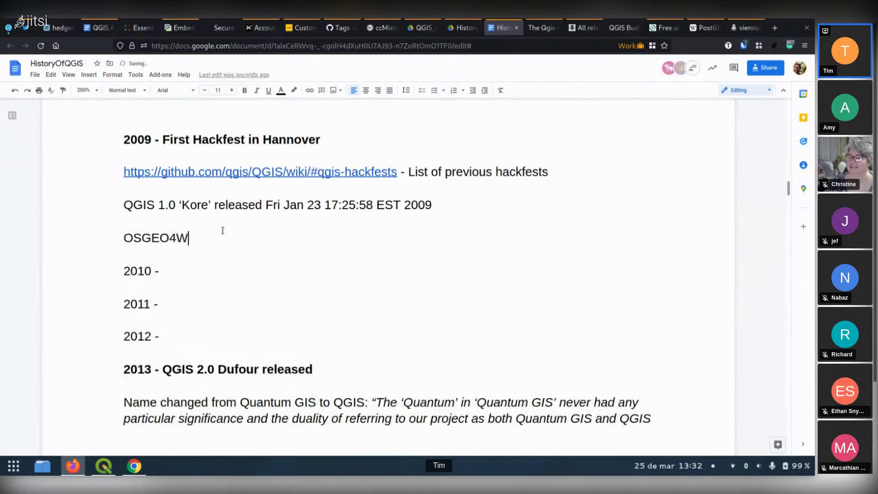
{"action": "type", "text": "Installer replaced"}
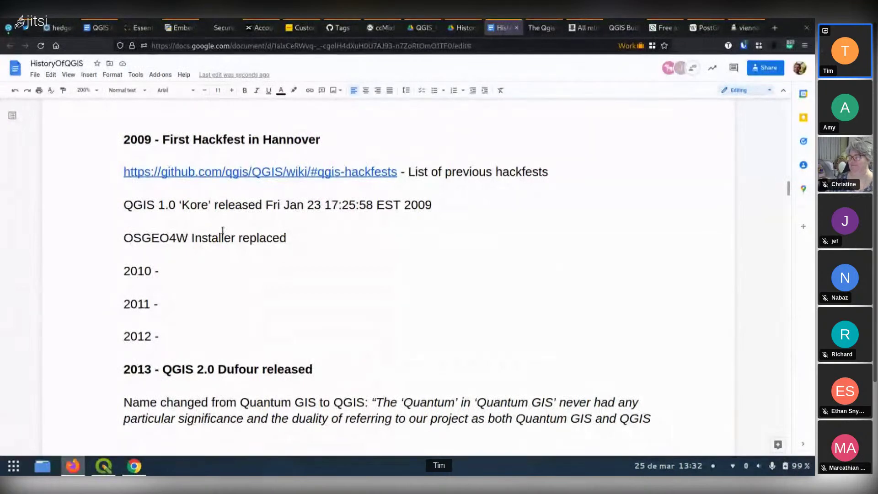
{"action": "type", "text": "mingw "}
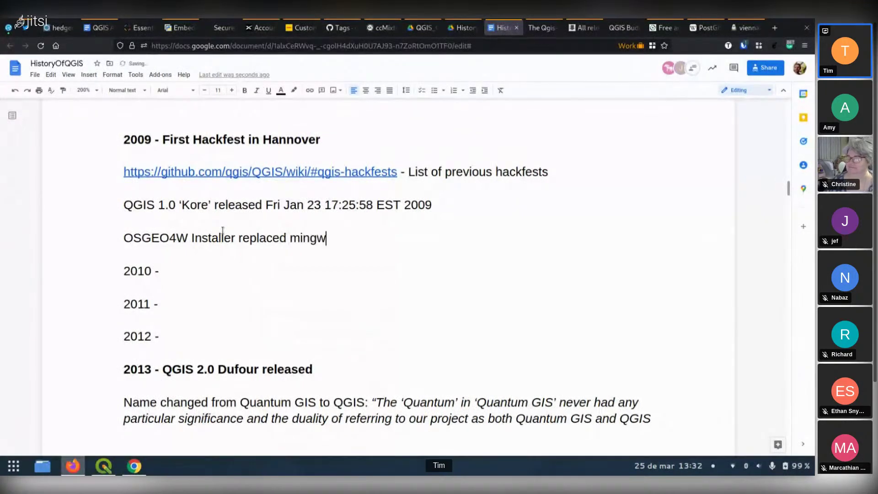
{"action": "type", "text": "build"}
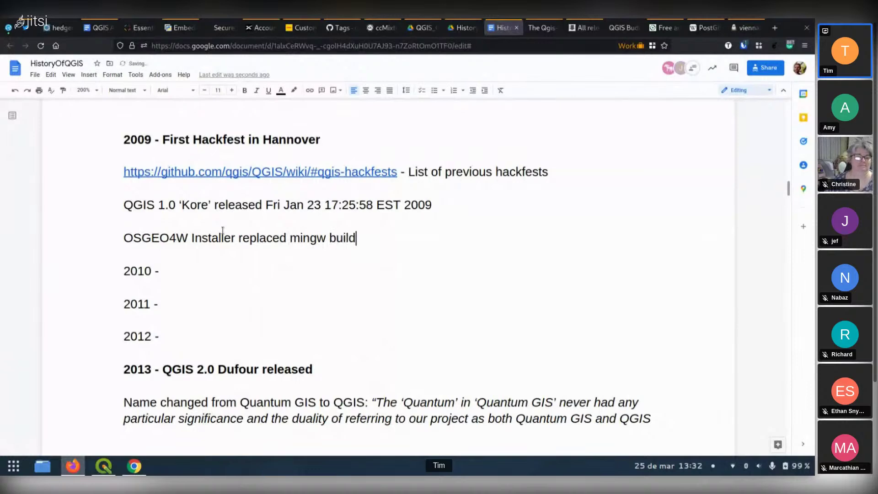
{"action": "type", "text": "s for"}
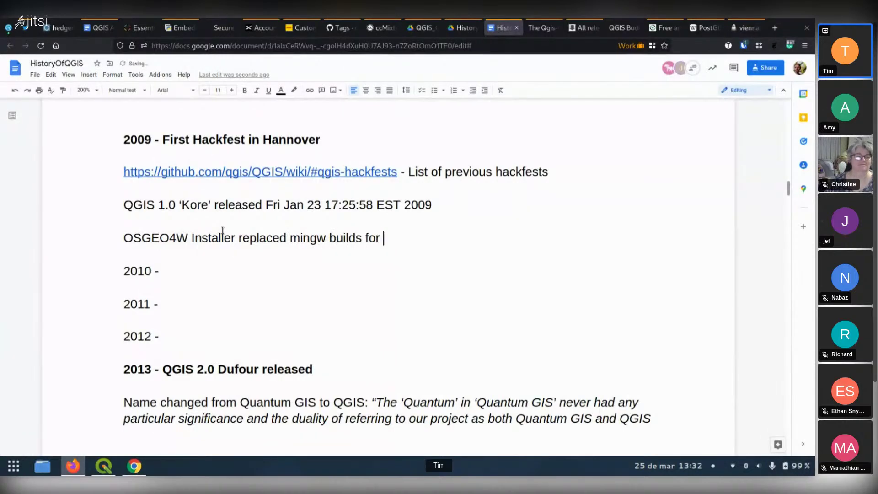
Replace "mingw builds for" in the OSGEO4W Installer line with "stand alone MSVC builds"
{"action": "key", "text": "Left"}
{"action": "key", "text": "Left"}
{"action": "key", "text": "Left"}
{"action": "key", "text": "Left"}
{"action": "key", "text": "Left"}
{"action": "key", "text": "Left"}
{"action": "key", "text": "Left"}
{"action": "key", "text": "Left"}
{"action": "key", "text": "Left"}
{"action": "key", "text": "Left"}
{"action": "key", "text": "Left"}
{"action": "key", "text": "Left"}
{"action": "key", "text": "Left"}
{"action": "key", "text": "Left"}
{"action": "key", "text": "Left"}
{"action": "key", "text": "Left"}
{"action": "key", "text": "Left"}
{"action": "key", "text": "Right"}
{"action": "key", "text": "shift+Right"}
{"action": "key", "text": "shift+Right"}
{"action": "key", "text": "shift+Right"}
{"action": "key", "text": "shift+Right"}
{"action": "key", "text": "shift+Right"}
{"action": "key", "text": "shift+Right"}
{"action": "key", "text": "shift+Right"}
{"action": "key", "text": "shift+Right"}
{"action": "key", "text": "shift+Right"}
{"action": "key", "text": "shift+Right"}
{"action": "key", "text": "shift+Right"}
{"action": "key", "text": "shift+Right"}
{"action": "key", "text": "shift+Right"}
{"action": "key", "text": "shift+Right"}
{"action": "key", "text": "shift+Right"}
{"action": "key", "text": "shift+Right"}
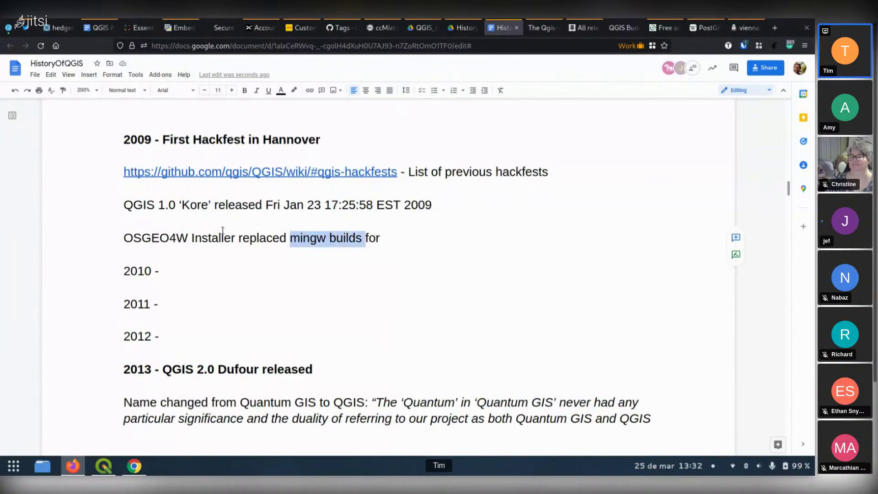
{"action": "type", "text": "stand "}
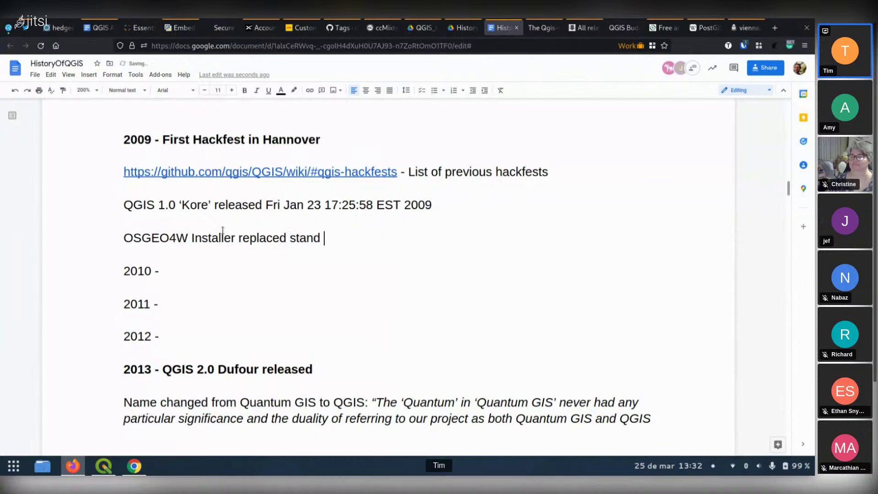
{"action": "type", "text": "alone MSVC"}
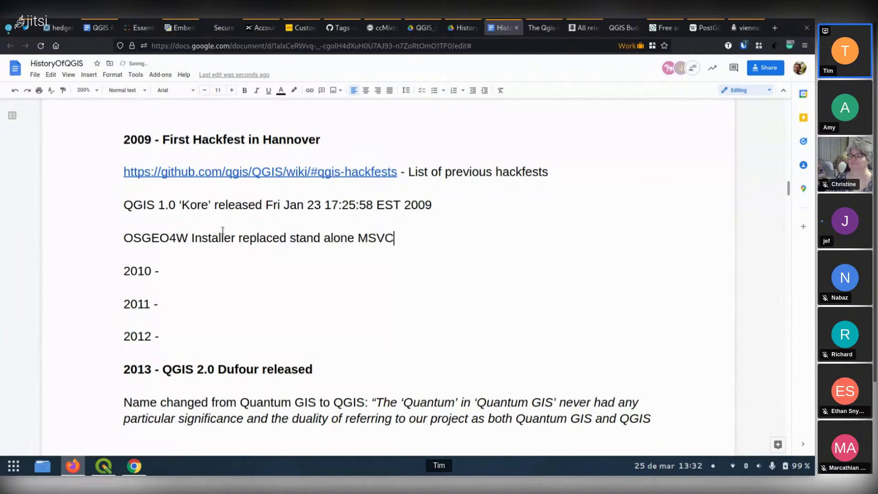
{"action": "type", "text": " builds"}
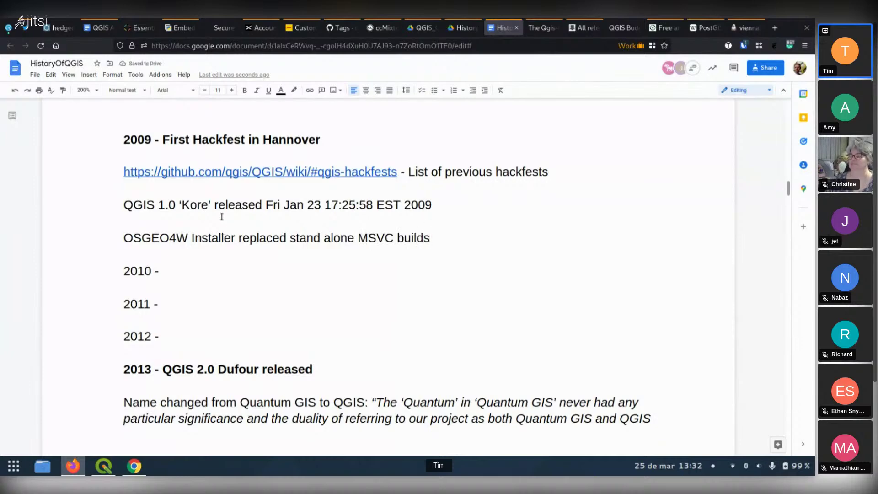
Append "(???)" to the OSGEO4W Installer line to mark it as uncertain
{"action": "type", "text": " )"}
{"action": "key", "text": "BackSpace"}
{"action": "type", "text": "("}
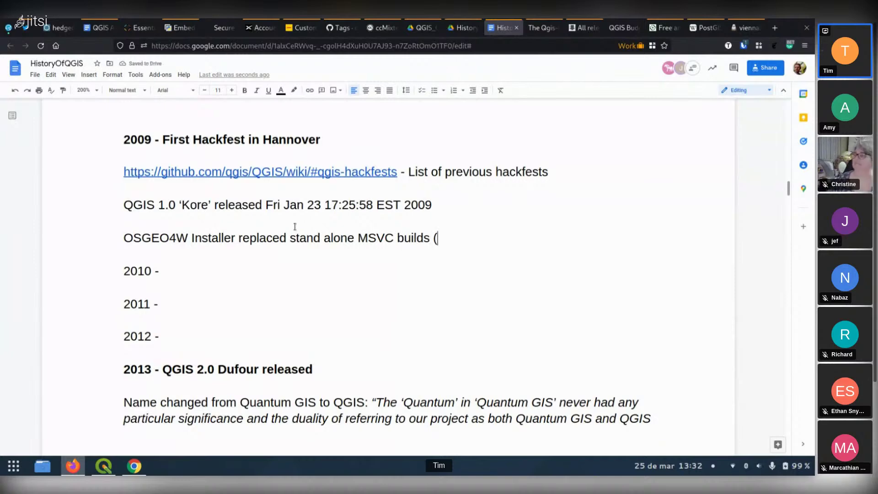
{"action": "type", "text": "???)"}
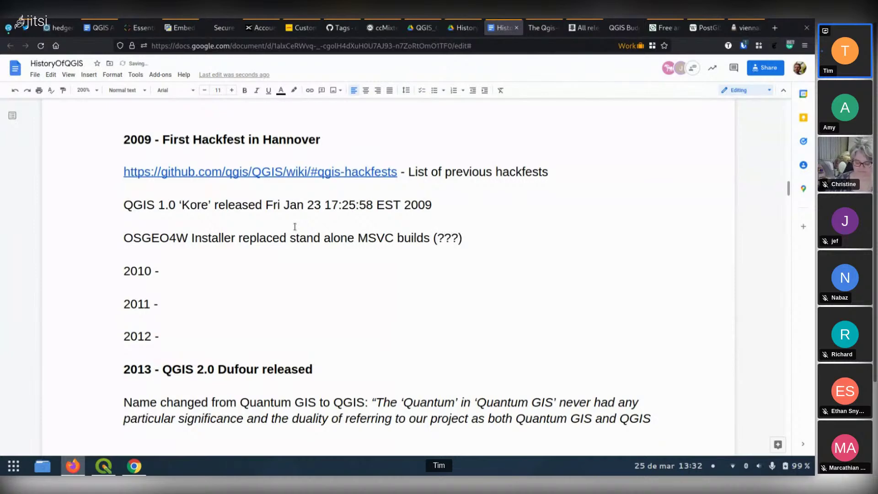
Go over the empty 2010 to 2012 entries and read the 2013 QGIS 2.0 Dufour entry with its name change, image and project notes
{"action": "left_click", "coordinate": [192, 271]}
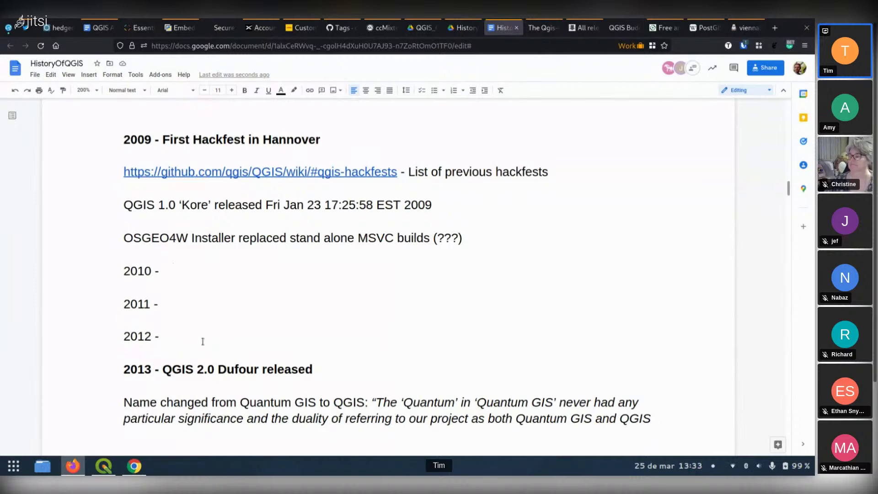
{"action": "scroll", "coordinate": [297, 331], "scroll_direction": "down", "scroll_amount": 2}
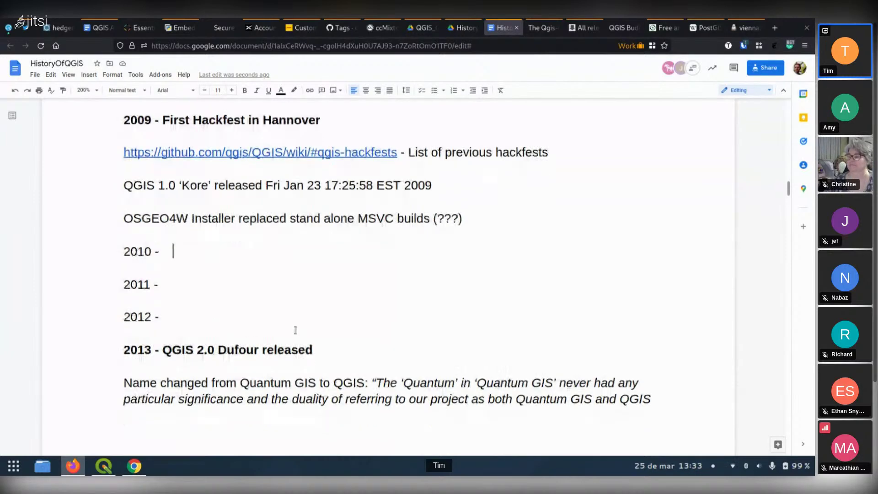
{"action": "left_click", "coordinate": [176, 295]}
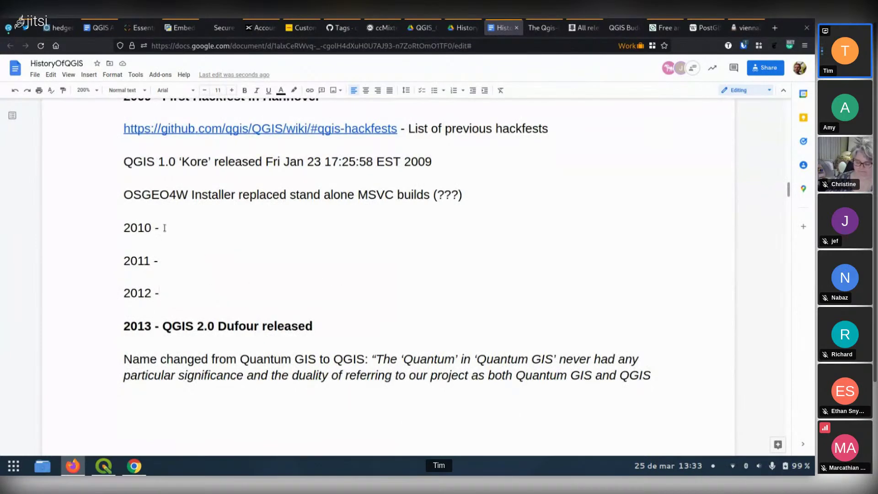
{"action": "left_click_drag", "start_coordinate": [184, 292], "coordinate": [109, 224]}
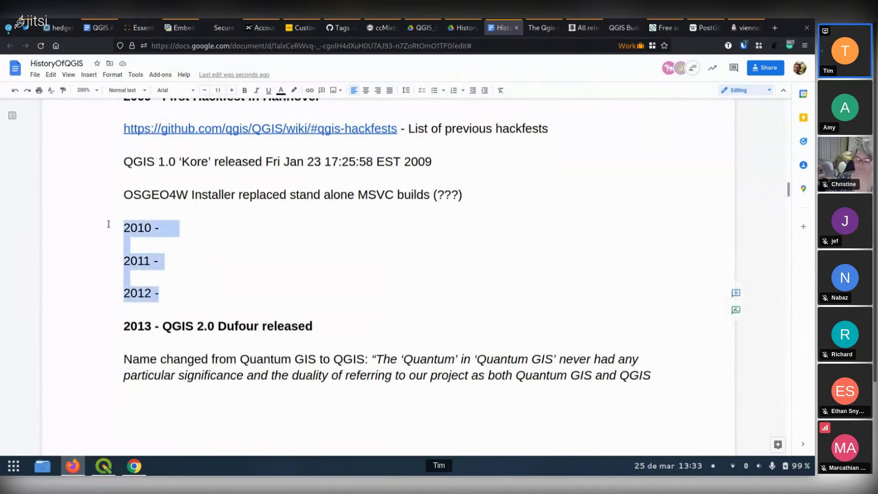
{"action": "left_click", "coordinate": [274, 268]}
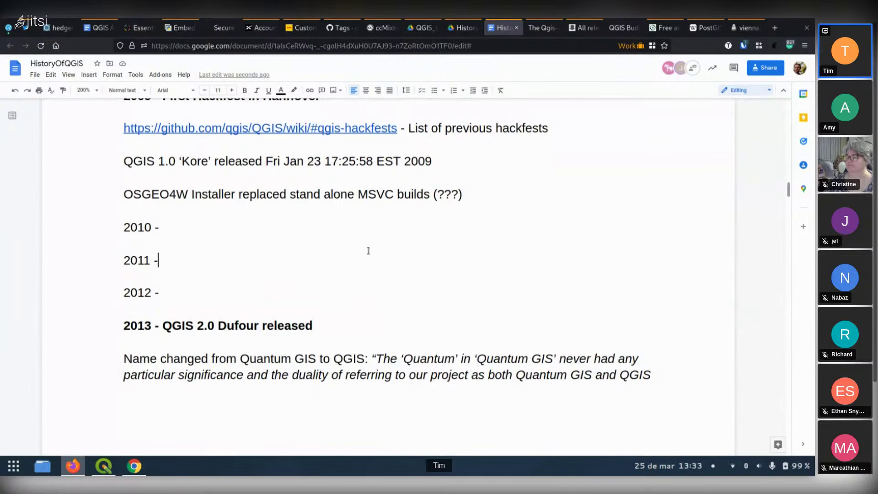
{"action": "scroll", "coordinate": [368, 250], "scroll_direction": "down", "scroll_amount": 2}
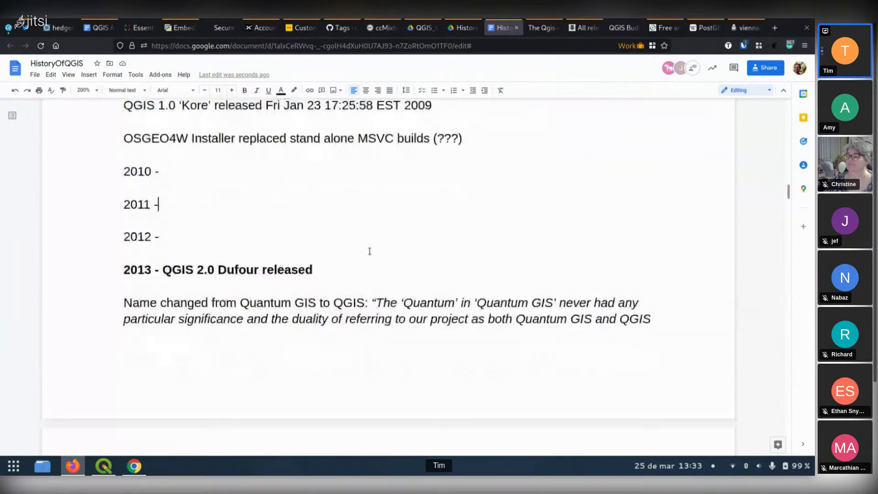
{"action": "scroll", "coordinate": [369, 251], "scroll_direction": "down", "scroll_amount": 1}
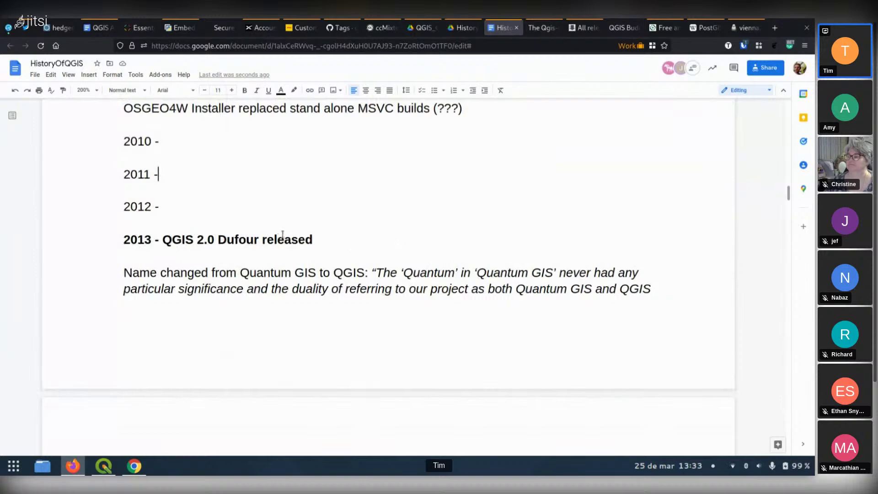
{"action": "scroll", "coordinate": [349, 243], "scroll_direction": "down", "scroll_amount": 2}
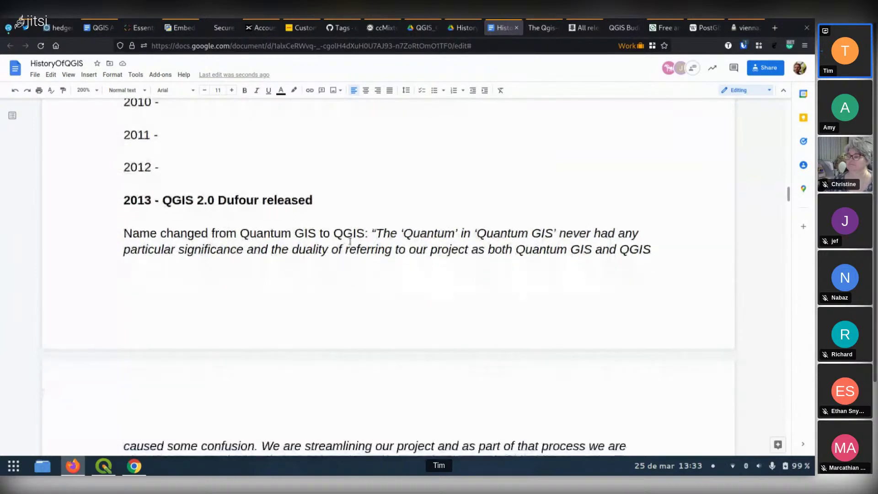
{"action": "scroll", "coordinate": [350, 241], "scroll_direction": "down", "scroll_amount": 4}
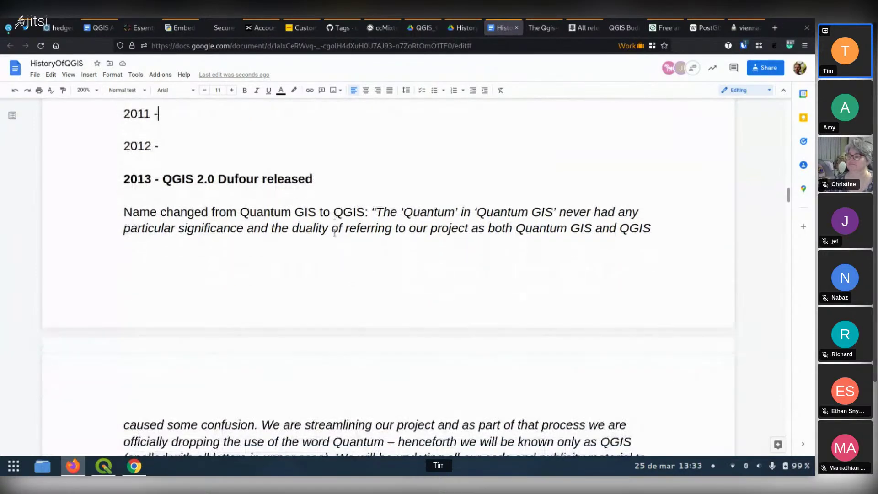
{"action": "scroll", "coordinate": [334, 233], "scroll_direction": "down", "scroll_amount": 3}
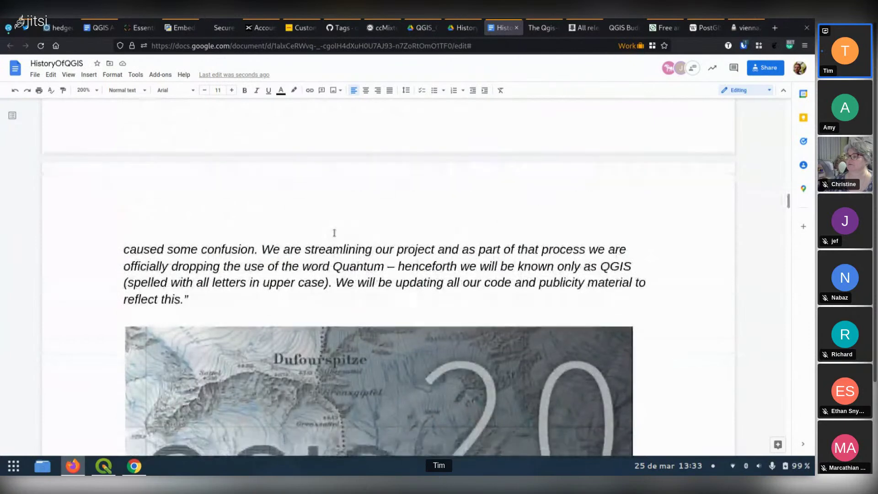
{"action": "scroll", "coordinate": [335, 233], "scroll_direction": "down", "scroll_amount": 6}
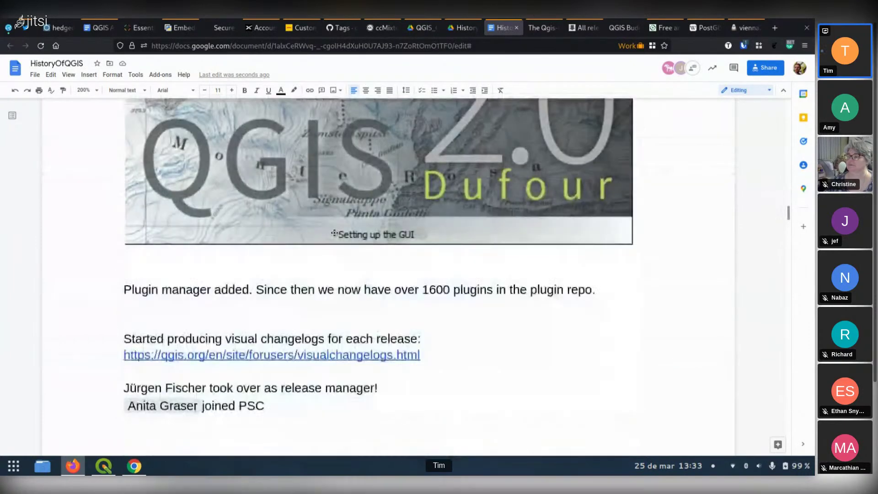
{"action": "scroll", "coordinate": [342, 230], "scroll_direction": "up", "scroll_amount": 8}
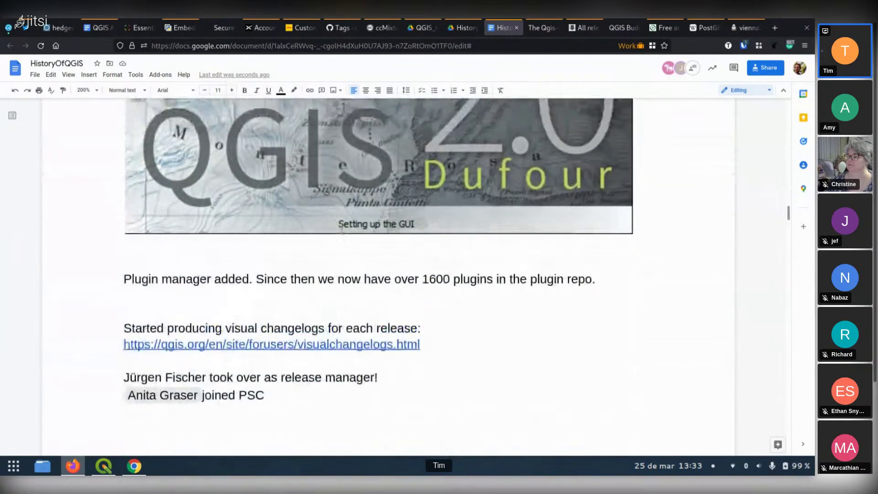
Add the line "I think we switched to Qt4?" below the 2013 QGIS 2.0 Dufour heading
{"action": "scroll", "coordinate": [342, 231], "scroll_direction": "up", "scroll_amount": 5}
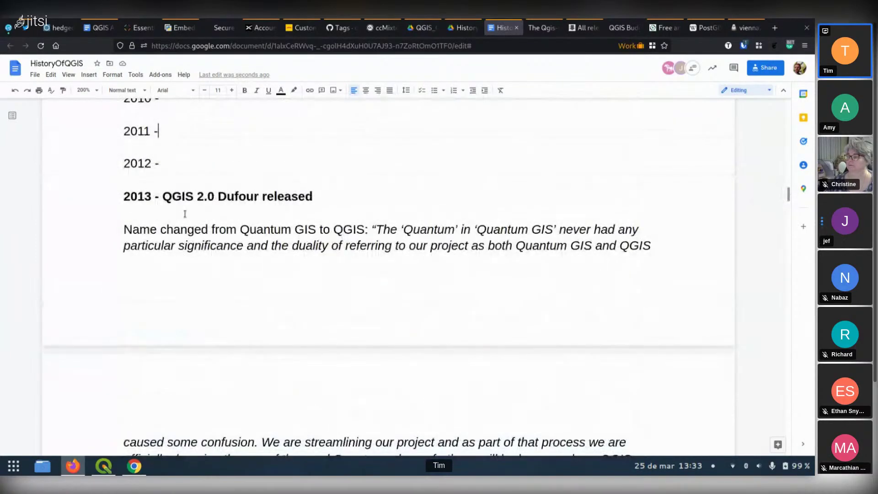
{"action": "left_click", "coordinate": [184, 214]}
{"action": "key", "text": "Return"}
{"action": "key", "text": "Return"}
{"action": "key", "text": "Up"}
{"action": "type", "text": "I t"}
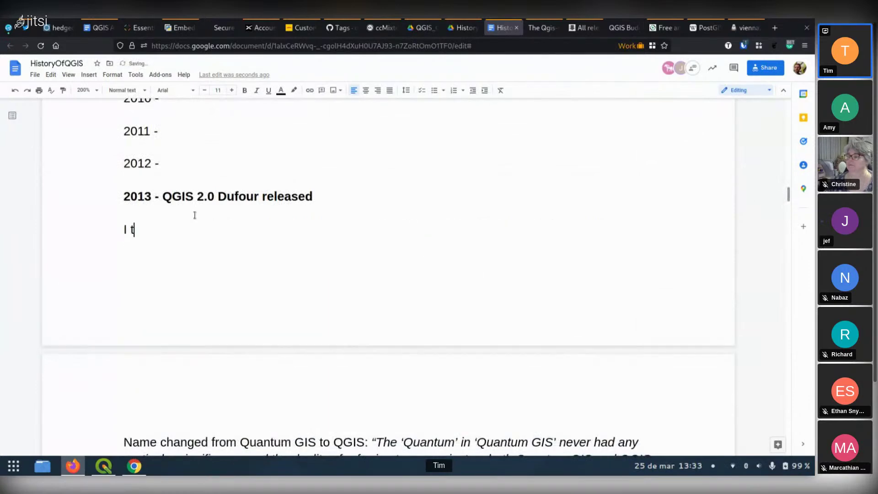
{"action": "type", "text": "hink we switch"}
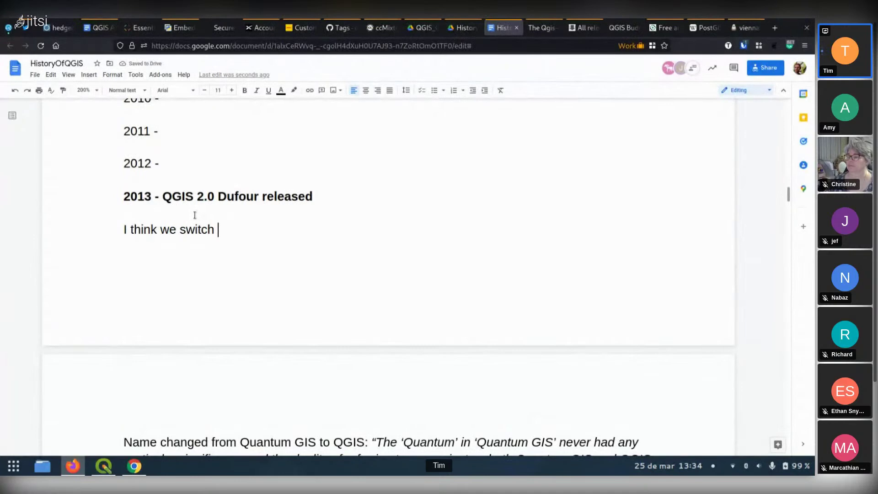
{"action": "type", "text": "ed to Qt4"}
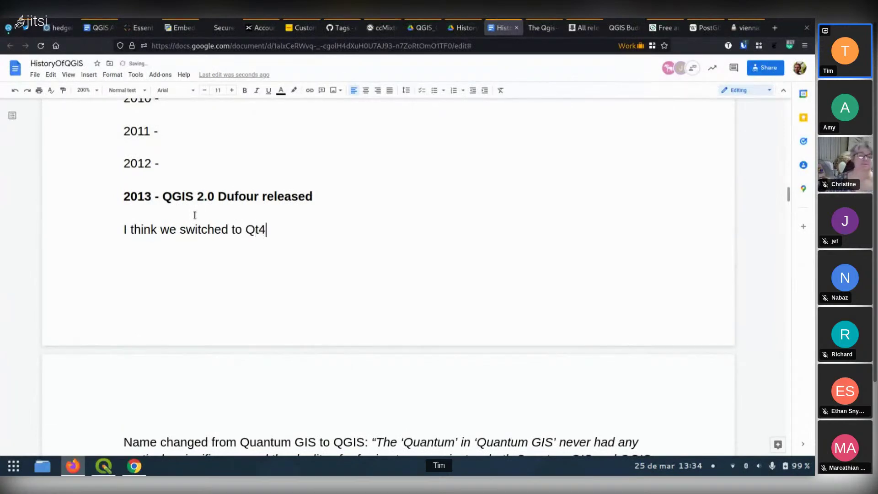
{"action": "type", "text": "?"}
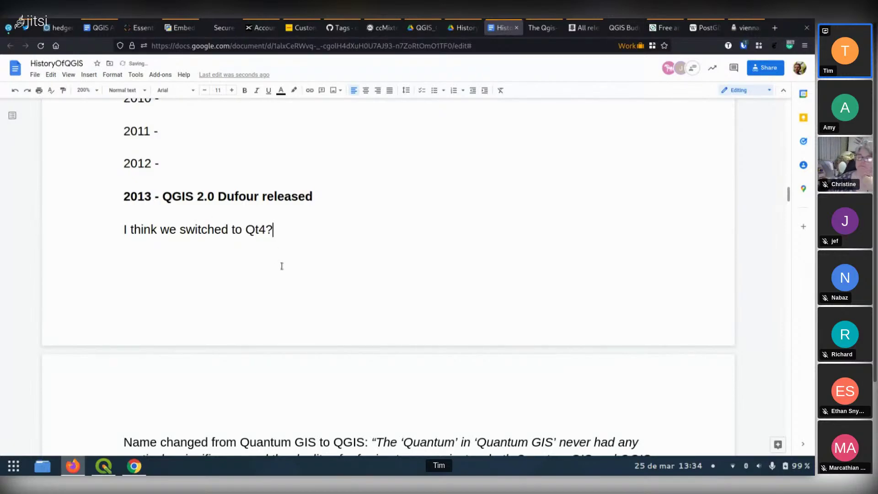
Go over the yearly entries from the 2002 first release announcement through to the new website section
{"action": "scroll", "coordinate": [300, 295], "scroll_direction": "down", "scroll_amount": 2}
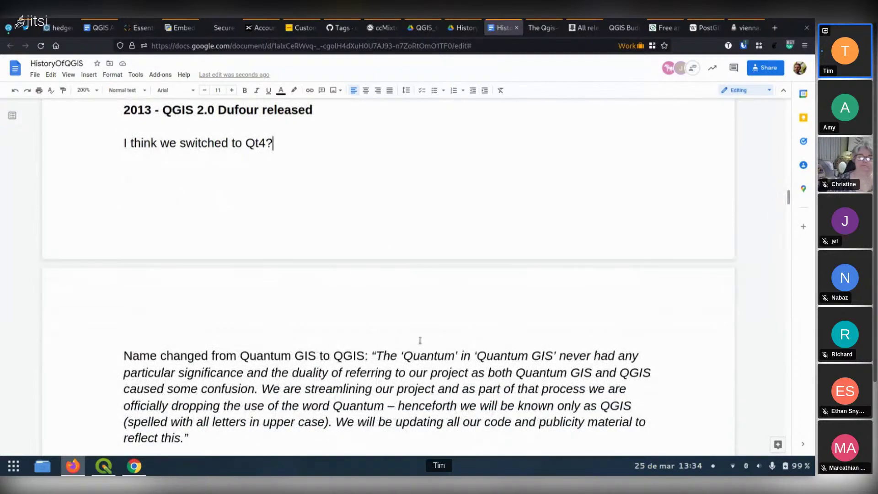
{"action": "scroll", "coordinate": [531, 219], "scroll_direction": "up", "scroll_amount": 1}
{"action": "scroll", "coordinate": [532, 220], "scroll_direction": "up", "scroll_amount": 10}
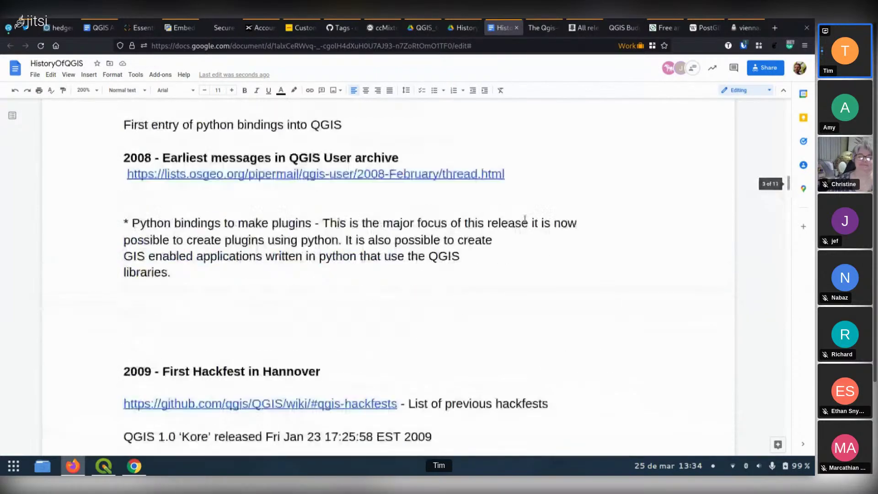
{"action": "scroll", "coordinate": [498, 201], "scroll_direction": "up", "scroll_amount": 5}
{"action": "scroll", "coordinate": [494, 201], "scroll_direction": "down", "scroll_amount": 1}
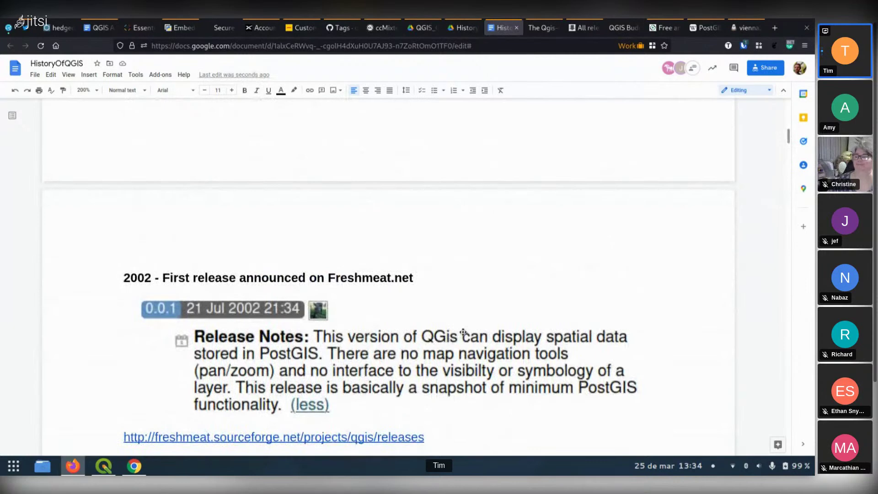
{"action": "scroll", "coordinate": [463, 332], "scroll_direction": "down", "scroll_amount": 2}
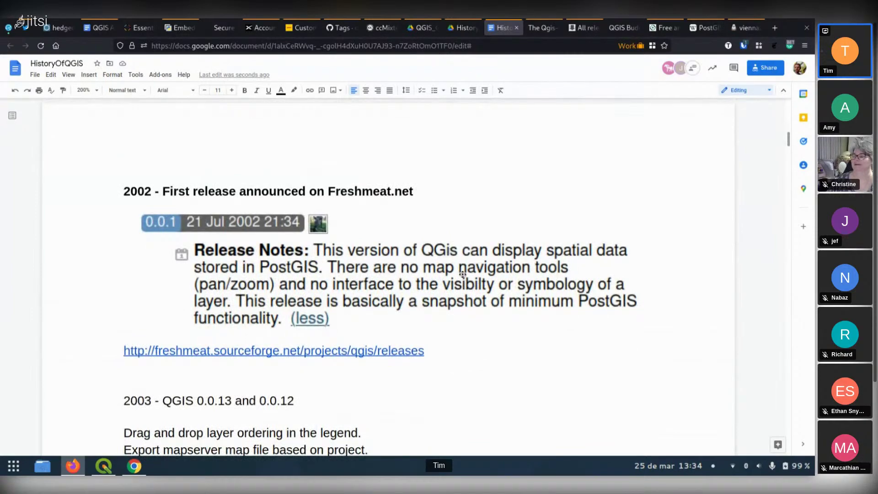
{"action": "scroll", "coordinate": [459, 270], "scroll_direction": "down", "scroll_amount": 10}
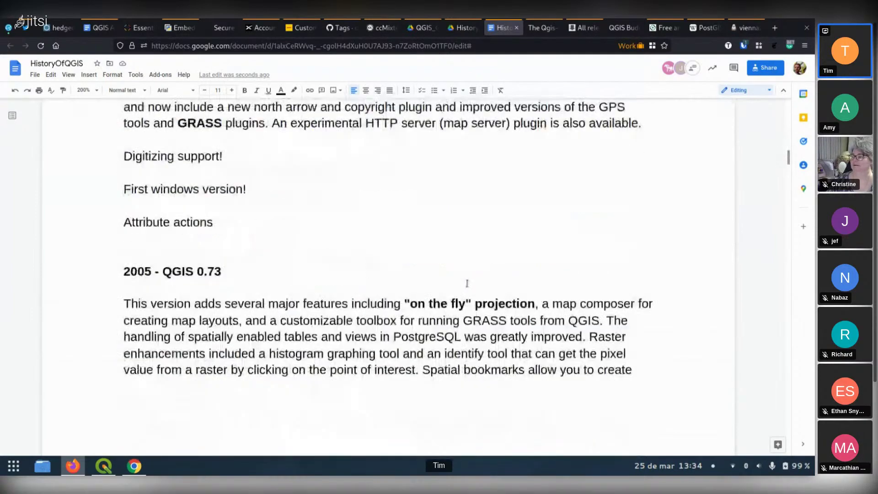
{"action": "scroll", "coordinate": [467, 284], "scroll_direction": "down", "scroll_amount": 15}
{"action": "scroll", "coordinate": [467, 283], "scroll_direction": "down", "scroll_amount": 7}
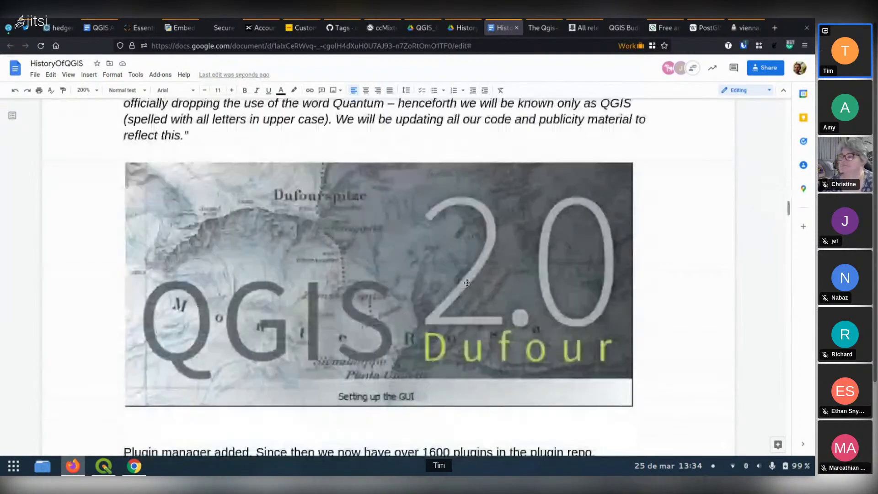
{"action": "scroll", "coordinate": [467, 283], "scroll_direction": "down", "scroll_amount": 3}
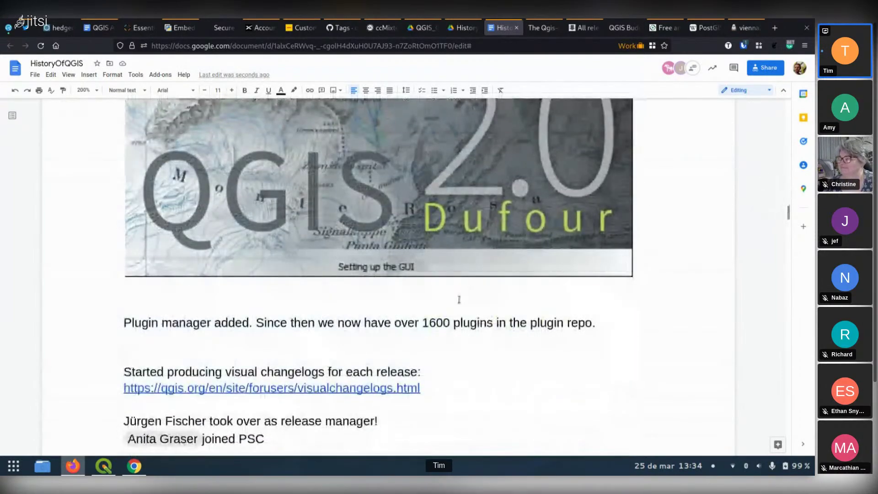
{"action": "scroll", "coordinate": [428, 333], "scroll_direction": "down", "scroll_amount": 3}
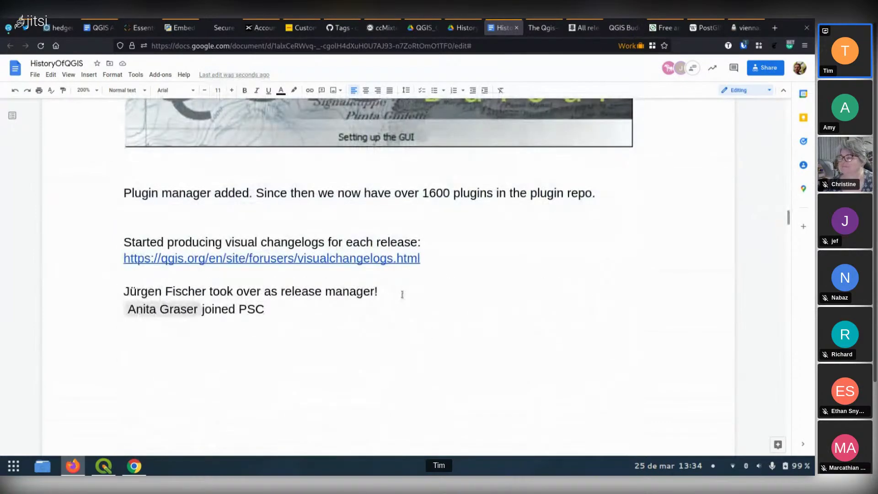
{"action": "scroll", "coordinate": [402, 293], "scroll_direction": "down", "scroll_amount": 10}
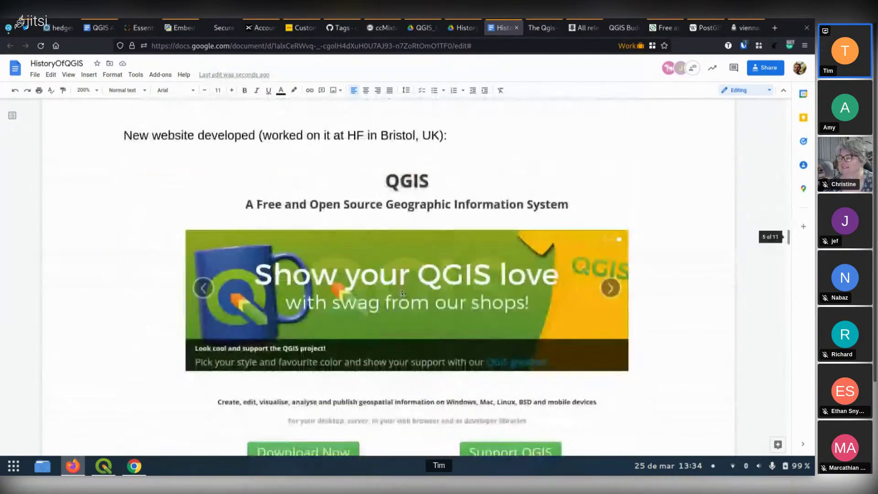
{"action": "scroll", "coordinate": [402, 293], "scroll_direction": "down", "scroll_amount": 2}
Review the Quantum GIS to QGIS name change quote and the 2.0 Dufour splash image in the 2013 entry
{"action": "scroll", "coordinate": [396, 290], "scroll_direction": "up", "scroll_amount": 10}
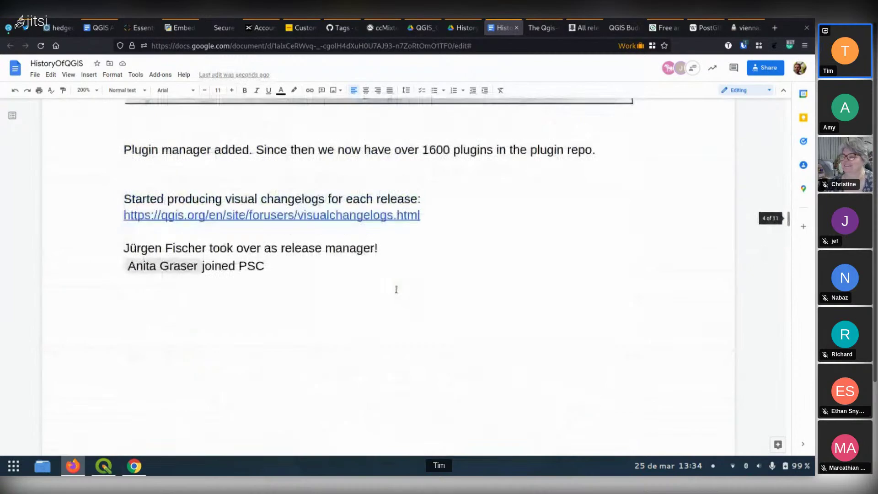
{"action": "scroll", "coordinate": [396, 289], "scroll_direction": "up", "scroll_amount": 9}
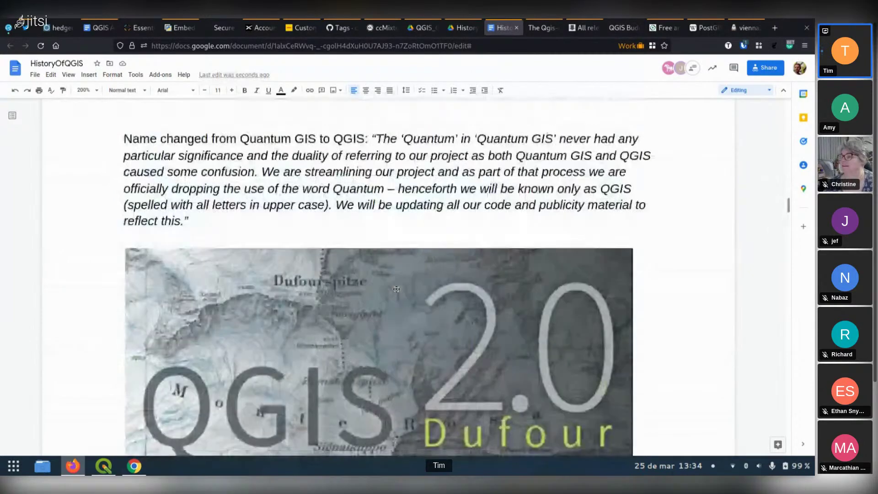
{"action": "scroll", "coordinate": [393, 289], "scroll_direction": "up", "scroll_amount": 2}
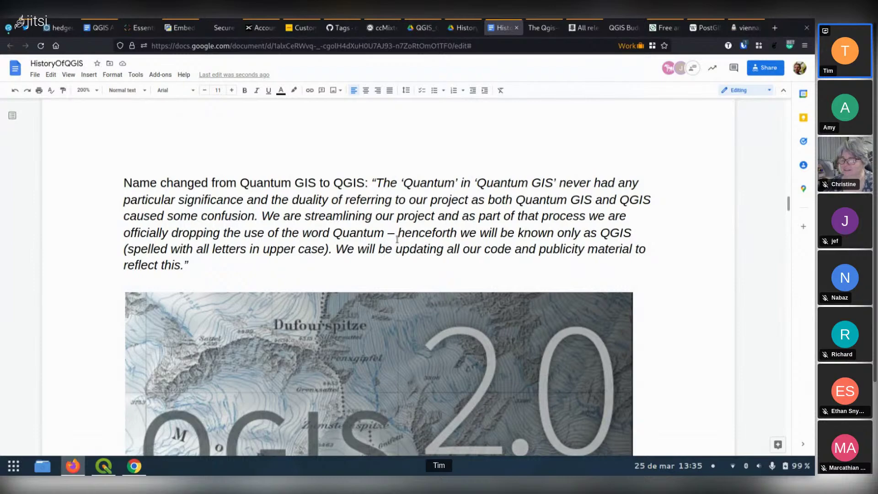
{"action": "scroll", "coordinate": [399, 238], "scroll_direction": "down", "scroll_amount": 2}
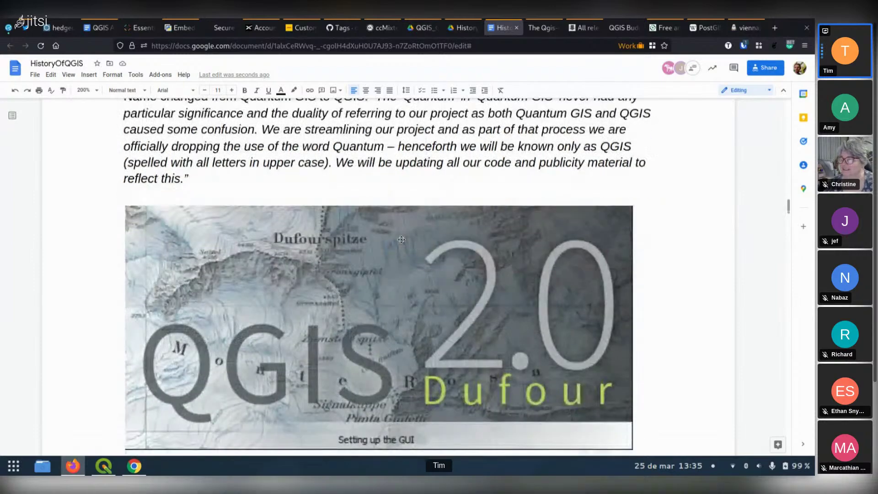
{"action": "scroll", "coordinate": [402, 239], "scroll_direction": "down", "scroll_amount": 3}
{"action": "scroll", "coordinate": [401, 239], "scroll_direction": "up", "scroll_amount": 1}
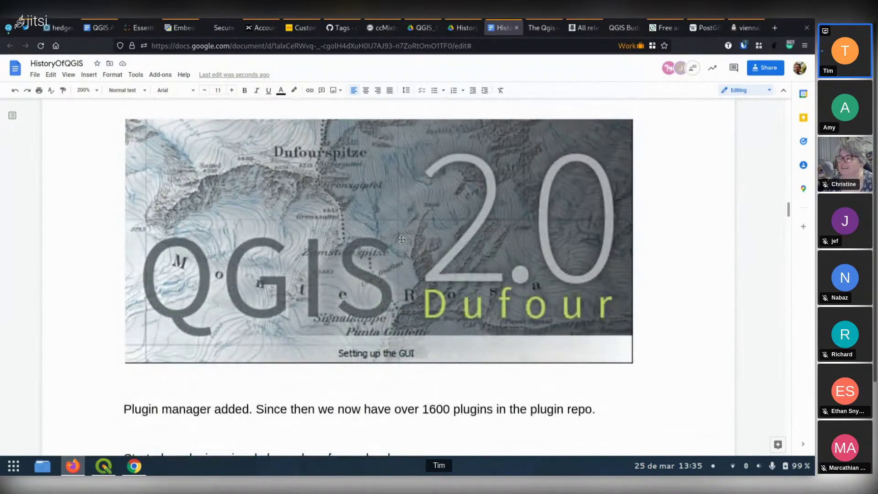
{"action": "scroll", "coordinate": [388, 267], "scroll_direction": "down", "scroll_amount": 1}
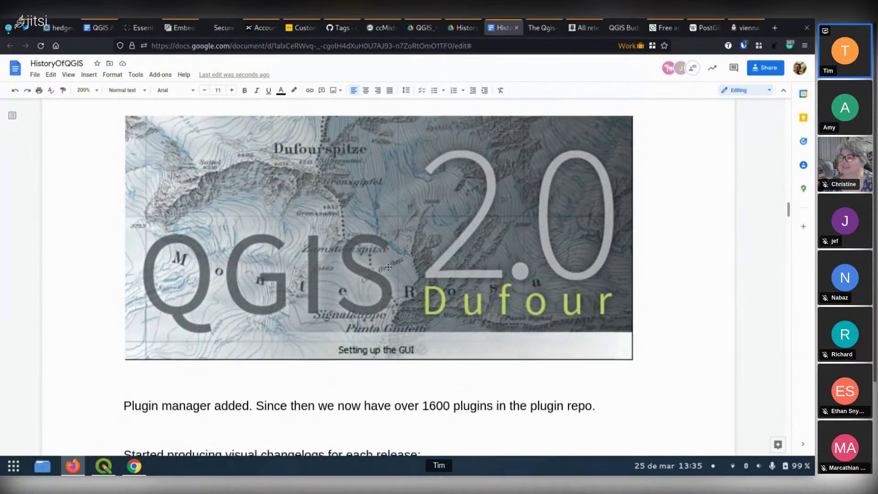
{"action": "scroll", "coordinate": [389, 267], "scroll_direction": "down", "scroll_amount": 1}
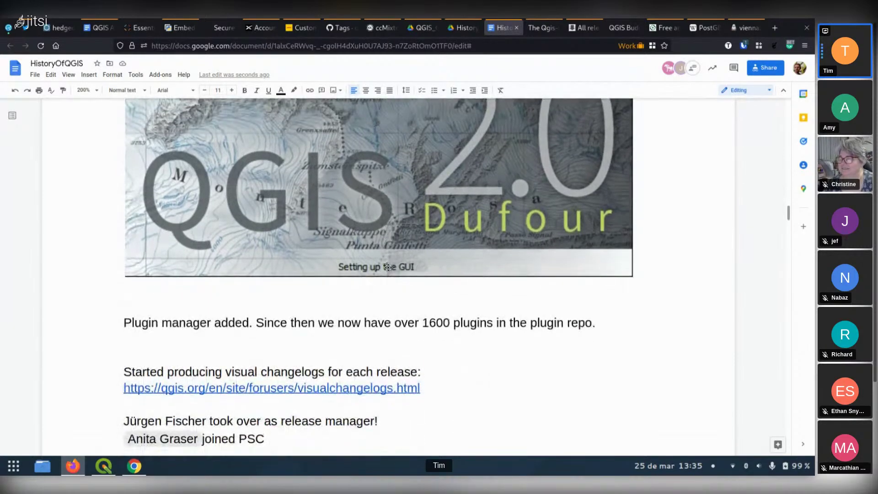
Highlight the plugin manager note below the Dufour image, ending with only "Plugin manager added." selected
{"action": "left_click_drag", "start_coordinate": [123, 323], "coordinate": [449, 334]}
{"action": "left_click_drag", "start_coordinate": [590, 333], "coordinate": [600, 326]}
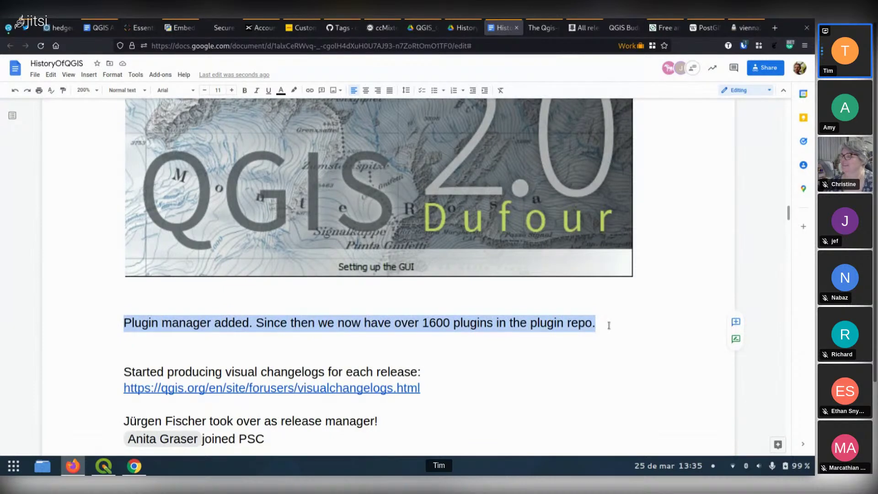
{"action": "left_click", "coordinate": [409, 324]}
{"action": "left_click", "coordinate": [253, 322]}
{"action": "key", "text": "BackSpace"}
{"action": "type", "text": "!"}
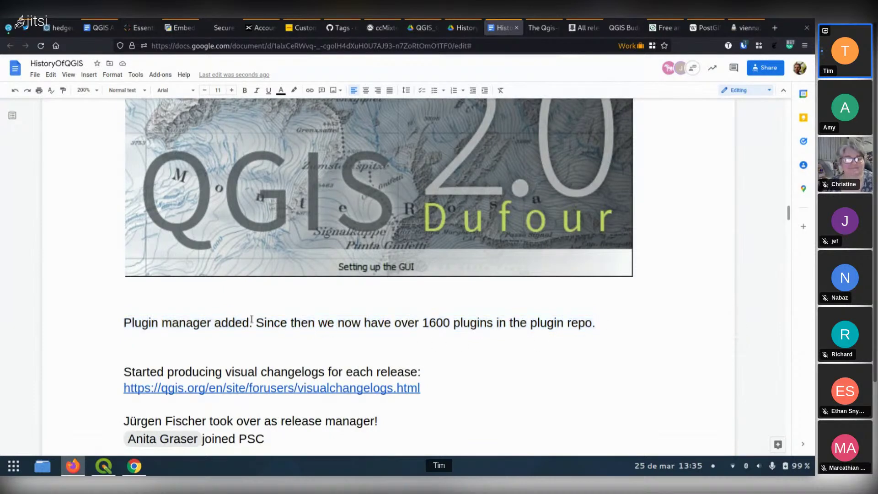
{"action": "left_click_drag", "start_coordinate": [253, 323], "coordinate": [123, 322]}
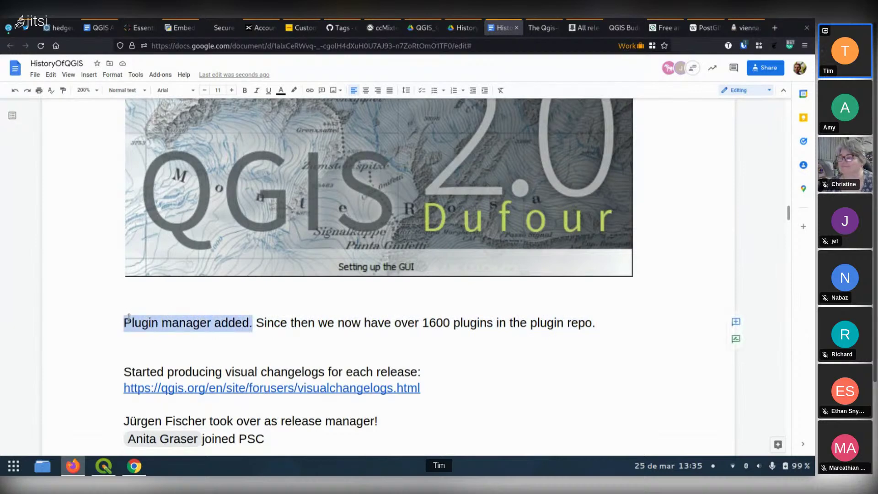
Switch to QGIS, show the plugin manager's installed plugins over the map, and close it
{"action": "left_click", "coordinate": [103, 465]}
{"action": "left_click", "coordinate": [136, 36]}
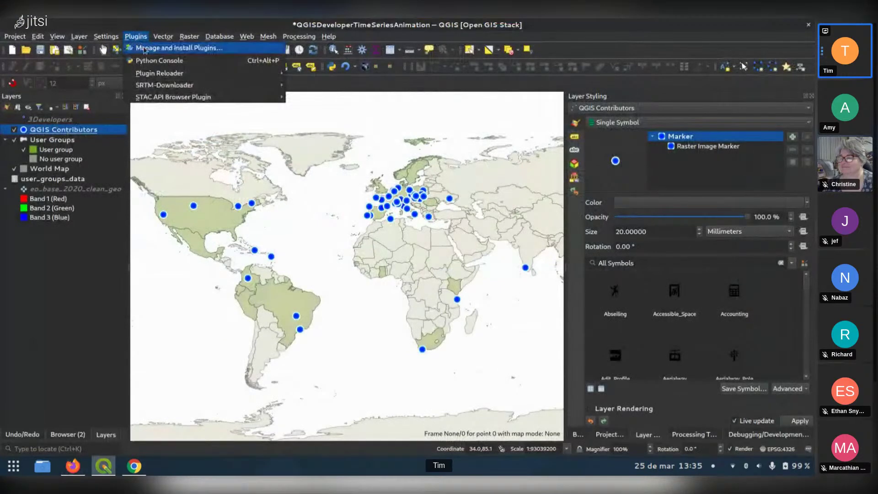
{"action": "left_click", "coordinate": [144, 47]}
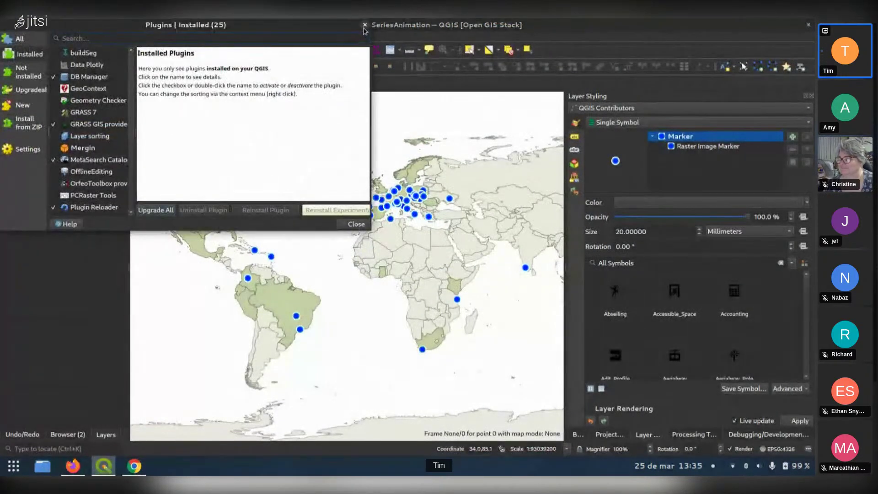
{"action": "left_click_drag", "start_coordinate": [322, 26], "coordinate": [495, 126]}
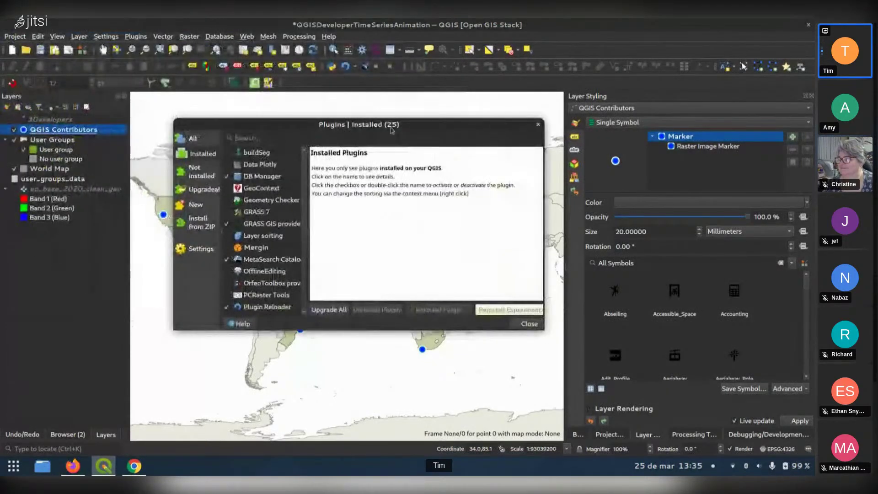
{"action": "left_click", "coordinate": [538, 127]}
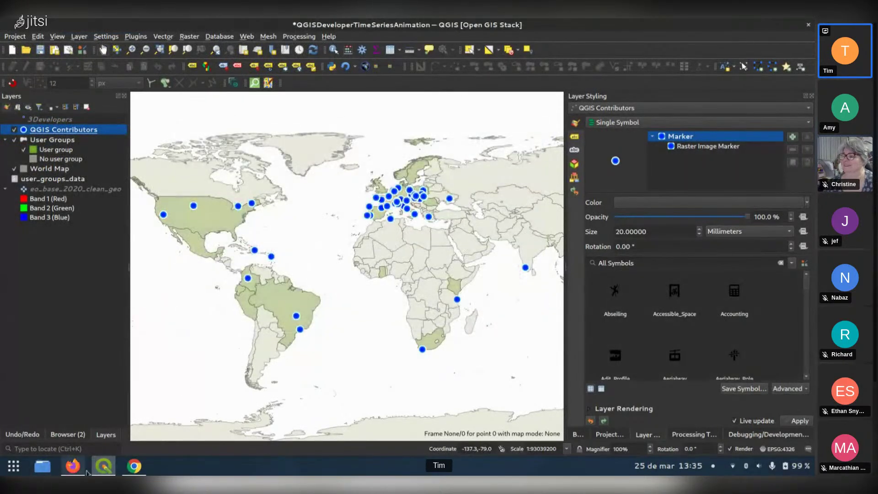
Return to the HistoryOfQGIS document in Firefox, highlight the plugin count, and read the visual changelog and release manager notes
{"action": "left_click", "coordinate": [134, 466]}
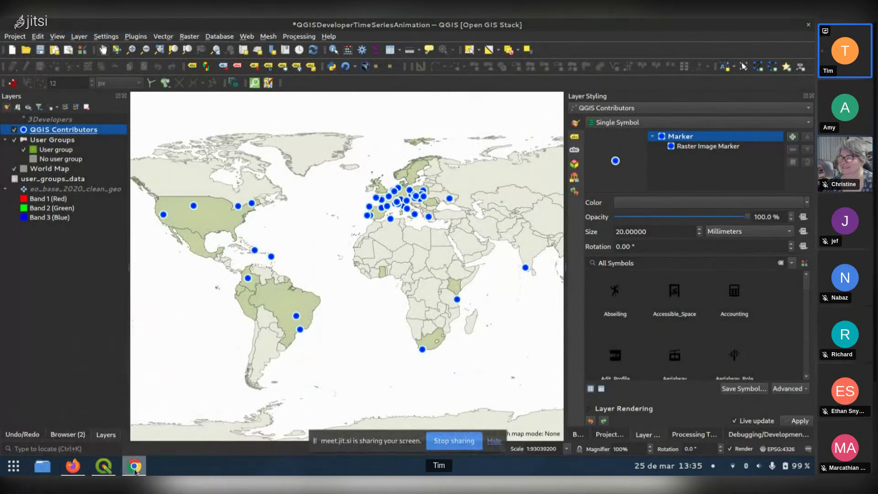
{"action": "left_click", "coordinate": [135, 471]}
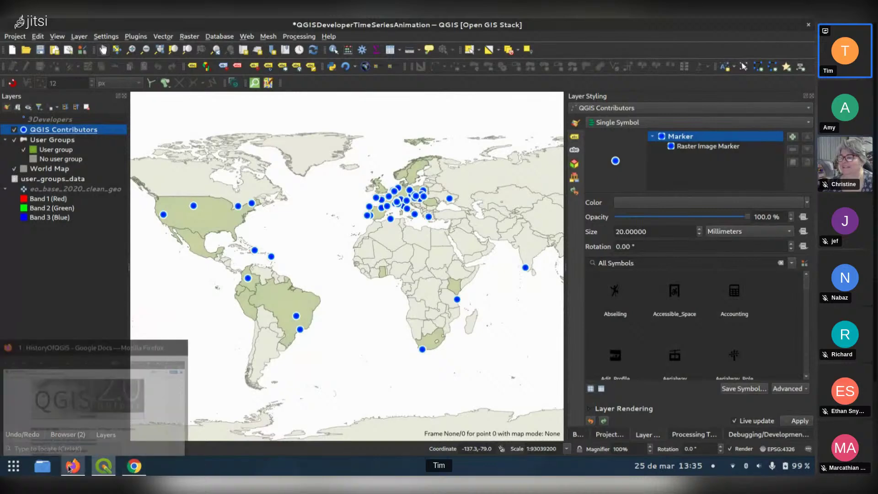
{"action": "left_click", "coordinate": [69, 468]}
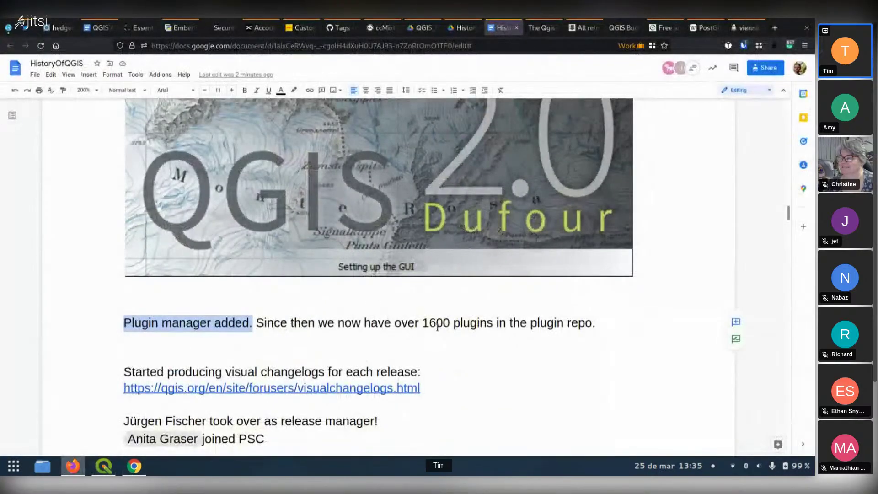
{"action": "double_click", "coordinate": [434, 322]}
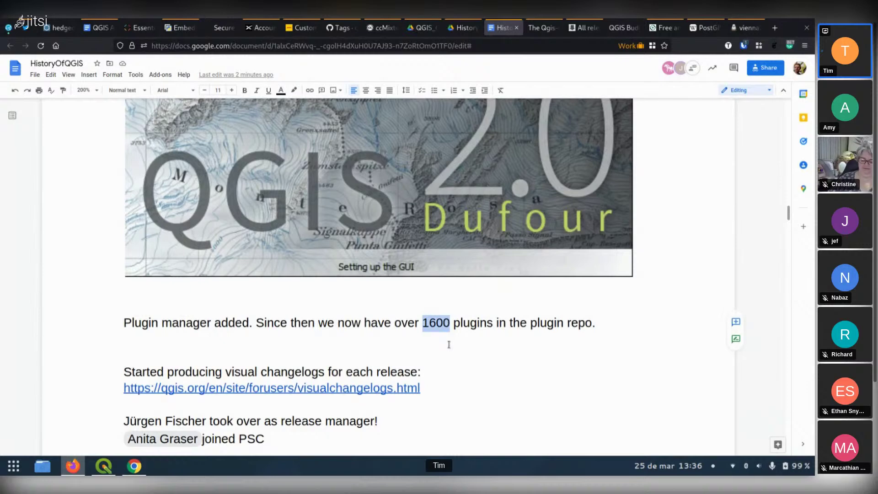
{"action": "scroll", "coordinate": [510, 337], "scroll_direction": "down", "scroll_amount": 1}
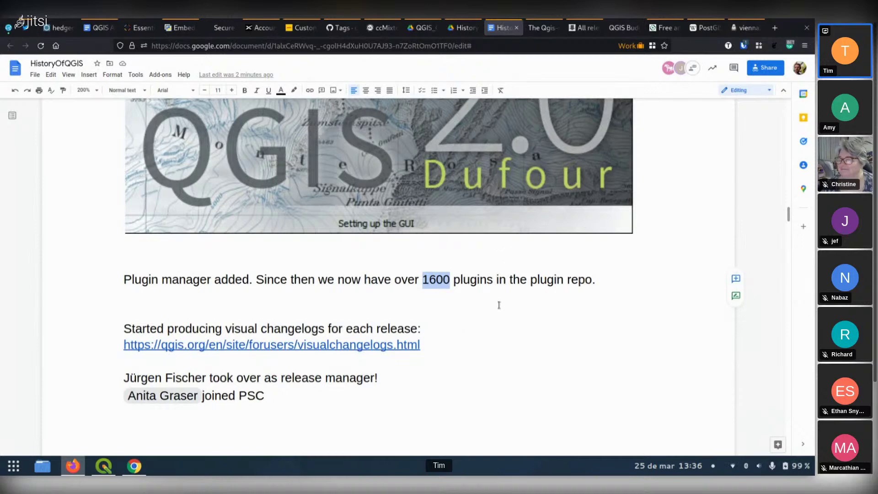
{"action": "scroll", "coordinate": [498, 305], "scroll_direction": "down", "scroll_amount": 1}
{"action": "left_click", "coordinate": [454, 309]}
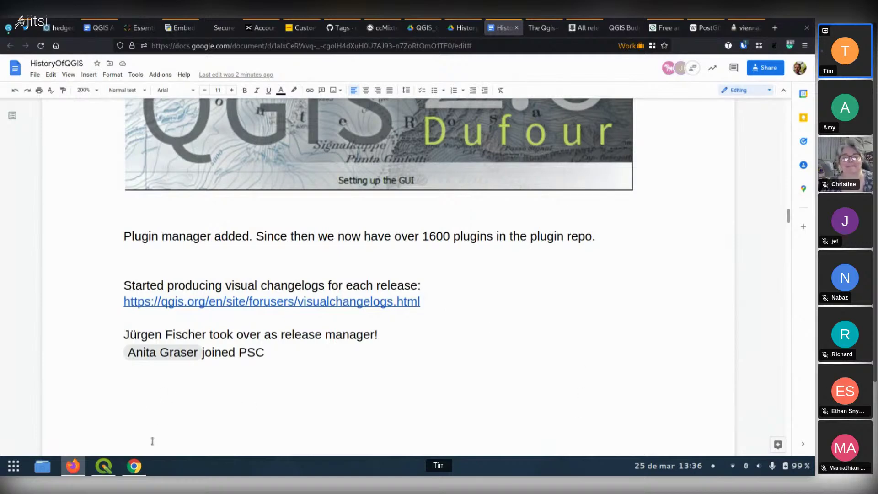
{"action": "mouse_move", "coordinate": [135, 471]}
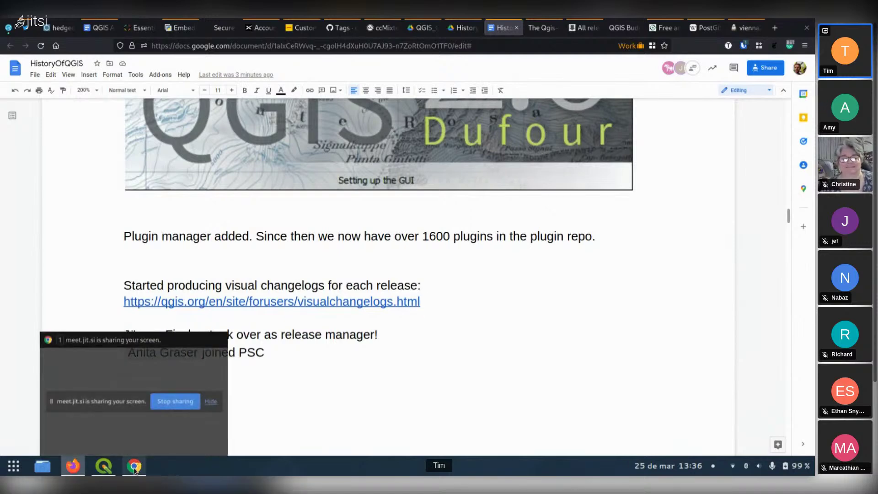
{"action": "left_click", "coordinate": [135, 471]}
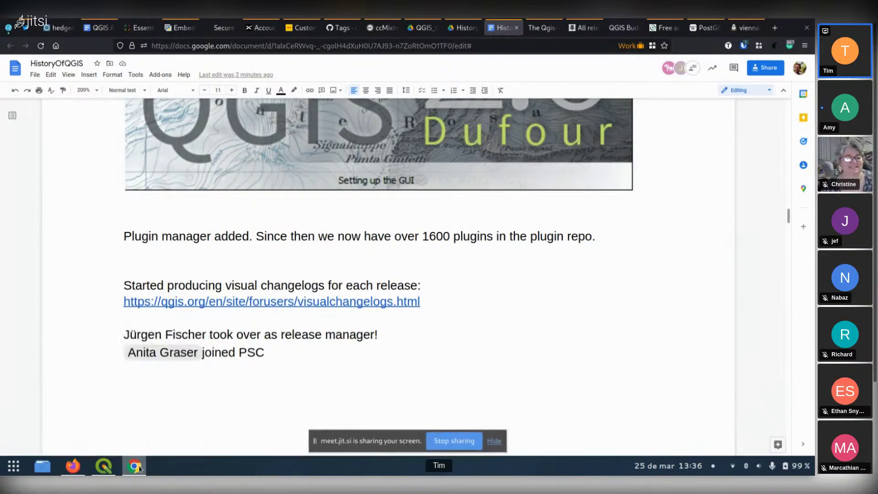
{"action": "left_click", "coordinate": [137, 466]}
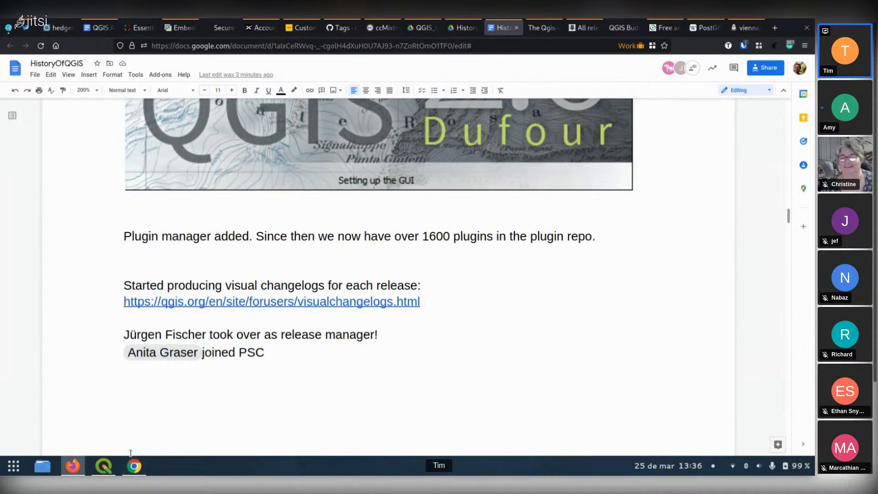
Copy the OSGEO4W Installer line from the 2009 entry of the history document and delete it there
{"action": "scroll", "coordinate": [431, 212], "scroll_direction": "up", "scroll_amount": 5}
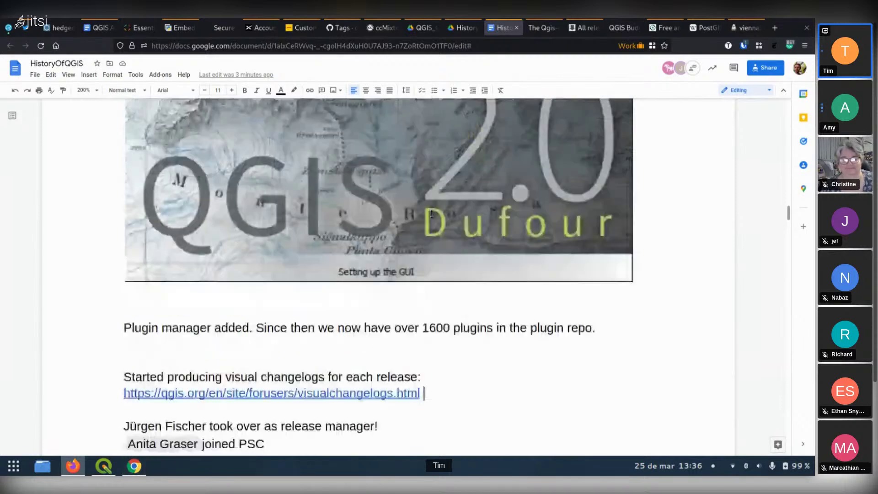
{"action": "scroll", "coordinate": [431, 213], "scroll_direction": "up", "scroll_amount": 8}
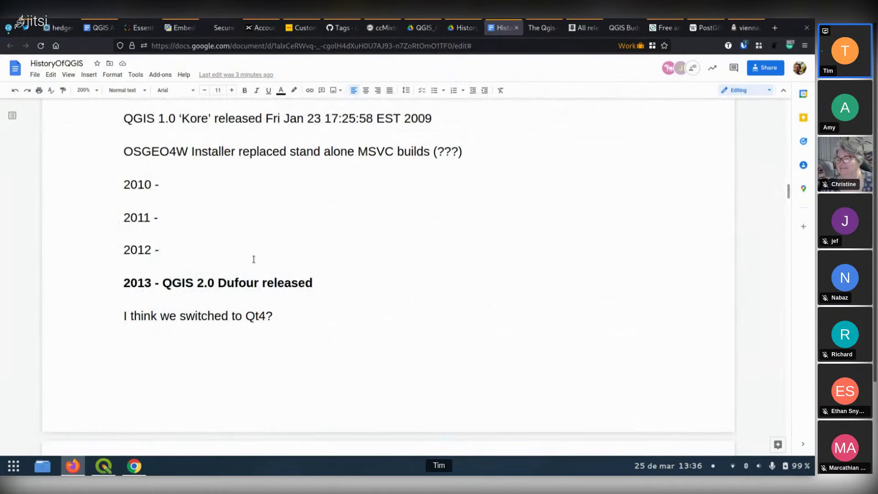
{"action": "scroll", "coordinate": [347, 304], "scroll_direction": "up", "scroll_amount": 1}
{"action": "scroll", "coordinate": [347, 303], "scroll_direction": "down", "scroll_amount": 1}
{"action": "scroll", "coordinate": [347, 304], "scroll_direction": "down", "scroll_amount": 1}
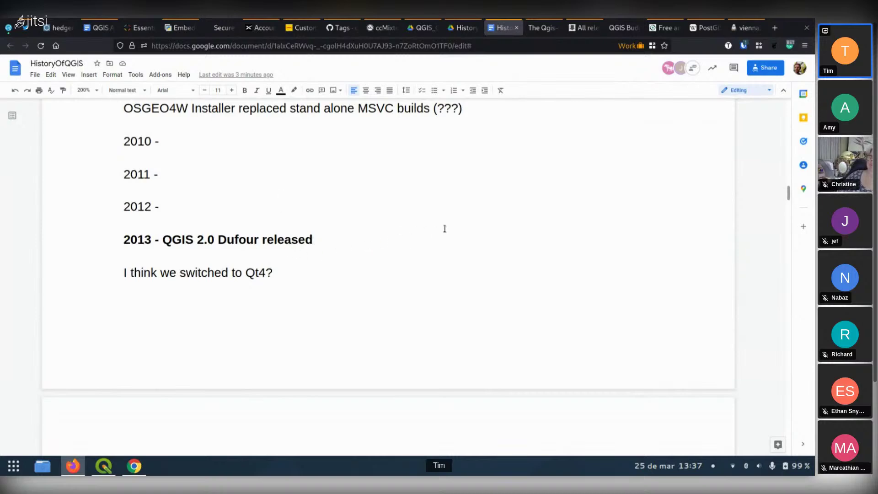
{"action": "scroll", "coordinate": [444, 229], "scroll_direction": "up", "scroll_amount": 6}
{"action": "scroll", "coordinate": [443, 225], "scroll_direction": "up", "scroll_amount": 6}
{"action": "scroll", "coordinate": [443, 226], "scroll_direction": "down", "scroll_amount": 4}
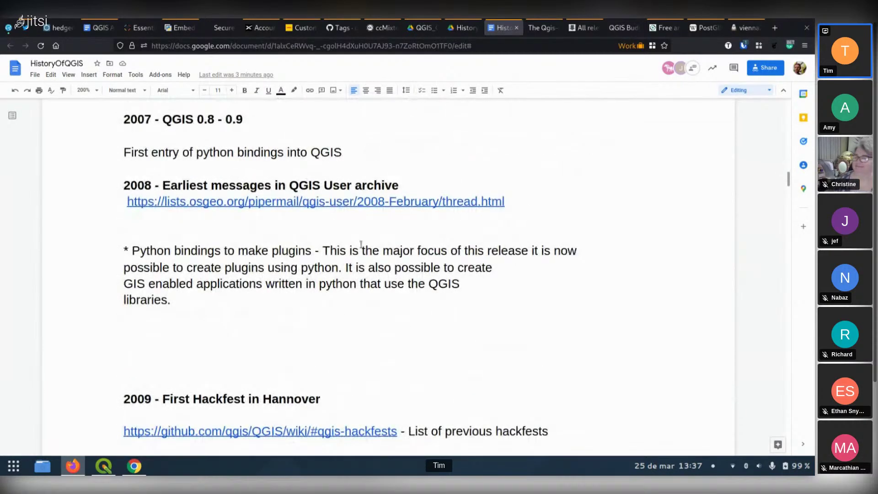
{"action": "scroll", "coordinate": [366, 205], "scroll_direction": "down", "scroll_amount": 3}
{"action": "scroll", "coordinate": [358, 319], "scroll_direction": "down", "scroll_amount": 3}
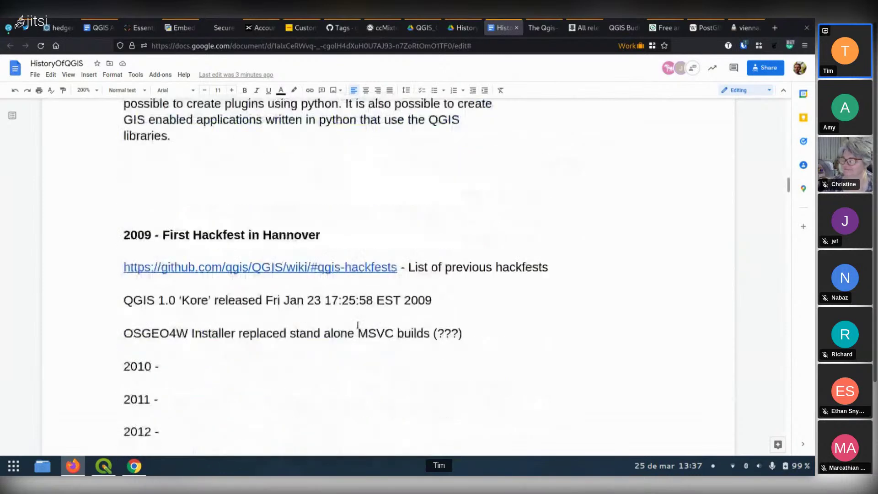
{"action": "left_click_drag", "start_coordinate": [466, 324], "coordinate": [108, 323]}
{"action": "key", "text": "ctrl+c"}
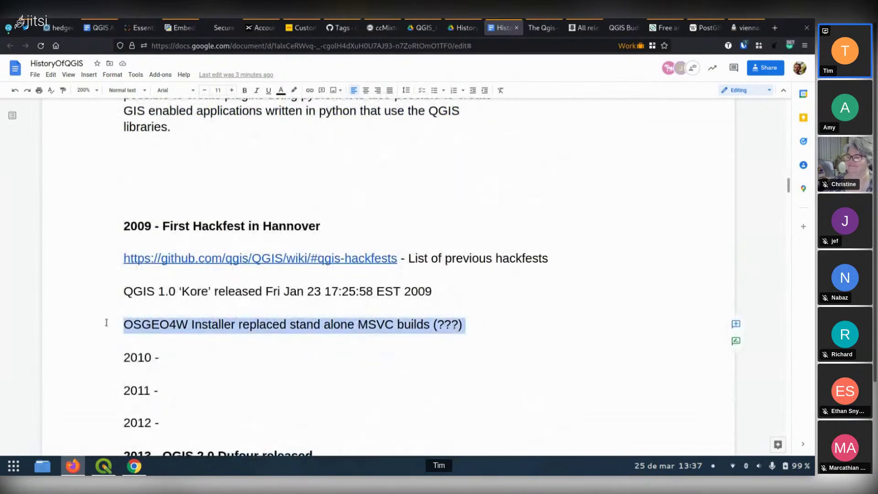
{"action": "key", "text": "Delete"}
Start a new line below the python bindings note in the 2007 entry
{"action": "scroll", "coordinate": [353, 231], "scroll_direction": "up", "scroll_amount": 7}
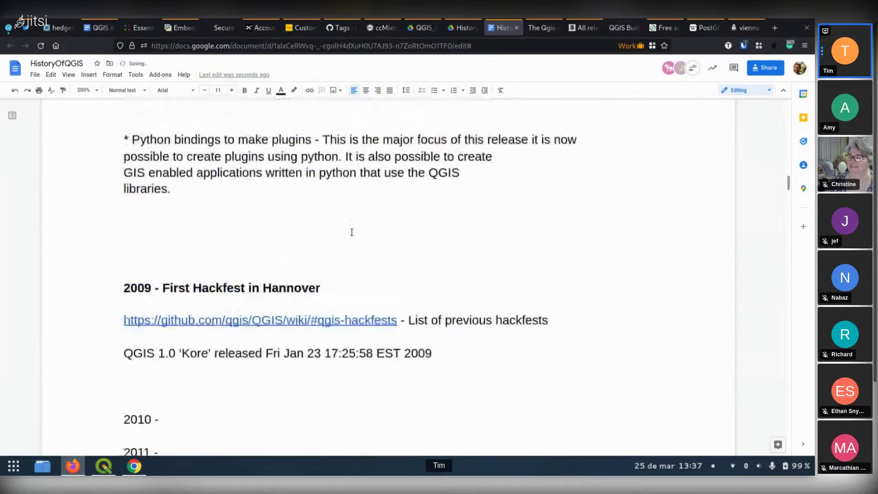
{"action": "left_click", "coordinate": [377, 186]}
{"action": "double_click", "coordinate": [377, 199]}
{"action": "key", "text": "Return"}
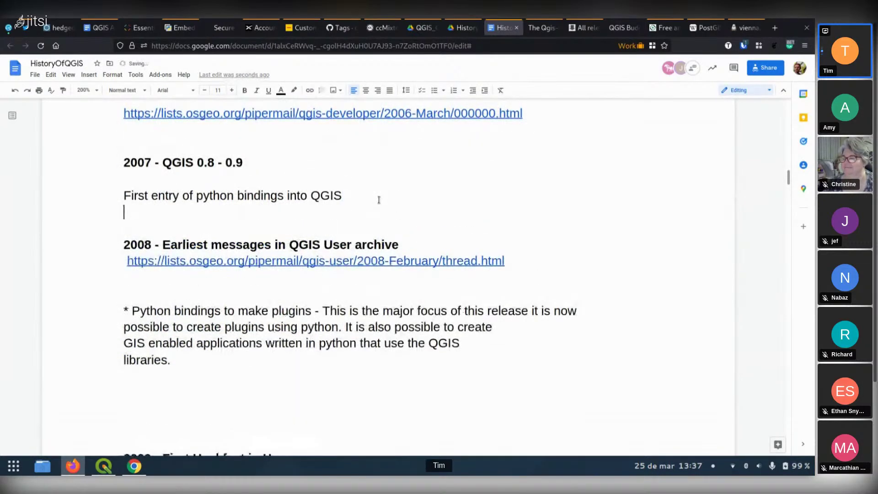
{"action": "key", "text": "ctrl+Return"}
{"action": "key", "text": "ctrl+v"}
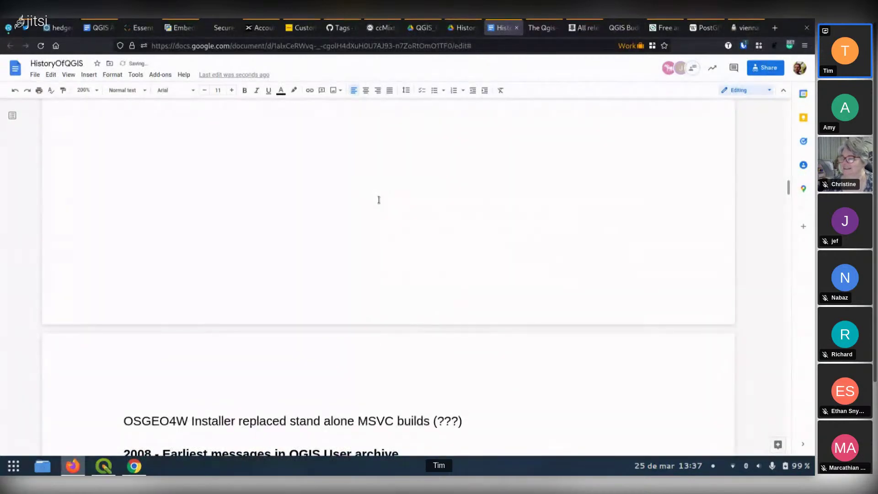
{"action": "key", "text": "Return"}
{"action": "key", "text": "ctrl+z"}
{"action": "key", "text": "ctrl+z"}
{"action": "key", "text": "ctrl+z"}
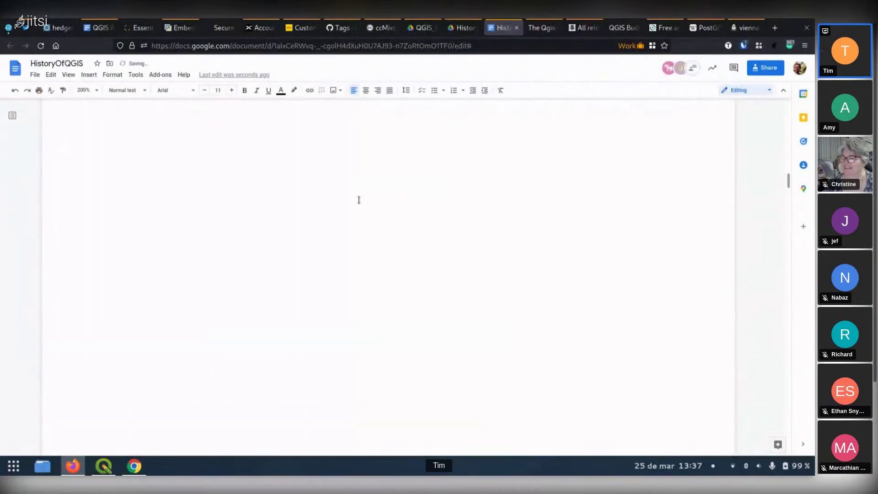
{"action": "scroll", "coordinate": [304, 190], "scroll_direction": "down", "scroll_amount": 2}
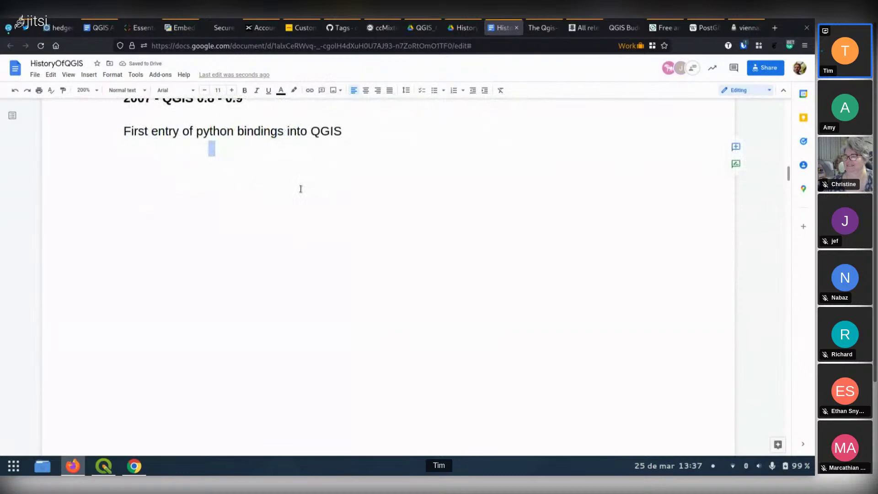
{"action": "scroll", "coordinate": [302, 190], "scroll_direction": "down", "scroll_amount": 1}
{"action": "key", "text": "ctrl+y"}
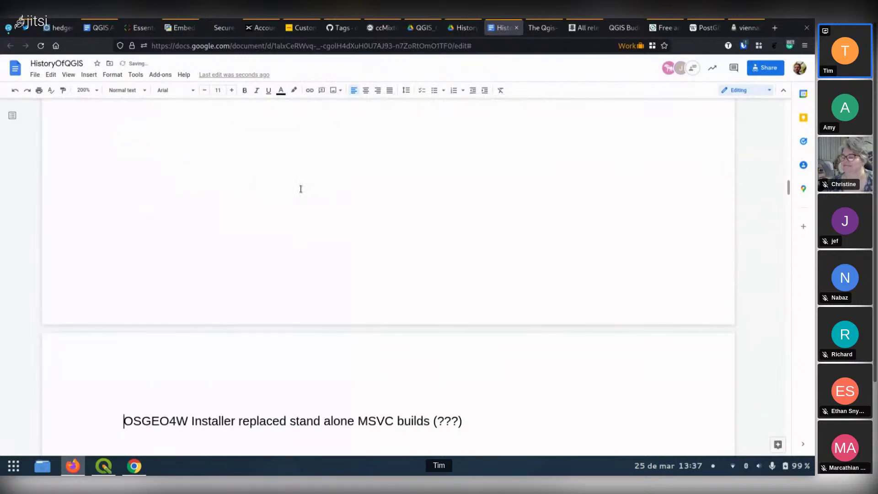
{"action": "key", "text": "ctrl+z"}
{"action": "scroll", "coordinate": [301, 188], "scroll_direction": "up", "scroll_amount": 4}
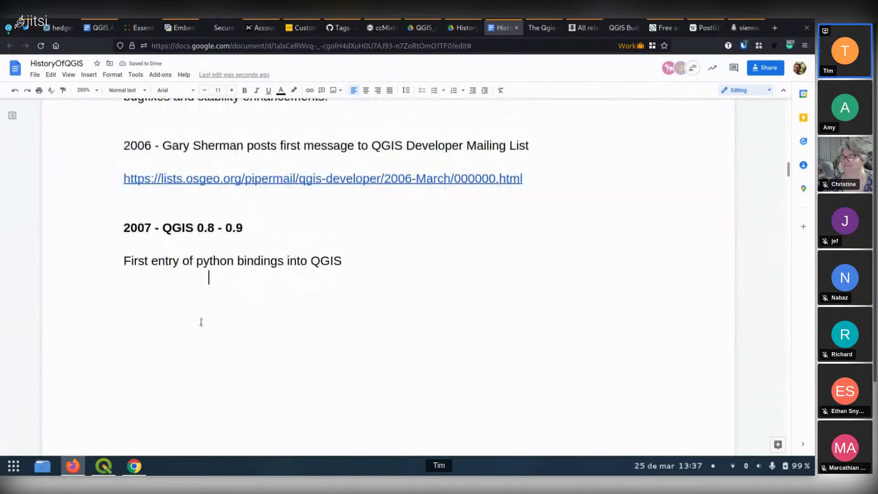
Place the copied OSGEO4W Installer line under the 2007 python bindings note and remove its trailing "(???)"
{"action": "key", "text": "ctrl+y"}
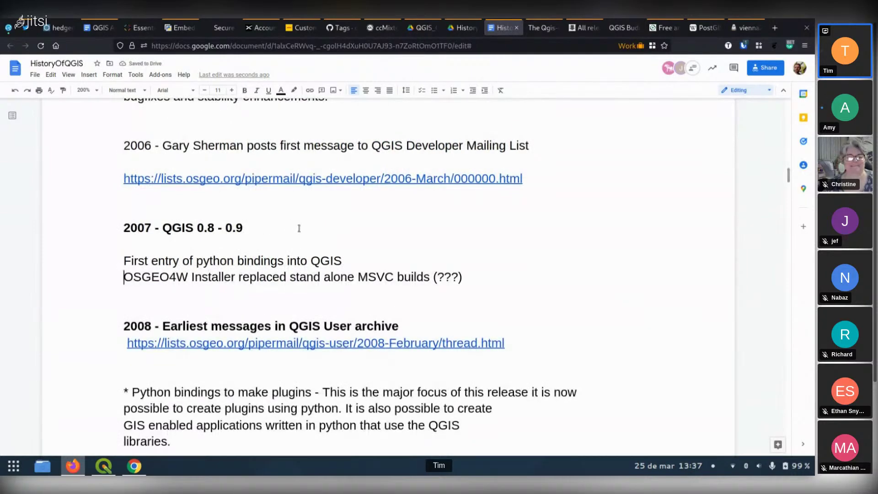
{"action": "left_click", "coordinate": [481, 280]}
{"action": "key", "text": "BackSpace"}
{"action": "key", "text": "BackSpace"}
{"action": "key", "text": "BackSpace"}
{"action": "key", "text": "BackSpace"}
{"action": "key", "text": "BackSpace"}
{"action": "key", "text": "BackSpace"}
{"action": "key", "text": "BackSpace"}
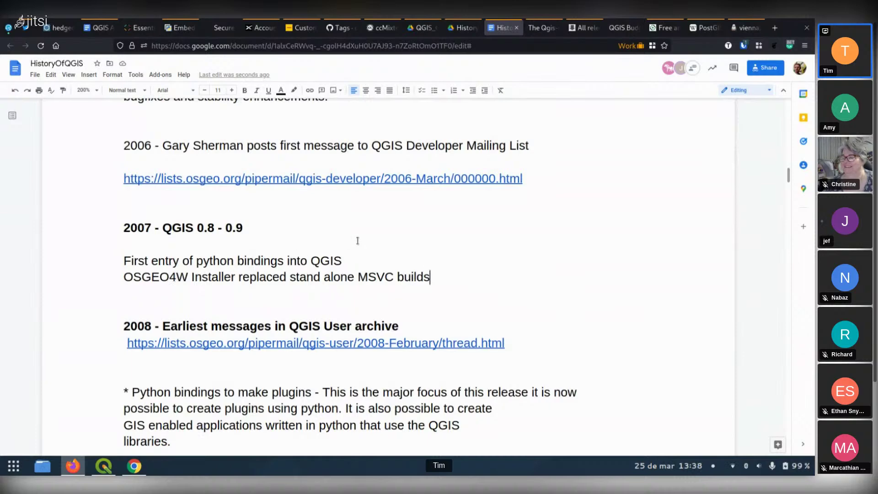
Copy the OSGEO4W Installer line in the 2007 entry and replace it with "OSGEO4W Started (QGIS Not using Yet)"
{"action": "scroll", "coordinate": [358, 240], "scroll_direction": "up", "scroll_amount": 1}
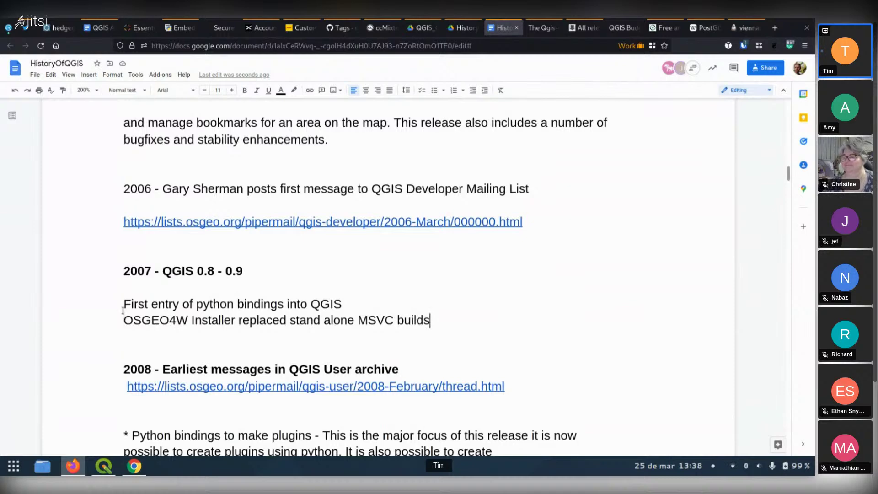
{"action": "key", "text": "shift+Home"}
{"action": "key", "text": "ctrl+c"}
{"action": "key", "text": "BackSpace"}
{"action": "type", "text": "OSGEO4W Started (QGI"}
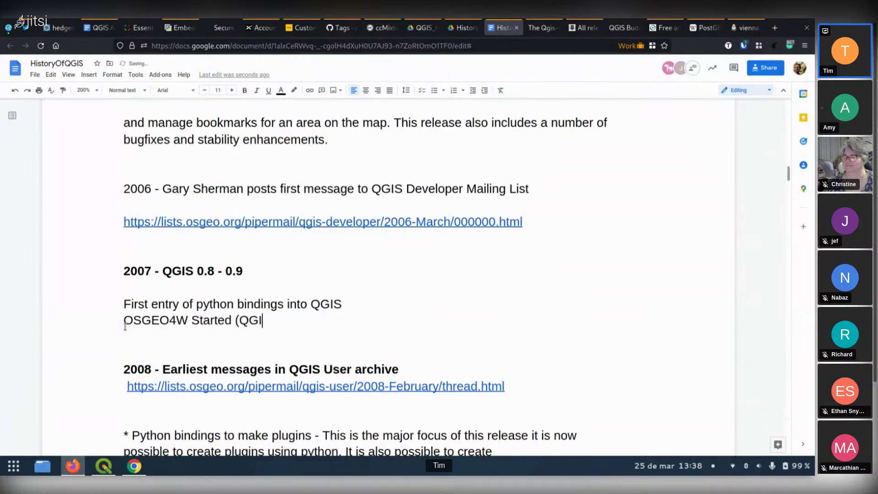
{"action": "type", "text": "S Not using Yet)"}
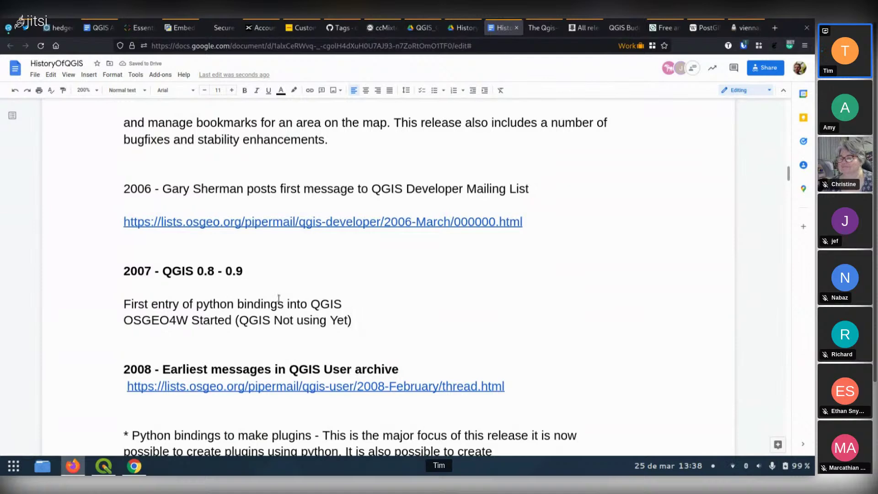
Paste the line "OSGEO4W Installer replaced stand alone MSVC builds" below the QGIS 1.0 'Kore' release in the 2009 entry
{"action": "scroll", "coordinate": [279, 299], "scroll_direction": "down", "scroll_amount": 4}
{"action": "scroll", "coordinate": [278, 297], "scroll_direction": "down", "scroll_amount": 5}
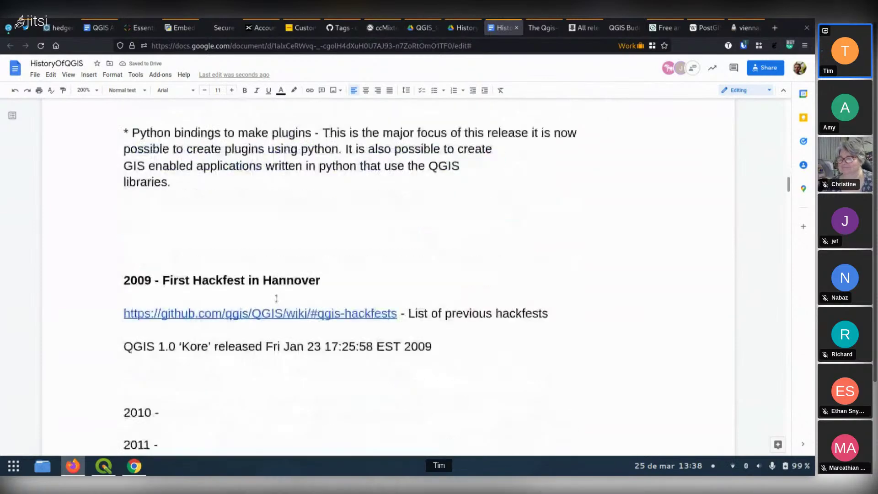
{"action": "left_click", "coordinate": [173, 282]}
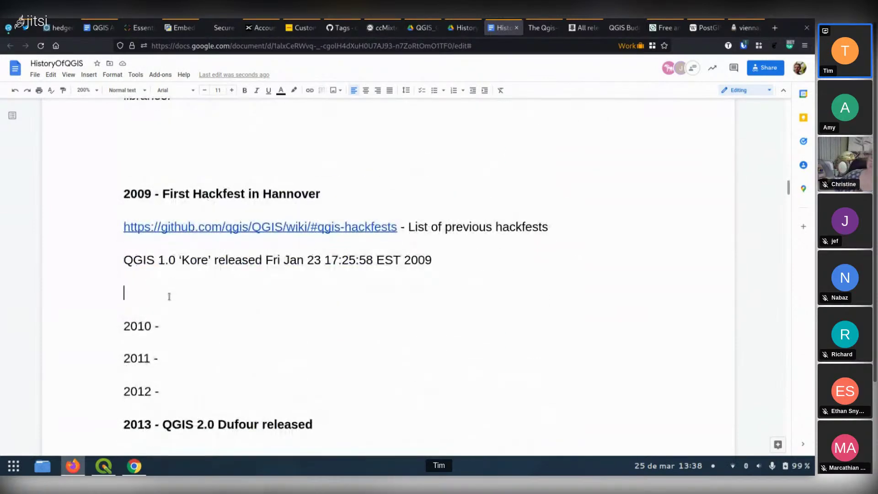
{"action": "key", "text": "ctrl+v"}
Copy the document's sharing link and close the sharing settings
{"action": "scroll", "coordinate": [315, 205], "scroll_direction": "up", "scroll_amount": 5}
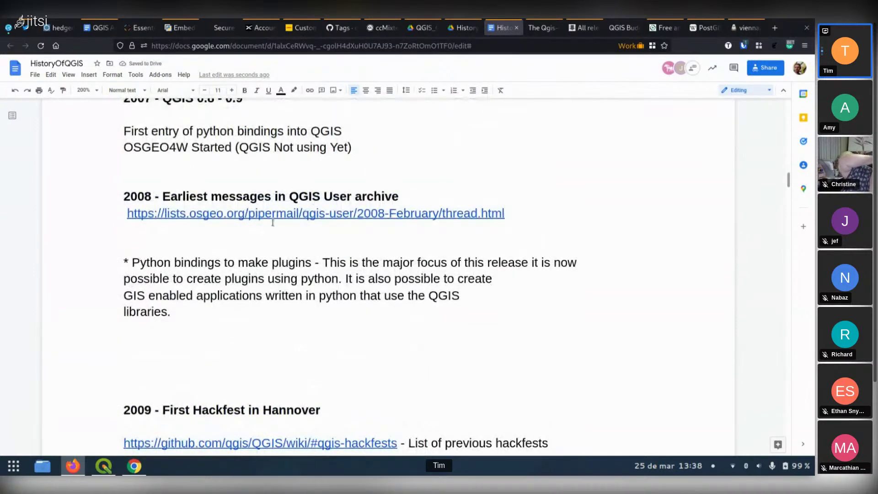
{"action": "scroll", "coordinate": [171, 242], "scroll_direction": "up", "scroll_amount": 2}
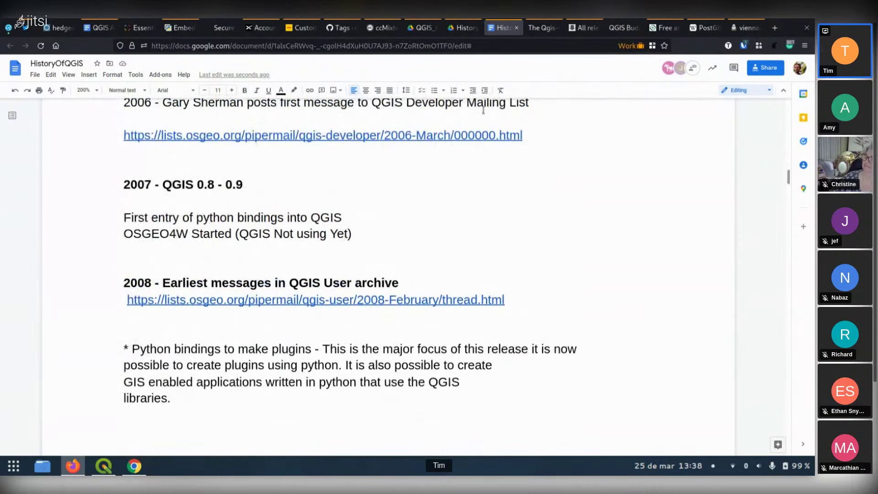
{"action": "left_click", "coordinate": [765, 69]}
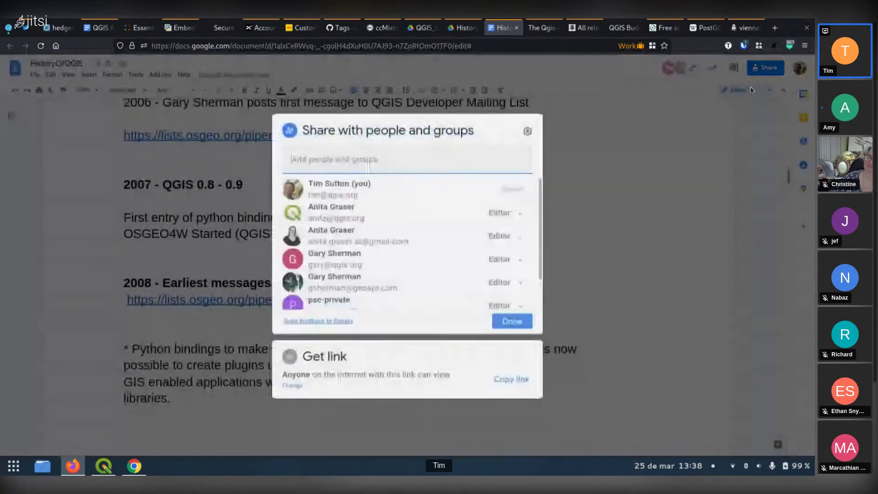
{"action": "left_click", "coordinate": [517, 378]}
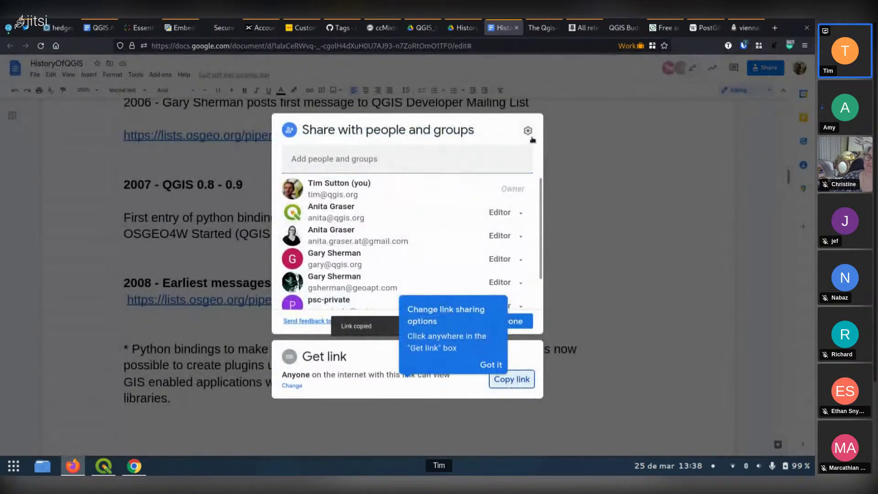
{"action": "left_click", "coordinate": [609, 149]}
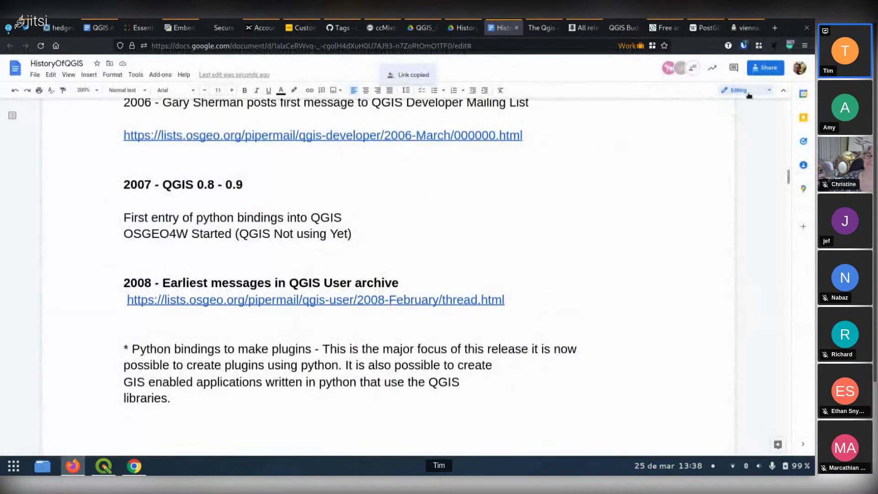
Change the document's link access to Editor for anyone with the link, copy the link and finish sharing
{"action": "left_click", "coordinate": [762, 69]}
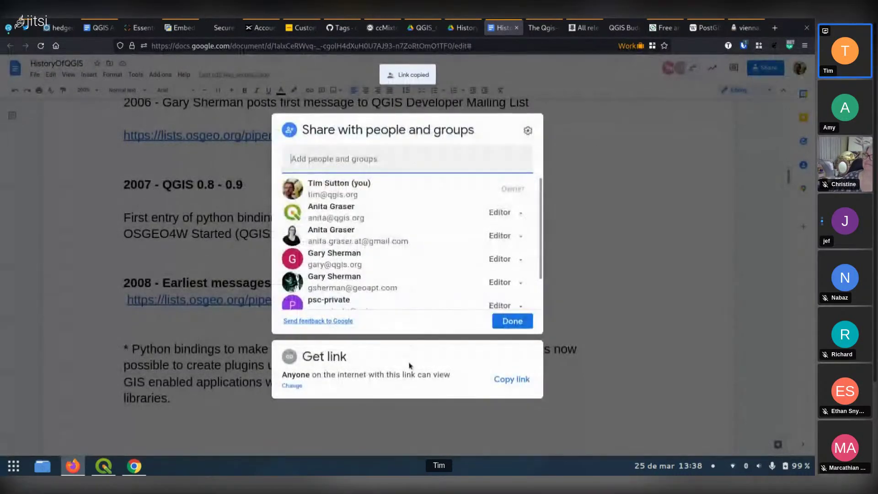
{"action": "left_click", "coordinate": [292, 385]}
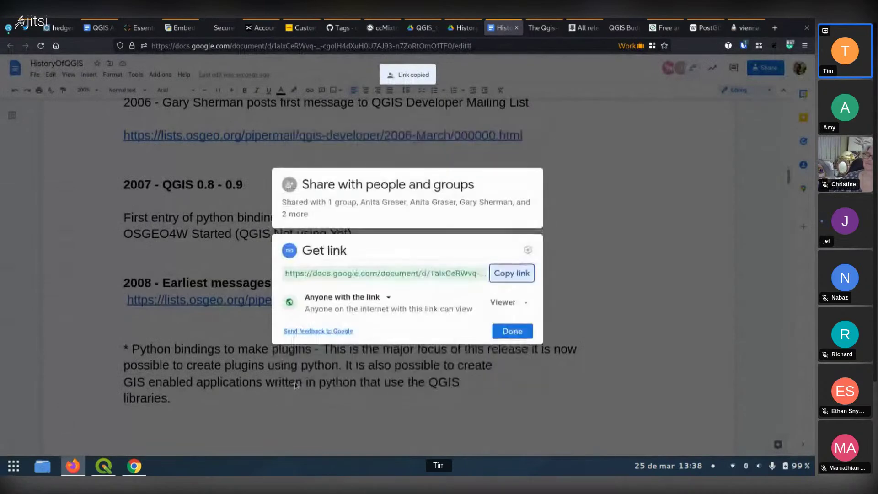
{"action": "left_click", "coordinate": [506, 301]}
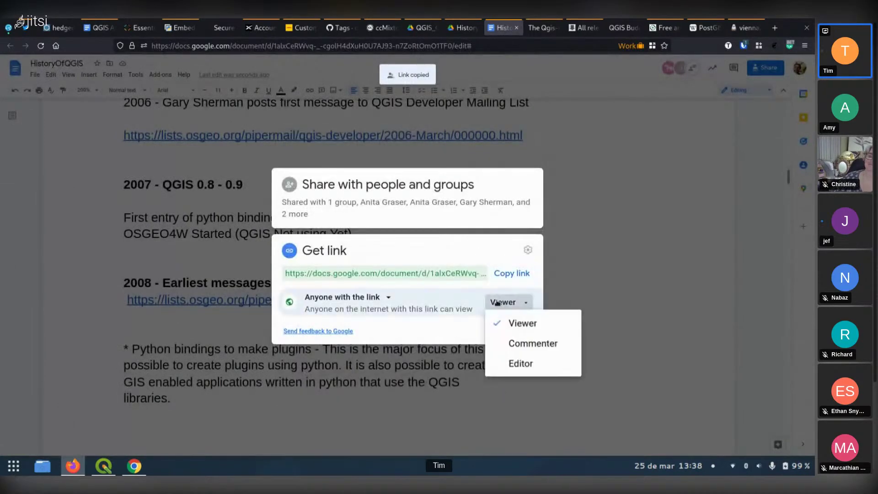
{"action": "left_click", "coordinate": [515, 362]}
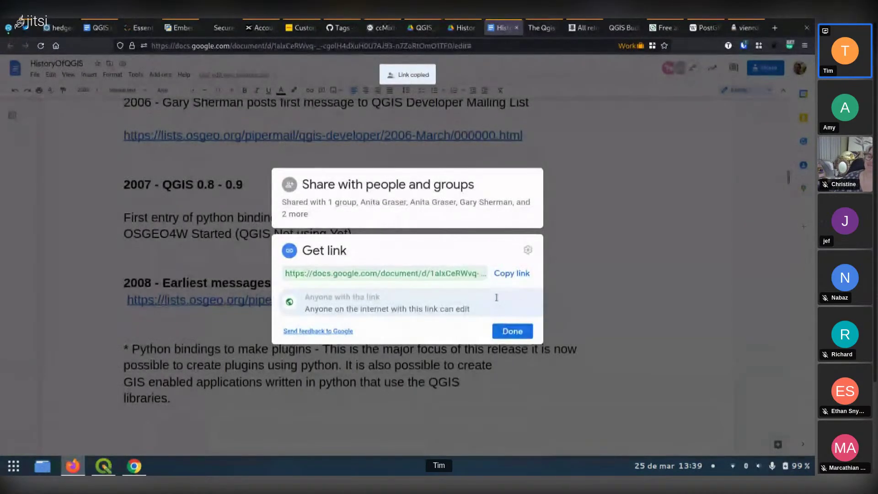
{"action": "left_click", "coordinate": [509, 274]}
{"action": "left_click", "coordinate": [512, 331]}
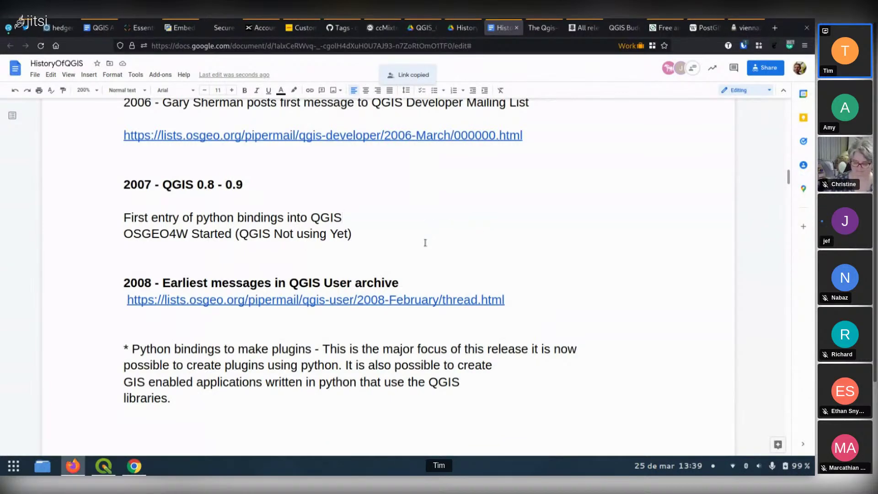
End the OSGEO4W Installer line in the 2009 entry with a period
{"action": "scroll", "coordinate": [495, 267], "scroll_direction": "down", "scroll_amount": 3}
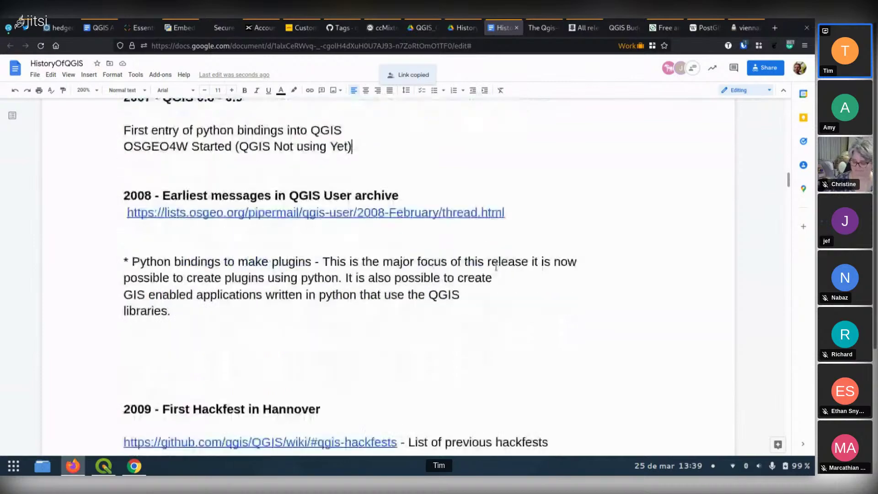
{"action": "scroll", "coordinate": [496, 267], "scroll_direction": "down", "scroll_amount": 3}
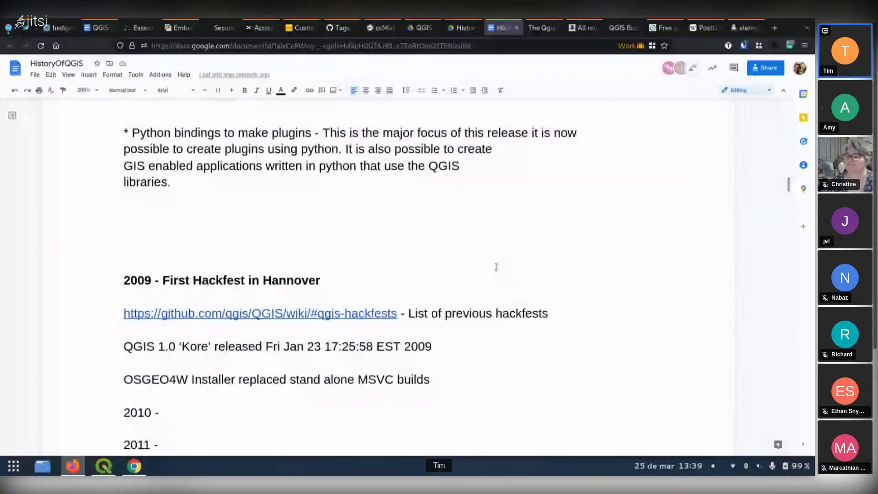
{"action": "type", "text": "."}
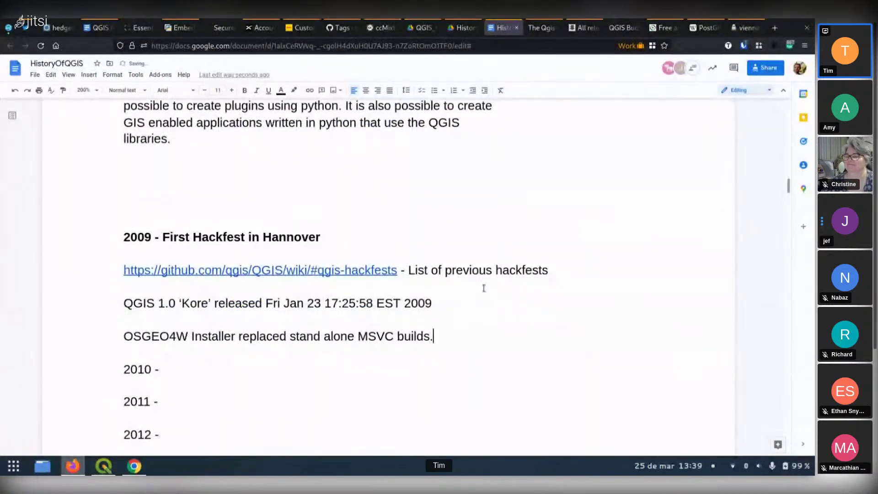
Append "This allowed for incremental updates instead of having to download the whole standalone installer from scratch for each new release." to the OSGEO4W line
{"action": "type", "text": " This allow"}
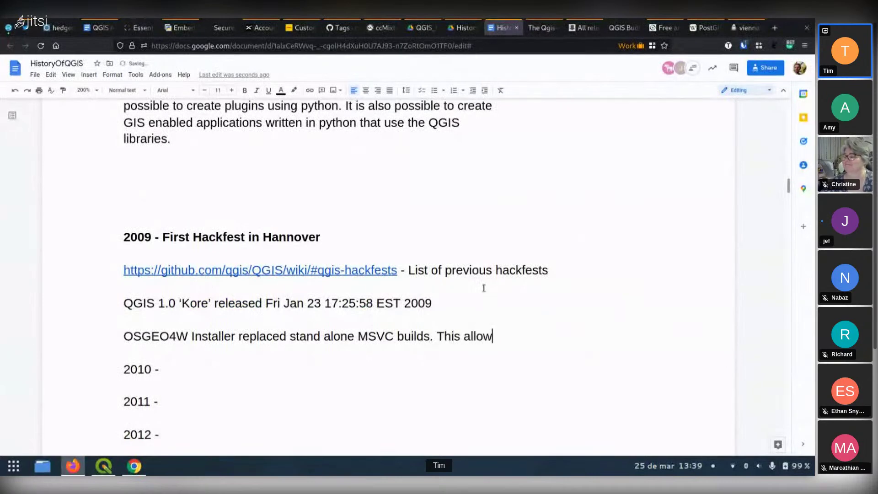
{"action": "type", "text": "ed for increm"}
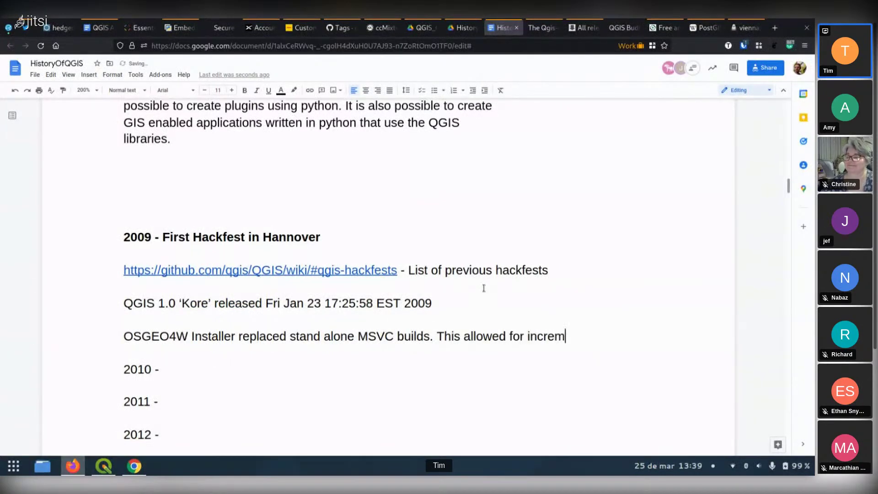
{"action": "type", "text": "ental u"}
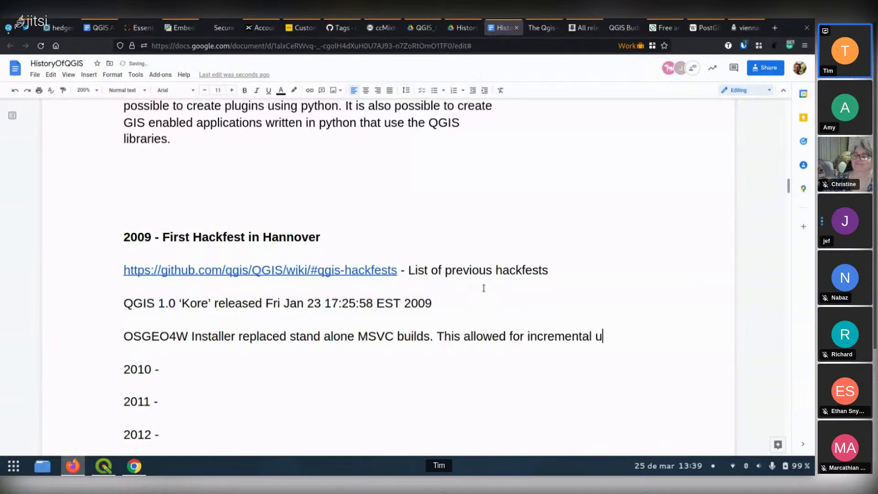
{"action": "type", "text": "pdates in"}
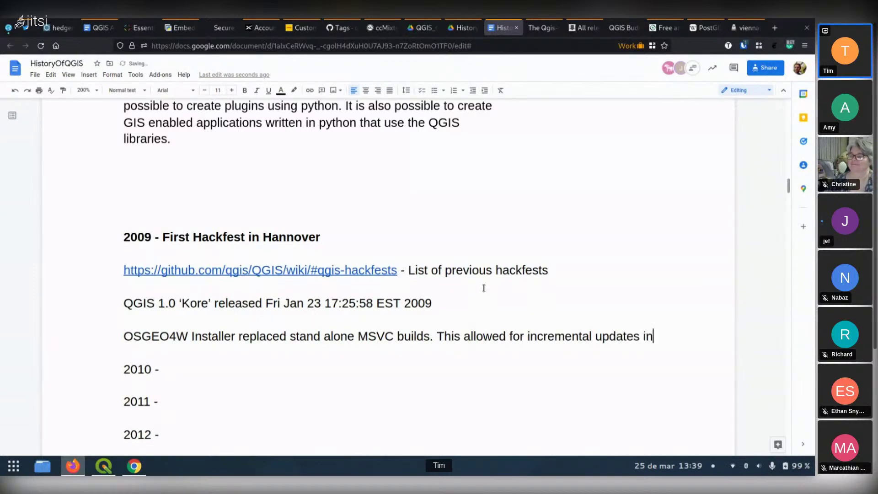
{"action": "type", "text": "stead of hav"}
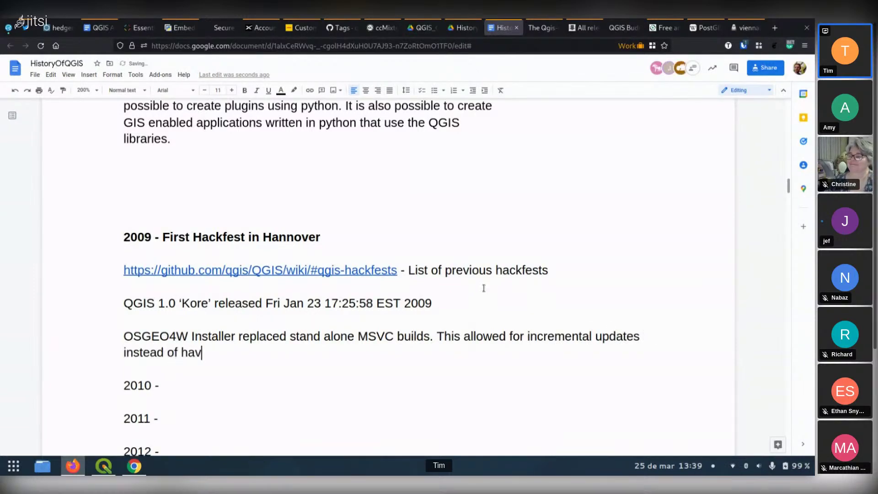
{"action": "type", "text": "ing to dow"}
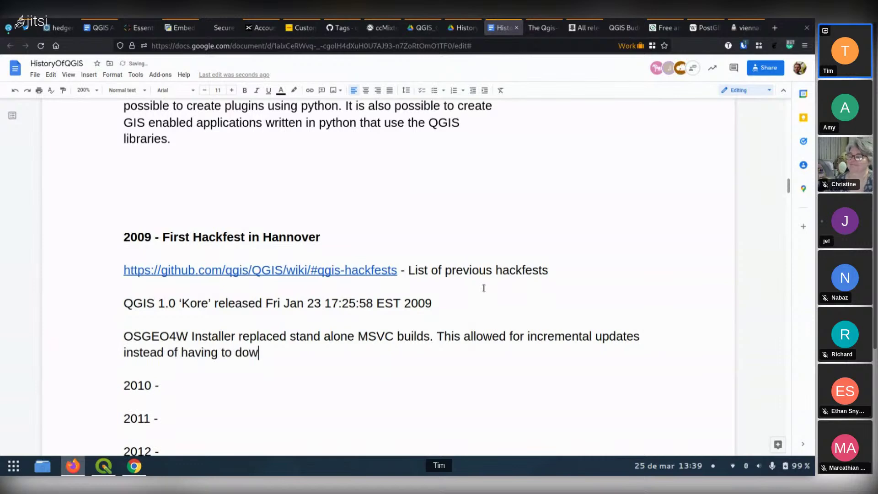
{"action": "type", "text": "nload the whole"}
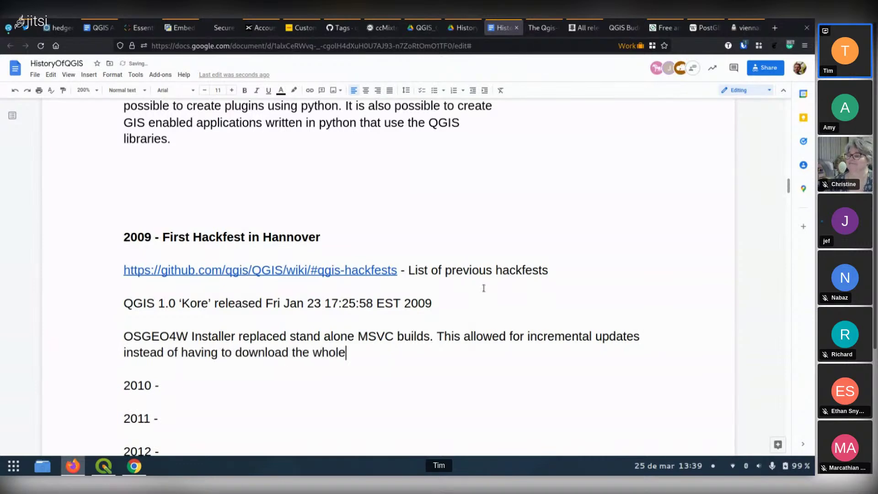
{"action": "type", "text": " standalone installer"}
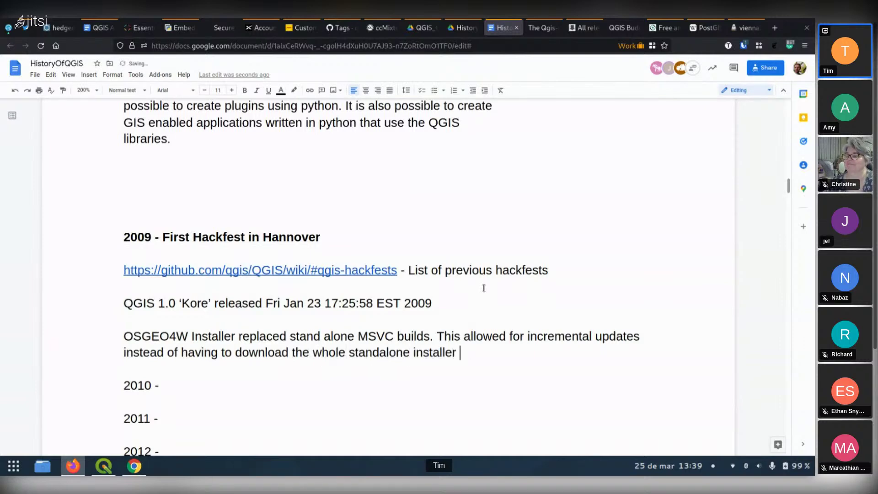
{"action": "type", "text": " from scratch fo"}
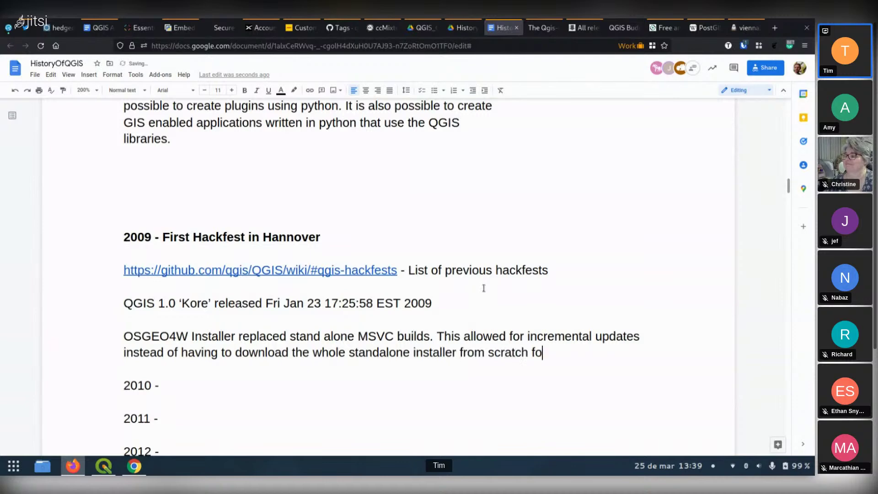
{"action": "type", "text": "r each new re"}
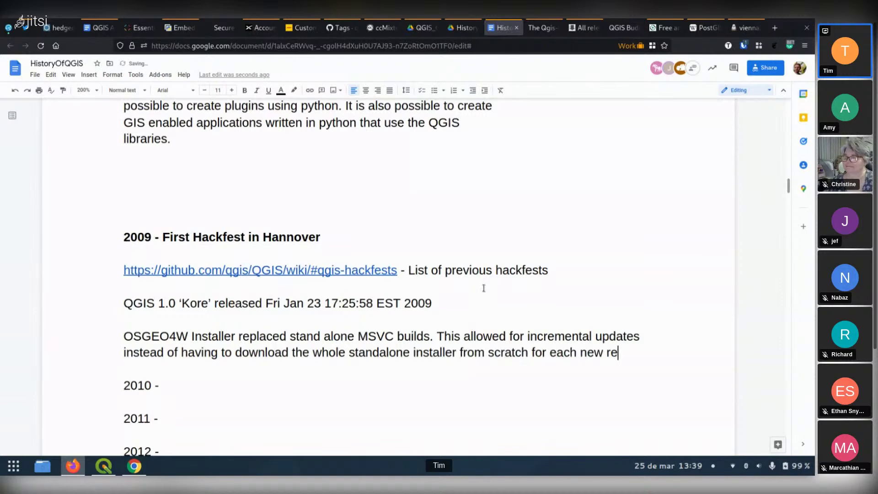
{"action": "type", "text": "lease."}
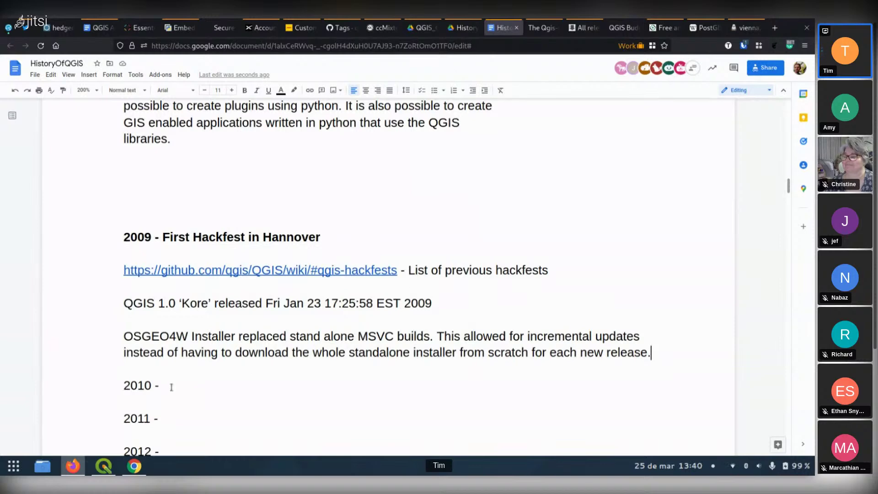
Review the 2013 QGIS 2.0 Dufour entry, including the name change, splash image, plugin manager, visual changelogs and project role notes
{"action": "scroll", "coordinate": [187, 371], "scroll_direction": "down", "scroll_amount": 2}
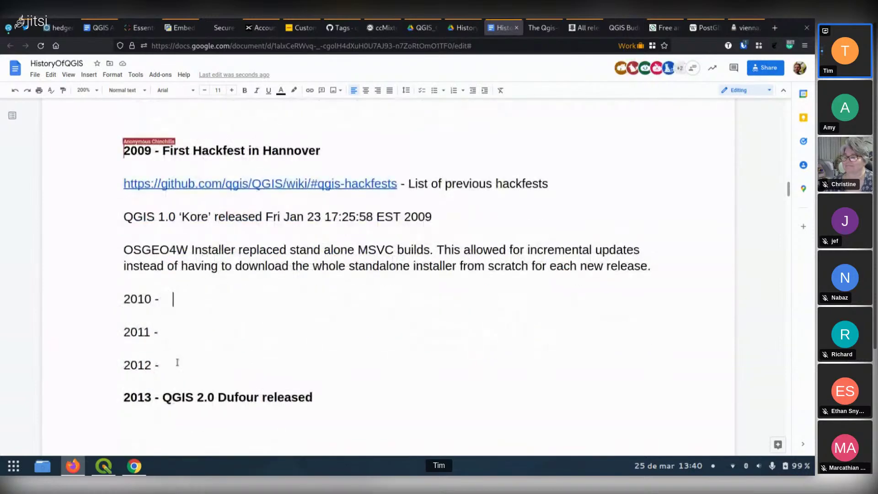
{"action": "scroll", "coordinate": [375, 369], "scroll_direction": "down", "scroll_amount": 5}
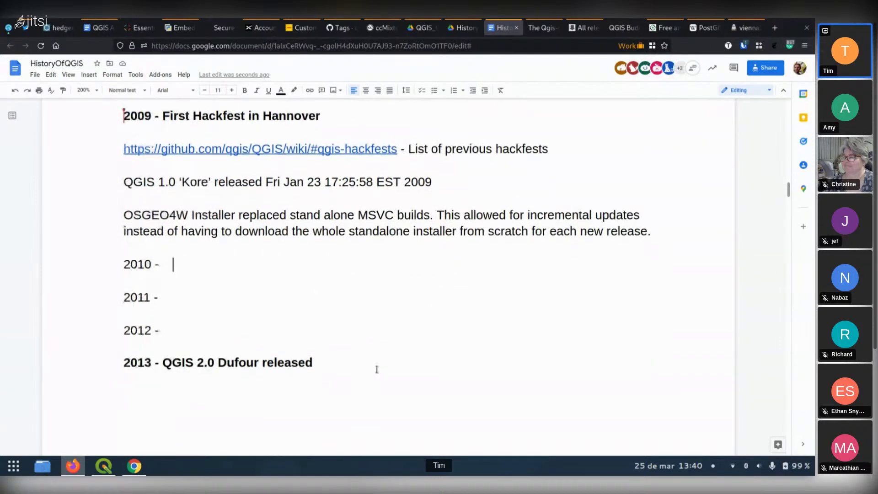
{"action": "scroll", "coordinate": [395, 332], "scroll_direction": "down", "scroll_amount": 4}
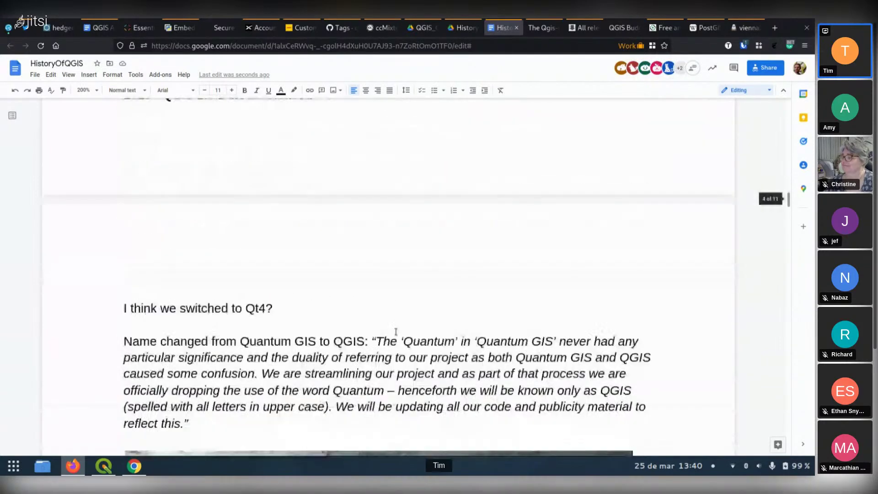
{"action": "scroll", "coordinate": [397, 331], "scroll_direction": "down", "scroll_amount": 2}
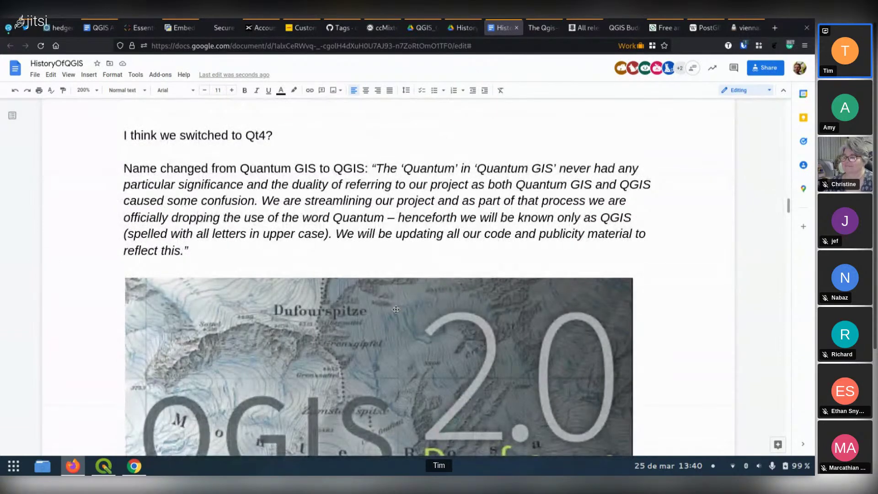
{"action": "scroll", "coordinate": [396, 309], "scroll_direction": "down", "scroll_amount": 1}
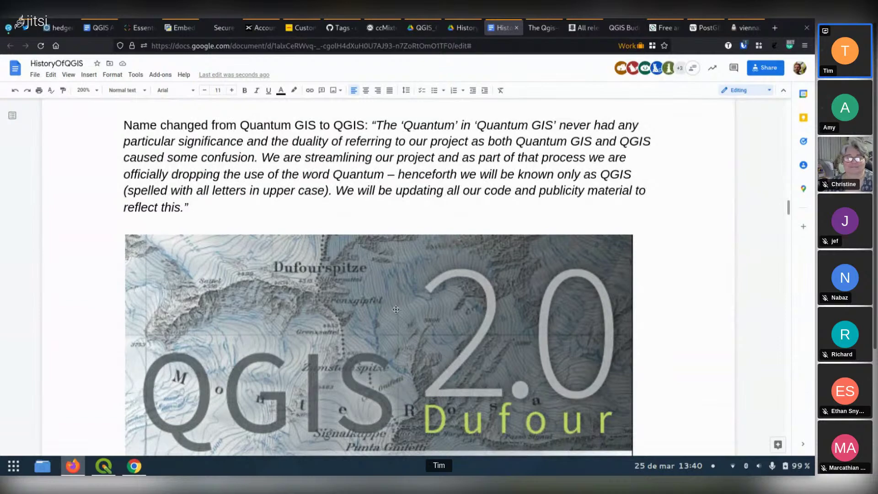
{"action": "scroll", "coordinate": [396, 310], "scroll_direction": "down", "scroll_amount": 1}
{"action": "scroll", "coordinate": [397, 310], "scroll_direction": "down", "scroll_amount": 3}
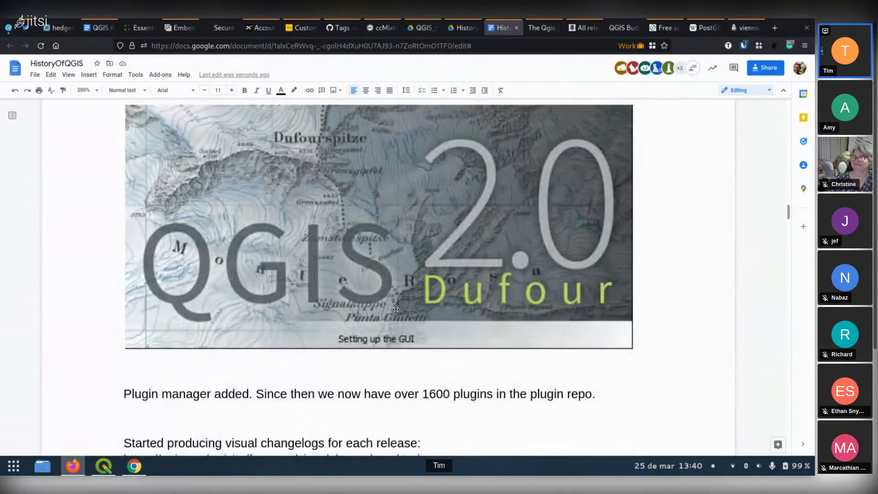
{"action": "scroll", "coordinate": [396, 310], "scroll_direction": "up", "scroll_amount": 10}
{"action": "scroll", "coordinate": [396, 310], "scroll_direction": "up", "scroll_amount": 4}
{"action": "scroll", "coordinate": [396, 309], "scroll_direction": "down", "scroll_amount": 7}
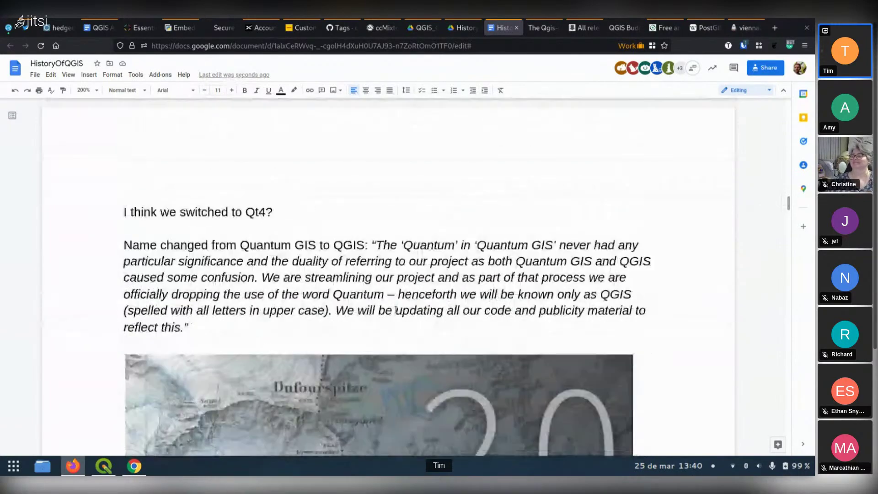
{"action": "scroll", "coordinate": [396, 309], "scroll_direction": "down", "scroll_amount": 4}
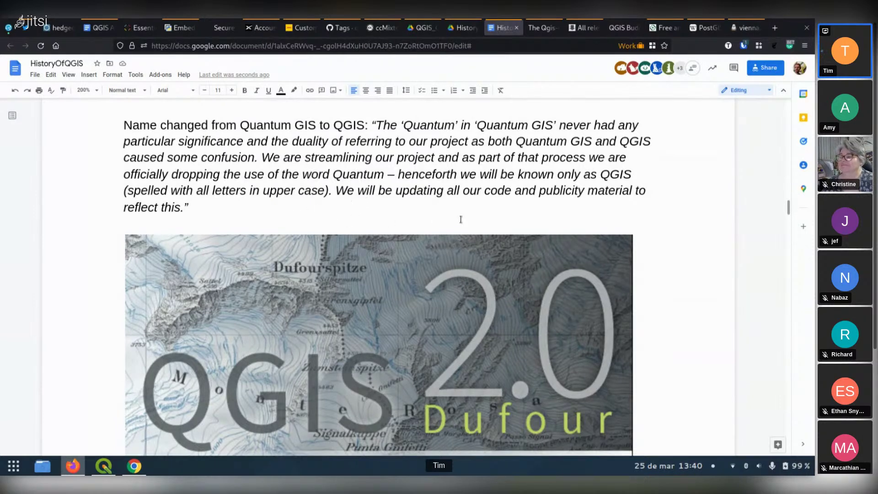
{"action": "scroll", "coordinate": [638, 218], "scroll_direction": "down", "scroll_amount": 2}
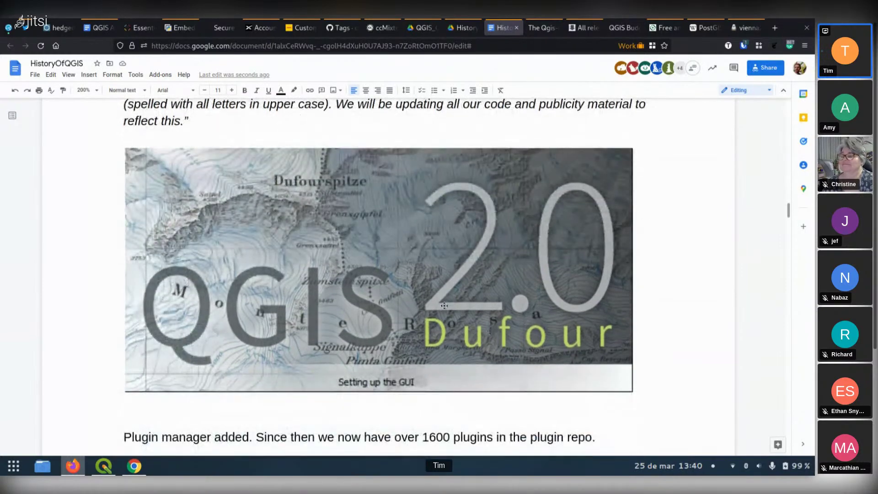
{"action": "scroll", "coordinate": [444, 305], "scroll_direction": "down", "scroll_amount": 4}
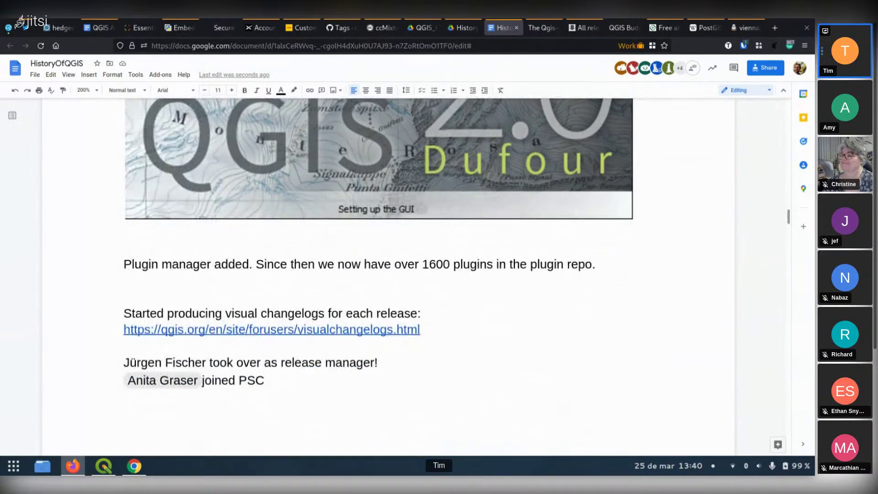
Open qgis.org in a new browser tab using the Work container
{"action": "left_click", "coordinate": [746, 28]}
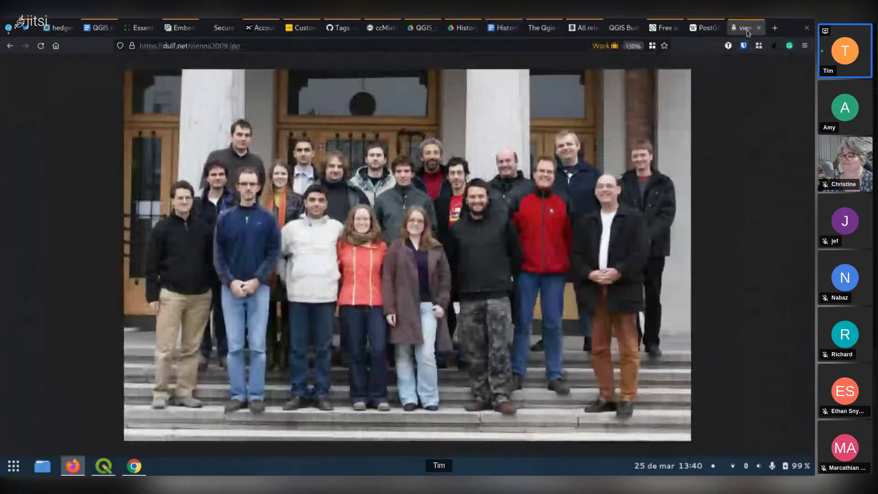
{"action": "right_click", "coordinate": [770, 33]}
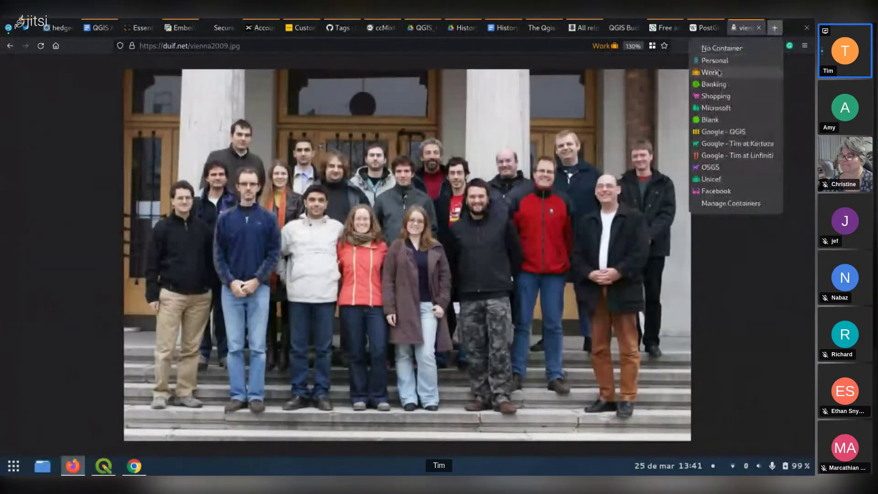
{"action": "left_click", "coordinate": [710, 73]}
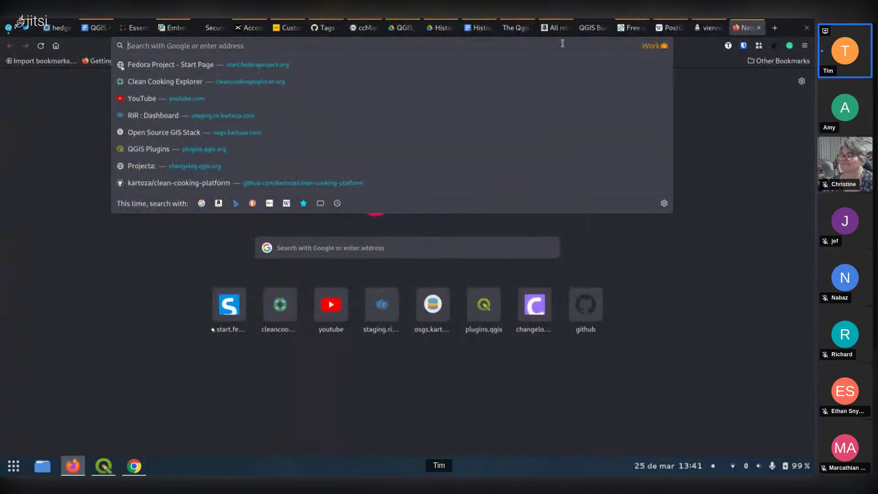
{"action": "type", "text": "qgis.org/"}
{"action": "key", "text": "Return"}
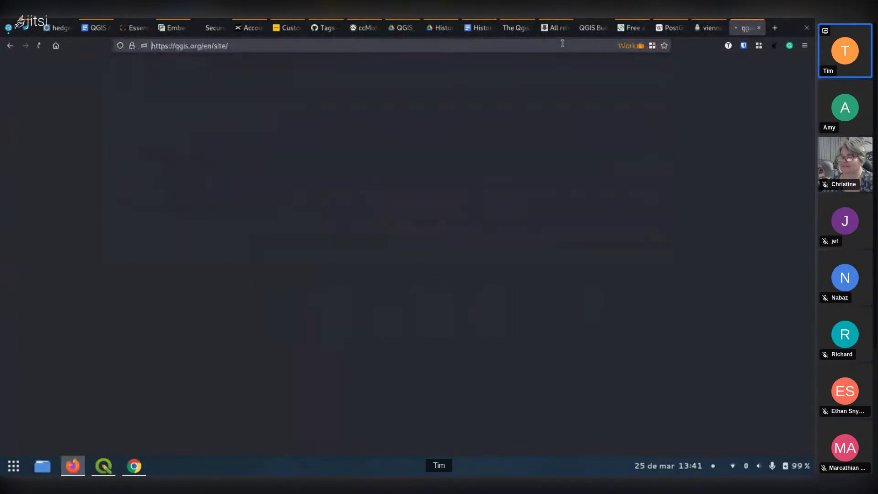
Search the QGIS website for "changelog" and open the Changelog for QGIS 2.0 from the results
{"action": "left_click", "coordinate": [330, 69]}
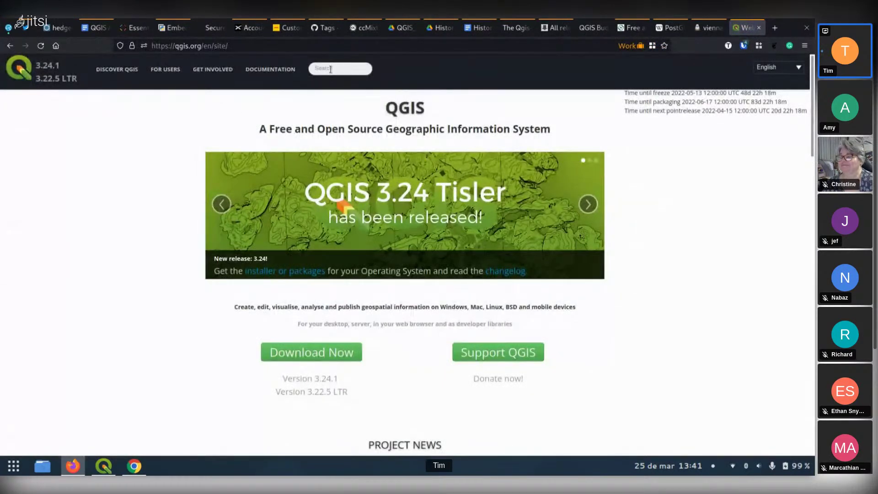
{"action": "type", "text": "changel"}
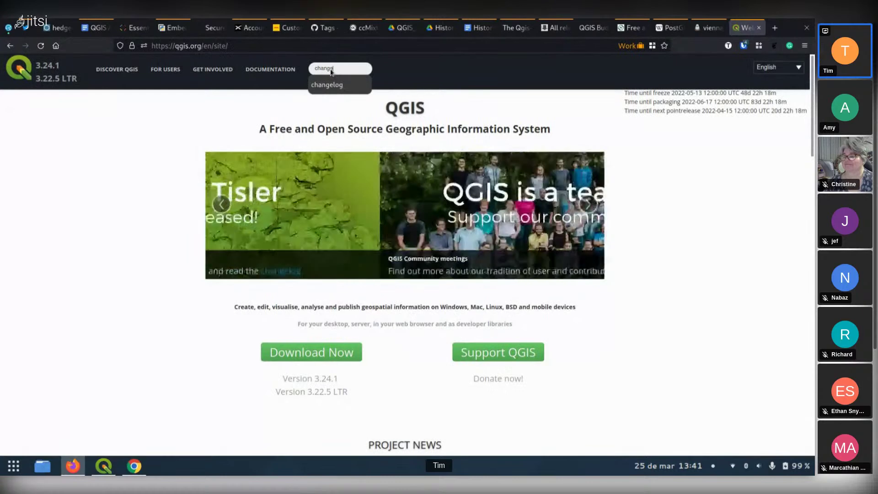
{"action": "key", "text": "Down"}
{"action": "key", "text": "Return"}
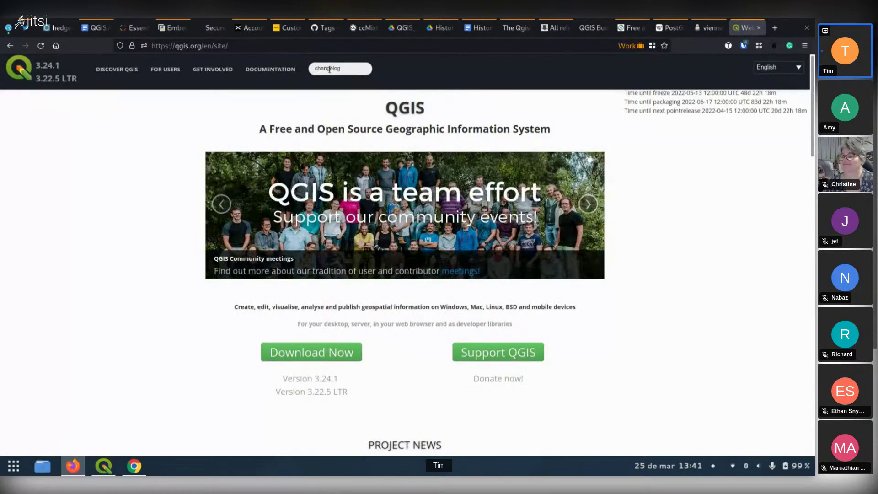
{"action": "left_click", "coordinate": [350, 69]}
{"action": "key", "text": "Return"}
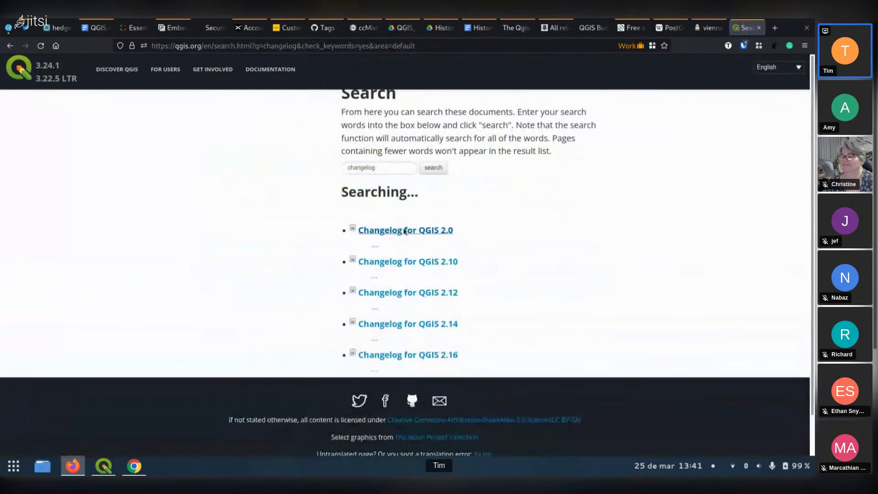
{"action": "left_click", "coordinate": [404, 230]}
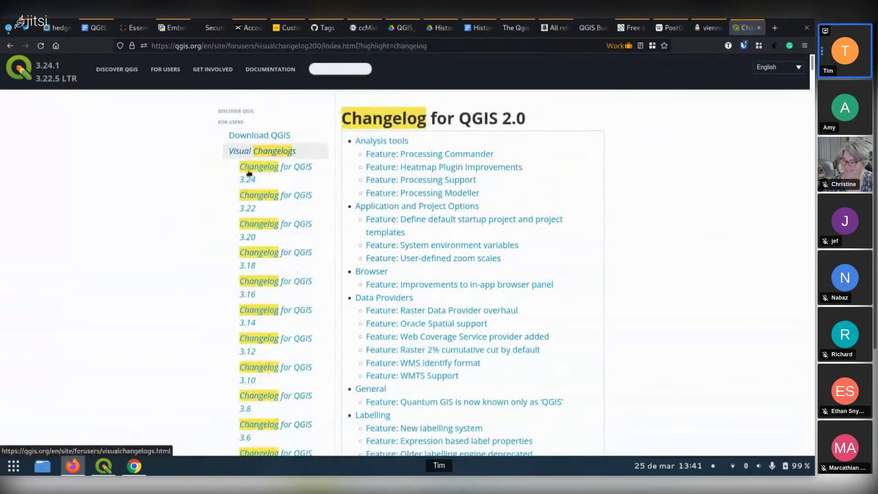
Remove the "?highlight=changelog" parameter from the QGIS 2.0 changelog address and reload the page without search highlighting
{"action": "left_click", "coordinate": [361, 46]}
{"action": "left_click", "coordinate": [360, 47]}
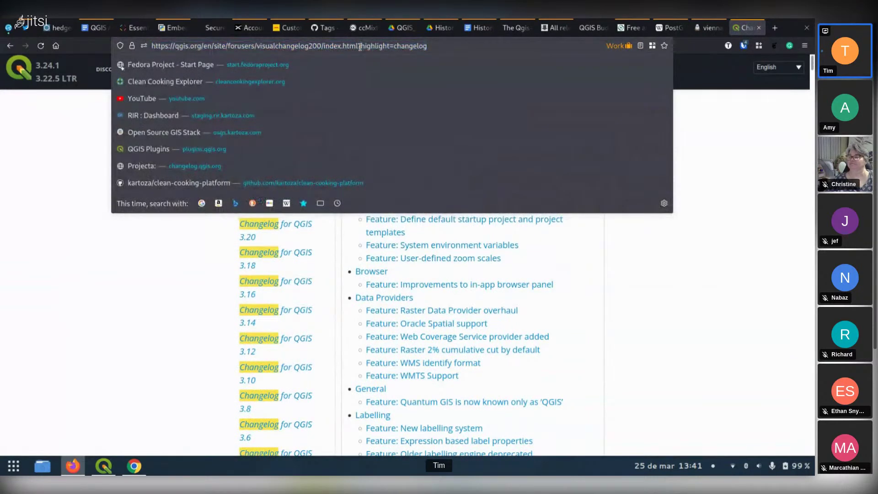
{"action": "left_click_drag", "start_coordinate": [360, 46], "coordinate": [479, 47]}
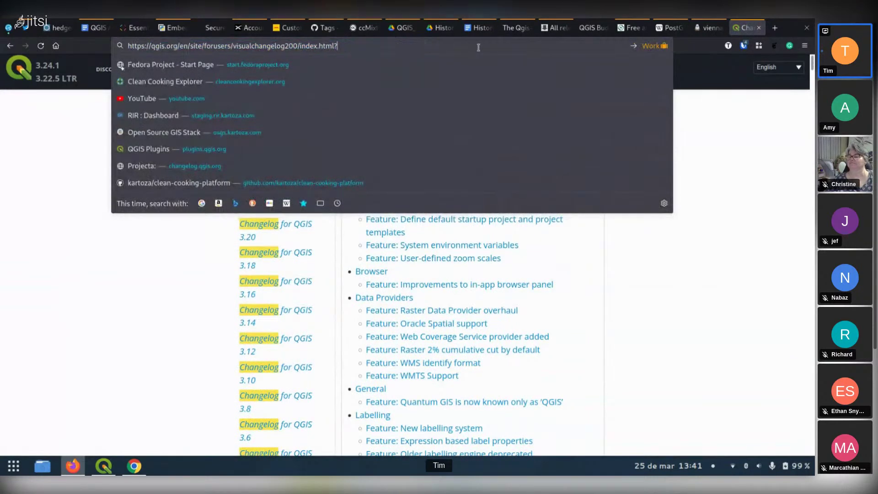
{"action": "key", "text": "BackSpace"}
{"action": "key", "text": "BackSpace"}
{"action": "key", "text": "Return"}
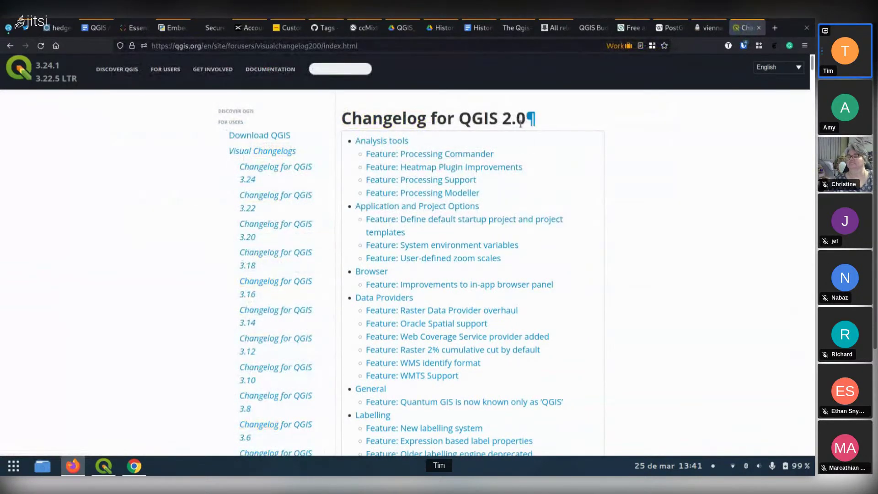
Examine the QGIS 2.0 changelog's feature entries, from the analysis tools through the in-app browser panel improvements
{"action": "scroll", "coordinate": [505, 224], "scroll_direction": "down", "scroll_amount": 10}
{"action": "scroll", "coordinate": [506, 224], "scroll_direction": "down", "scroll_amount": 10}
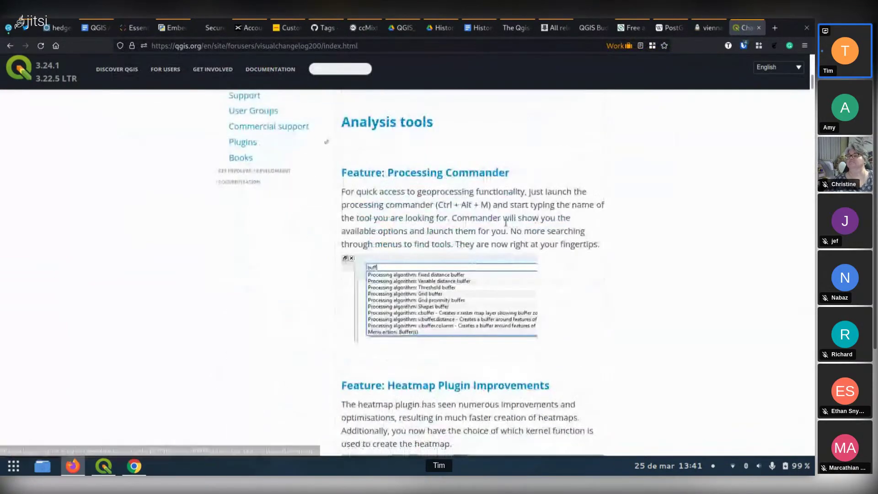
{"action": "scroll", "coordinate": [506, 223], "scroll_direction": "down", "scroll_amount": 7}
{"action": "scroll", "coordinate": [493, 247], "scroll_direction": "up", "scroll_amount": 2}
{"action": "scroll", "coordinate": [492, 248], "scroll_direction": "down", "scroll_amount": 5}
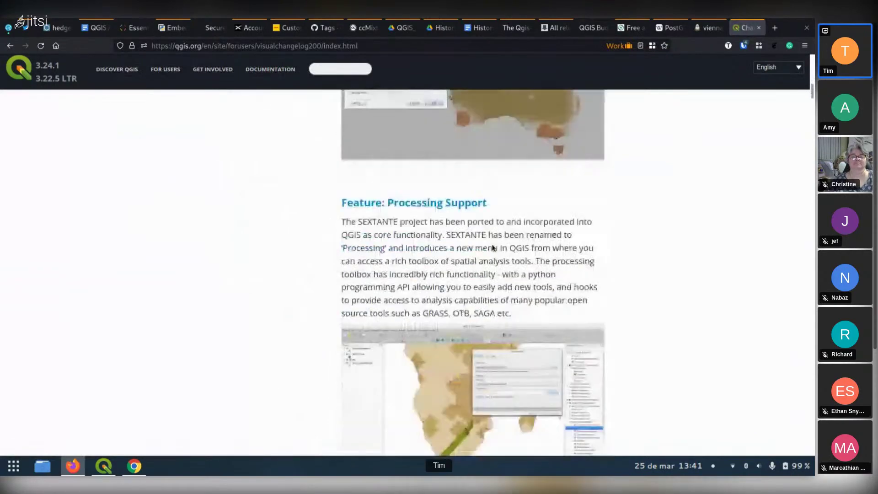
{"action": "scroll", "coordinate": [493, 248], "scroll_direction": "down", "scroll_amount": 7}
{"action": "scroll", "coordinate": [493, 248], "scroll_direction": "down", "scroll_amount": 5}
{"action": "scroll", "coordinate": [492, 247], "scroll_direction": "down", "scroll_amount": 12}
{"action": "scroll", "coordinate": [493, 248], "scroll_direction": "down", "scroll_amount": 12}
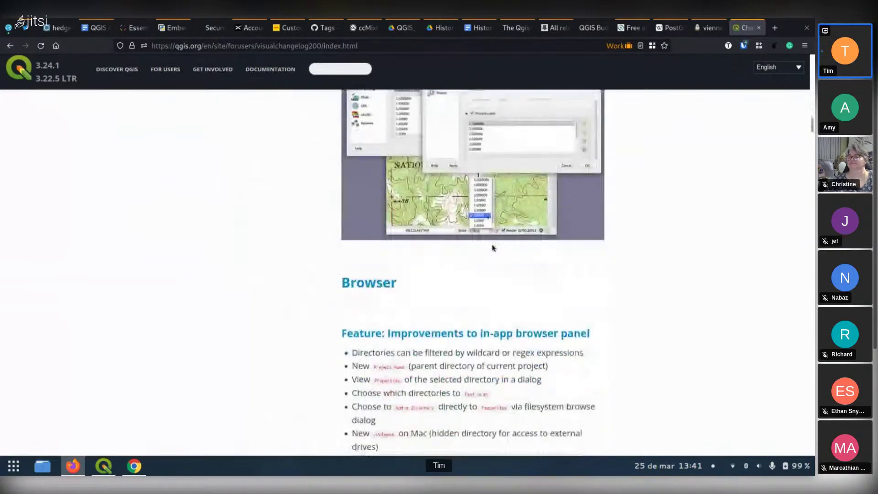
{"action": "scroll", "coordinate": [493, 248], "scroll_direction": "down", "scroll_amount": 5}
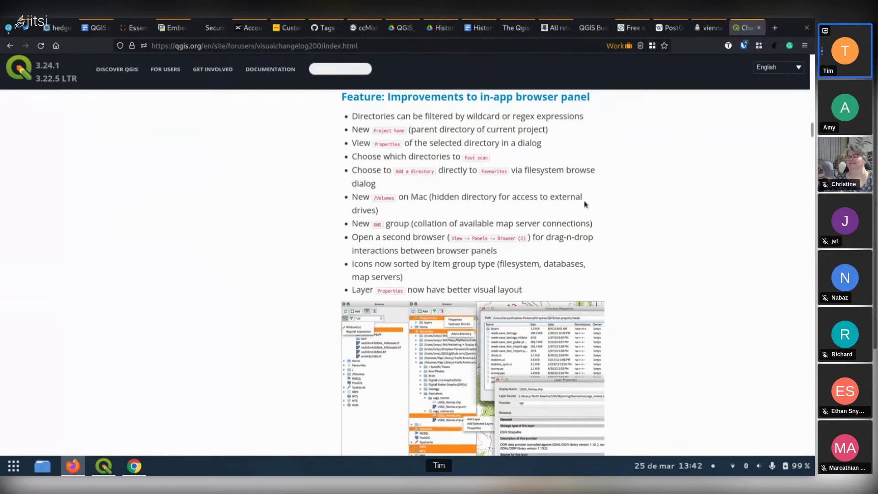
{"action": "scroll", "coordinate": [566, 179], "scroll_direction": "up", "scroll_amount": 10}
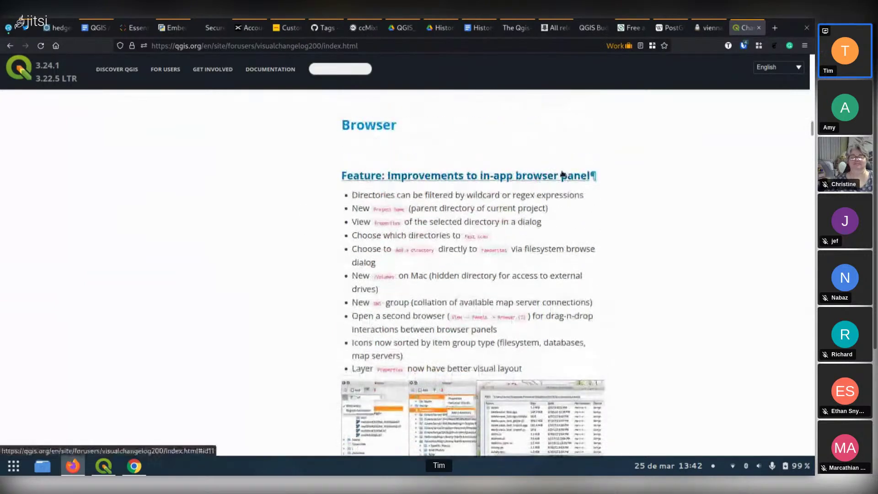
{"action": "scroll", "coordinate": [562, 171], "scroll_direction": "up", "scroll_amount": 15}
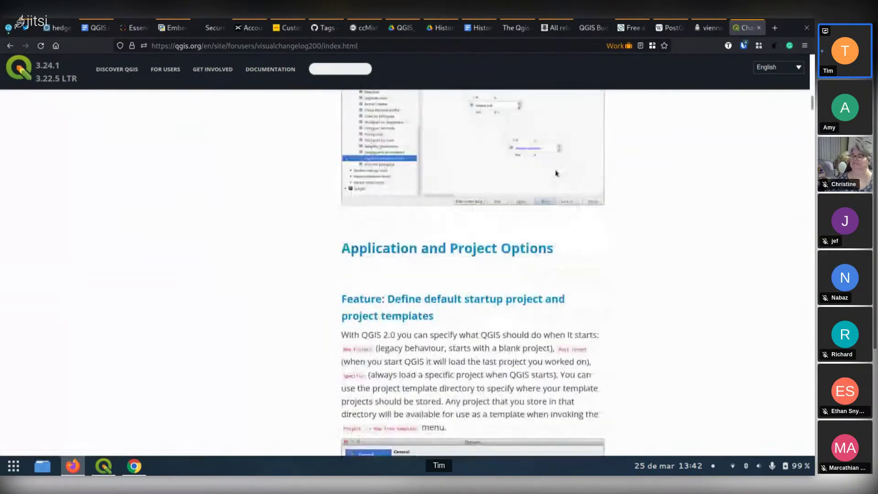
{"action": "scroll", "coordinate": [556, 173], "scroll_direction": "up", "scroll_amount": 10}
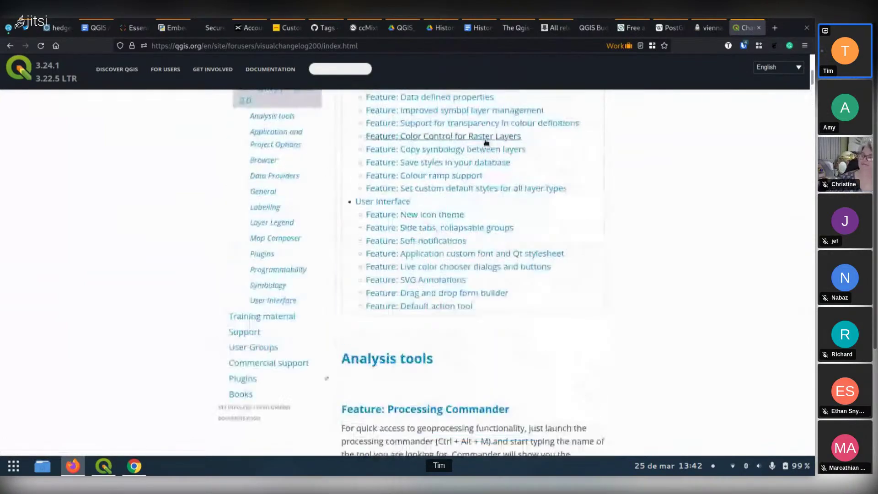
Return to the HistoryOfQGIS document and review the 2009 to 2012 entries and the 2013 QGIS 2.0 Dufour notes
{"action": "left_click", "coordinate": [478, 27]}
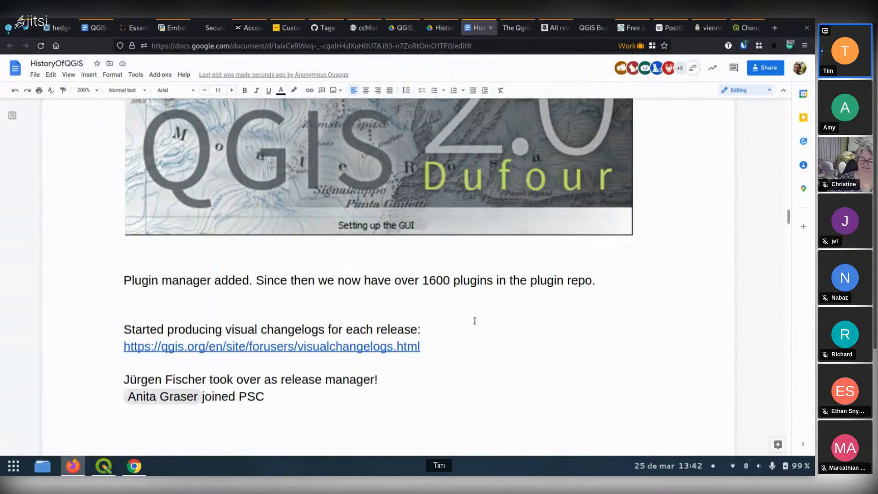
{"action": "scroll", "coordinate": [475, 320], "scroll_direction": "up", "scroll_amount": 10}
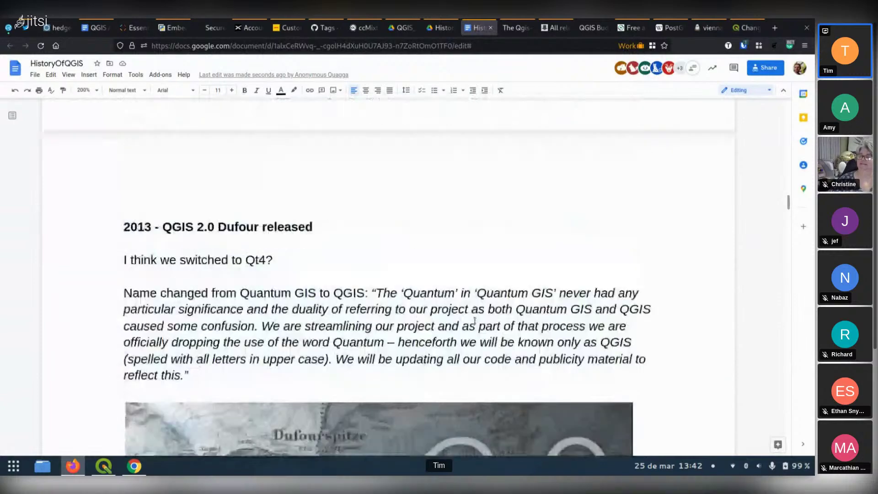
{"action": "scroll", "coordinate": [474, 320], "scroll_direction": "up", "scroll_amount": 4}
{"action": "scroll", "coordinate": [475, 320], "scroll_direction": "up", "scroll_amount": 4}
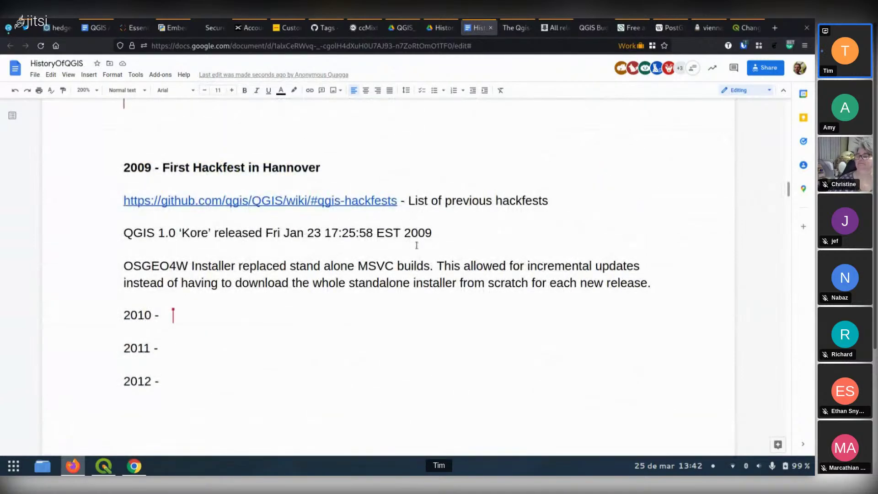
{"action": "scroll", "coordinate": [417, 243], "scroll_direction": "down", "scroll_amount": 8}
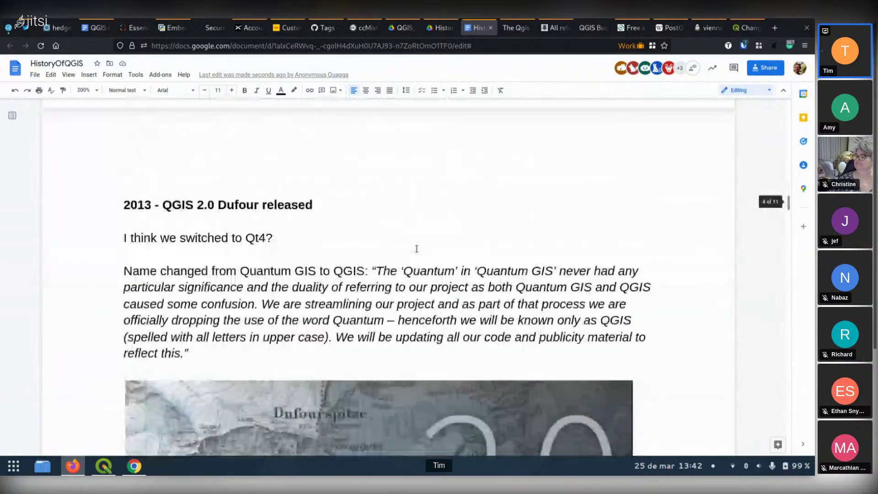
{"action": "scroll", "coordinate": [417, 248], "scroll_direction": "down", "scroll_amount": 1}
{"action": "scroll", "coordinate": [417, 249], "scroll_direction": "down", "scroll_amount": 6}
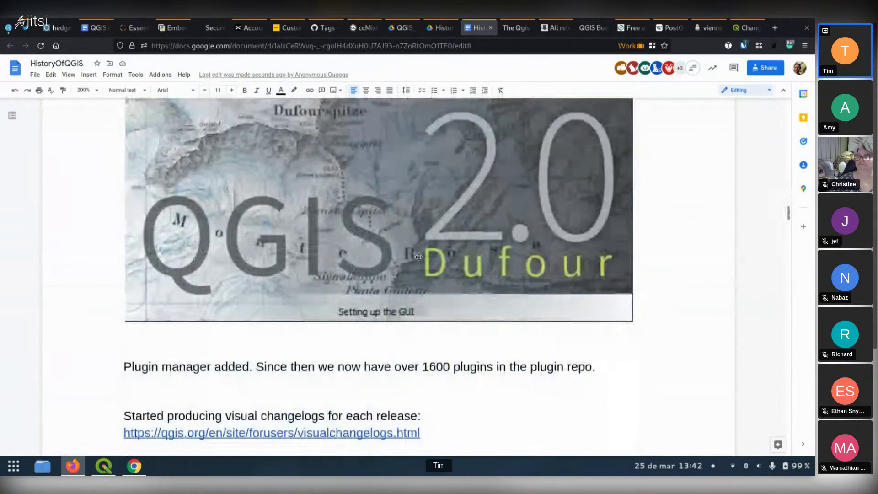
{"action": "scroll", "coordinate": [424, 272], "scroll_direction": "down", "scroll_amount": 3}
{"action": "scroll", "coordinate": [434, 288], "scroll_direction": "down", "scroll_amount": 1}
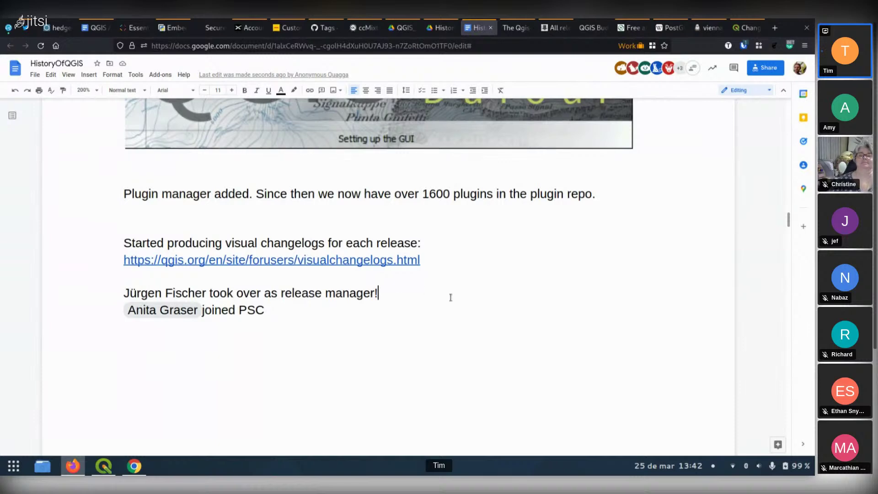
Place the cursor after the PSC membership line, and recheck the year headings from 2009 to the 2013 release
{"action": "left_click", "coordinate": [299, 310]}
{"action": "scroll", "coordinate": [394, 310], "scroll_direction": "up", "scroll_amount": 3}
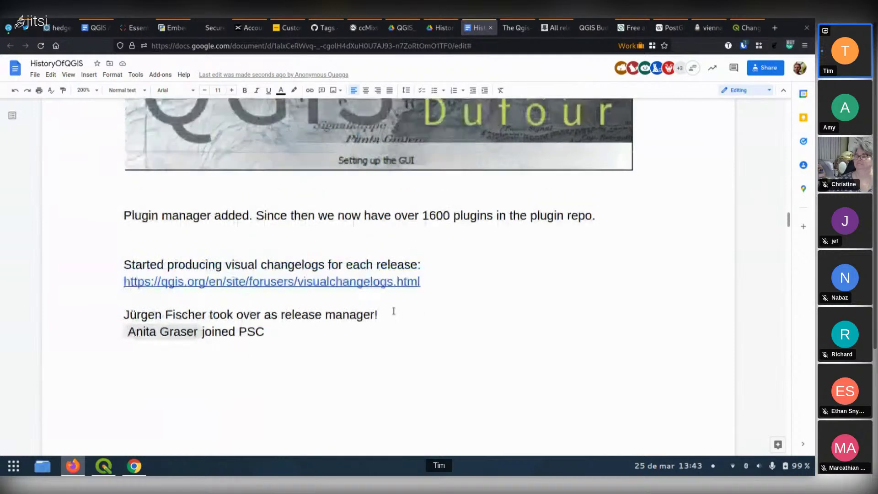
{"action": "scroll", "coordinate": [395, 311], "scroll_direction": "up", "scroll_amount": 10}
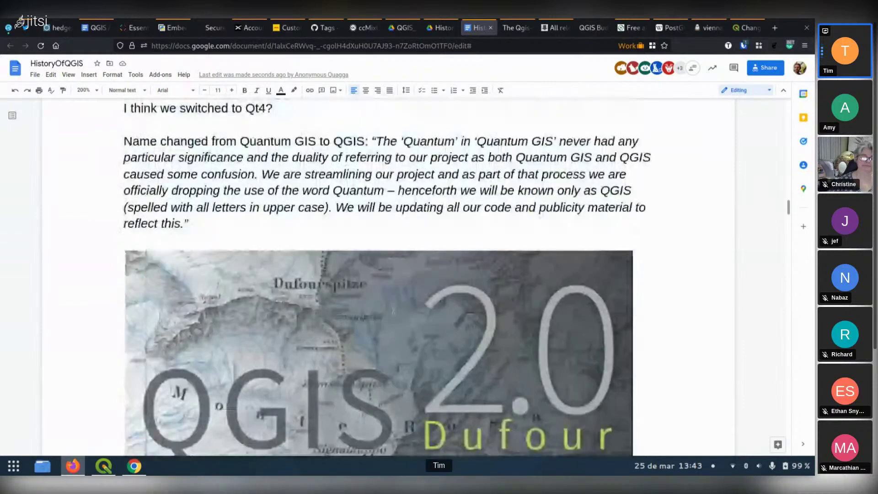
{"action": "scroll", "coordinate": [394, 311], "scroll_direction": "up", "scroll_amount": 10}
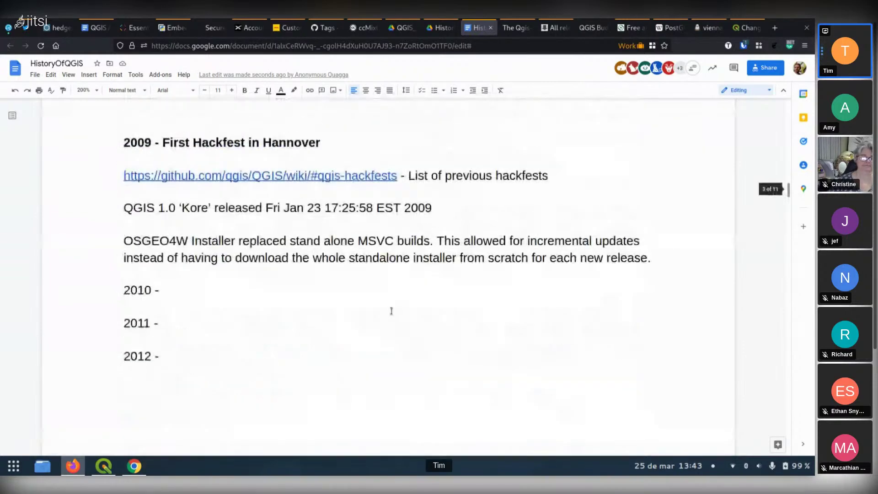
{"action": "scroll", "coordinate": [391, 311], "scroll_direction": "down", "scroll_amount": 10}
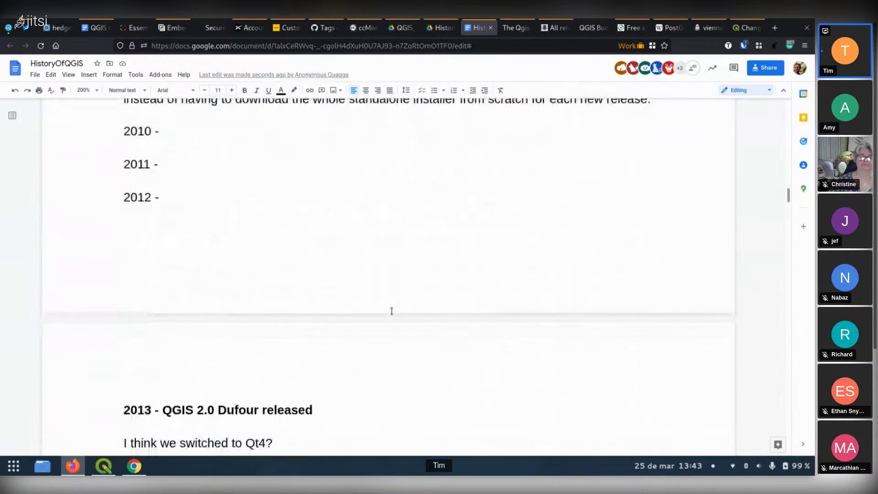
{"action": "scroll", "coordinate": [391, 311], "scroll_direction": "down", "scroll_amount": 3}
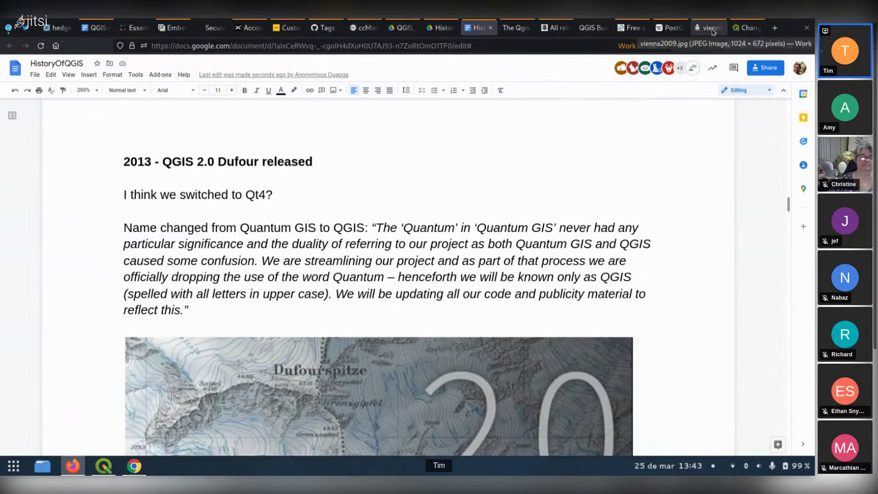
Load osgeo.org in the browser tab that holds the FOSS4G conference site
{"action": "left_click", "coordinate": [635, 30]}
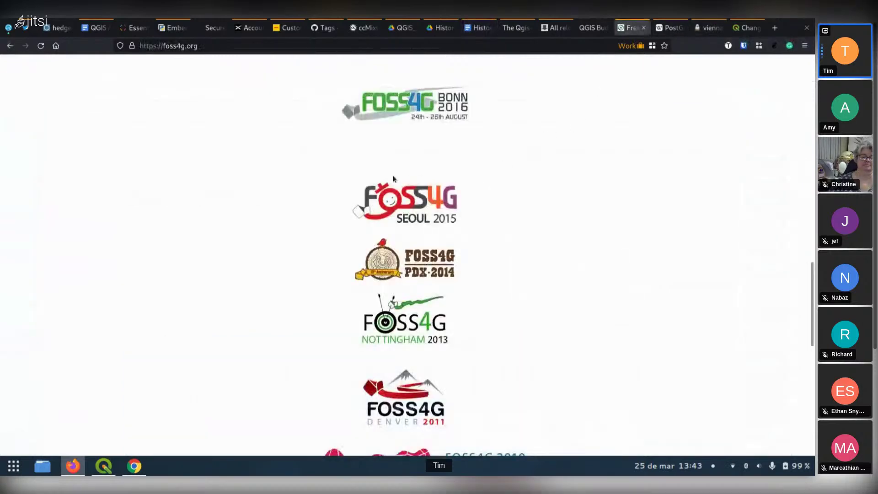
{"action": "scroll", "coordinate": [88, 154], "scroll_direction": "up", "scroll_amount": 5}
{"action": "left_click", "coordinate": [197, 45]}
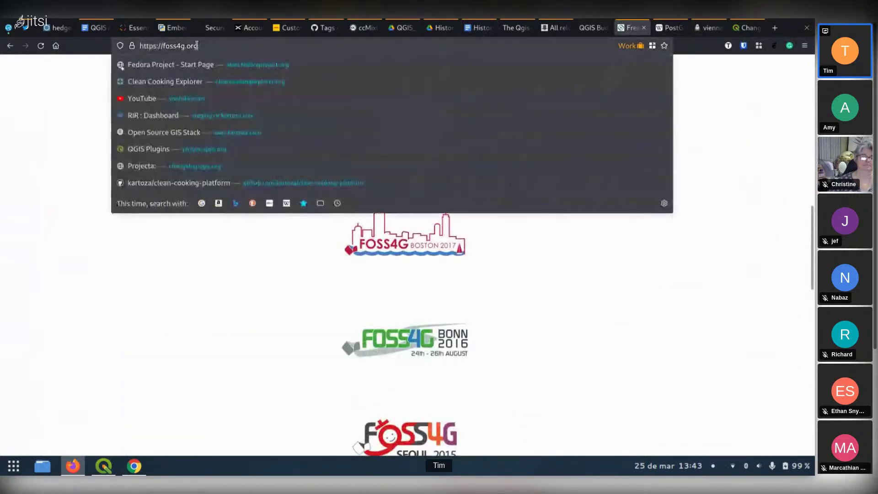
{"action": "type", "text": "osgeo"}
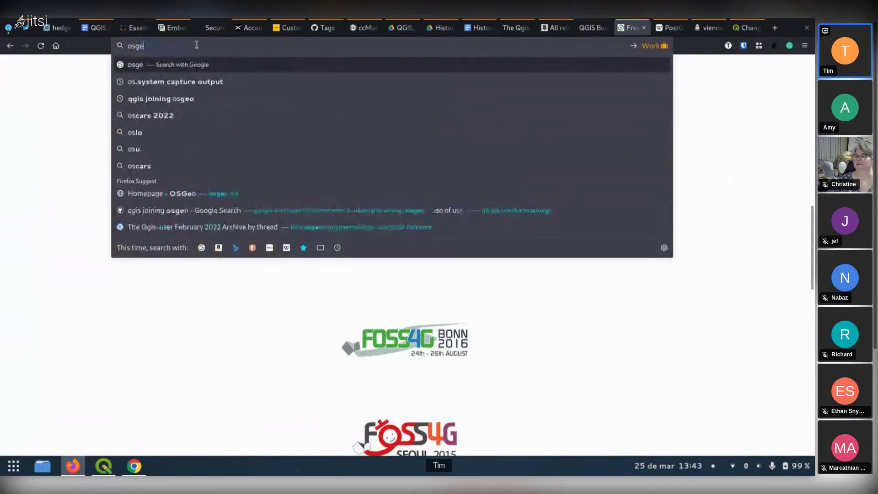
{"action": "type", "text": ".org"}
{"action": "key", "text": "Return"}
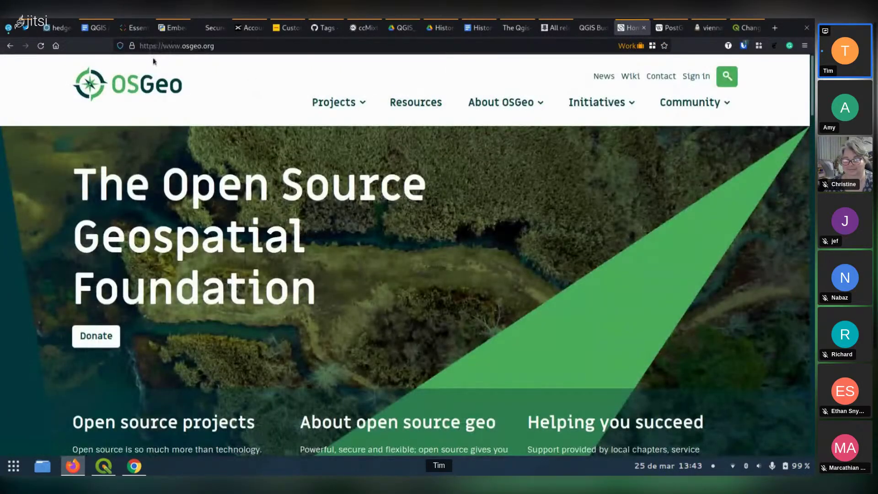
Open the QGIS Desktop page from the OSGeo projects list and review its description, team photo, key features and implemented standards
{"action": "mouse_move", "coordinate": [335, 102]}
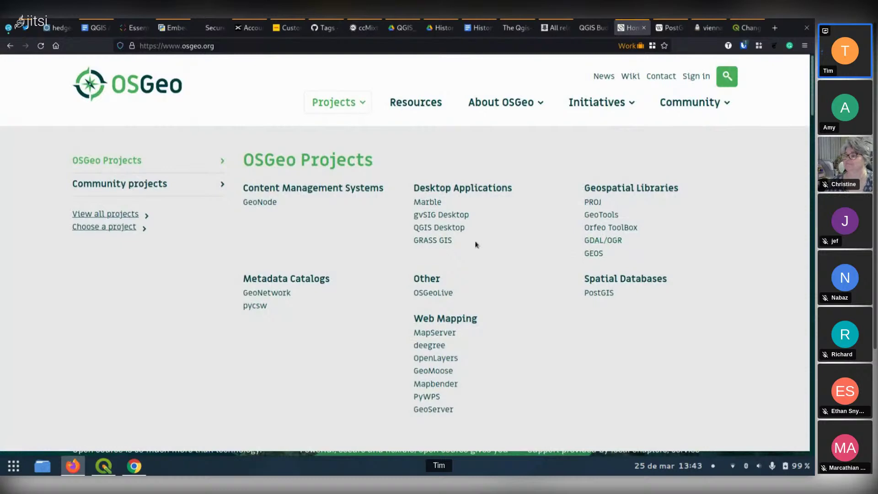
{"action": "left_click", "coordinate": [450, 228]}
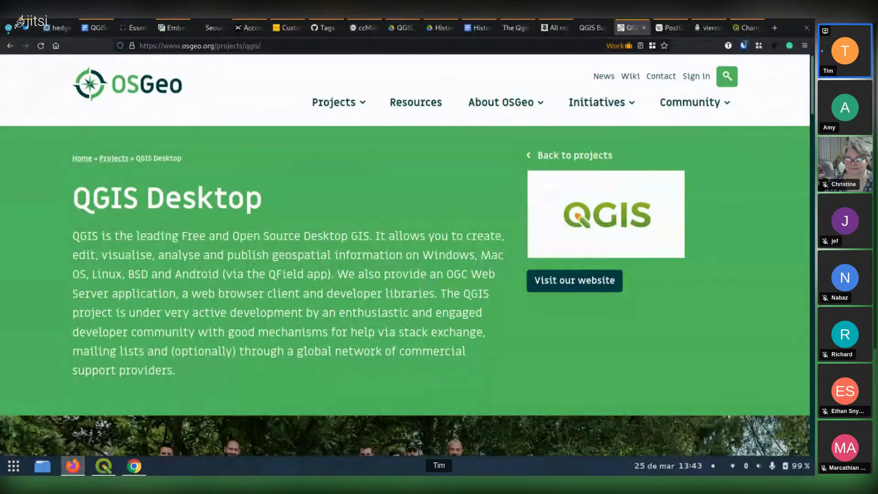
{"action": "scroll", "coordinate": [425, 279], "scroll_direction": "down", "scroll_amount": 3}
{"action": "scroll", "coordinate": [424, 279], "scroll_direction": "down", "scroll_amount": 8}
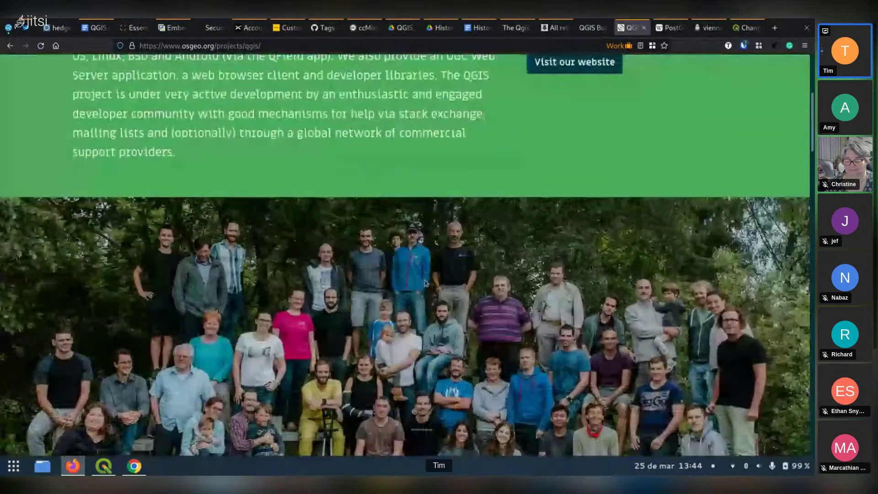
{"action": "scroll", "coordinate": [424, 283], "scroll_direction": "down", "scroll_amount": 2}
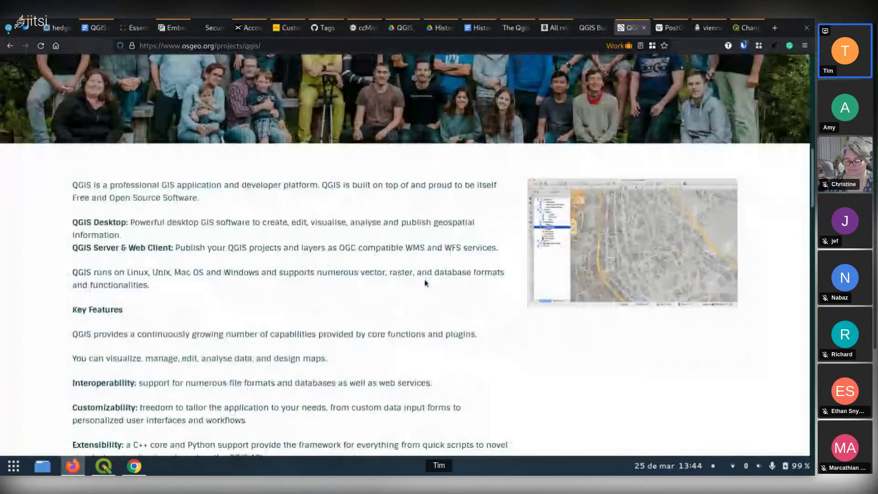
{"action": "scroll", "coordinate": [424, 283], "scroll_direction": "down", "scroll_amount": 5}
{"action": "scroll", "coordinate": [424, 283], "scroll_direction": "down", "scroll_amount": 5}
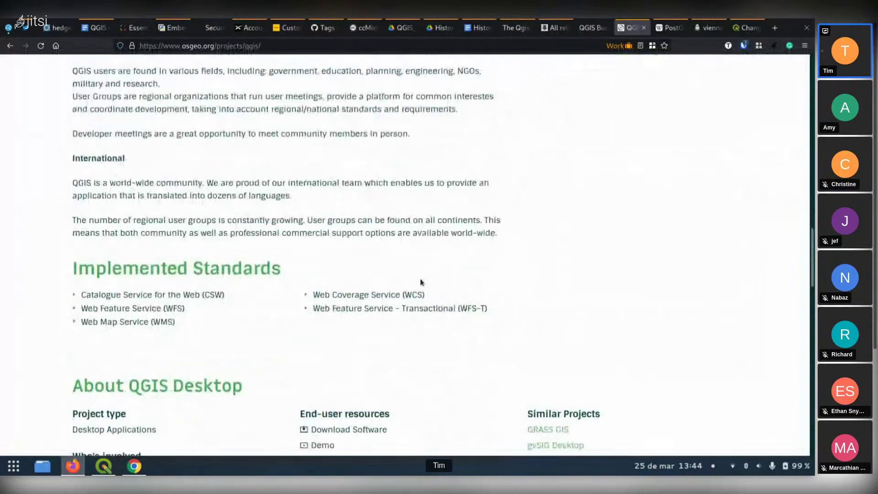
{"action": "scroll", "coordinate": [425, 283], "scroll_direction": "up", "scroll_amount": 3}
{"action": "scroll", "coordinate": [425, 282], "scroll_direction": "up", "scroll_amount": 10}
{"action": "scroll", "coordinate": [412, 270], "scroll_direction": "up", "scroll_amount": 4}
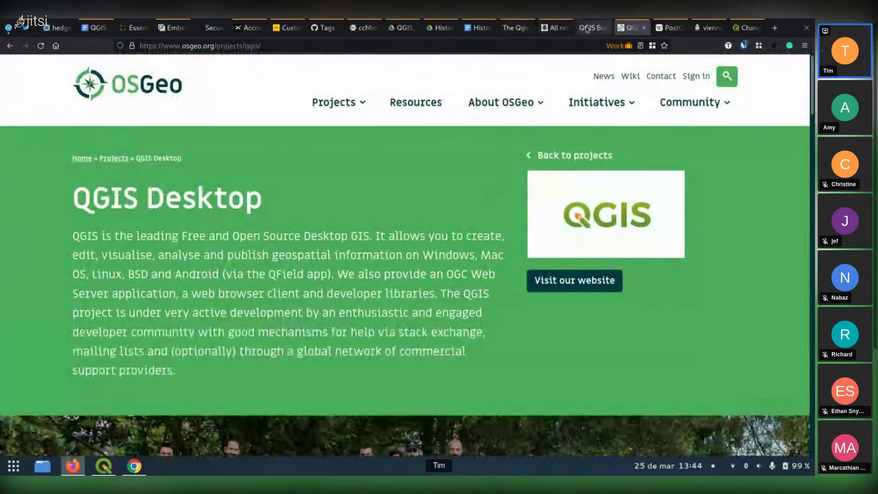
Return to the HistoryOfQGIS document and show the new website entry that mentions the Bristol hackfest
{"action": "left_click", "coordinate": [480, 27]}
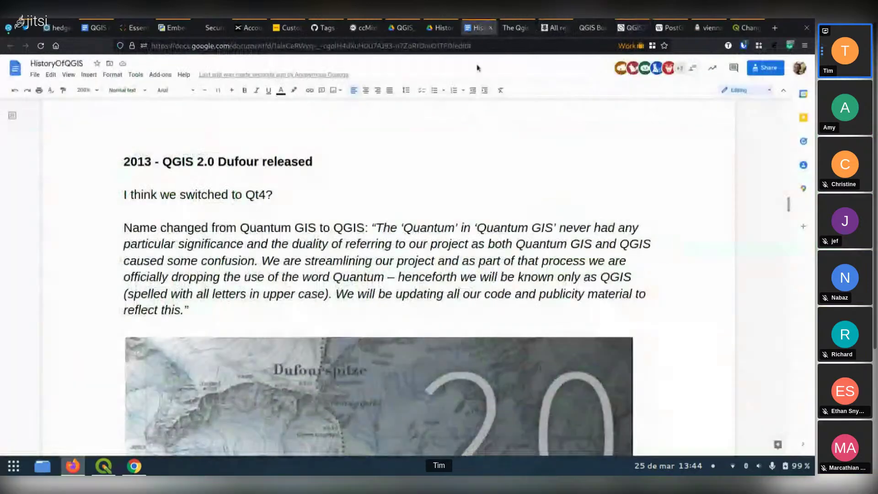
{"action": "scroll", "coordinate": [473, 239], "scroll_direction": "down", "scroll_amount": 5}
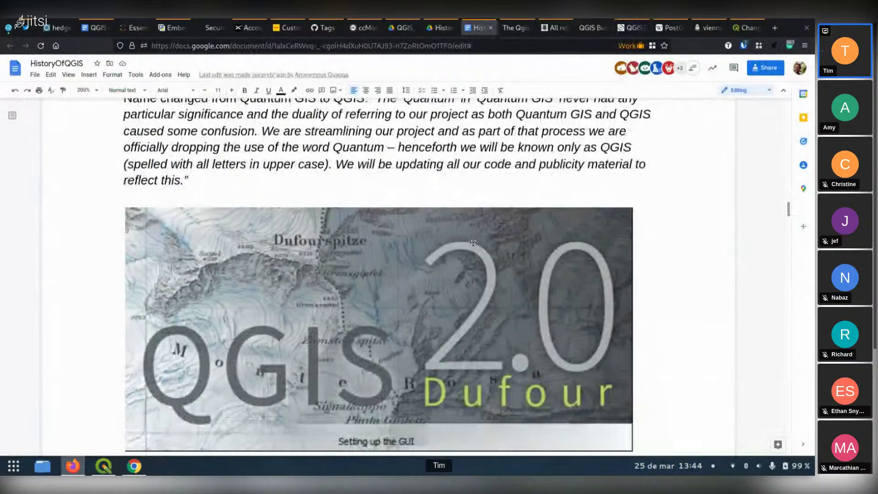
{"action": "scroll", "coordinate": [473, 242], "scroll_direction": "down", "scroll_amount": 15}
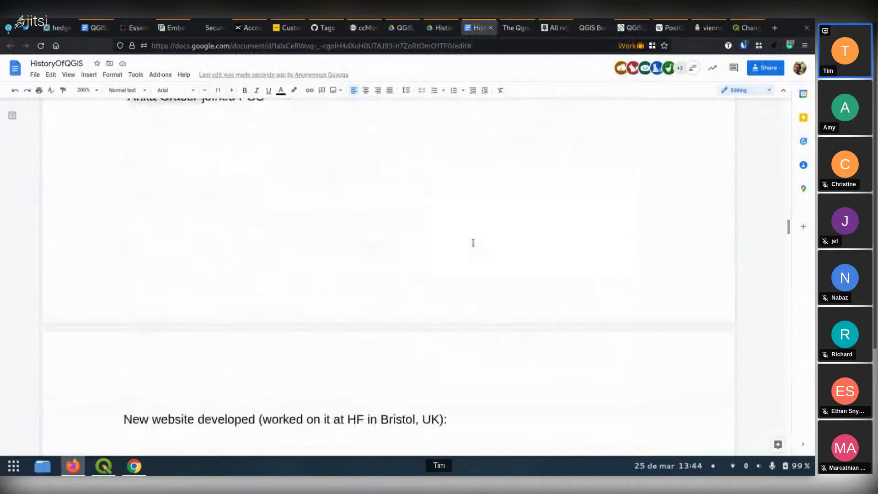
{"action": "scroll", "coordinate": [474, 242], "scroll_direction": "down", "scroll_amount": 8}
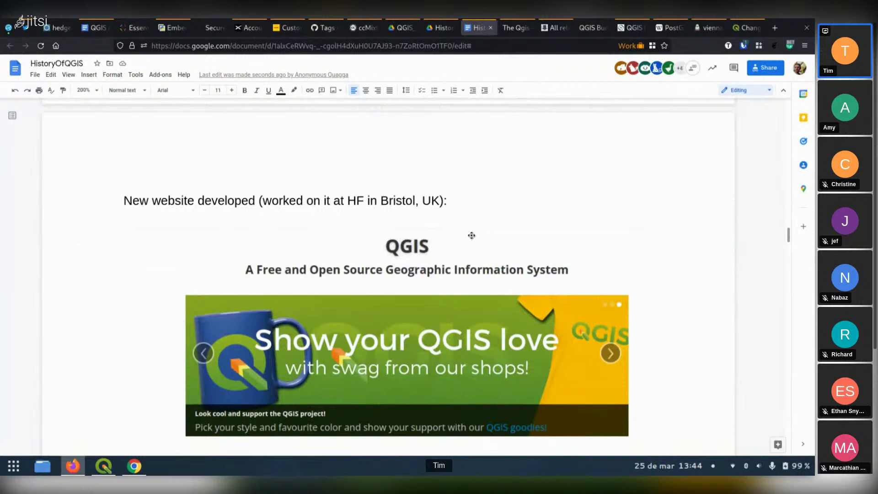
{"action": "left_click", "coordinate": [463, 200]}
Shorten the QGIS 2.0 changelog tab's address to qgis.org and load the site's home page
{"action": "left_click", "coordinate": [739, 28]}
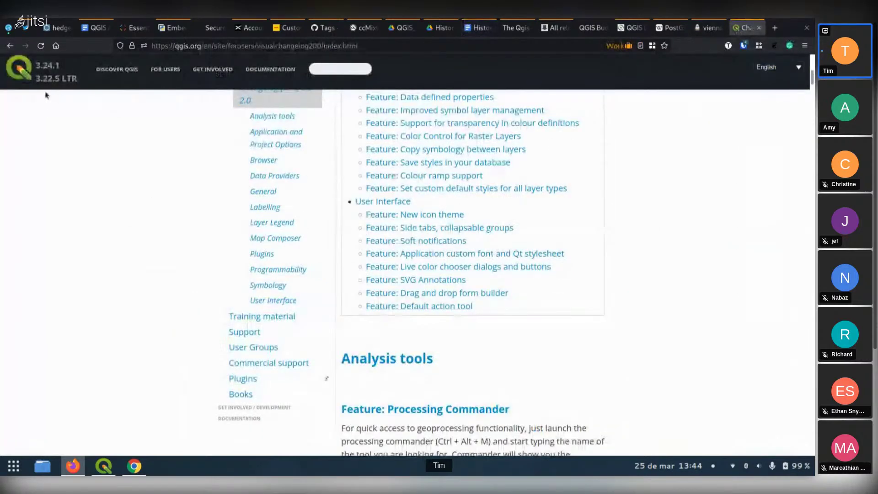
{"action": "left_click_drag", "start_coordinate": [203, 46], "coordinate": [434, 49]}
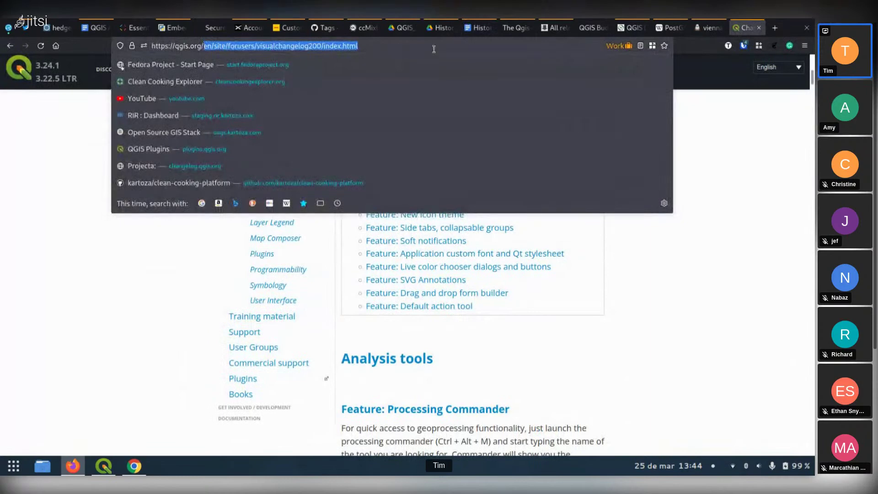
{"action": "key", "text": "BackSpace"}
{"action": "key", "text": "Return"}
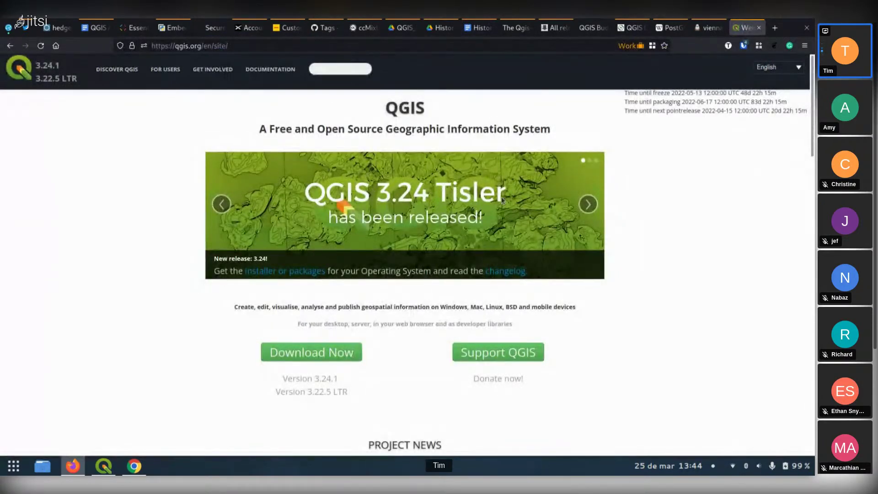
{"action": "scroll", "coordinate": [605, 187], "scroll_direction": "down", "scroll_amount": 6}
{"action": "scroll", "coordinate": [605, 186], "scroll_direction": "up", "scroll_amount": 6}
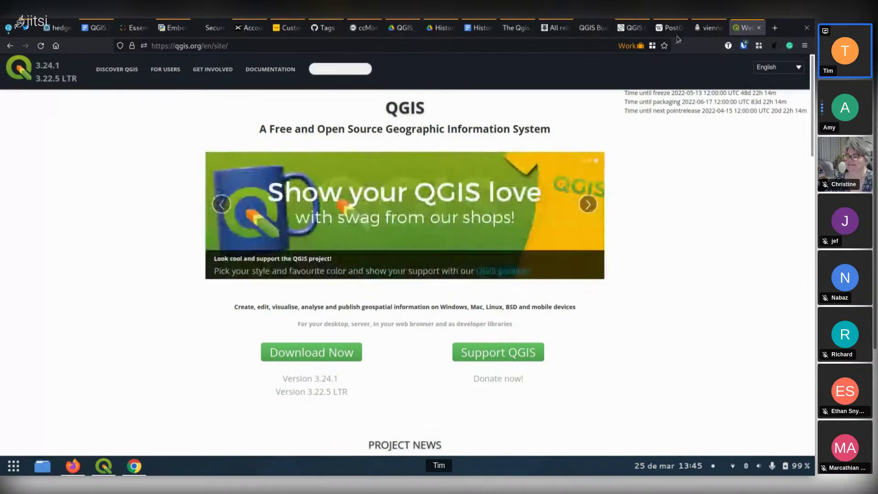
{"action": "right_click", "coordinate": [772, 31]}
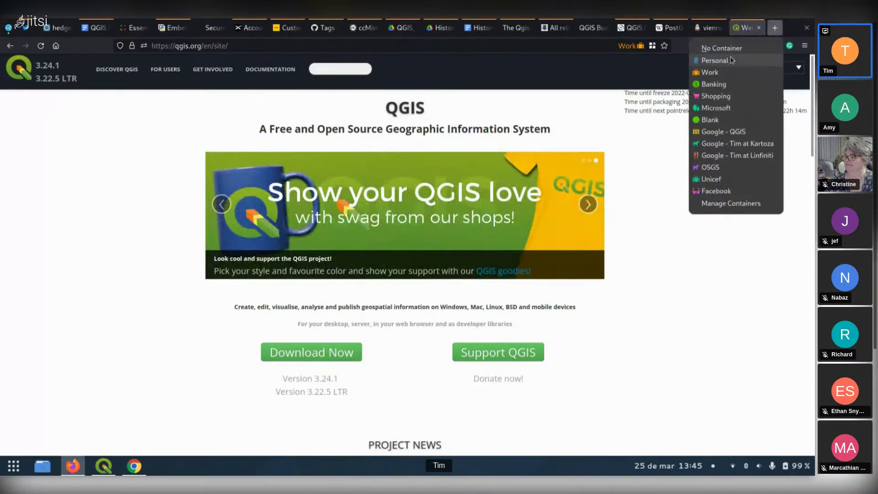
{"action": "left_click", "coordinate": [719, 73]}
{"action": "left_click", "coordinate": [457, 46]}
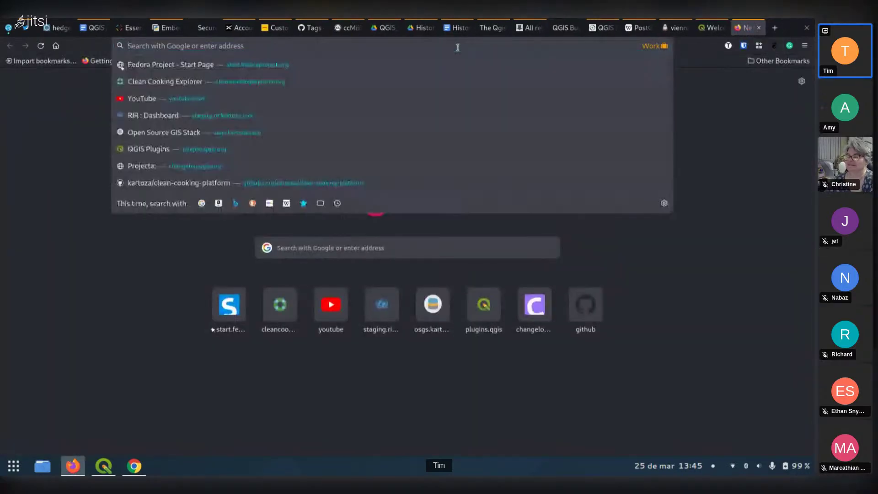
{"action": "type", "text": "https://trac.osgeo.org/qgis/ticket/1"}
{"action": "key", "text": "Return"}
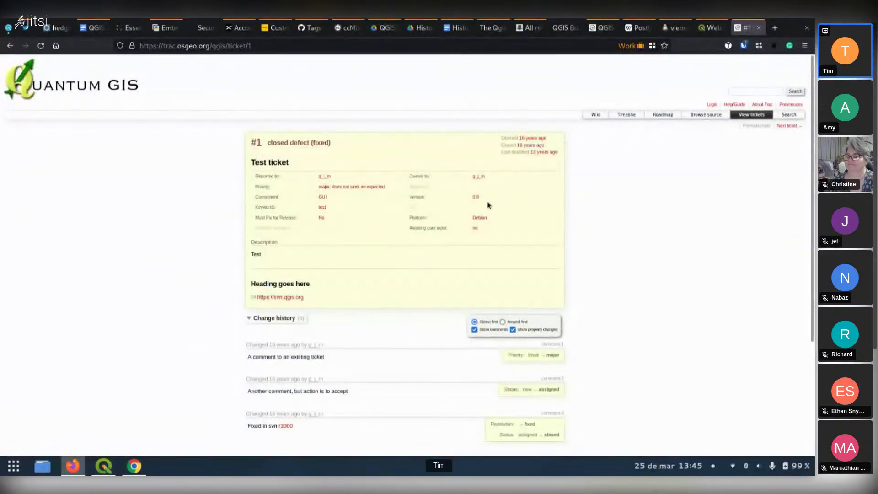
Enlarge the Trac ticket page to 180% and review the fields and description of test ticket #1
{"action": "key", "text": "ctrl+plus"}
{"action": "key", "text": "ctrl+plus"}
{"action": "key", "text": "ctrl+plus"}
{"action": "key", "text": "ctrl+plus"}
{"action": "key", "text": "ctrl+plus"}
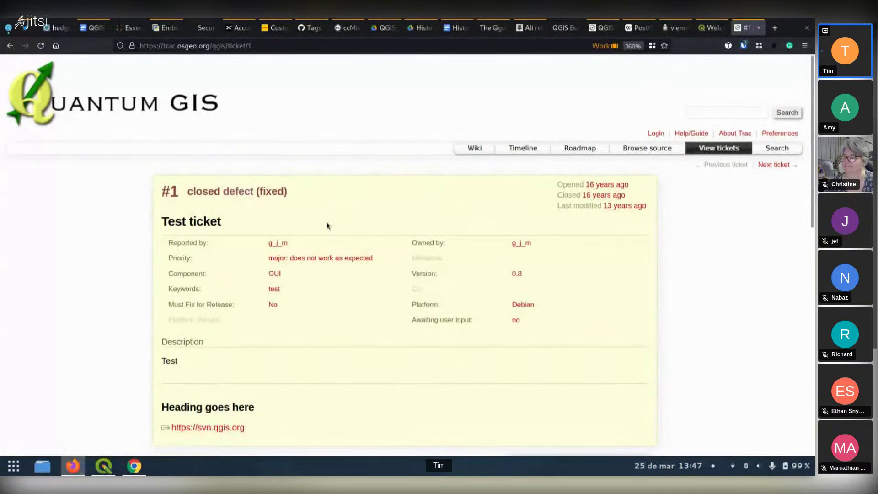
{"action": "key", "text": "ctrl+plus"}
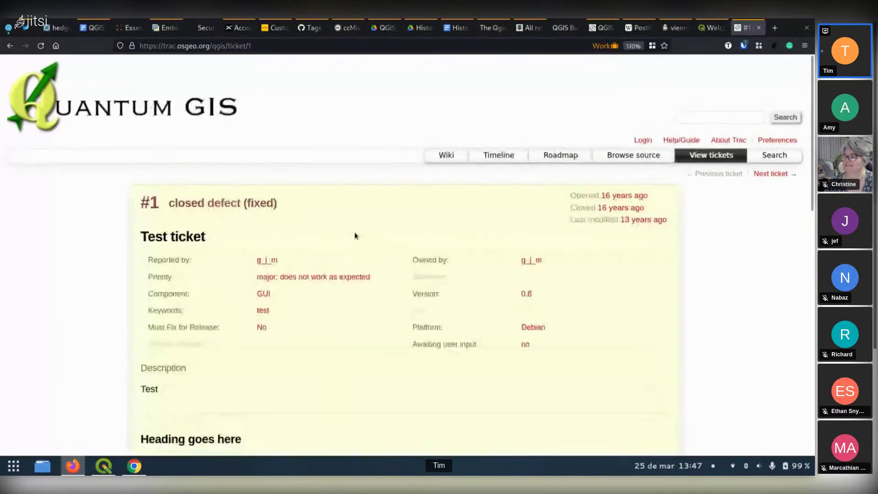
{"action": "key", "text": "ctrl+plus"}
{"action": "scroll", "coordinate": [354, 235], "scroll_direction": "down", "scroll_amount": 5}
{"action": "scroll", "coordinate": [355, 236], "scroll_direction": "up", "scroll_amount": 1}
{"action": "scroll", "coordinate": [355, 236], "scroll_direction": "up", "scroll_amount": 5}
{"action": "scroll", "coordinate": [355, 235], "scroll_direction": "down", "scroll_amount": 3}
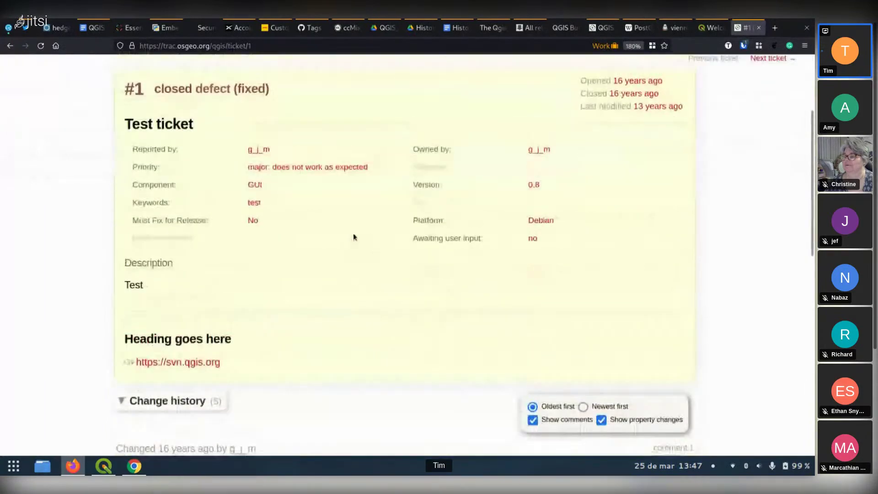
{"action": "scroll", "coordinate": [354, 237], "scroll_direction": "up", "scroll_amount": 3}
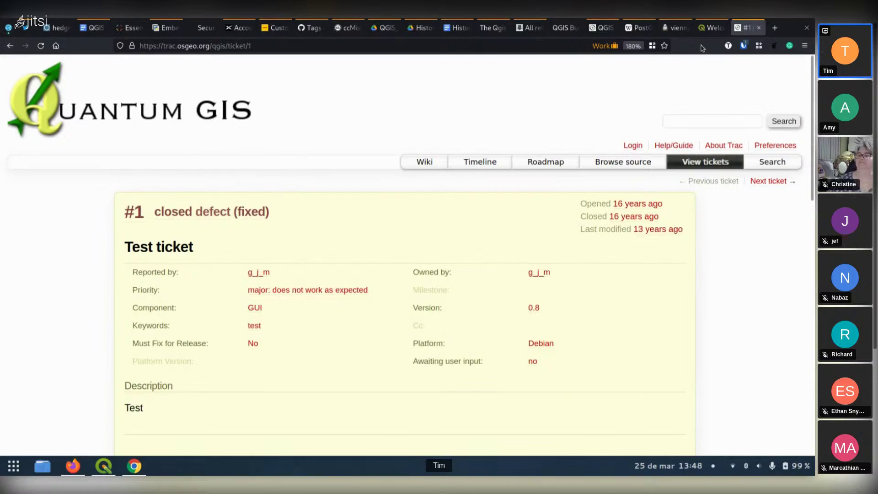
{"action": "right_click", "coordinate": [776, 28]}
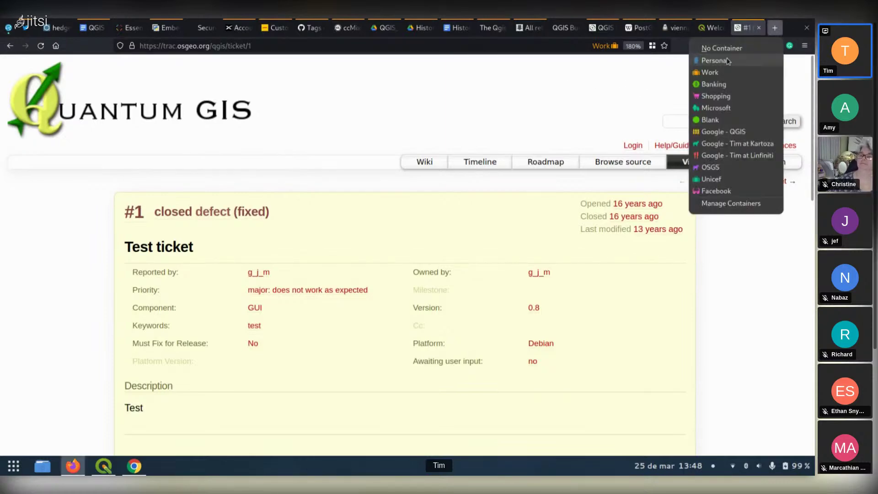
{"action": "left_click", "coordinate": [710, 72]}
{"action": "left_click", "coordinate": [561, 47]}
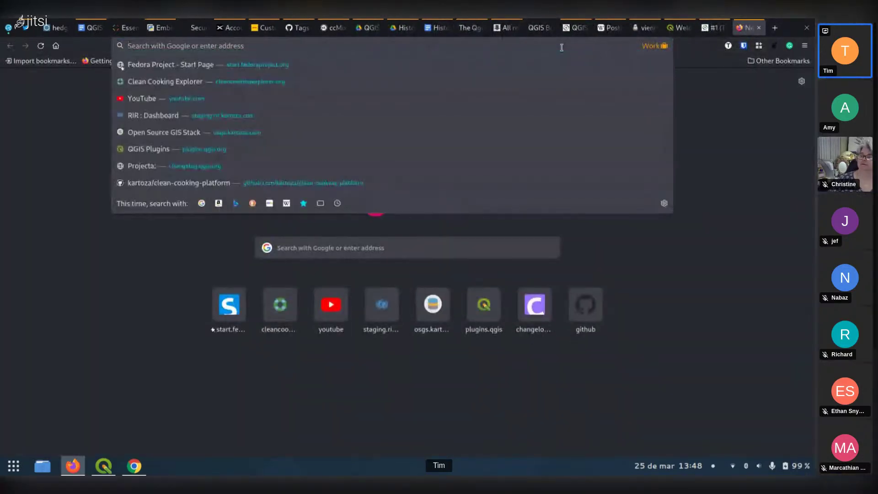
{"action": "type", "text": "http://old.www.osgeo.org/node/611"}
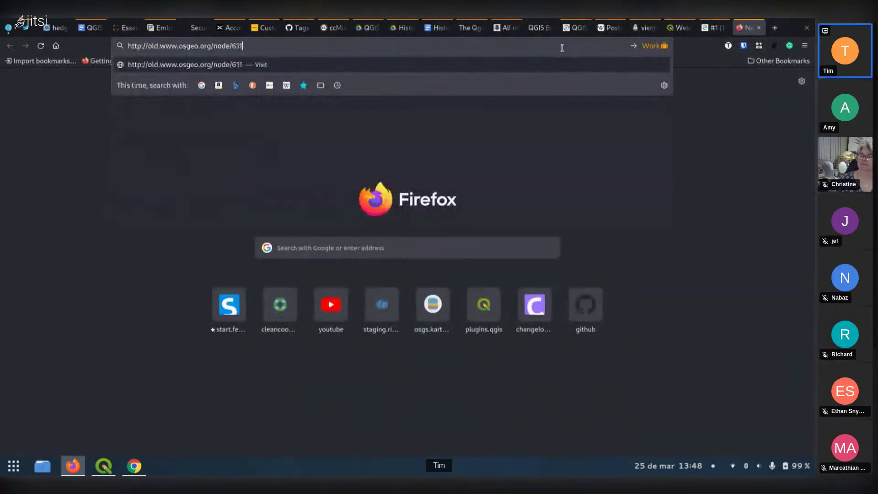
{"action": "key", "text": "Return"}
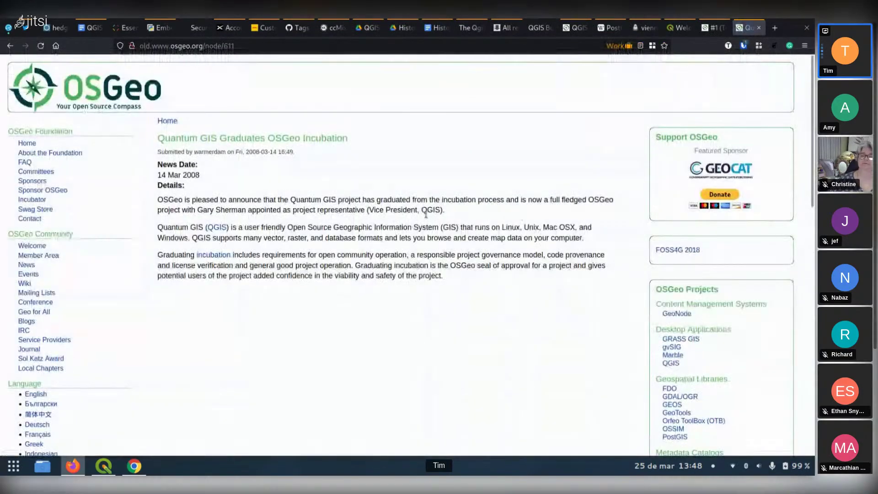
{"action": "key", "text": "ctrl+plus"}
{"action": "key", "text": "ctrl+plus"}
{"action": "key", "text": "ctrl+plus"}
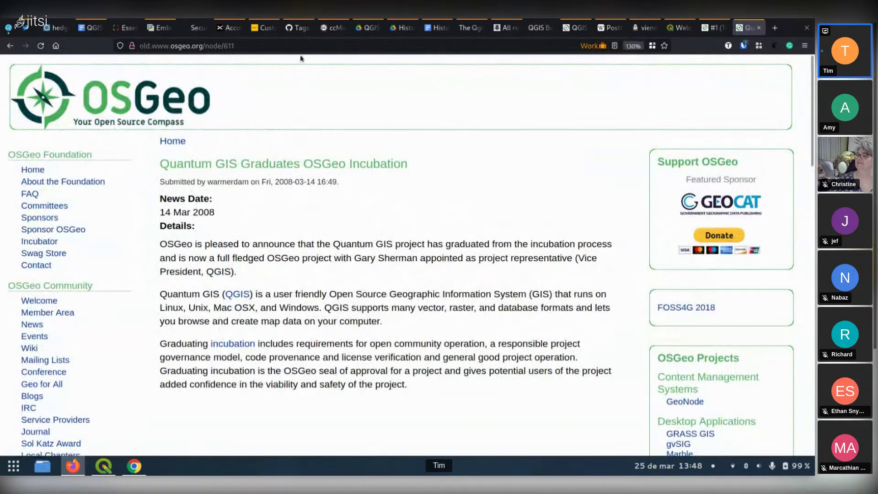
Copy the incubation article's address below the OSGeo graduation details in HistoryOfQGIS and add a blank line after the "OSGeo graduation:" line
{"action": "left_click", "coordinate": [279, 44]}
{"action": "key", "text": "ctrl+c"}
{"action": "left_click", "coordinate": [576, 77]}
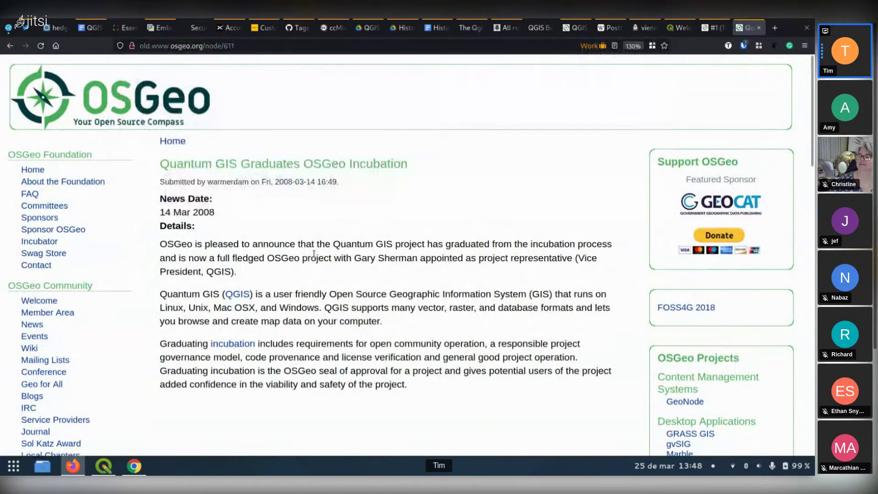
{"action": "left_click", "coordinate": [435, 29]}
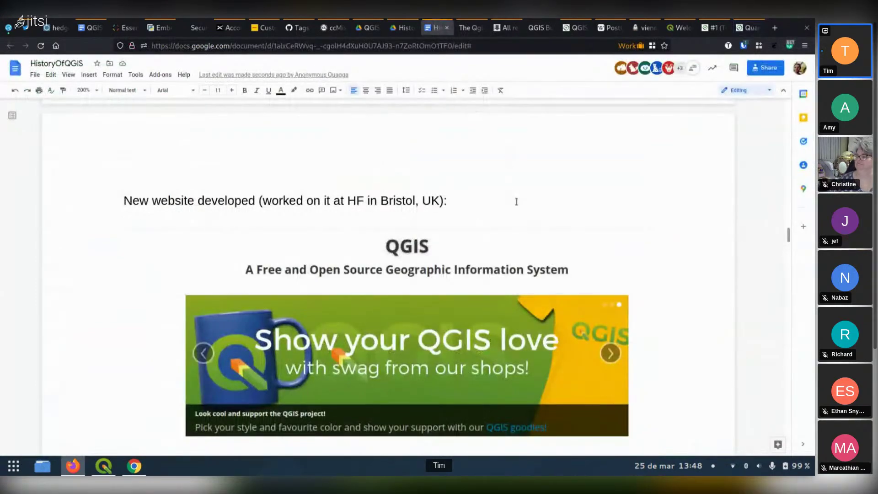
{"action": "scroll", "coordinate": [516, 202], "scroll_direction": "up", "scroll_amount": 3}
{"action": "scroll", "coordinate": [517, 202], "scroll_direction": "up", "scroll_amount": 10}
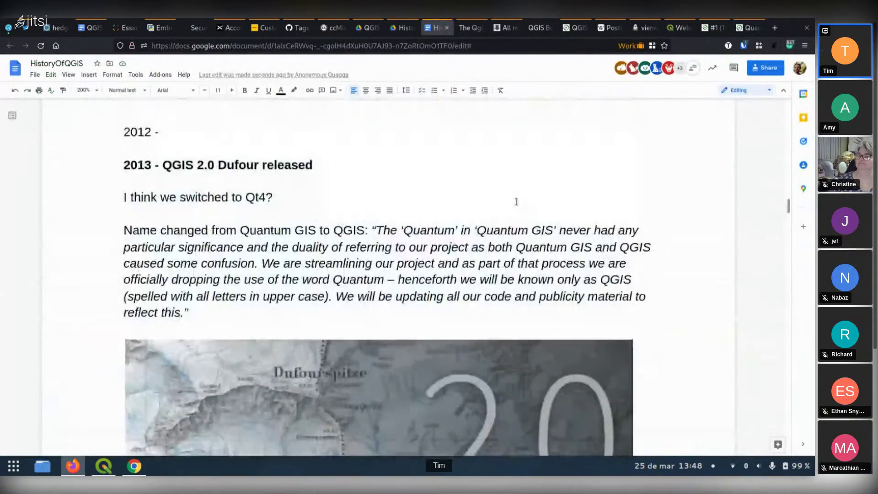
{"action": "scroll", "coordinate": [516, 201], "scroll_direction": "up", "scroll_amount": 4}
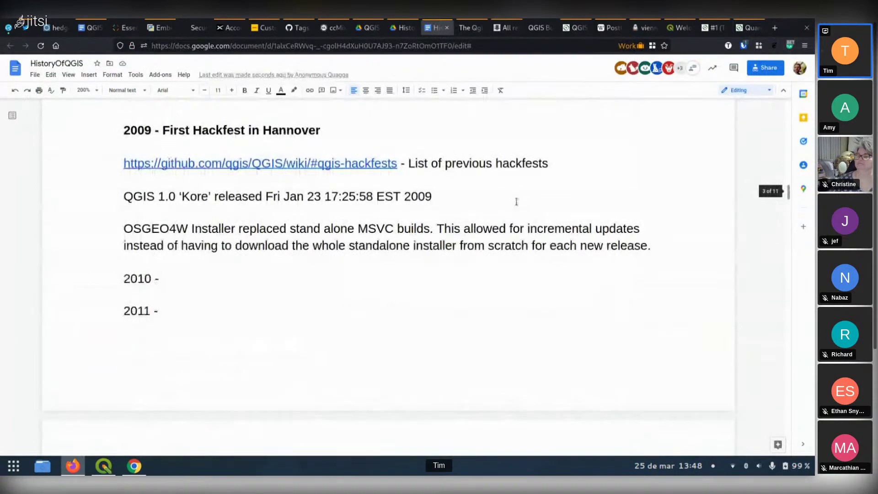
{"action": "scroll", "coordinate": [516, 202], "scroll_direction": "up", "scroll_amount": 6}
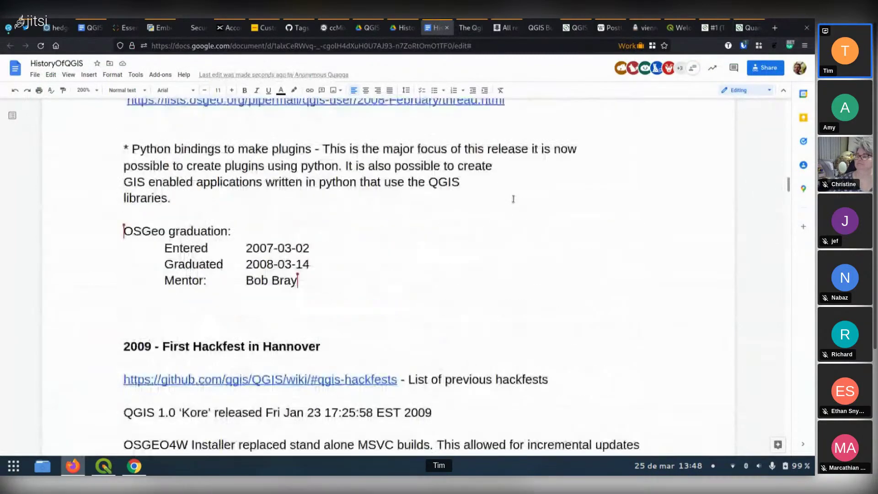
{"action": "left_click", "coordinate": [176, 408]}
{"action": "key", "text": "ctrl+v"}
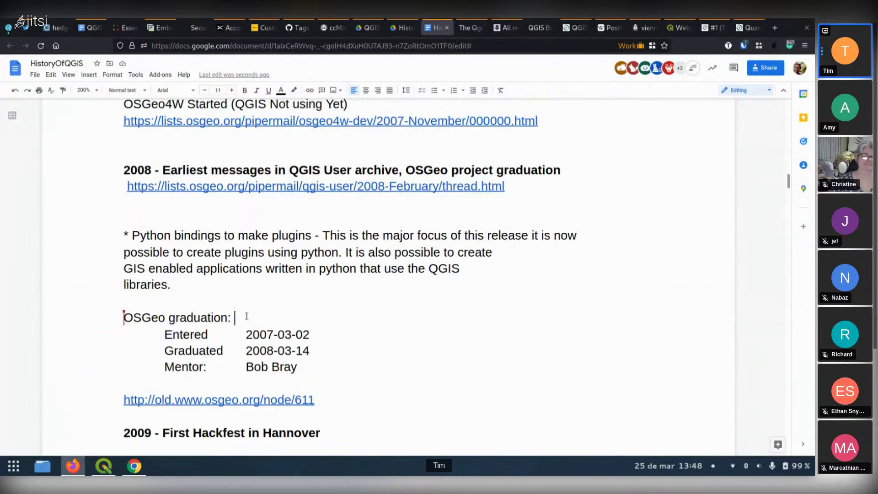
{"action": "key", "text": "Return"}
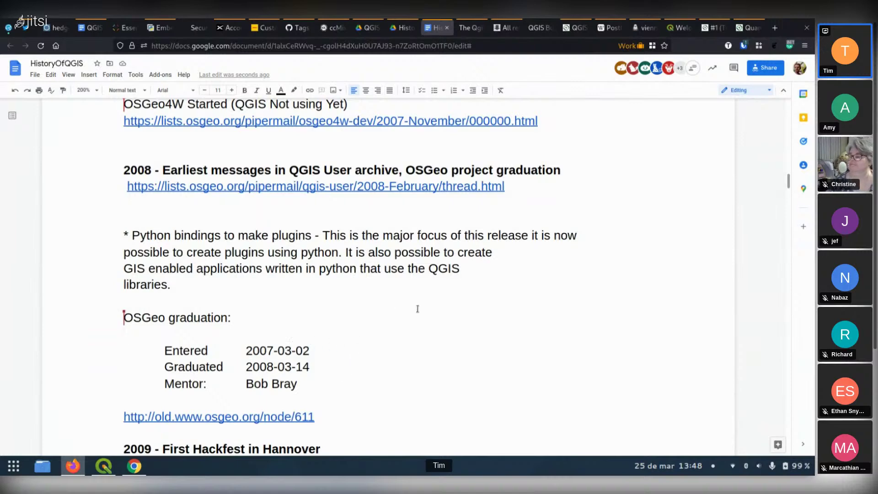
Review the 2013 QGIS 2.0 Dufour entry and the new website entry with its home page image
{"action": "scroll", "coordinate": [358, 342], "scroll_direction": "down", "scroll_amount": 3}
{"action": "scroll", "coordinate": [367, 322], "scroll_direction": "down", "scroll_amount": 15}
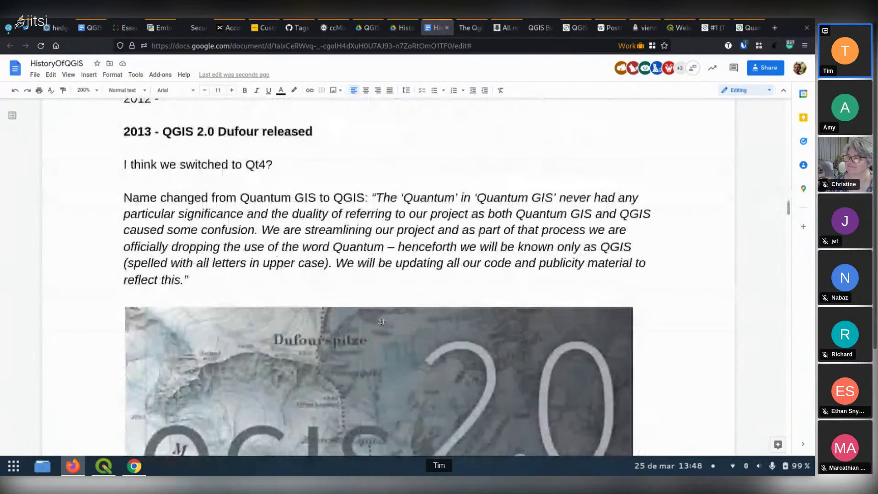
{"action": "scroll", "coordinate": [381, 321], "scroll_direction": "down", "scroll_amount": 12}
{"action": "scroll", "coordinate": [385, 321], "scroll_direction": "down", "scroll_amount": 5}
{"action": "scroll", "coordinate": [385, 321], "scroll_direction": "up", "scroll_amount": 4}
{"action": "scroll", "coordinate": [385, 322], "scroll_direction": "down", "scroll_amount": 2}
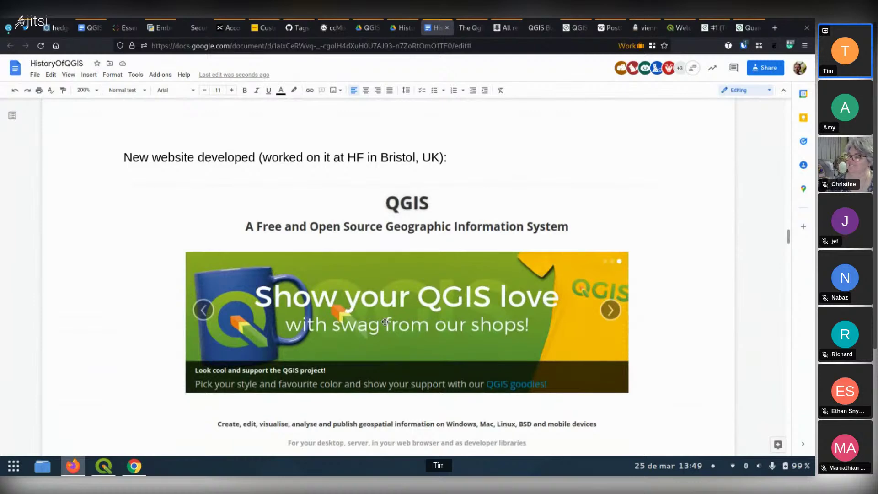
{"action": "scroll", "coordinate": [385, 322], "scroll_direction": "down", "scroll_amount": 2}
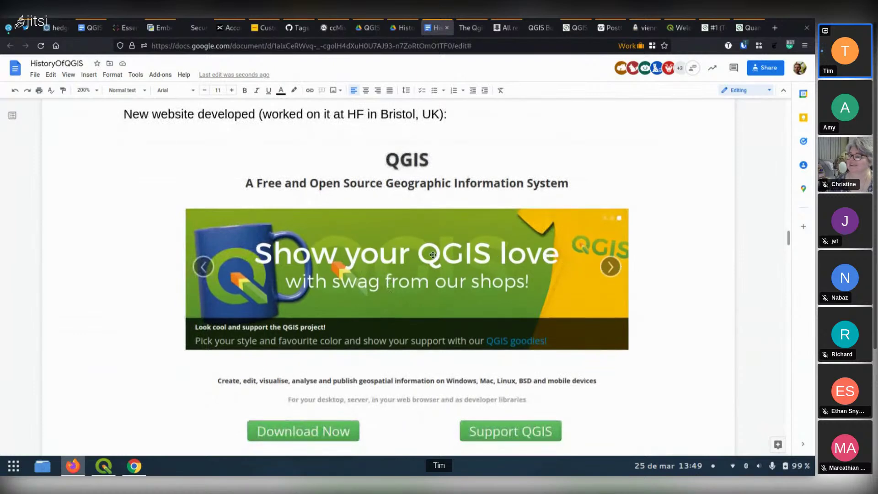
Make the heading "2014 - Annual budget reports started" bold
{"action": "scroll", "coordinate": [635, 250], "scroll_direction": "down", "scroll_amount": 10}
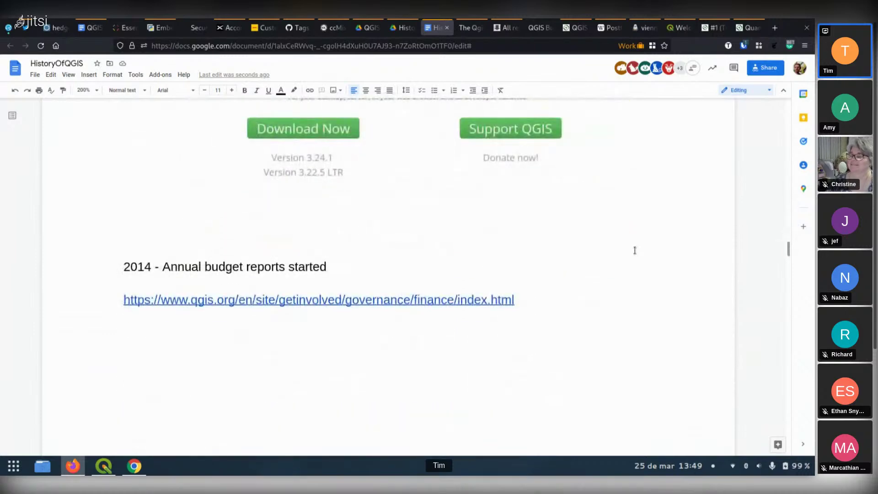
{"action": "scroll", "coordinate": [625, 246], "scroll_direction": "up", "scroll_amount": 2}
{"action": "scroll", "coordinate": [623, 245], "scroll_direction": "down", "scroll_amount": 1}
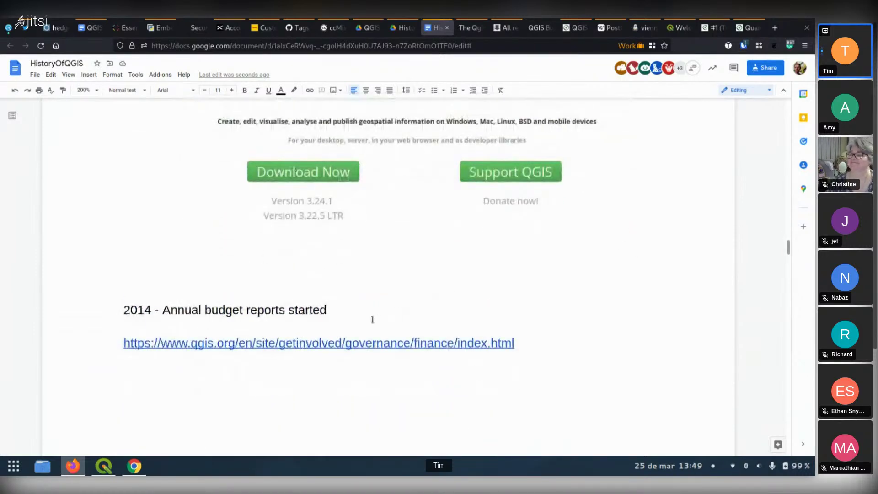
{"action": "left_click_drag", "start_coordinate": [341, 311], "coordinate": [98, 307]}
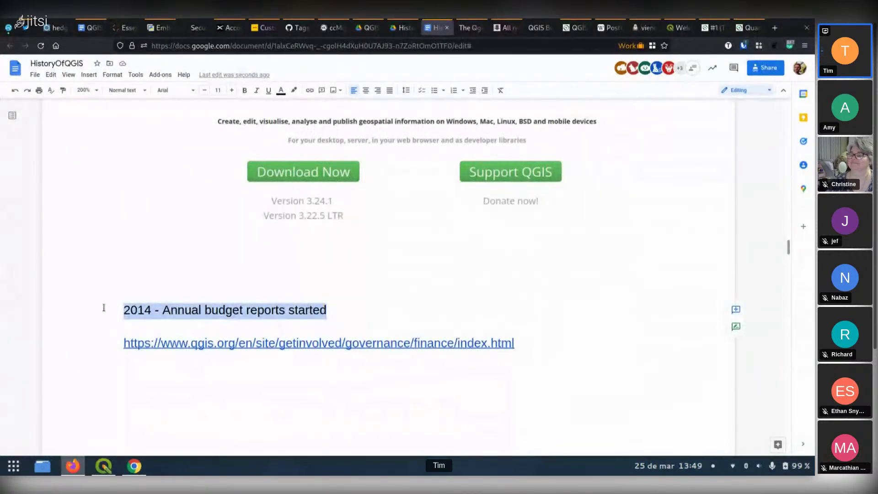
{"action": "key", "text": "ctrl+b"}
Examine the 2014 annual budget reports entry and its line chart covering the years from 2014
{"action": "scroll", "coordinate": [453, 278], "scroll_direction": "down", "scroll_amount": 2}
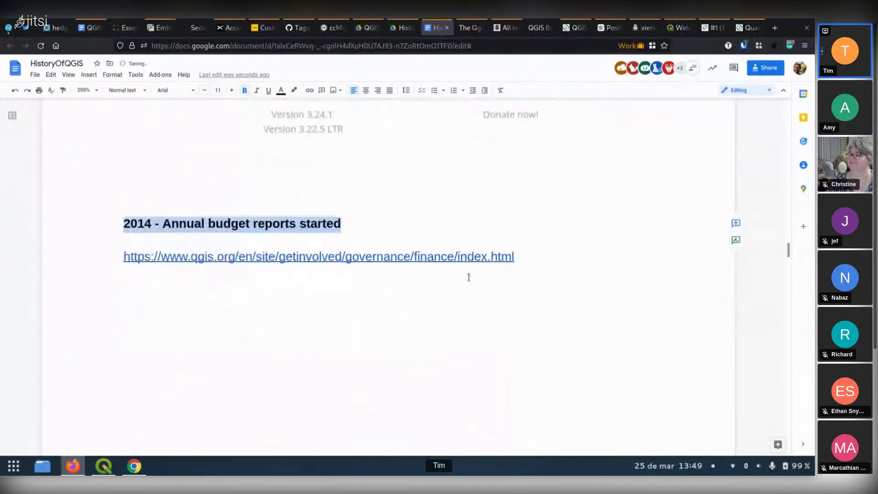
{"action": "scroll", "coordinate": [547, 271], "scroll_direction": "down", "scroll_amount": 5}
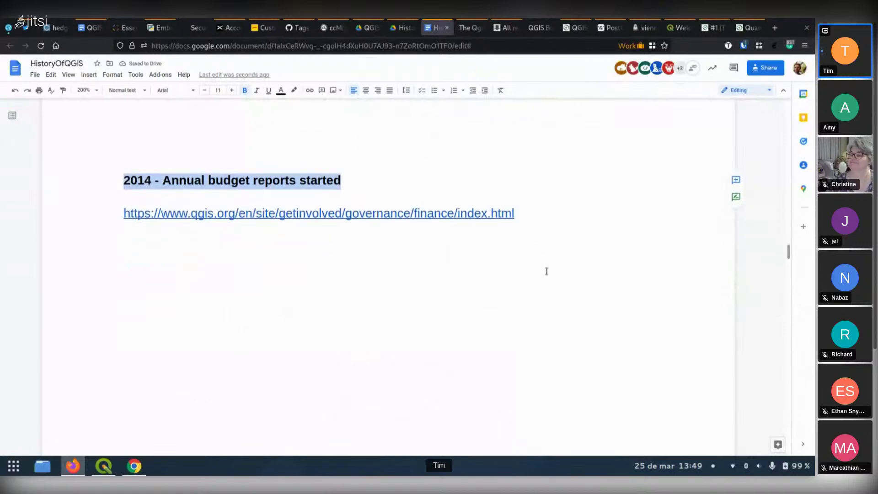
{"action": "scroll", "coordinate": [542, 269], "scroll_direction": "down", "scroll_amount": 7}
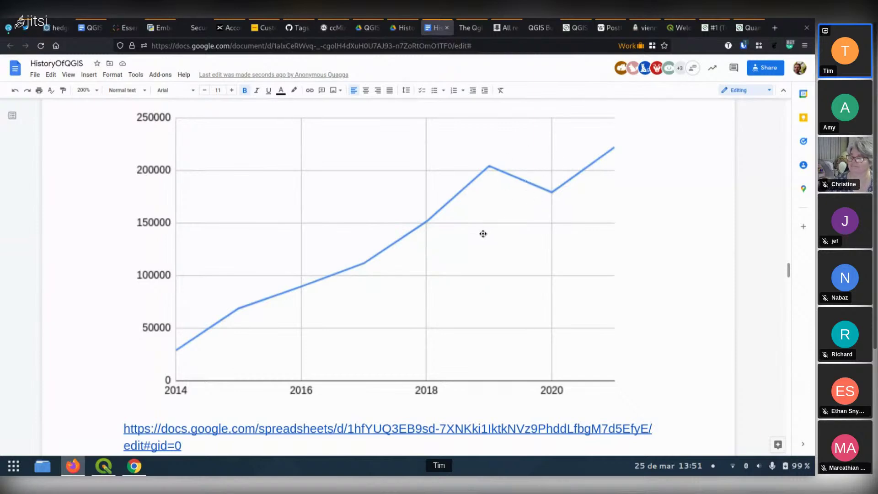
{"action": "scroll", "coordinate": [483, 234], "scroll_direction": "down", "scroll_amount": 10}
{"action": "scroll", "coordinate": [575, 214], "scroll_direction": "down", "scroll_amount": 2}
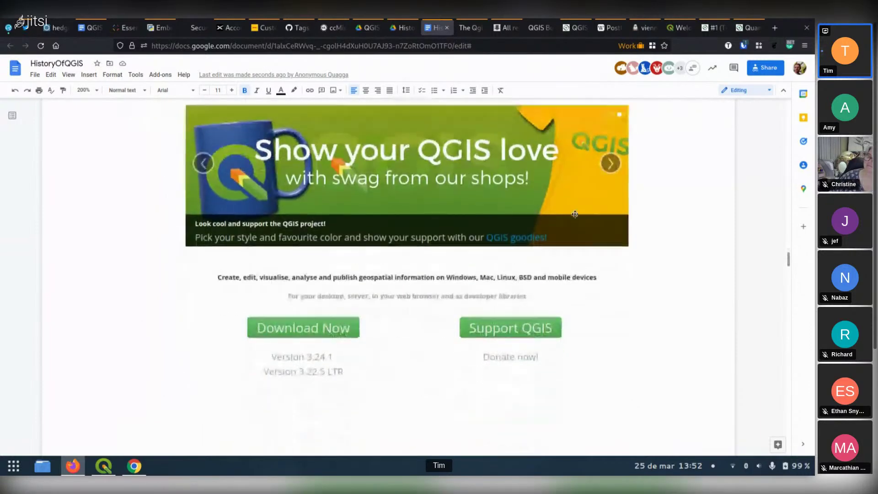
Move on from the website entry to the 2015 entry on QGIS.org's formation and the approved QGIS Charter
{"action": "scroll", "coordinate": [575, 214], "scroll_direction": "down", "scroll_amount": 6}
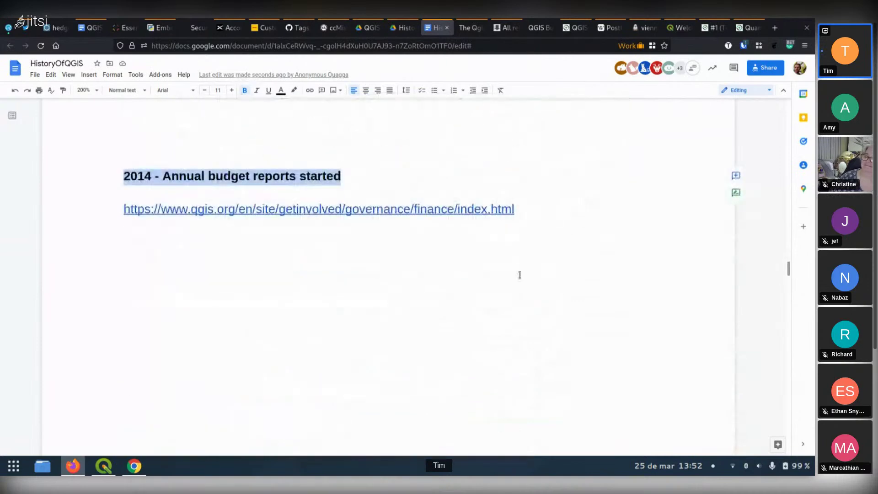
{"action": "scroll", "coordinate": [519, 274], "scroll_direction": "down", "scroll_amount": 5}
{"action": "left_click", "coordinate": [533, 266]}
{"action": "scroll", "coordinate": [547, 239], "scroll_direction": "down", "scroll_amount": 1}
{"action": "scroll", "coordinate": [547, 238], "scroll_direction": "up", "scroll_amount": 2}
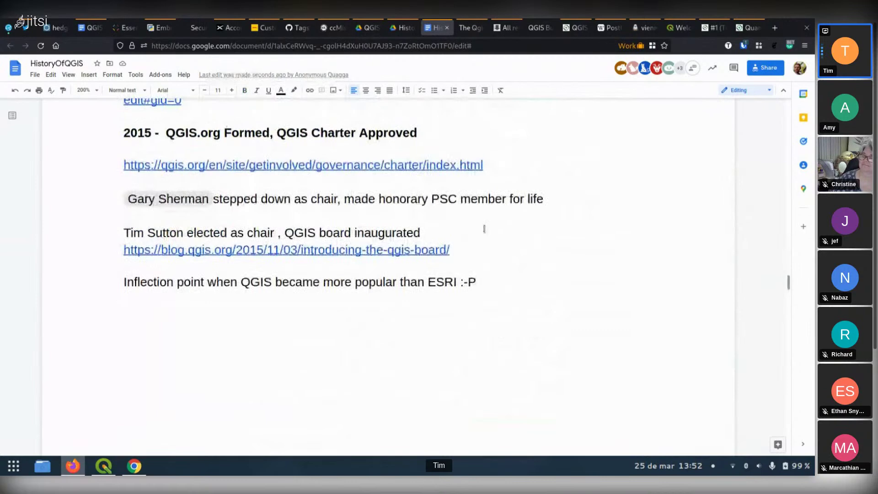
{"action": "scroll", "coordinate": [485, 228], "scroll_direction": "up", "scroll_amount": 3}
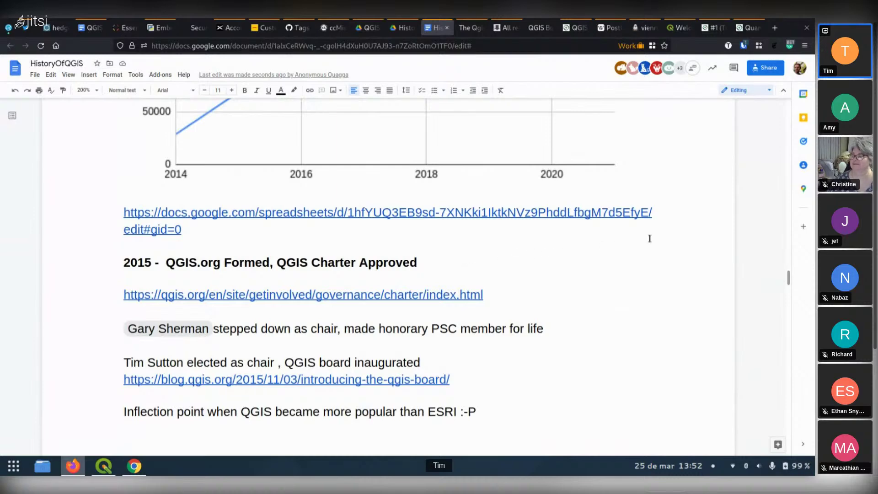
Re-examine the 2014 annual budget reports entry, its finance page link and its line chart
{"action": "scroll", "coordinate": [641, 240], "scroll_direction": "up", "scroll_amount": 3}
{"action": "scroll", "coordinate": [649, 238], "scroll_direction": "up", "scroll_amount": 9}
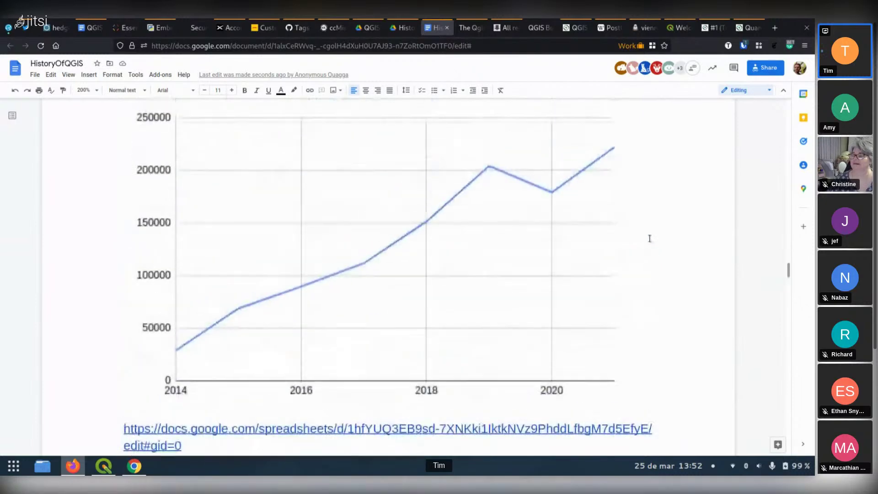
{"action": "scroll", "coordinate": [650, 239], "scroll_direction": "up", "scroll_amount": 15}
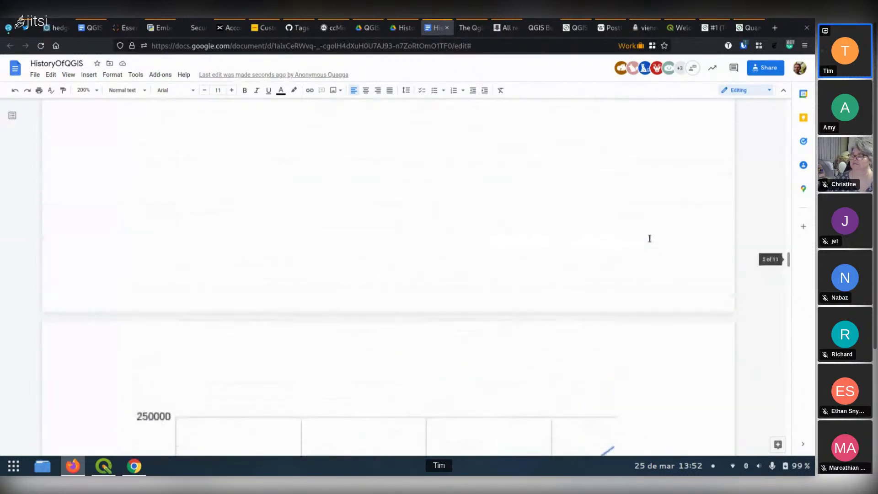
{"action": "scroll", "coordinate": [650, 238], "scroll_direction": "down", "scroll_amount": 1}
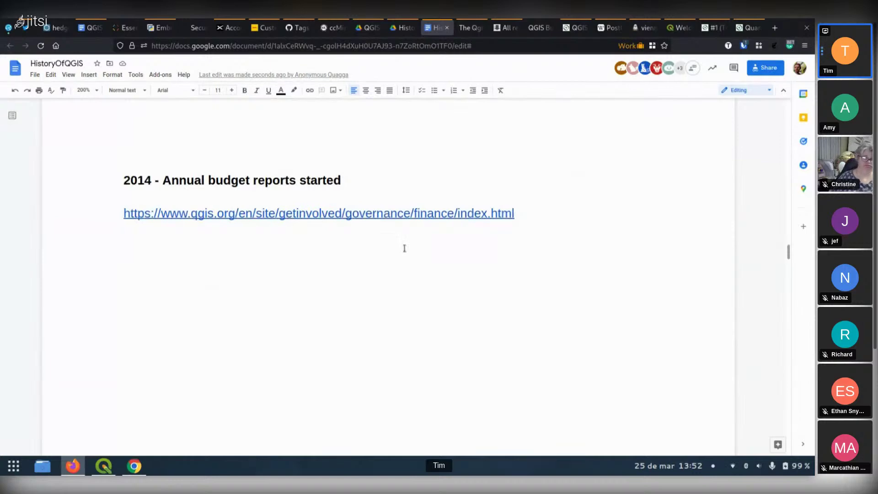
{"action": "scroll", "coordinate": [404, 249], "scroll_direction": "down", "scroll_amount": 5}
{"action": "scroll", "coordinate": [404, 248], "scroll_direction": "down", "scroll_amount": 2}
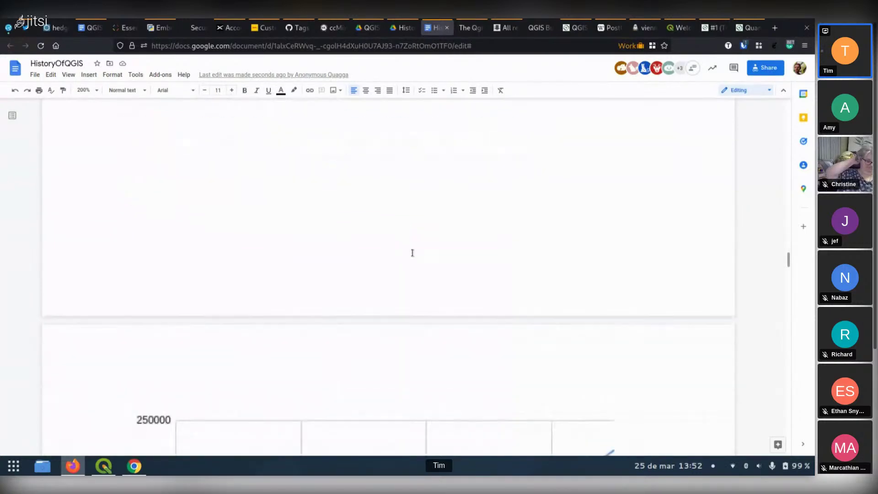
{"action": "scroll", "coordinate": [416, 251], "scroll_direction": "down", "scroll_amount": 5}
{"action": "scroll", "coordinate": [436, 255], "scroll_direction": "down", "scroll_amount": 5}
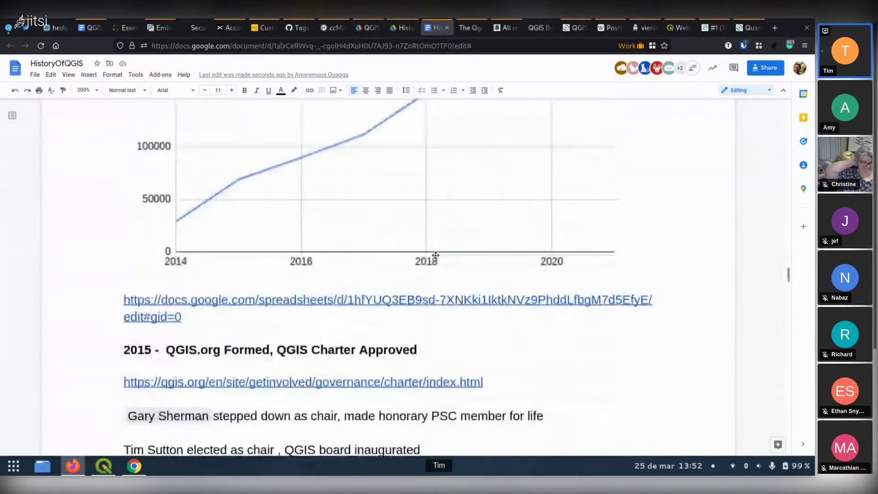
Examine the 2015 entry's charter, chair and board notes and its "Interest over time" chart comparing QGIS with ESRI
{"action": "scroll", "coordinate": [432, 257], "scroll_direction": "down", "scroll_amount": 2}
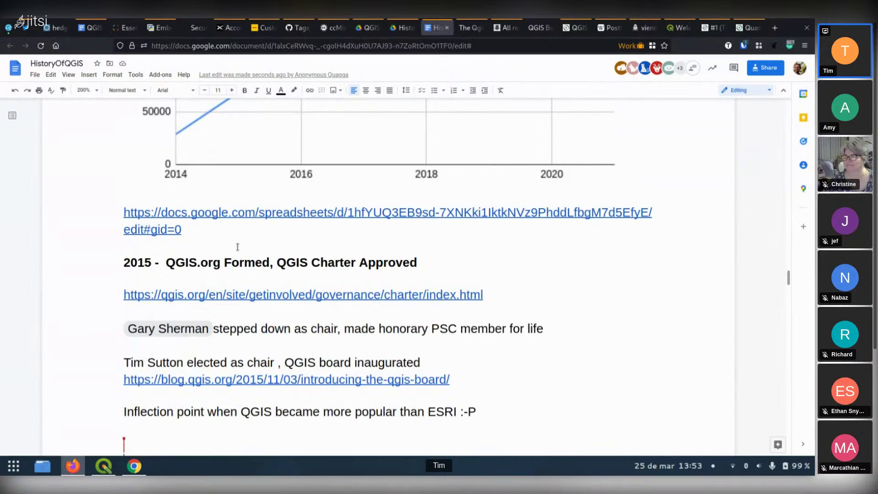
{"action": "scroll", "coordinate": [457, 309], "scroll_direction": "down", "scroll_amount": 2}
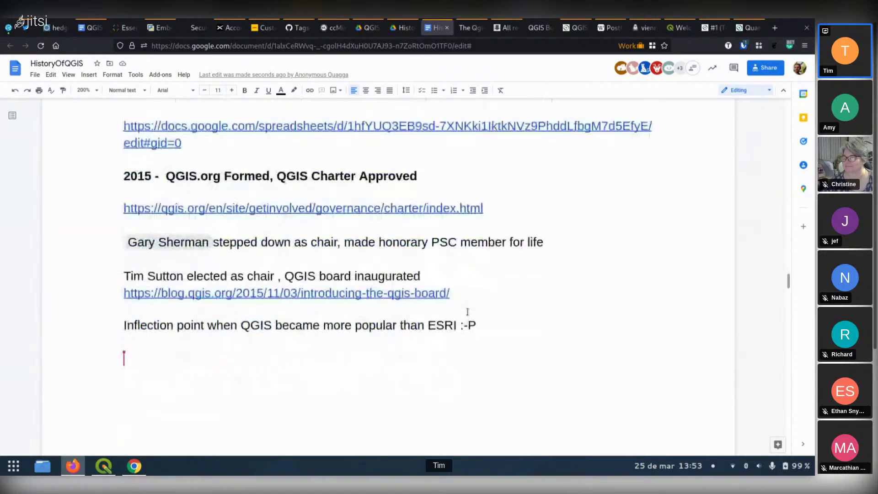
{"action": "scroll", "coordinate": [467, 311], "scroll_direction": "down", "scroll_amount": 1}
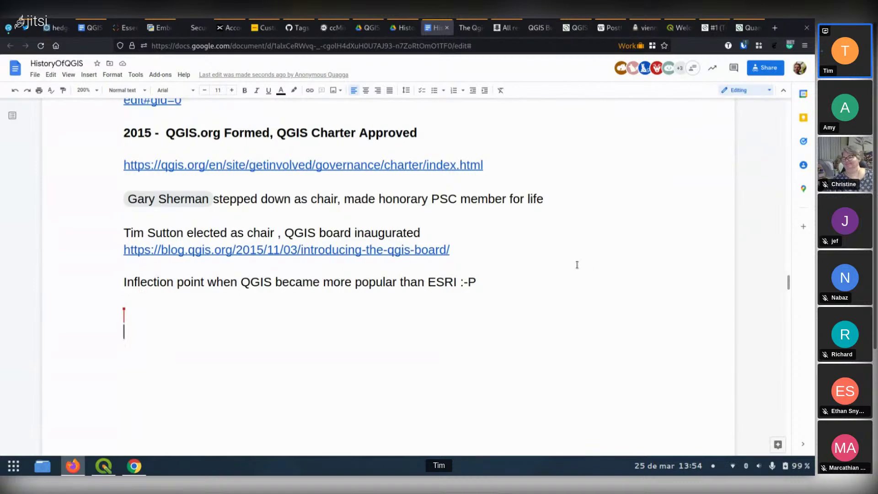
{"action": "scroll", "coordinate": [572, 263], "scroll_direction": "down", "scroll_amount": 10}
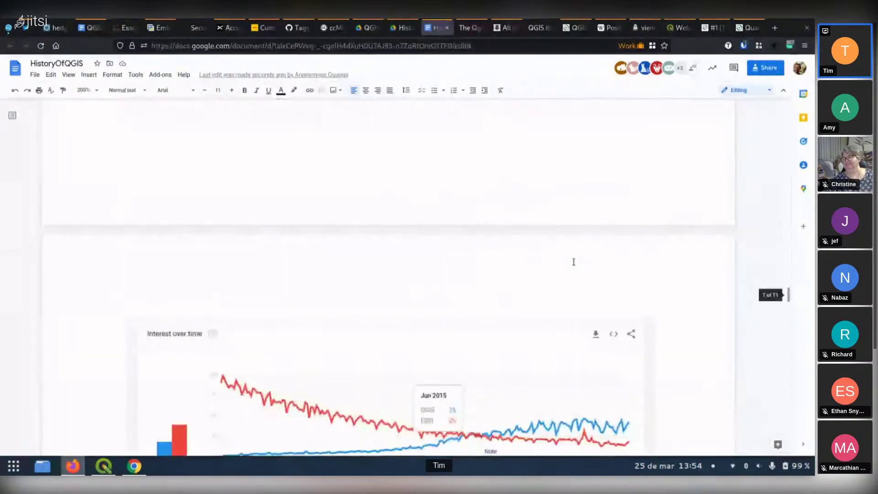
{"action": "scroll", "coordinate": [573, 262], "scroll_direction": "down", "scroll_amount": 3}
{"action": "scroll", "coordinate": [573, 261], "scroll_direction": "up", "scroll_amount": 1}
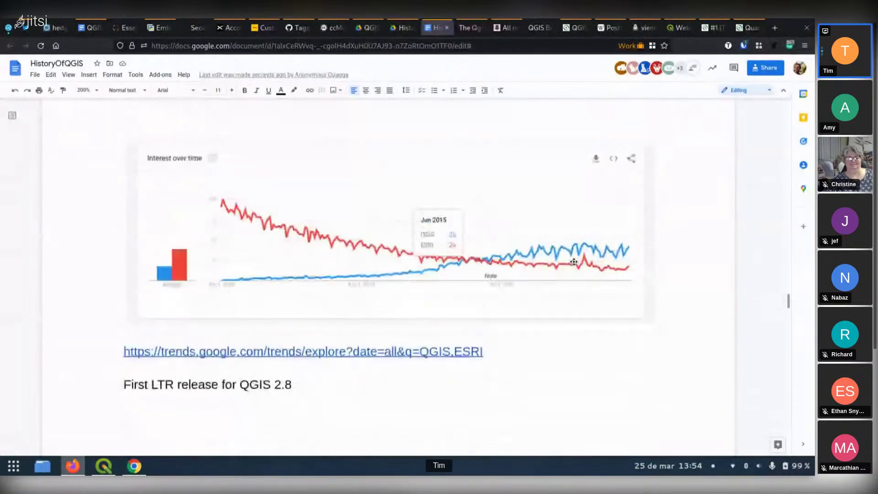
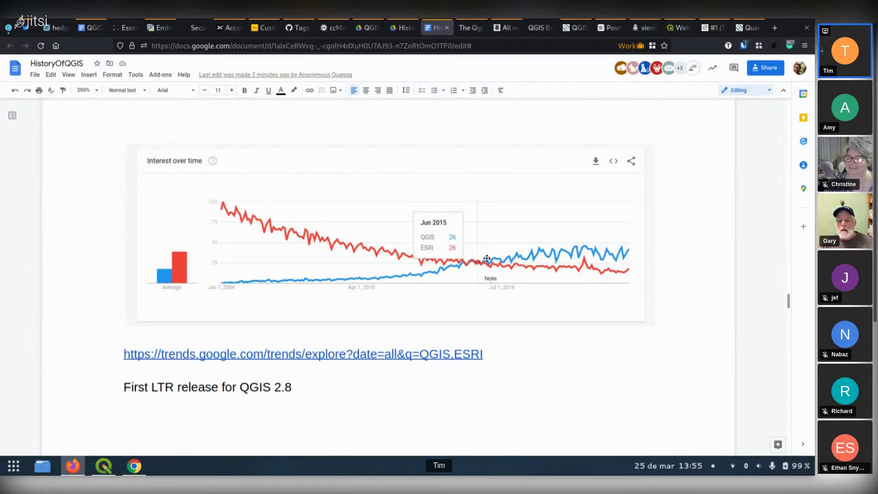
Go back to the QGIS 2.0 Dufour entry and its plugin manager and visual changelog notes
{"action": "scroll", "coordinate": [421, 261], "scroll_direction": "up", "scroll_amount": 6}
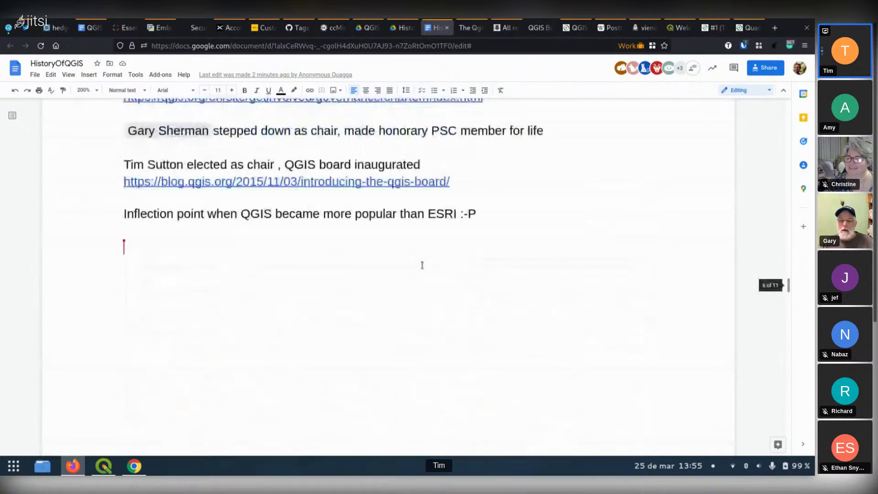
{"action": "scroll", "coordinate": [421, 264], "scroll_direction": "up", "scroll_amount": 15}
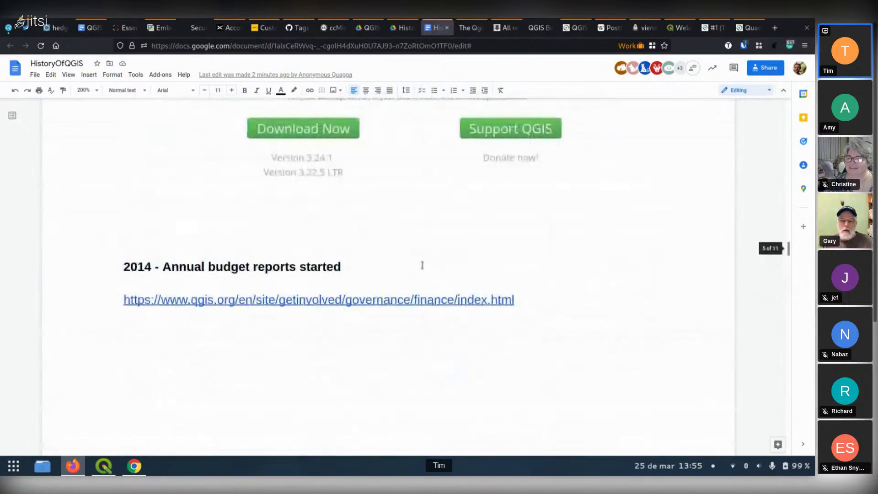
{"action": "scroll", "coordinate": [422, 265], "scroll_direction": "up", "scroll_amount": 15}
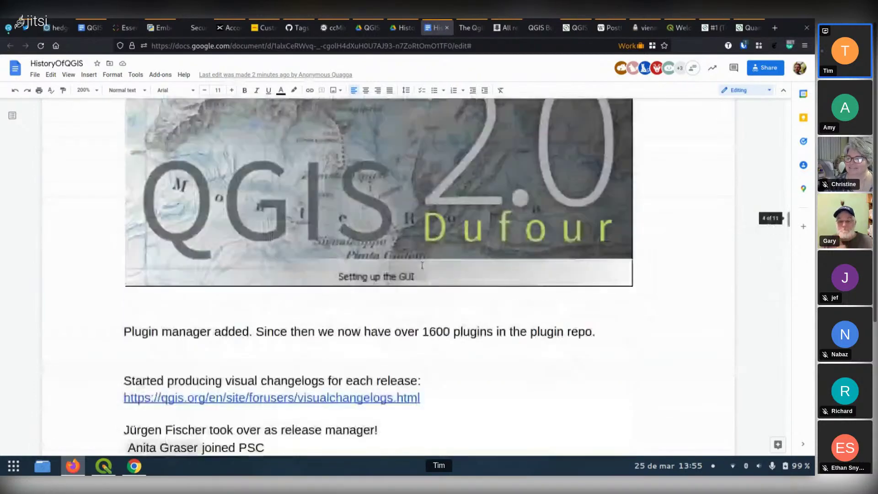
Look through the timeline entries from 2010 to 2016, including the QGIS 2.0 Dufour notes and the QGIS versus ESRI interest chart
{"action": "scroll", "coordinate": [422, 265], "scroll_direction": "up", "scroll_amount": 5}
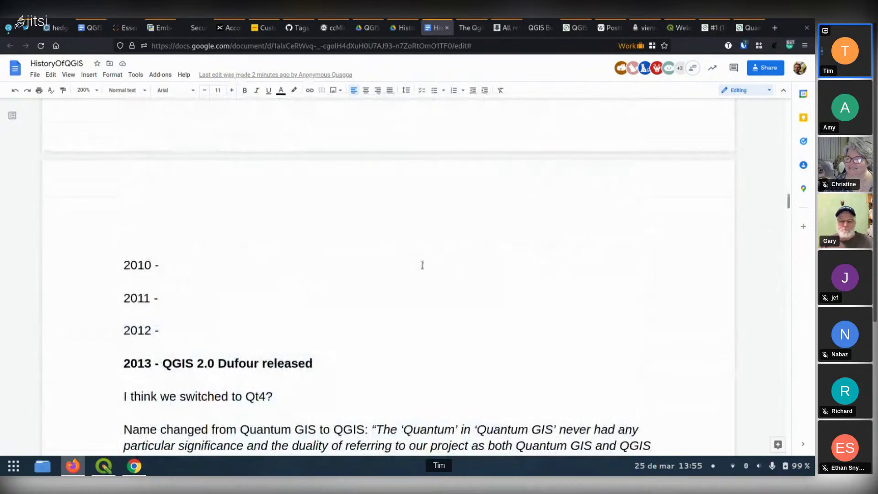
{"action": "left_click", "coordinate": [185, 264]}
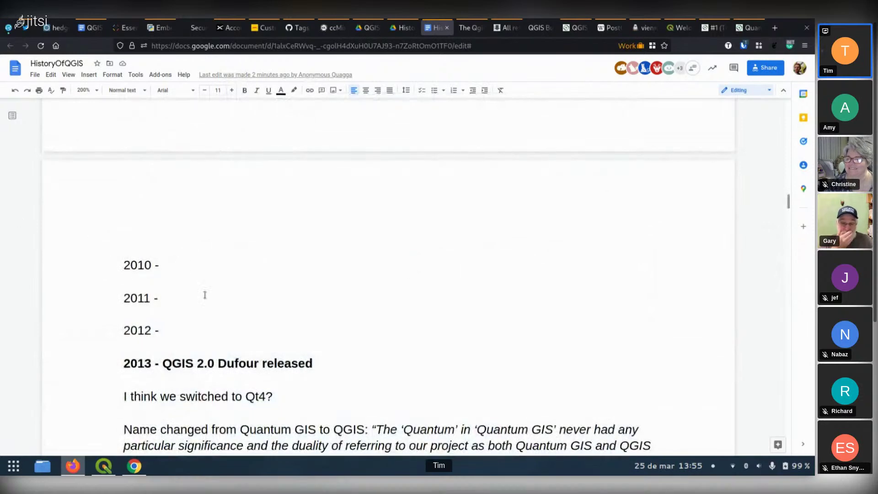
{"action": "left_click", "coordinate": [202, 326]}
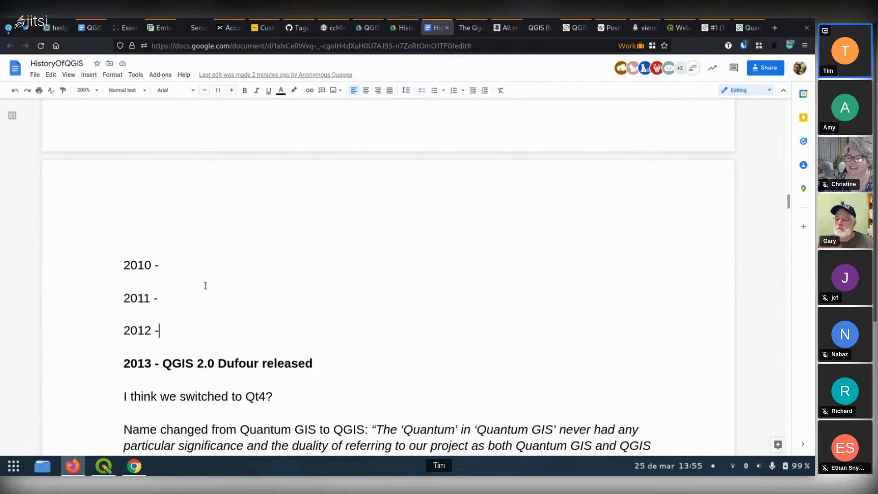
{"action": "scroll", "coordinate": [375, 274], "scroll_direction": "down", "scroll_amount": 2}
{"action": "scroll", "coordinate": [378, 276], "scroll_direction": "down", "scroll_amount": 10}
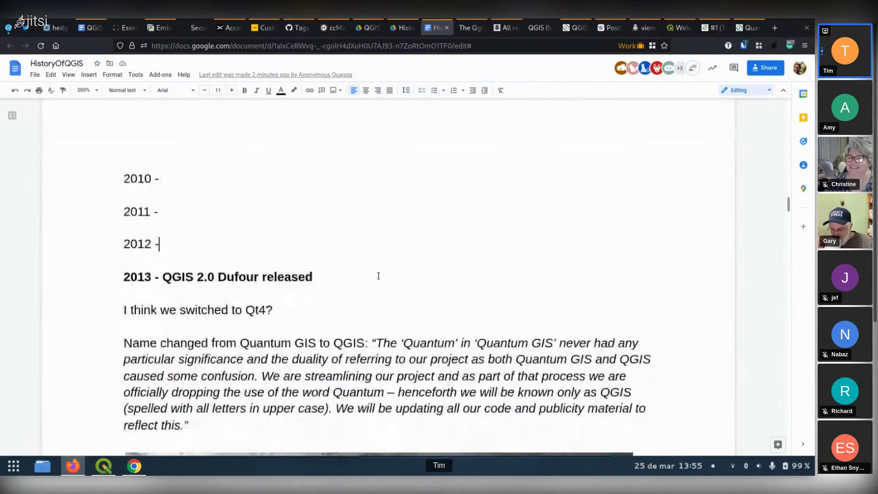
{"action": "scroll", "coordinate": [379, 276], "scroll_direction": "down", "scroll_amount": 10}
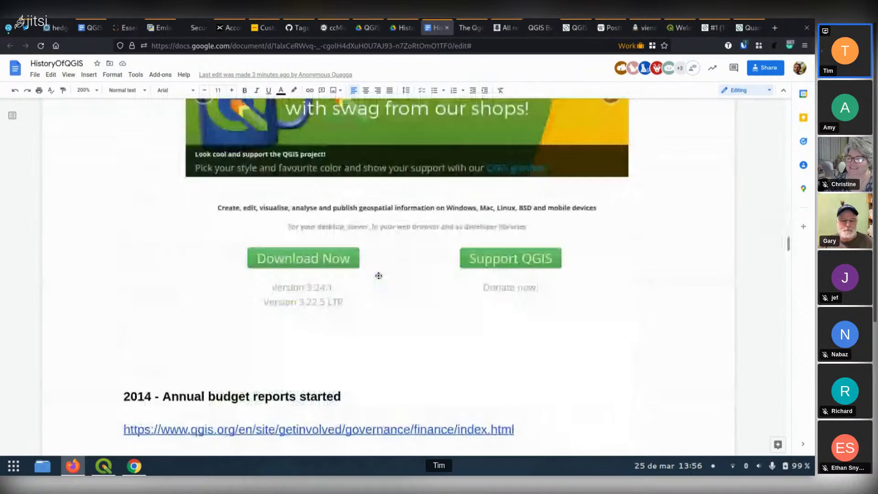
{"action": "scroll", "coordinate": [378, 276], "scroll_direction": "down", "scroll_amount": 10}
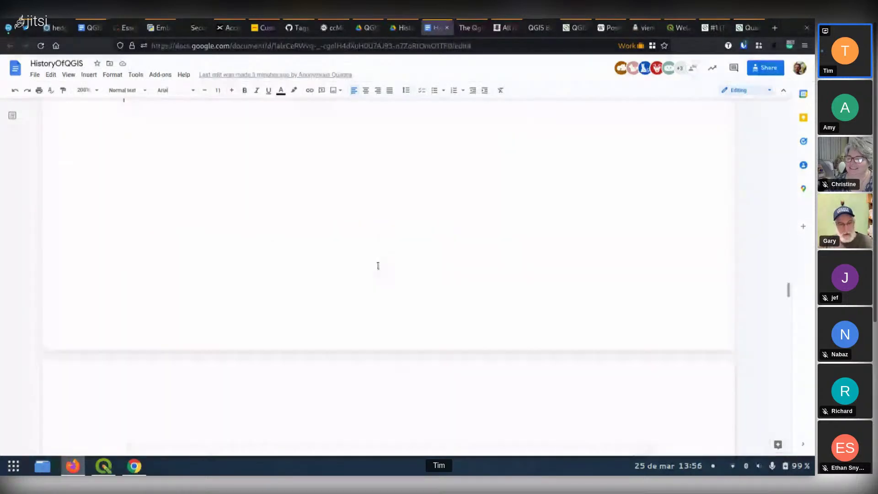
{"action": "scroll", "coordinate": [379, 266], "scroll_direction": "down", "scroll_amount": 3}
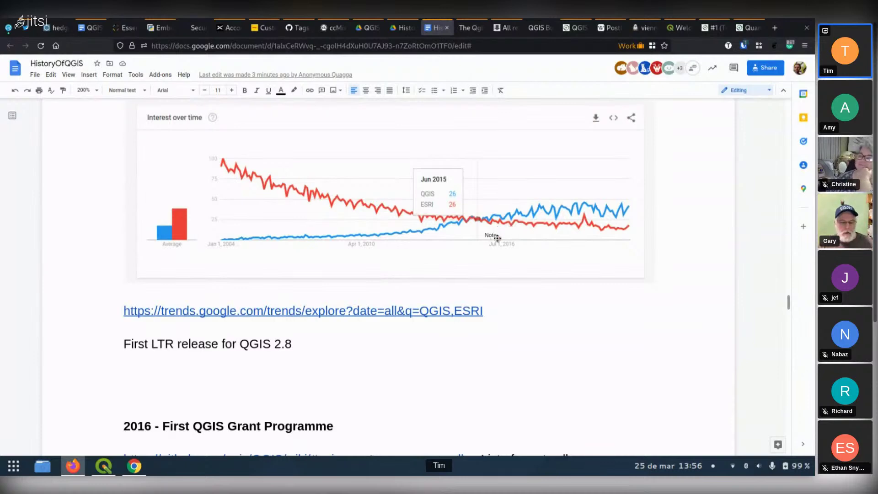
{"action": "scroll", "coordinate": [498, 238], "scroll_direction": "up", "scroll_amount": 2}
{"action": "scroll", "coordinate": [498, 238], "scroll_direction": "up", "scroll_amount": 4}
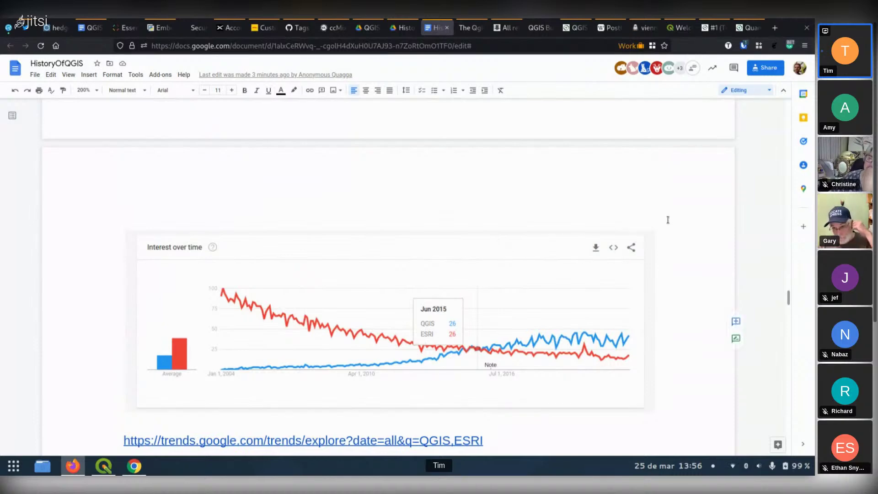
{"action": "scroll", "coordinate": [640, 224], "scroll_direction": "down", "scroll_amount": 2}
{"action": "scroll", "coordinate": [663, 220], "scroll_direction": "down", "scroll_amount": 2}
{"action": "scroll", "coordinate": [668, 220], "scroll_direction": "down", "scroll_amount": 2}
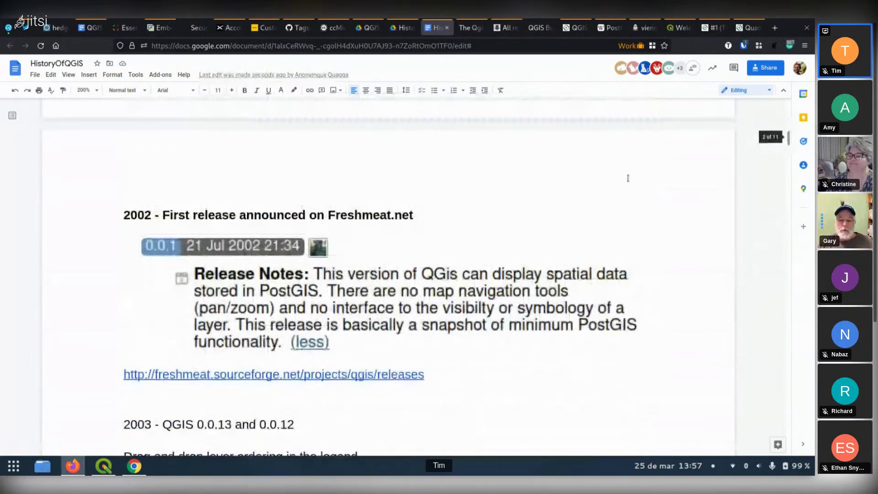
Add an empty paragraph below the heading "2002 - First release announced on Freshmeat.net"
{"action": "left_click", "coordinate": [498, 211]}
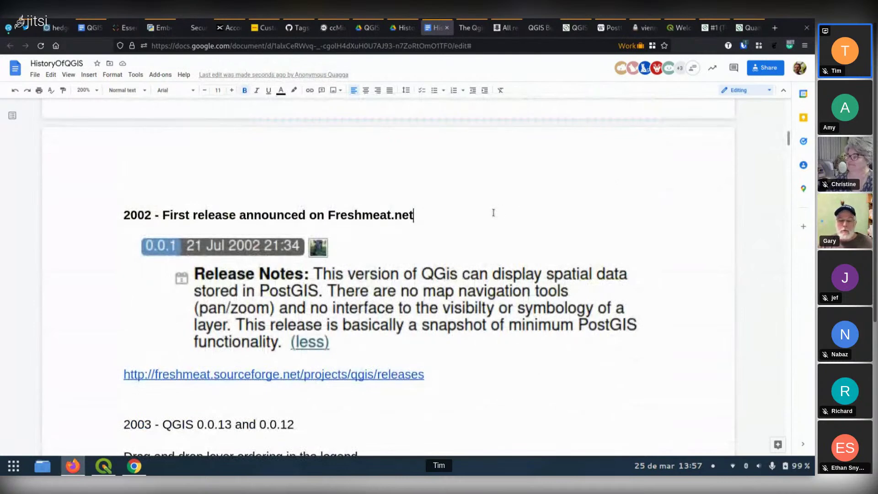
{"action": "key", "text": "Return"}
{"action": "key", "text": "Up"}
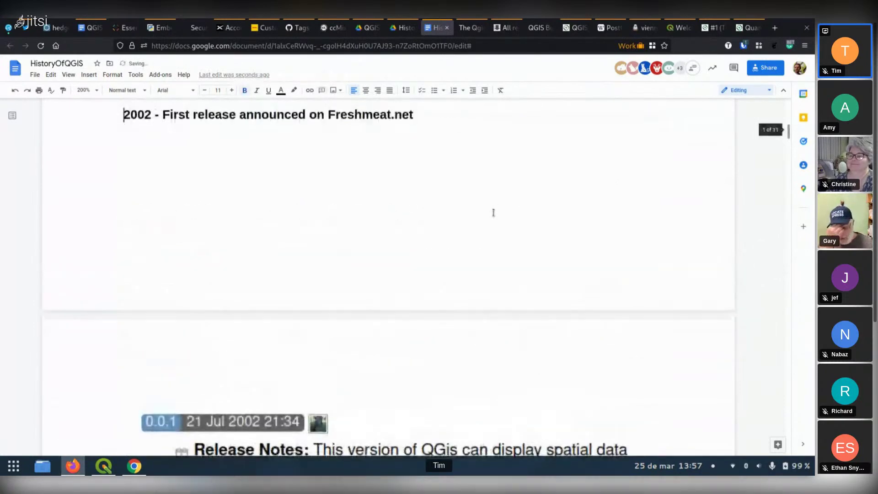
{"action": "key", "text": "End"}
{"action": "key", "text": "Return"}
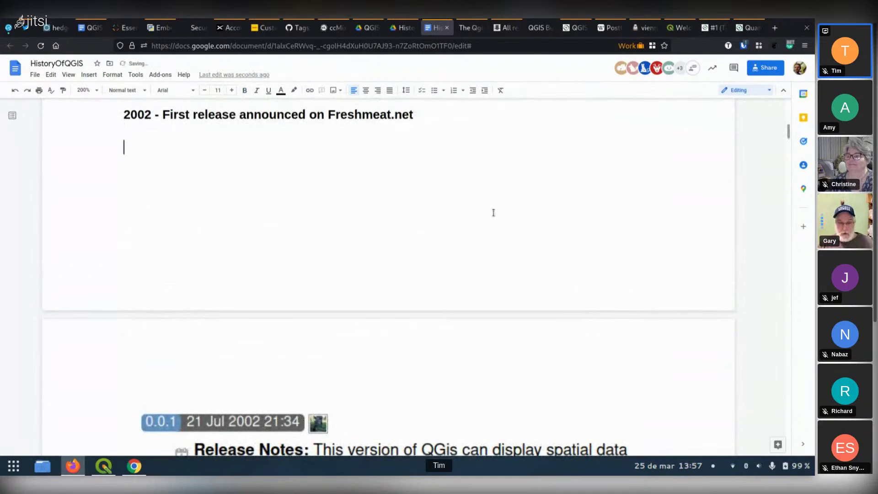
Write the person's first name plus "had been using Qt in his day job and wanted to see land parcels stored in his database on his desktop."
{"action": "type", "text": "Gary "}
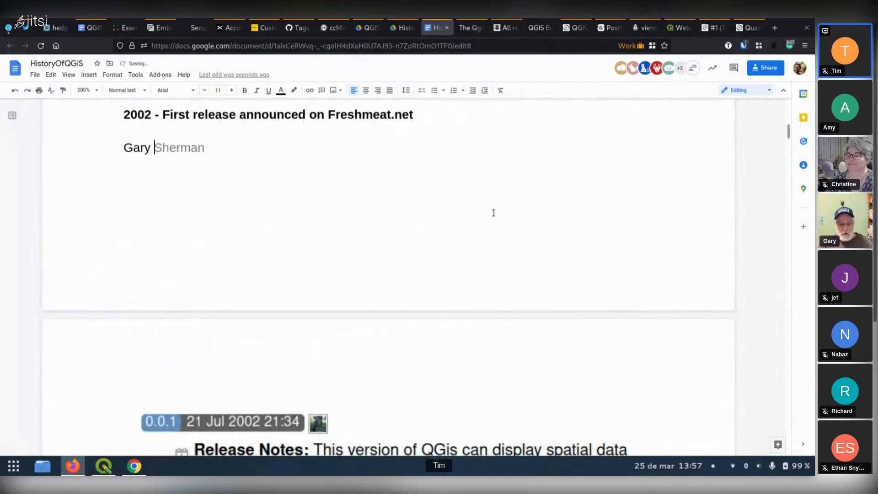
{"action": "type", "text": "had bee"}
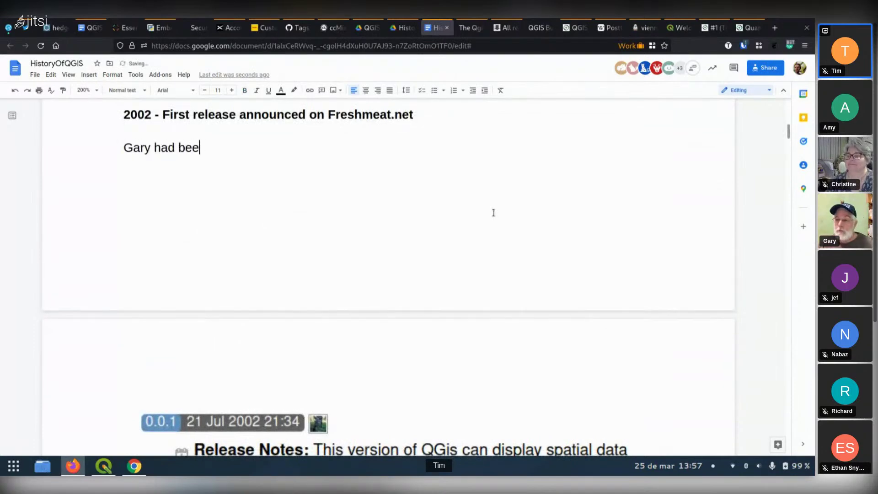
{"action": "type", "text": "n using Qt "}
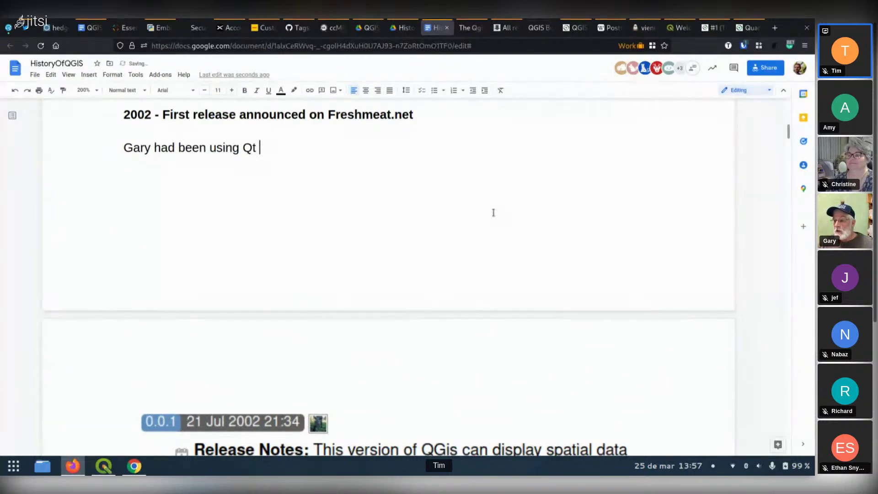
{"action": "type", "text": "in his d"}
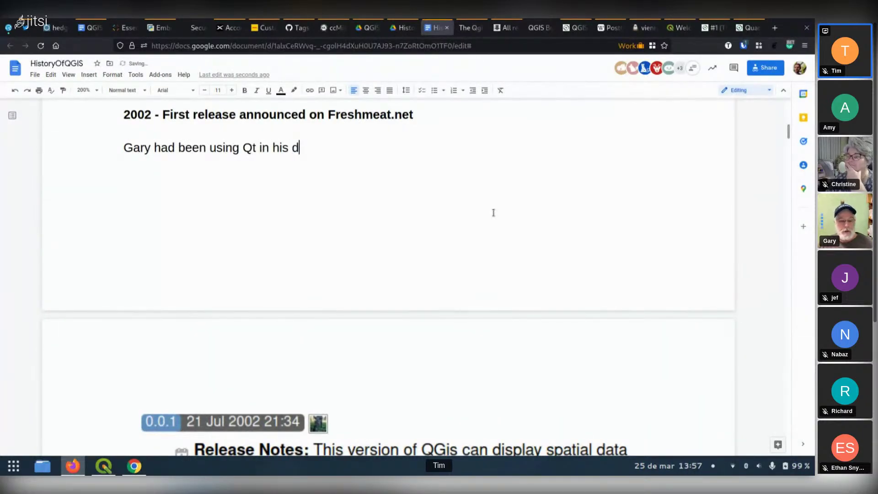
{"action": "type", "text": "ay job"}
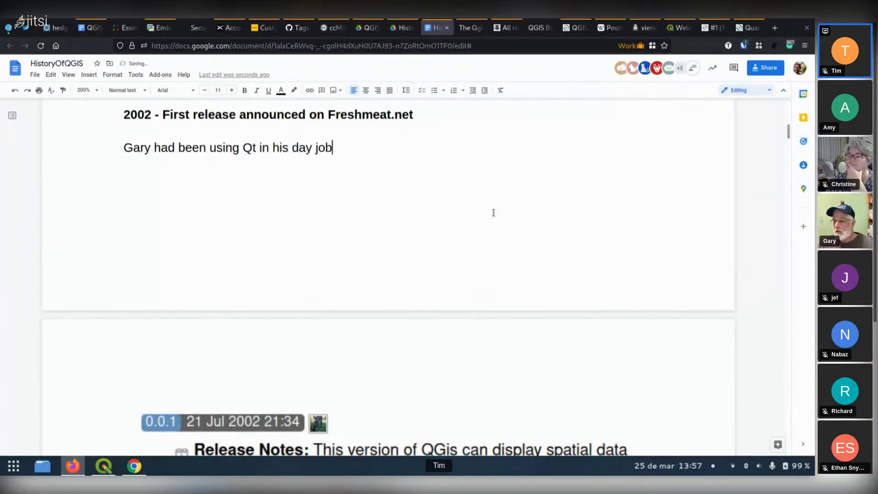
{"action": "type", "text": " and wanted"}
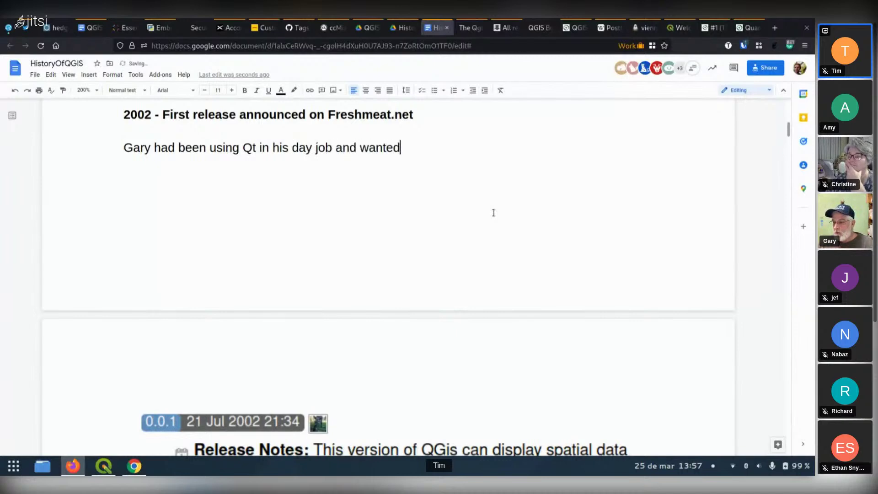
{"action": "type", "text": " to see land"}
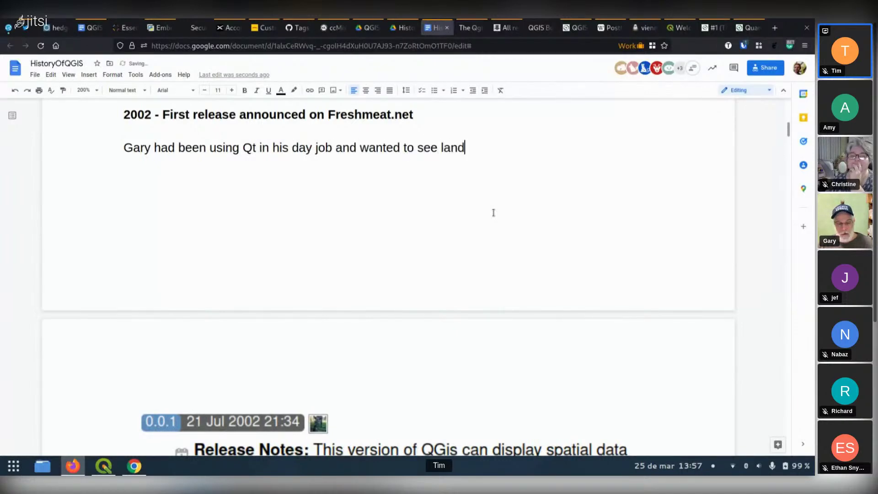
{"action": "type", "text": " parcels s"}
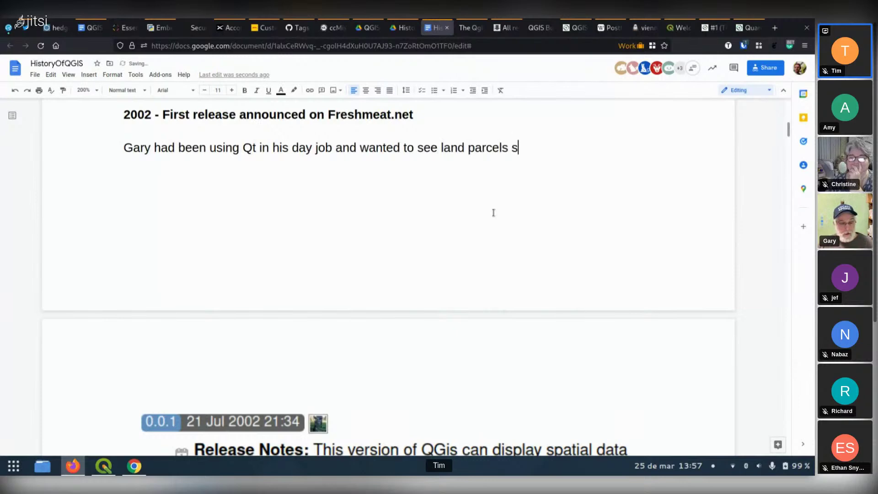
{"action": "type", "text": "tored in hi"}
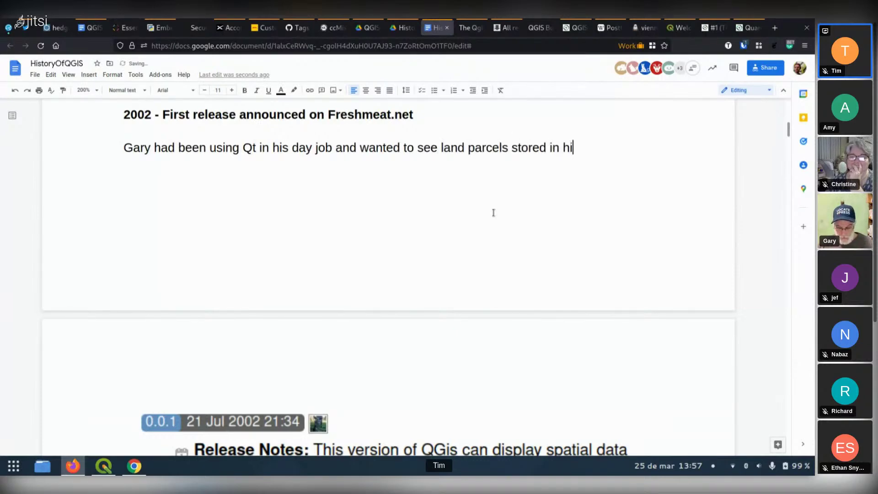
{"action": "type", "text": "s database o"}
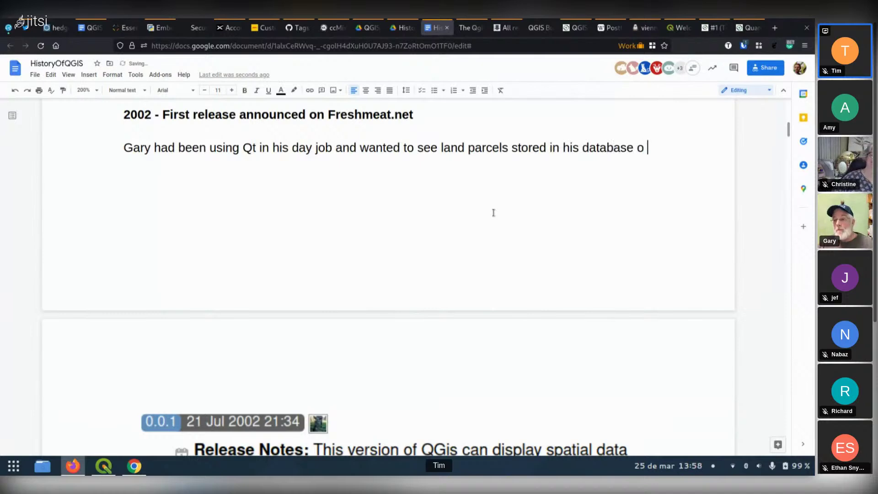
{"action": "key", "text": "BackSpace"}
{"action": "type", "text": "n his de"}
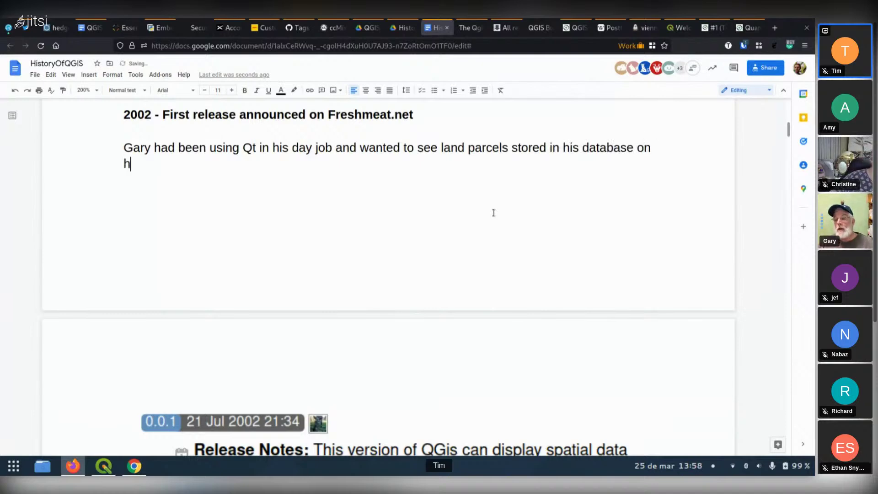
{"action": "type", "text": "sktop."}
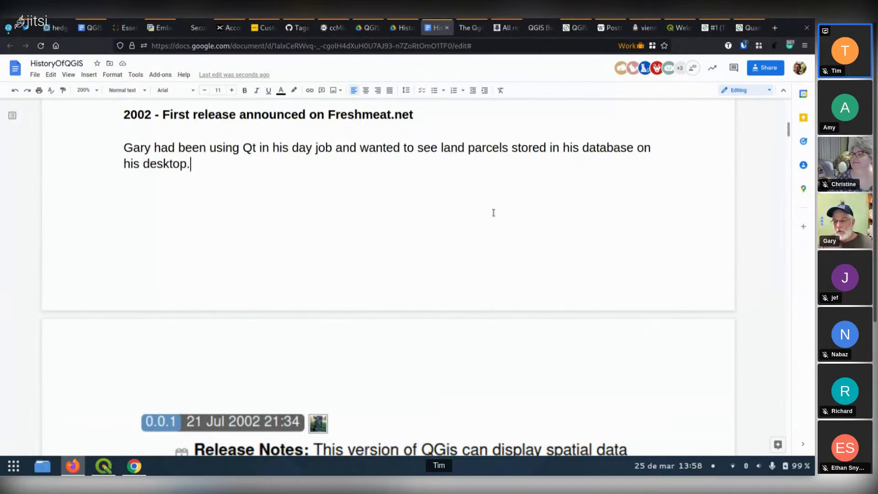
Continue the paragraph below the 2002 heading with "He wanted to play with PostGIS on his linux box an"
{"action": "key", "text": "Return"}
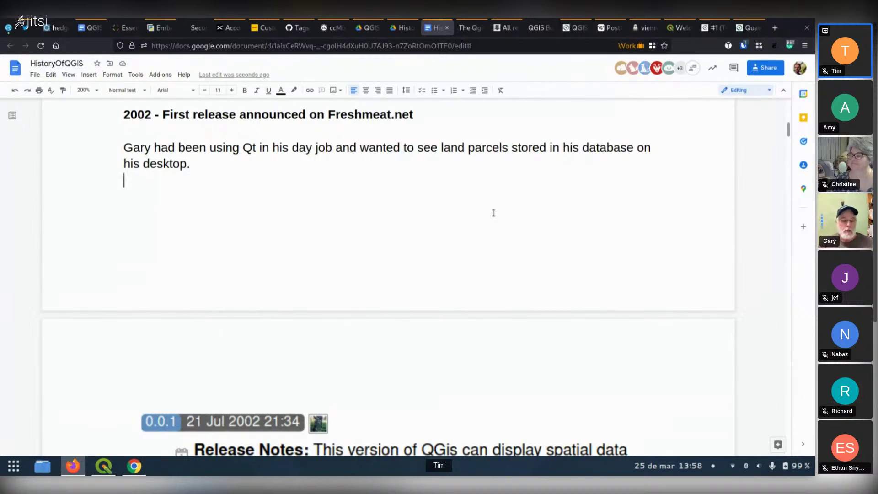
{"action": "key", "text": "BackSpace"}
{"action": "type", "text": "He wante to"}
{"action": "key", "text": "BackSpace"}
{"action": "key", "text": "BackSpace"}
{"action": "key", "text": "BackSpace"}
{"action": "key", "text": "BackSpace"}
{"action": "type", "text": "d tp"}
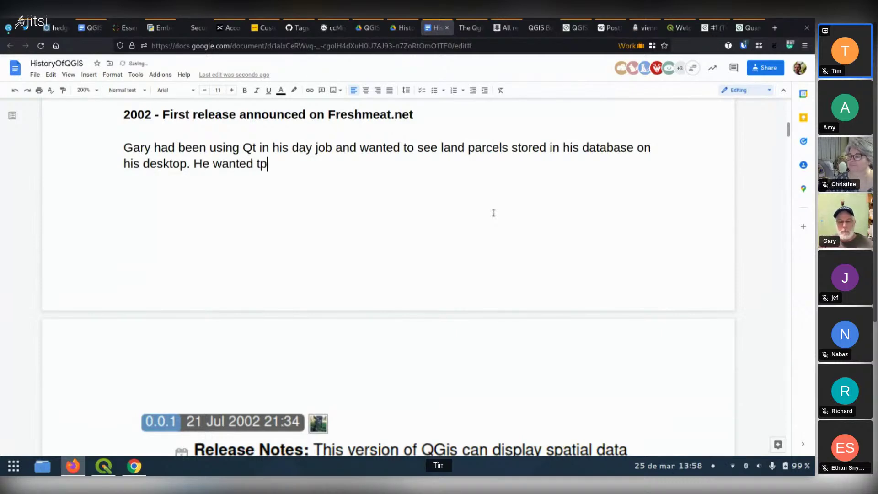
{"action": "key", "text": "BackSpace"}
{"action": "type", "text": "o pla"}
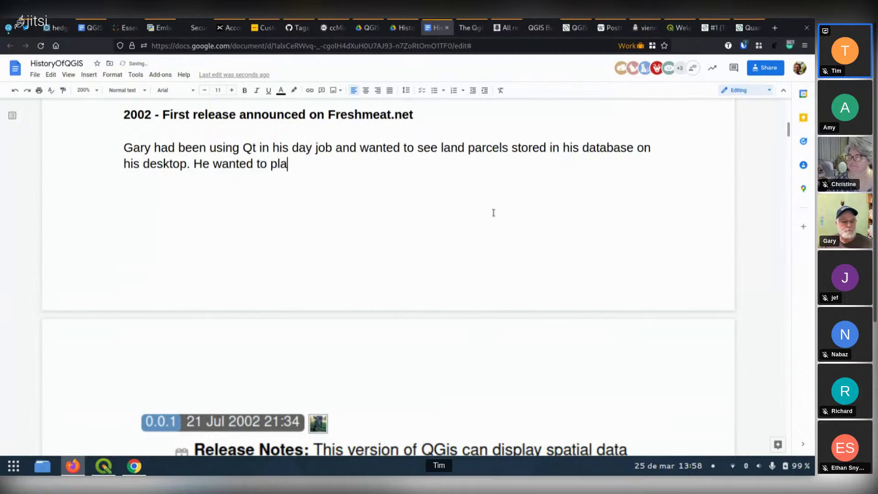
{"action": "type", "text": "y with pos"}
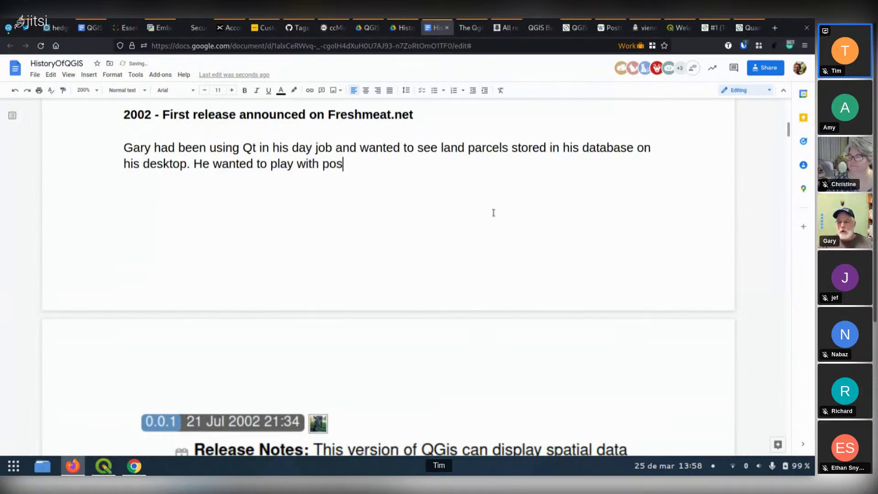
{"action": "key", "text": "BackSpace"}
{"action": "key", "text": "BackSpace"}
{"action": "key", "text": "BackSpace"}
{"action": "type", "text": "Post"}
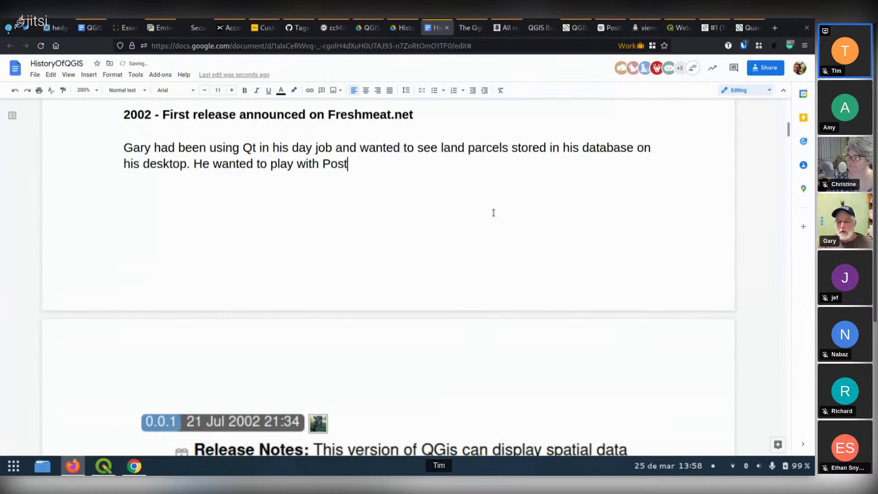
{"action": "type", "text": "GIS on hi"}
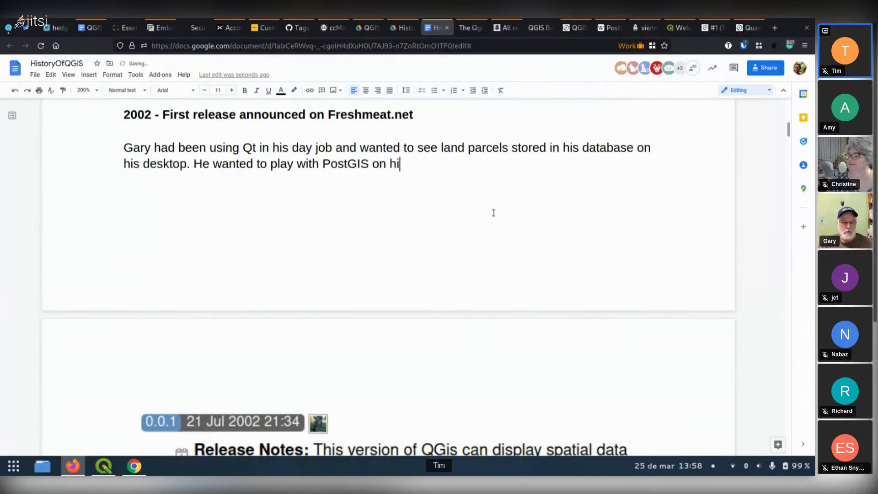
{"action": "type", "text": "s linux bo"}
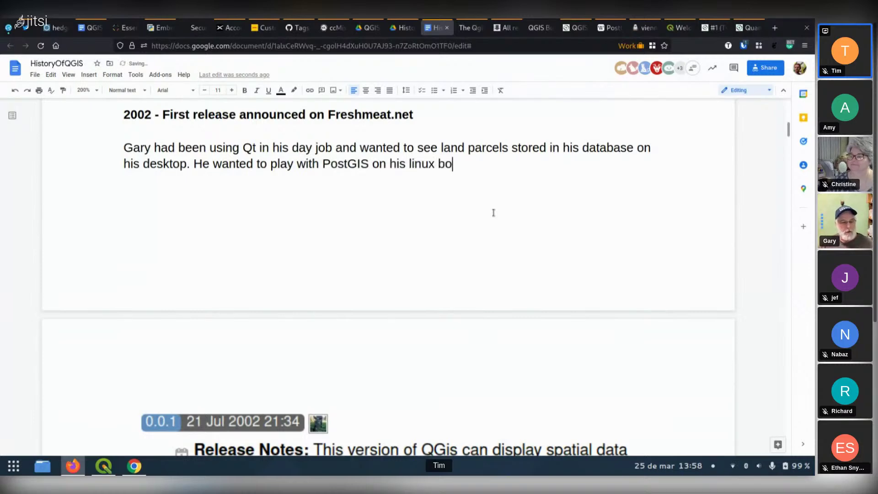
{"action": "type", "text": "x an"}
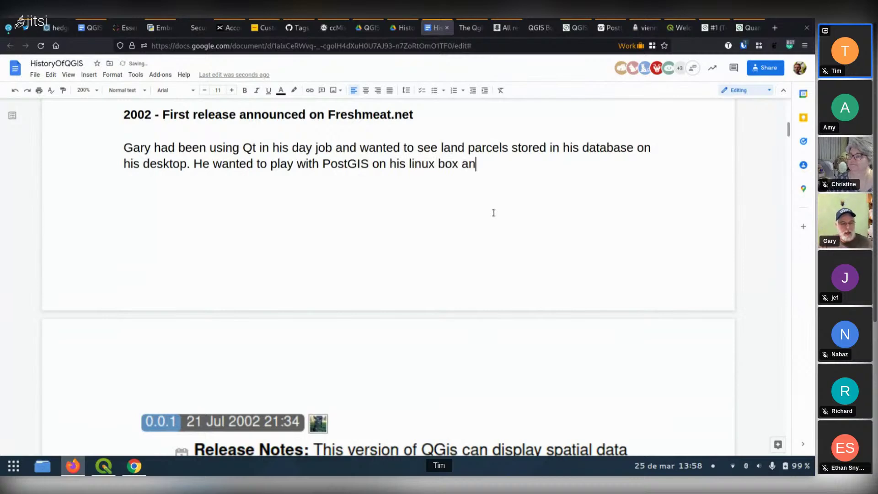
Extend the PostGIS sentence so it reads "and took what he had learned at work and started to write an"
{"action": "type", "text": "d took "}
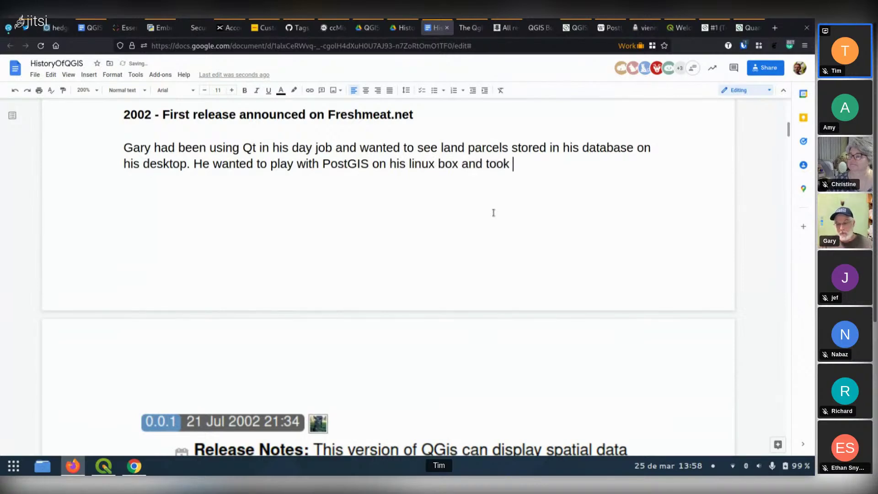
{"action": "type", "text": "what he"}
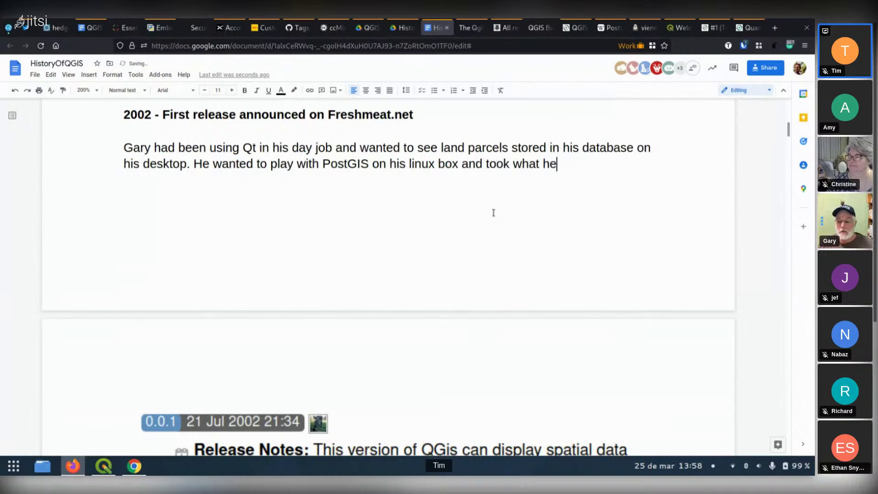
{"action": "type", "text": " had lear"}
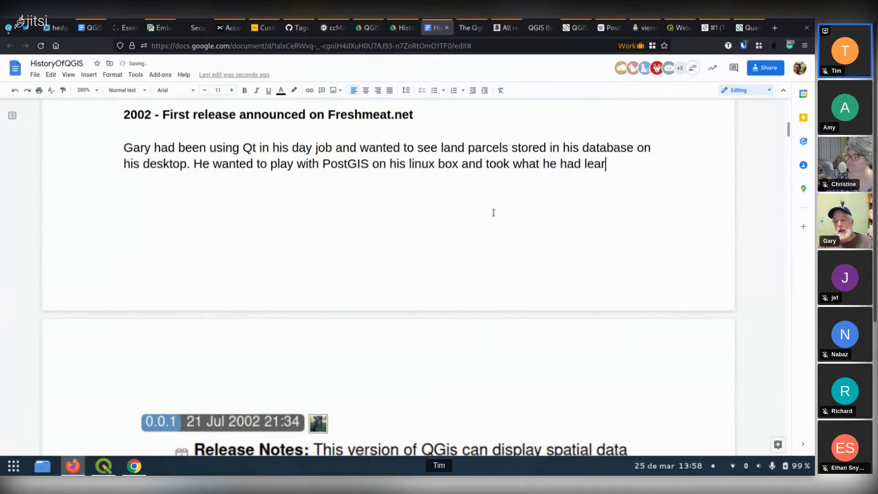
{"action": "type", "text": "ned at work "}
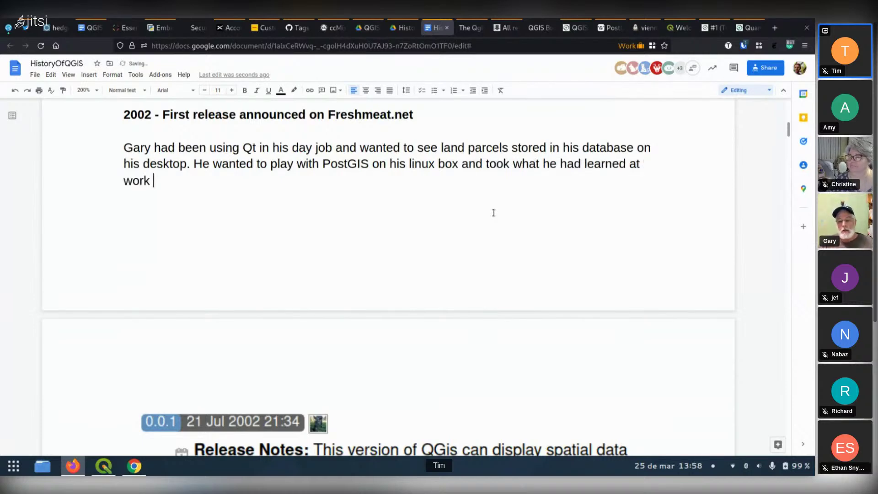
{"action": "type", "text": "and start"}
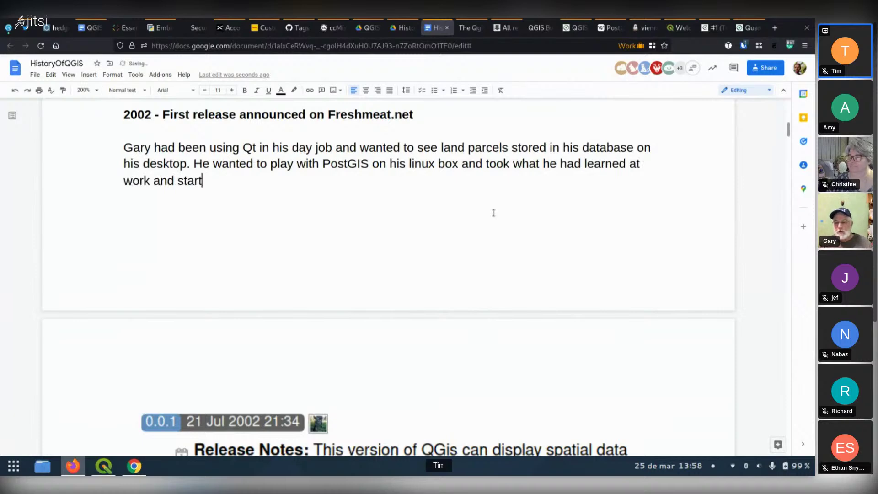
{"action": "type", "text": "ed to write an "}
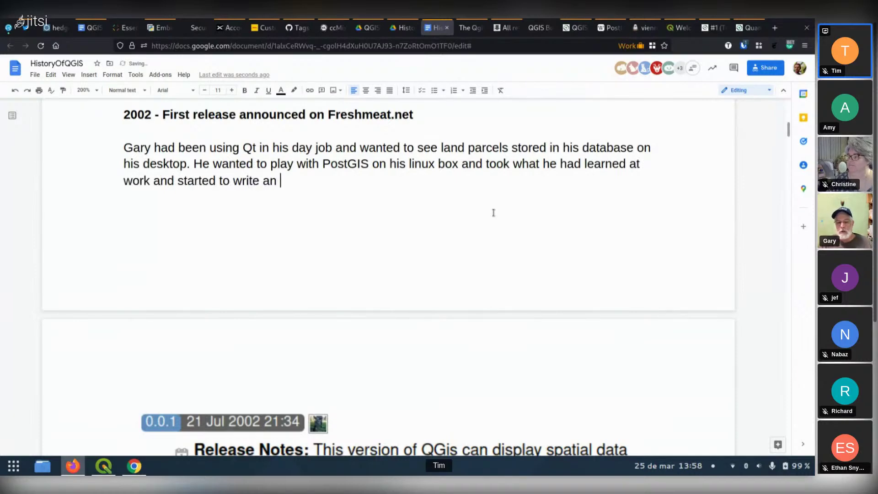
Finish the sentence with "app that would display data in a frame."
{"action": "type", "text": "anpp th"}
{"action": "key", "text": "BackSpace"}
{"action": "key", "text": "BackSpace"}
{"action": "key", "text": "BackSpace"}
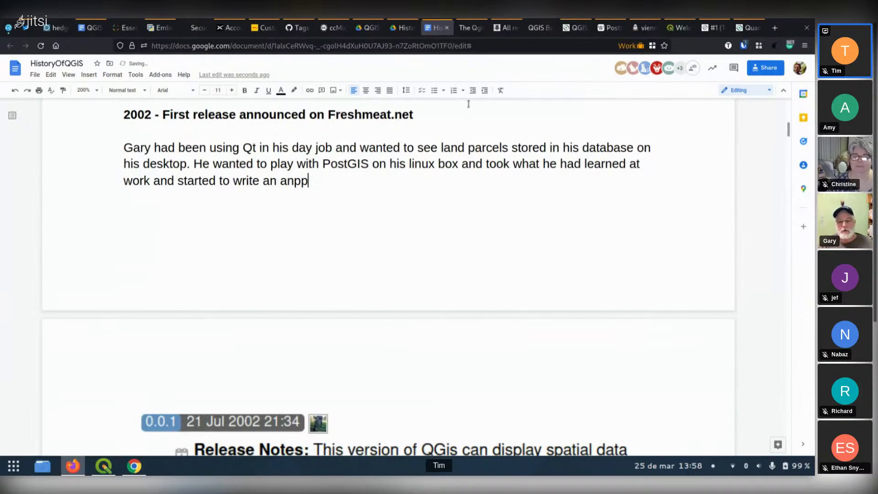
{"action": "key", "text": "BackSpace"}
{"action": "key", "text": "BackSpace"}
{"action": "key", "text": "BackSpace"}
{"action": "type", "text": "pp that would display "}
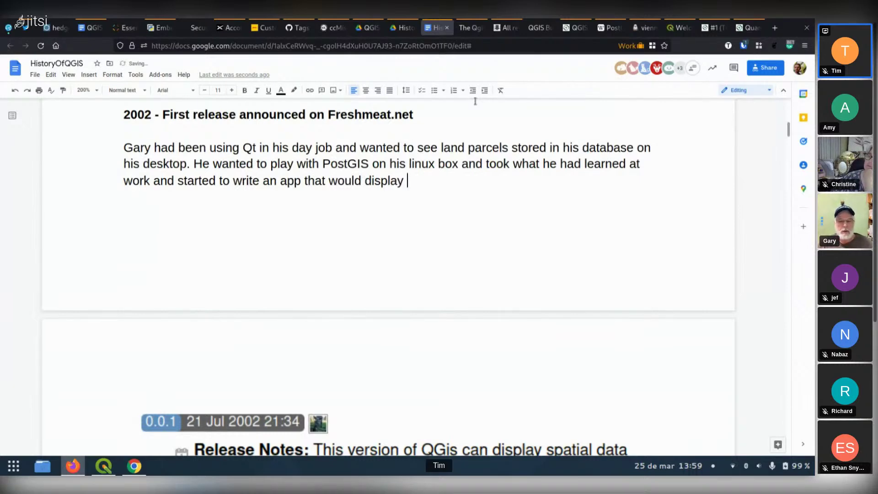
{"action": "type", "text": "data "}
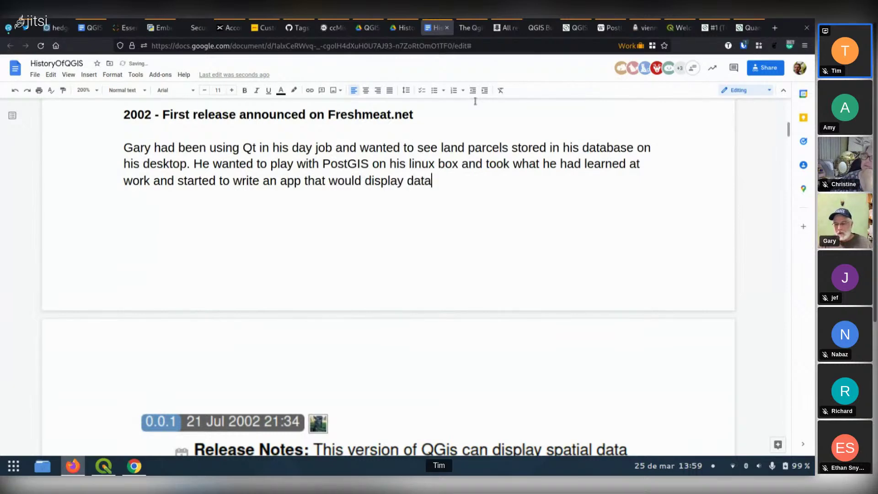
{"action": "type", "text": "in"}
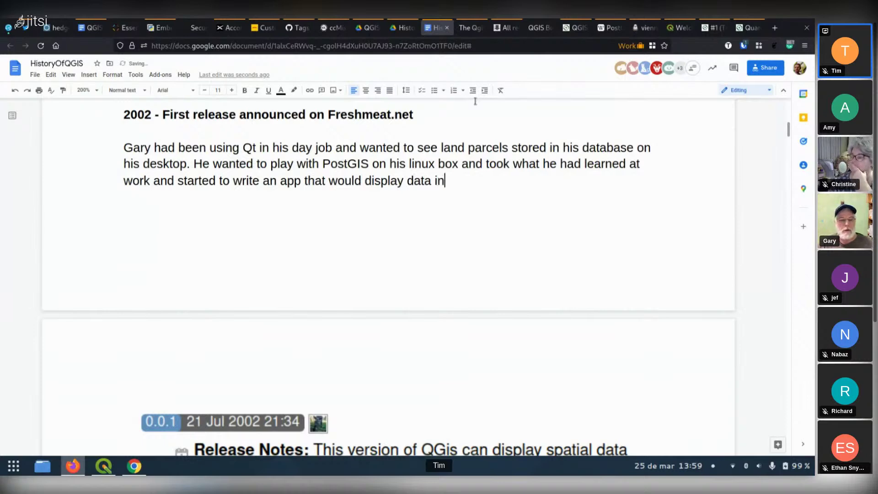
{"action": "type", "text": " a frame o"}
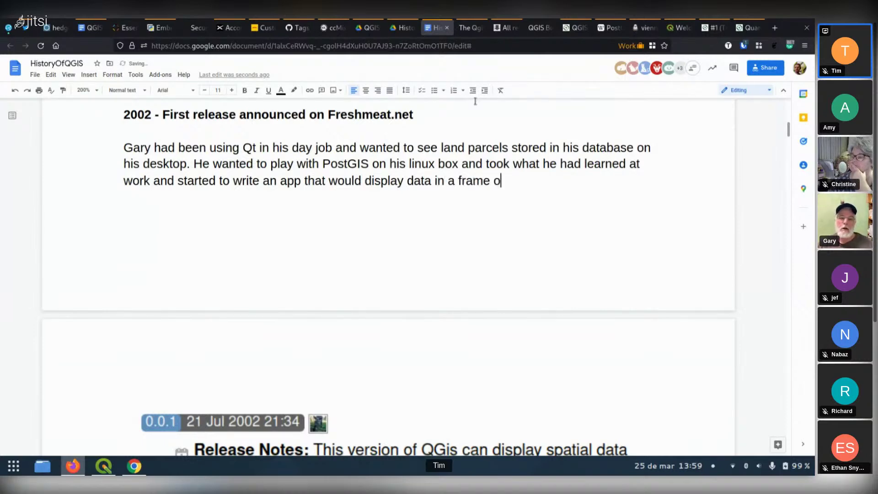
{"action": "key", "text": "BackSpace"}
{"action": "key", "text": "BackSpace"}
{"action": "type", "text": "."}
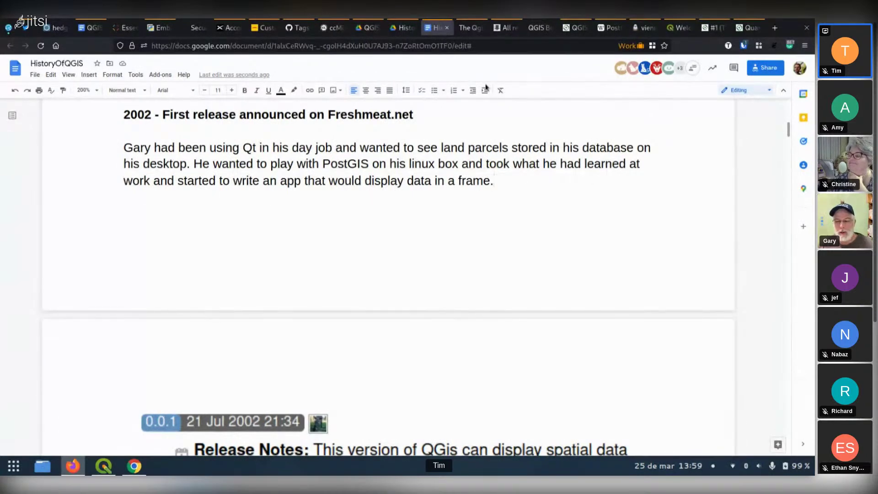
Check the 0.0.1 release notes, and insert the version placeholder "X?" after "Qt" in the paragraph's first sentence
{"action": "scroll", "coordinate": [254, 281], "scroll_direction": "down", "scroll_amount": 2}
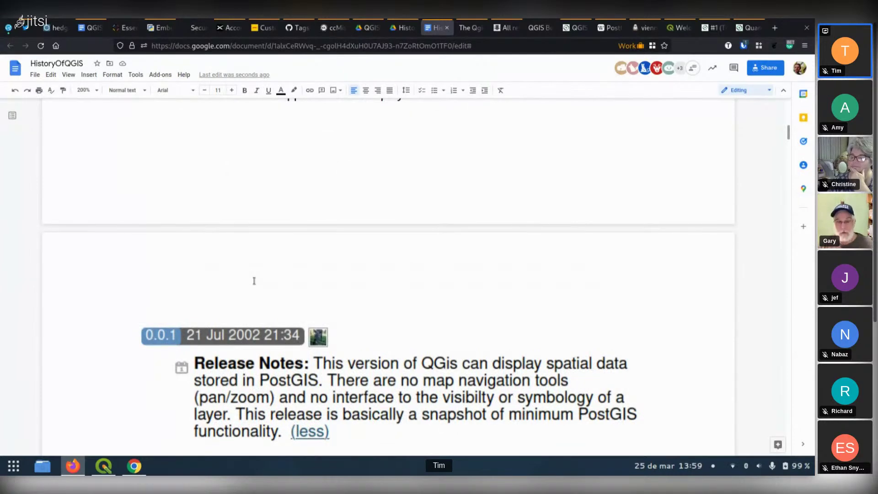
{"action": "scroll", "coordinate": [254, 281], "scroll_direction": "up", "scroll_amount": 1}
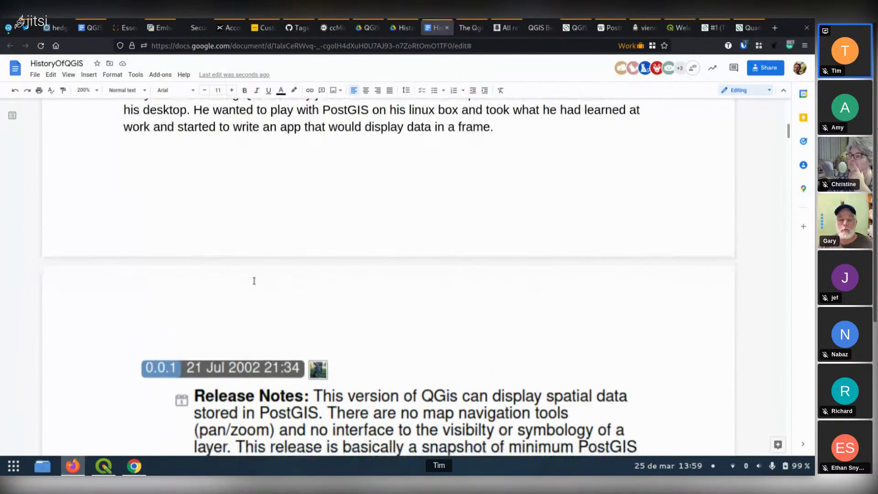
{"action": "scroll", "coordinate": [254, 281], "scroll_direction": "down", "scroll_amount": 1}
{"action": "scroll", "coordinate": [254, 281], "scroll_direction": "down", "scroll_amount": 2}
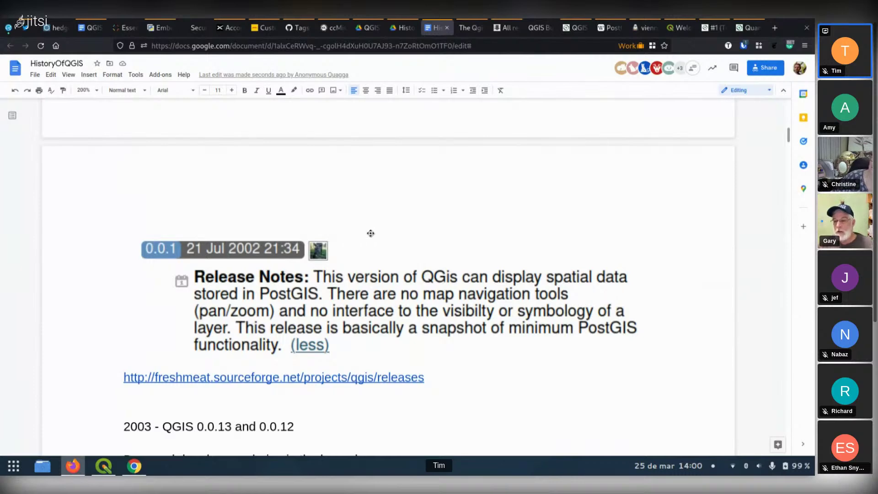
{"action": "scroll", "coordinate": [371, 234], "scroll_direction": "up", "scroll_amount": 1}
{"action": "scroll", "coordinate": [370, 234], "scroll_direction": "up", "scroll_amount": 3}
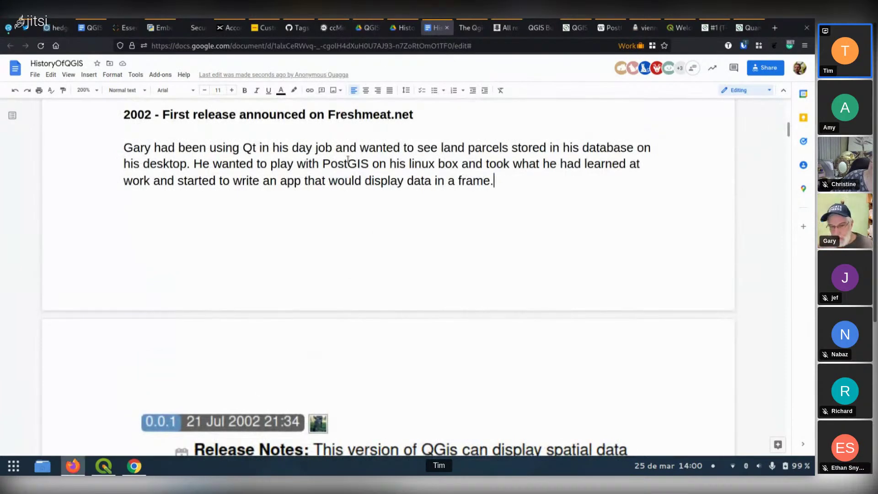
{"action": "left_click", "coordinate": [257, 147]}
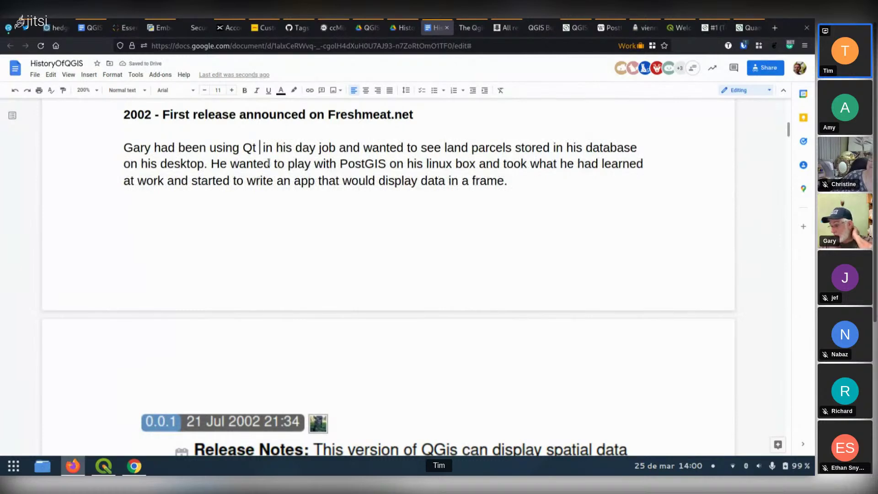
{"action": "type", "text": "X"}
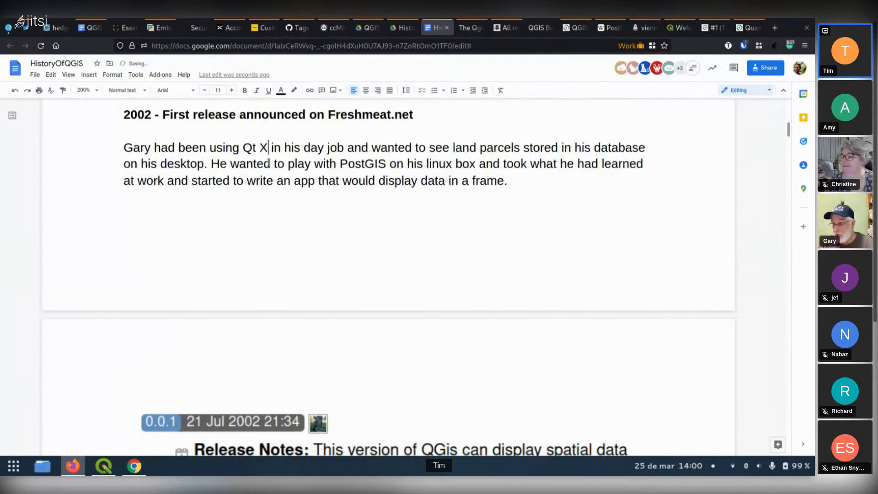
{"action": "type", "text": "?"}
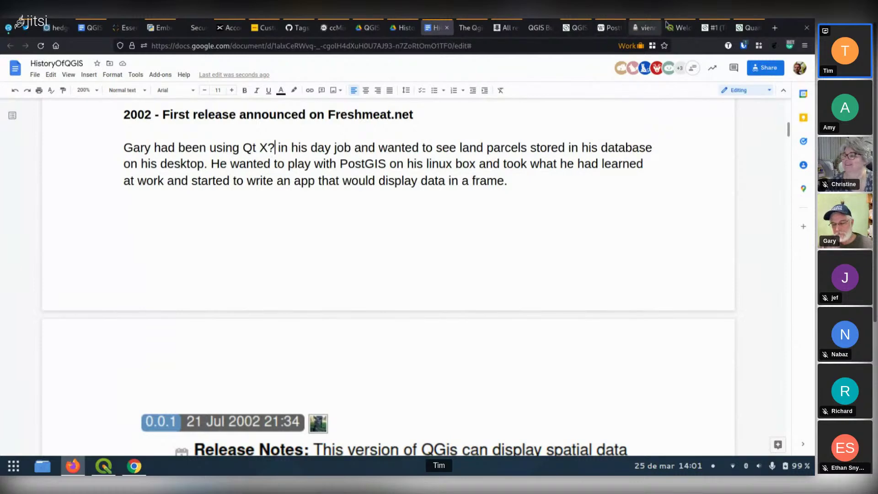
Search the web for "postgis release history" in a new Work container tab
{"action": "right_click", "coordinate": [775, 28]}
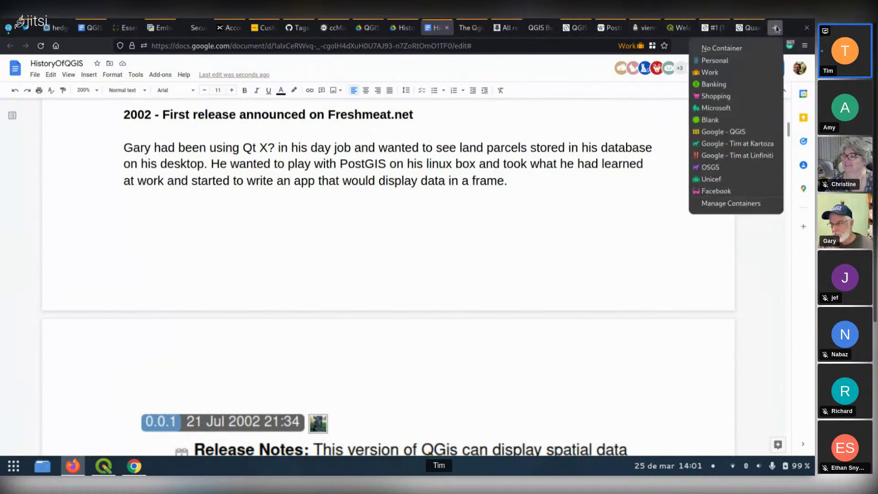
{"action": "left_click", "coordinate": [725, 73]}
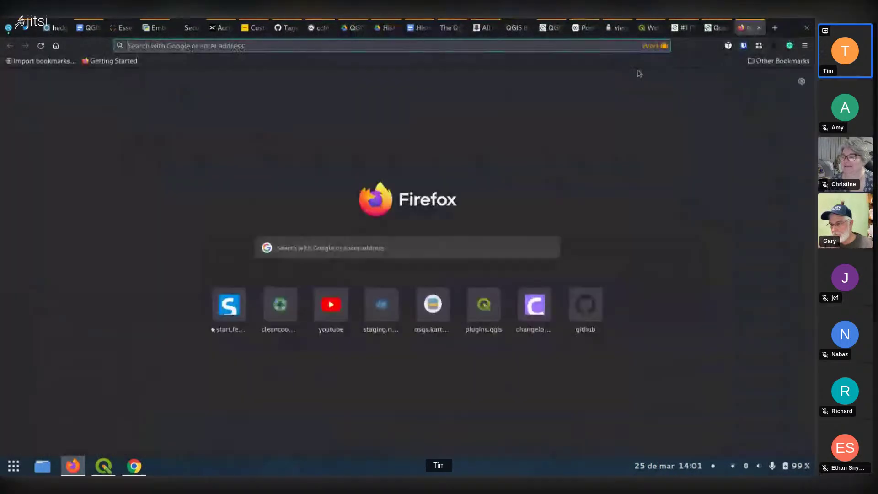
{"action": "left_click", "coordinate": [589, 48]}
{"action": "type", "text": "po"}
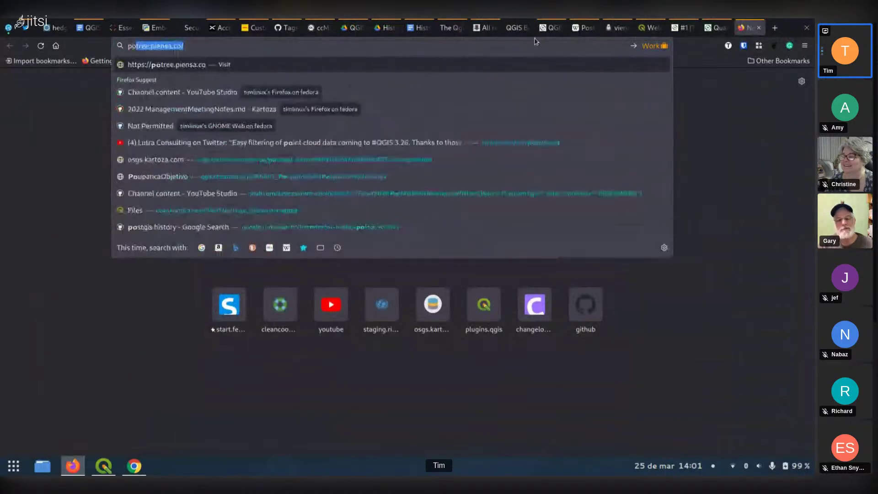
{"action": "type", "text": "stgis release history"}
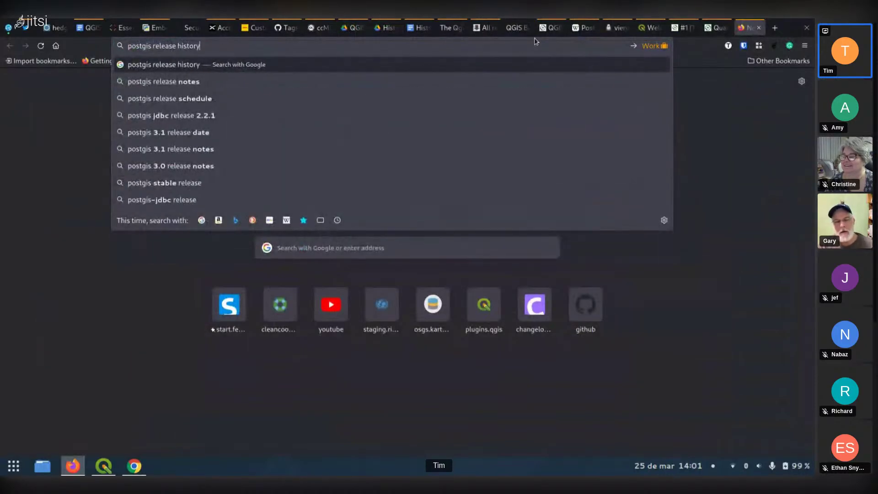
{"action": "key", "text": "Return"}
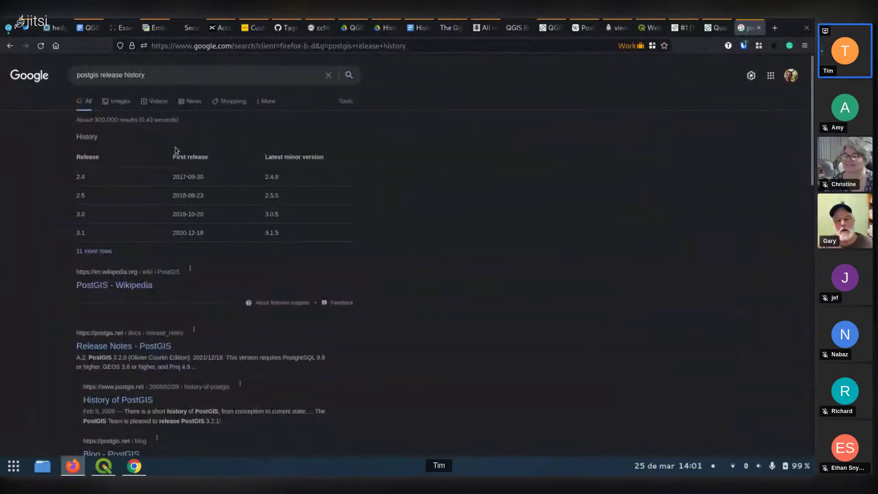
Open the Wikipedia article on PostGIS and examine its History section and release history table
{"action": "left_click", "coordinate": [120, 284]}
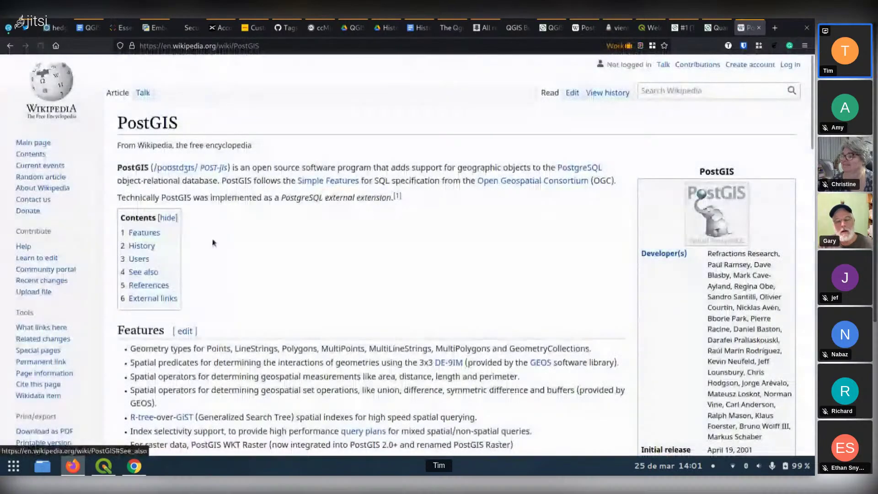
{"action": "scroll", "coordinate": [221, 238], "scroll_direction": "down", "scroll_amount": 2}
{"action": "scroll", "coordinate": [222, 240], "scroll_direction": "down", "scroll_amount": 10}
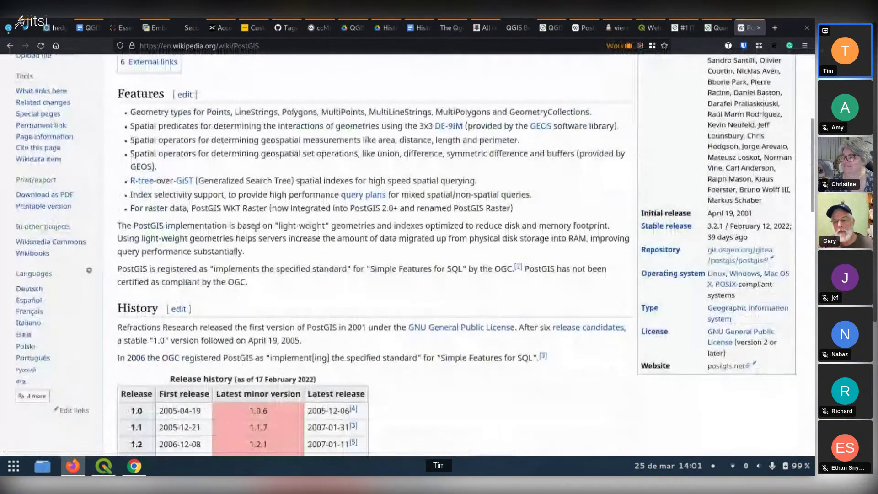
{"action": "scroll", "coordinate": [259, 228], "scroll_direction": "up", "scroll_amount": 3}
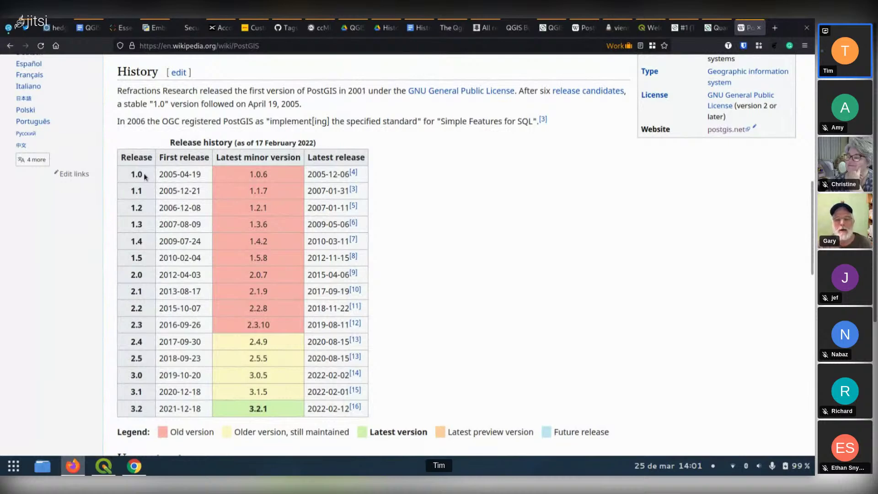
Enlarge the PostGIS article to 120% and read its History section and release table
{"action": "key", "text": "ctrl+plus"}
{"action": "key", "text": "ctrl+plus"}
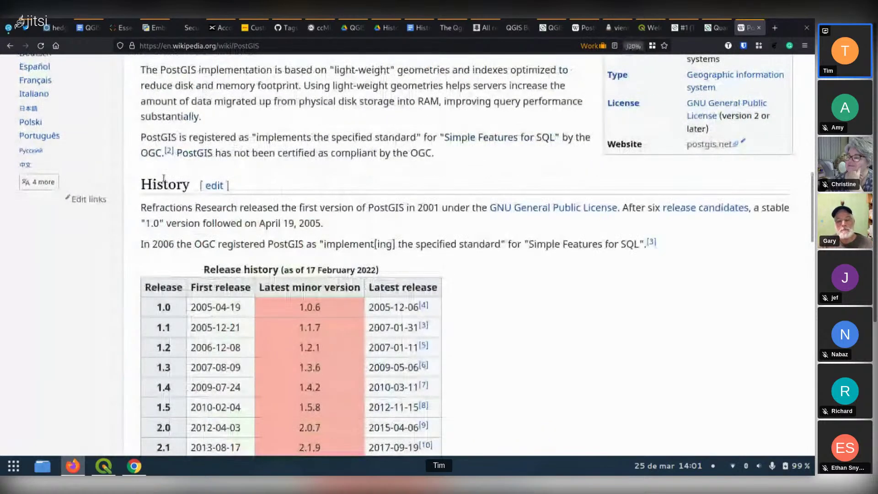
{"action": "scroll", "coordinate": [299, 196], "scroll_direction": "down", "scroll_amount": 3}
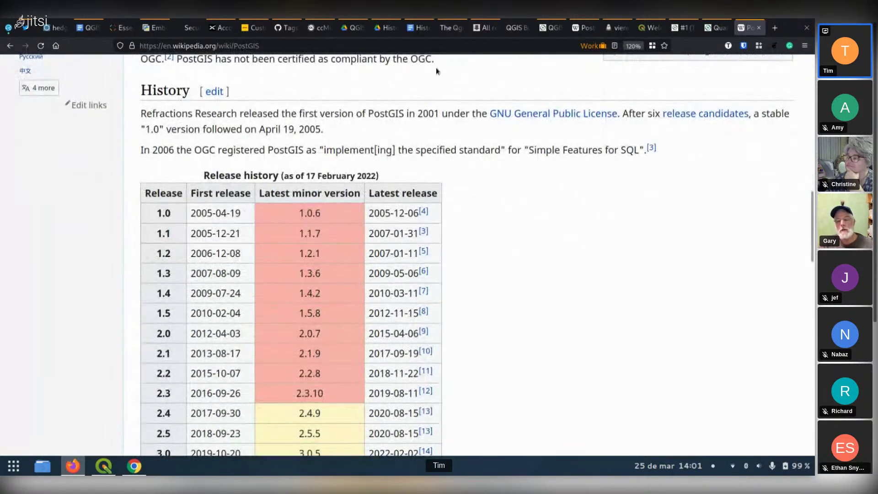
Copy the PostGIS Wikipedia article's address and paste it on a new line below the 2002 paragraph in the HistoryOfQGIS document
{"action": "double_click", "coordinate": [252, 48]}
{"action": "triple_click", "coordinate": [256, 48]}
{"action": "left_click", "coordinate": [259, 48]}
{"action": "double_click", "coordinate": [259, 48]}
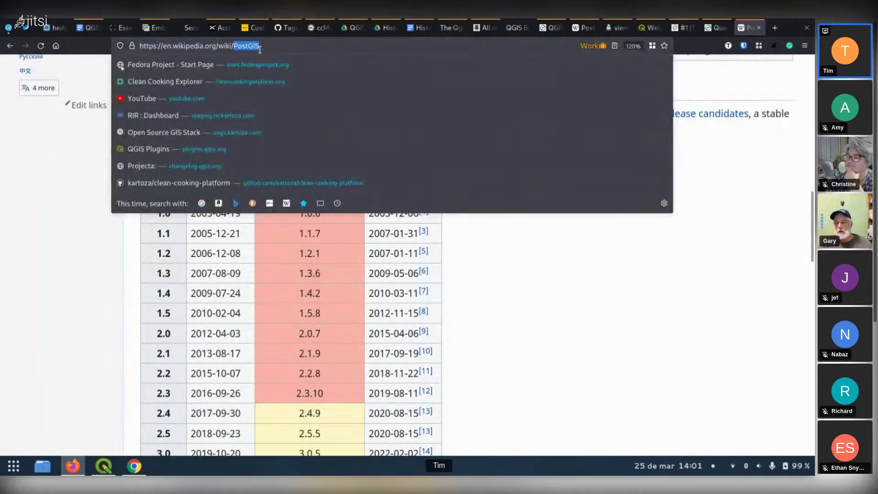
{"action": "triple_click", "coordinate": [259, 48]}
{"action": "key", "text": "ctrl+c"}
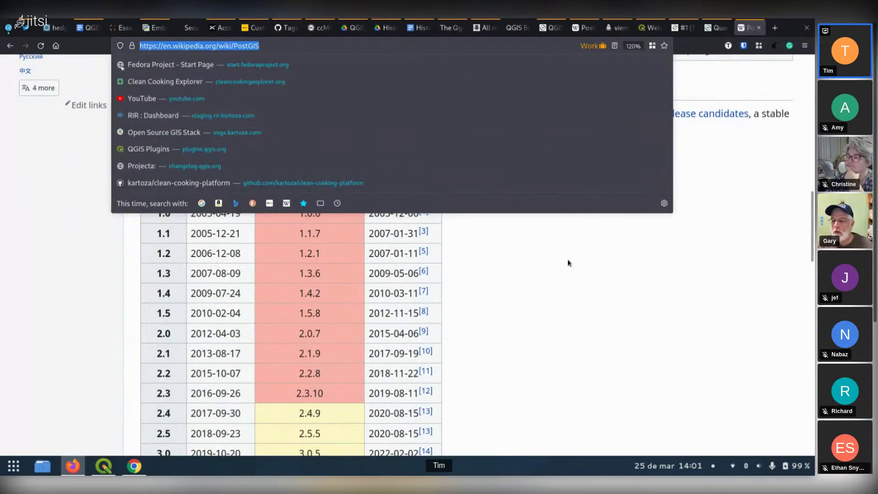
{"action": "left_click", "coordinate": [598, 314]}
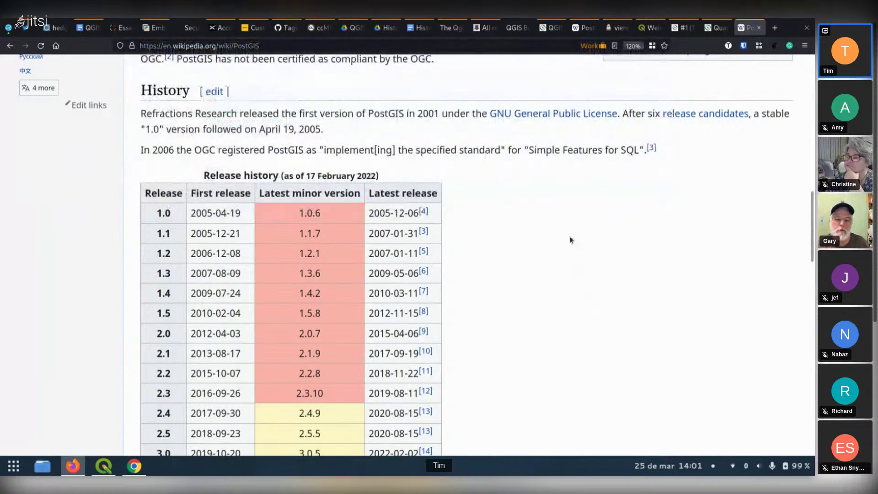
{"action": "left_click", "coordinate": [420, 28]}
{"action": "left_click", "coordinate": [520, 184]}
{"action": "key", "text": "Return"}
{"action": "key", "text": "ctrl+v"}
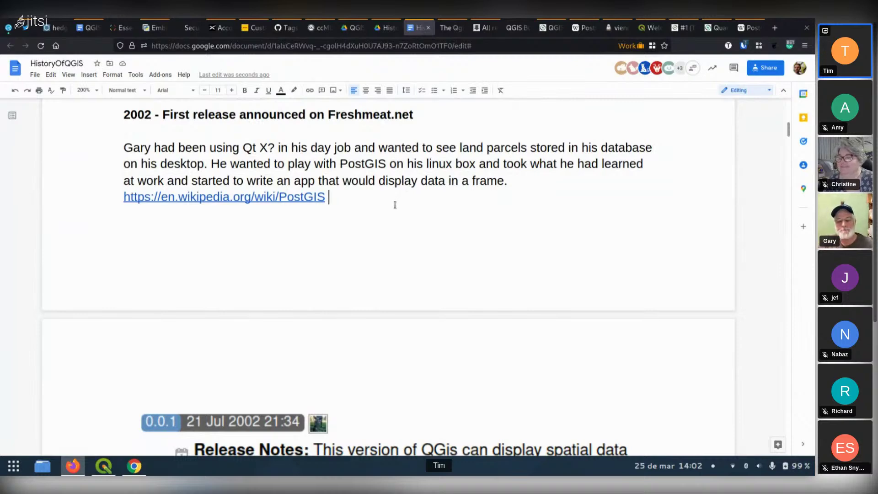
Review the HistoryOfQGIS document from the 0.0.1 release notes through the 2007 QGIS 0.8 - 0.9 section
{"action": "scroll", "coordinate": [395, 205], "scroll_direction": "down", "scroll_amount": 1}
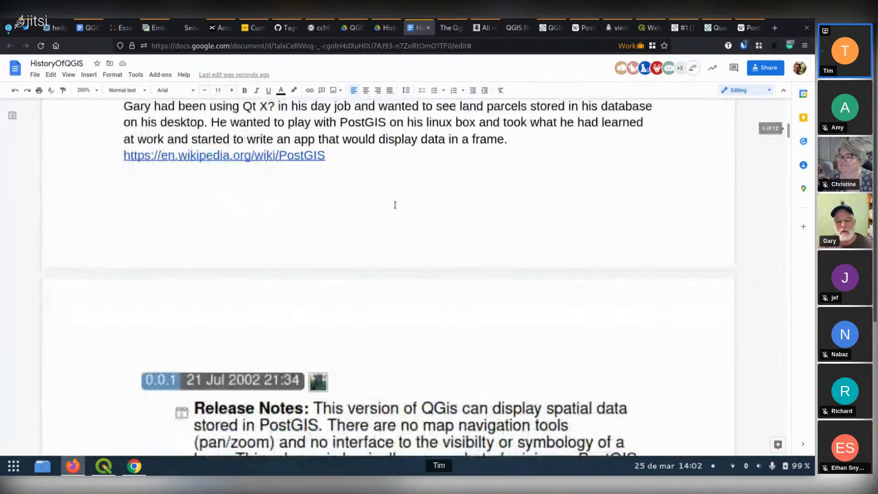
{"action": "scroll", "coordinate": [396, 205], "scroll_direction": "down", "scroll_amount": 5}
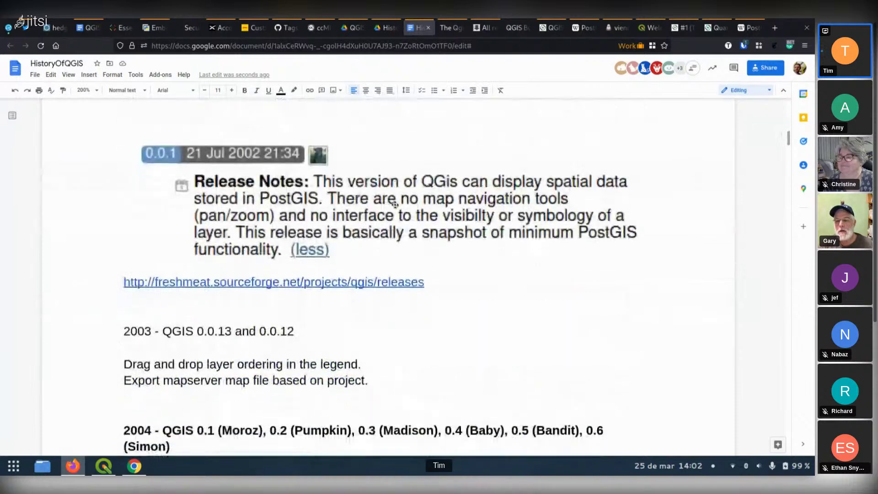
{"action": "scroll", "coordinate": [396, 205], "scroll_direction": "down", "scroll_amount": 1}
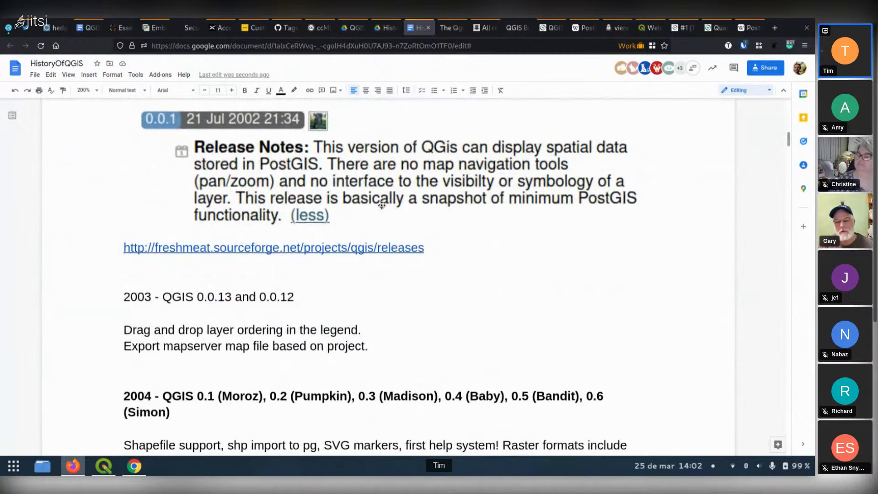
{"action": "scroll", "coordinate": [381, 205], "scroll_direction": "down", "scroll_amount": 5}
{"action": "scroll", "coordinate": [379, 205], "scroll_direction": "down", "scroll_amount": 15}
{"action": "scroll", "coordinate": [378, 205], "scroll_direction": "down", "scroll_amount": 4}
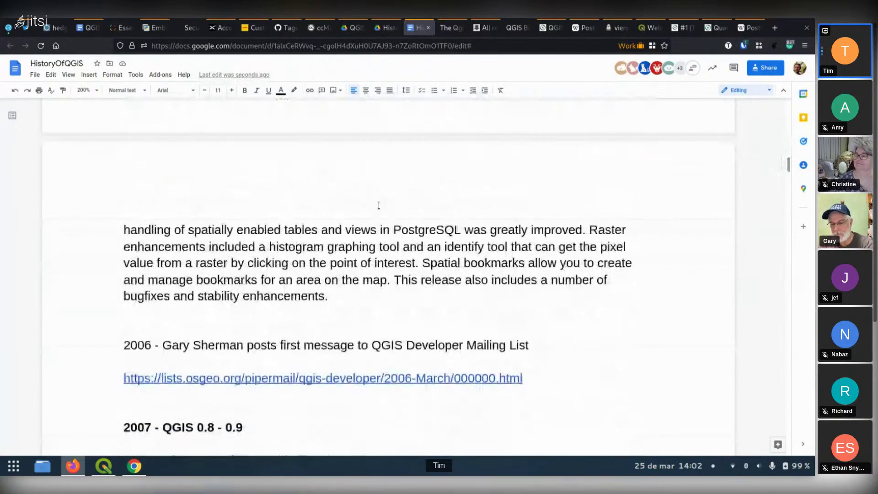
{"action": "scroll", "coordinate": [379, 205], "scroll_direction": "down", "scroll_amount": 3}
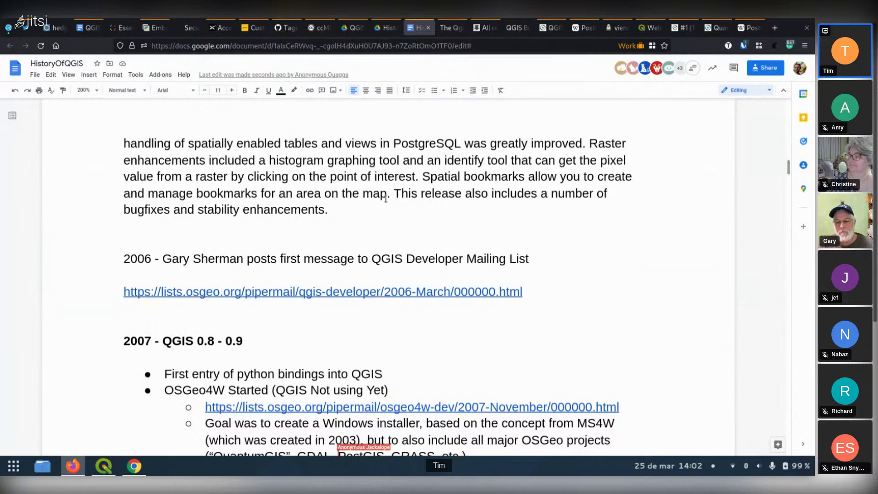
{"action": "scroll", "coordinate": [385, 198], "scroll_direction": "down", "scroll_amount": 2}
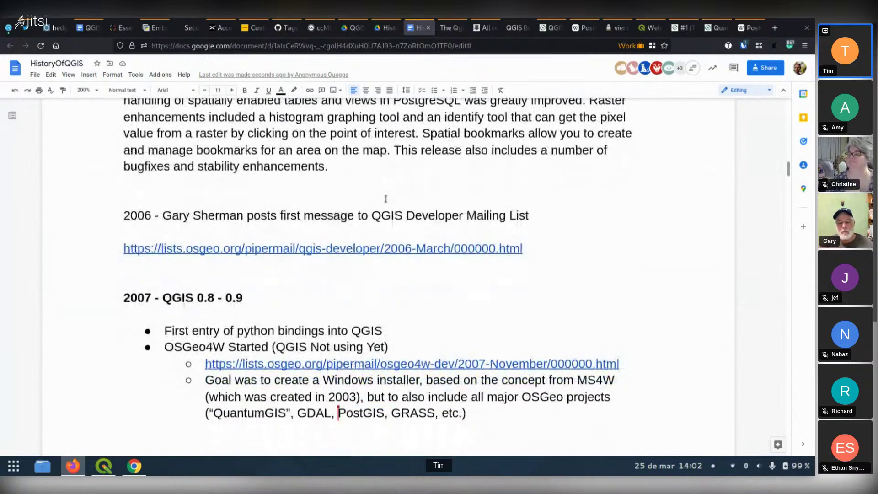
{"action": "scroll", "coordinate": [385, 199], "scroll_direction": "down", "scroll_amount": 2}
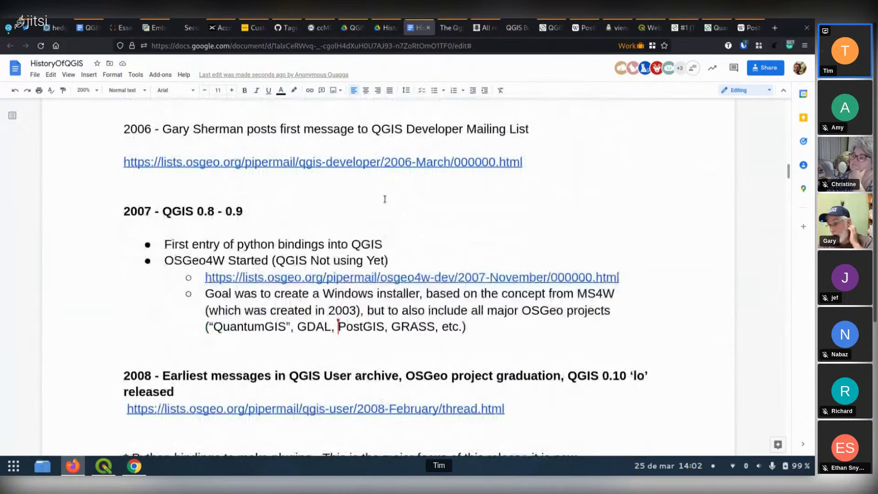
{"action": "scroll", "coordinate": [385, 199], "scroll_direction": "down", "scroll_amount": 1}
{"action": "scroll", "coordinate": [385, 200], "scroll_direction": "down", "scroll_amount": 1}
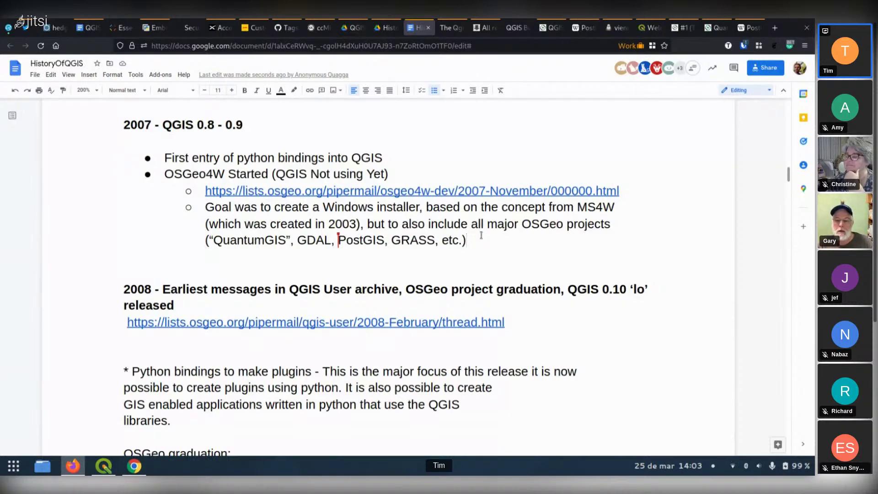
Add an unindented blank line without a bullet after the OSGeo4W goal item in the 2007 section
{"action": "key", "text": "Return"}
{"action": "key", "text": "BackSpace"}
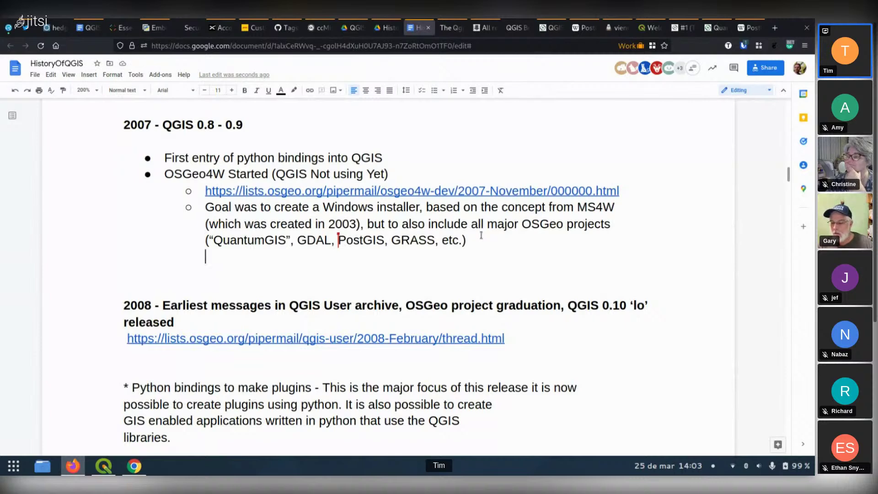
{"action": "key", "text": "BackSpace"}
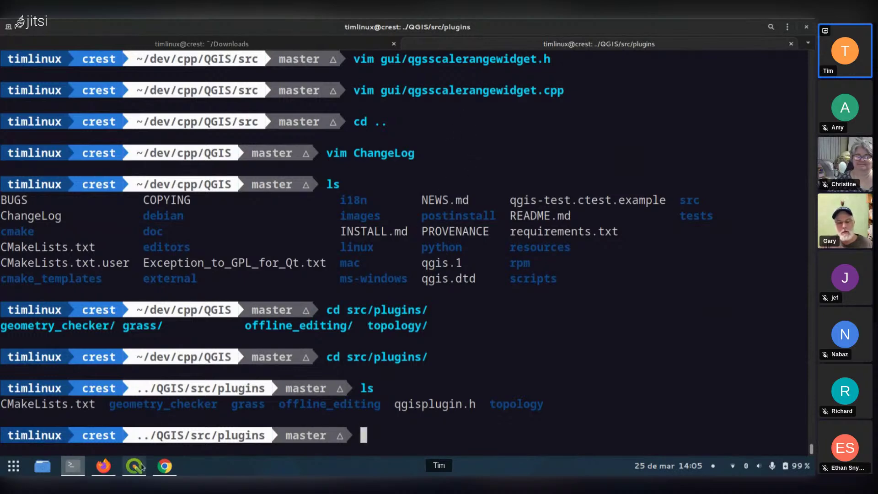
Return to the HistoryOfQGIS document in Firefox and examine the 2008 OSGeo graduation and 2009 Hackfest entries
{"action": "left_click", "coordinate": [104, 466]}
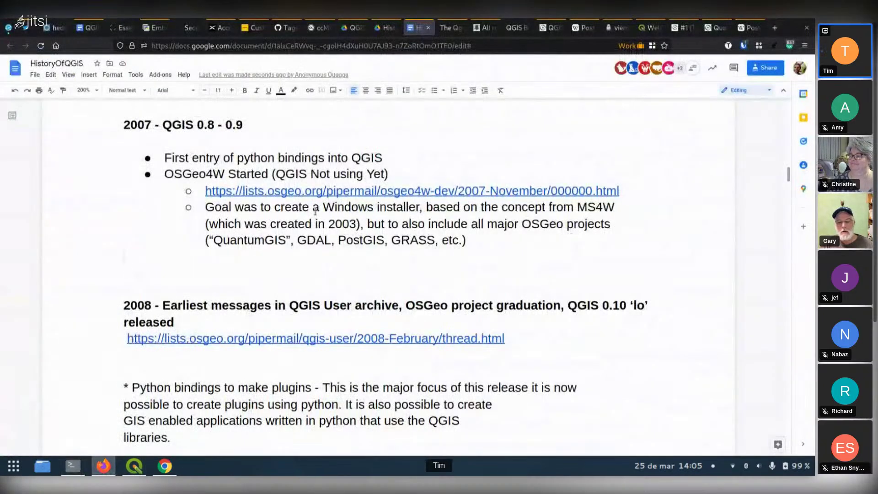
{"action": "scroll", "coordinate": [433, 226], "scroll_direction": "down", "scroll_amount": 3}
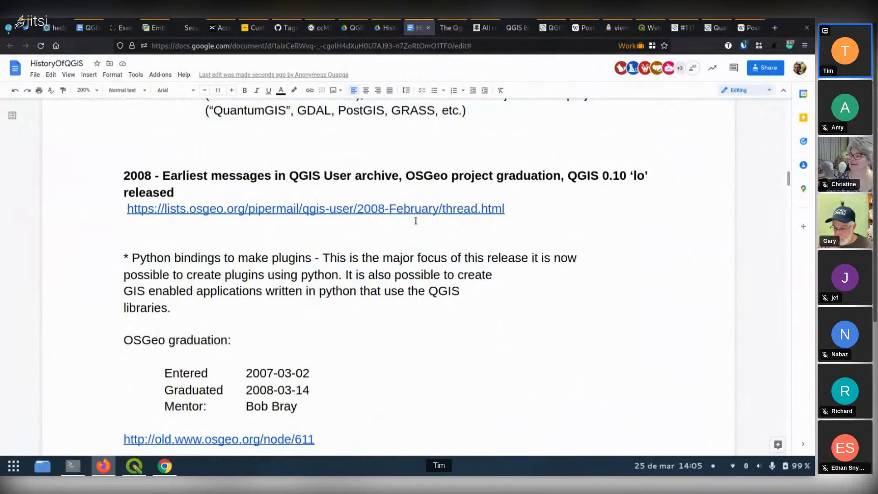
{"action": "scroll", "coordinate": [400, 290], "scroll_direction": "down", "scroll_amount": 3}
{"action": "scroll", "coordinate": [400, 291], "scroll_direction": "down", "scroll_amount": 8}
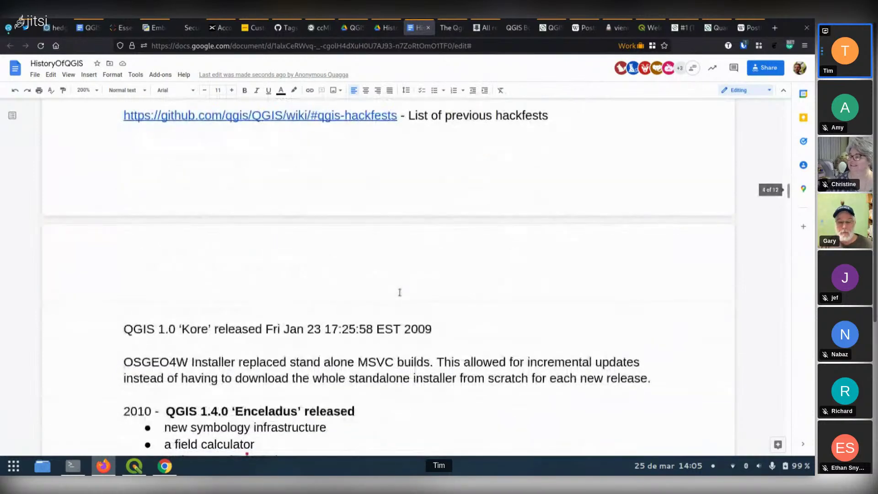
{"action": "scroll", "coordinate": [400, 292], "scroll_direction": "down", "scroll_amount": 1}
{"action": "scroll", "coordinate": [400, 292], "scroll_direction": "up", "scroll_amount": 4}
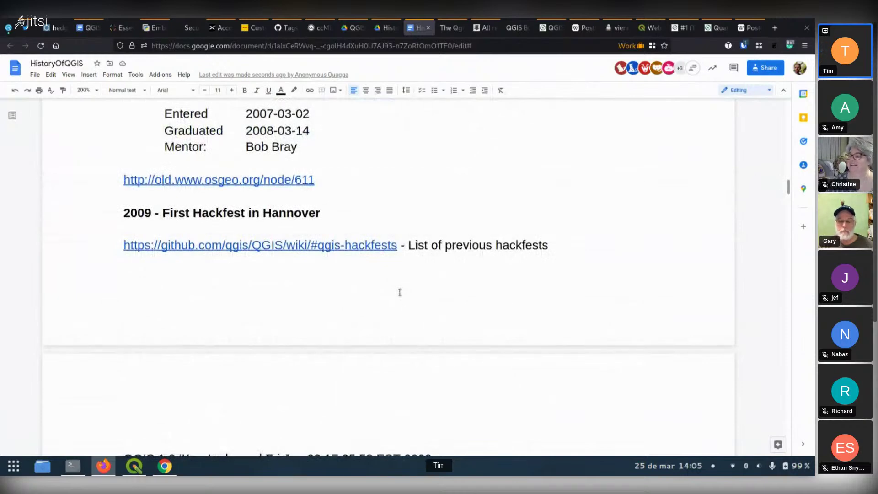
{"action": "scroll", "coordinate": [388, 291], "scroll_direction": "up", "scroll_amount": 5}
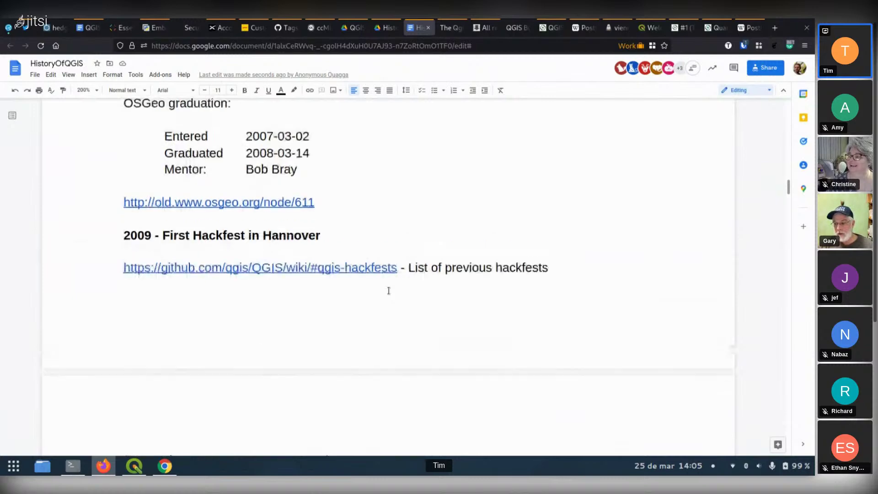
{"action": "scroll", "coordinate": [389, 291], "scroll_direction": "up", "scroll_amount": 1}
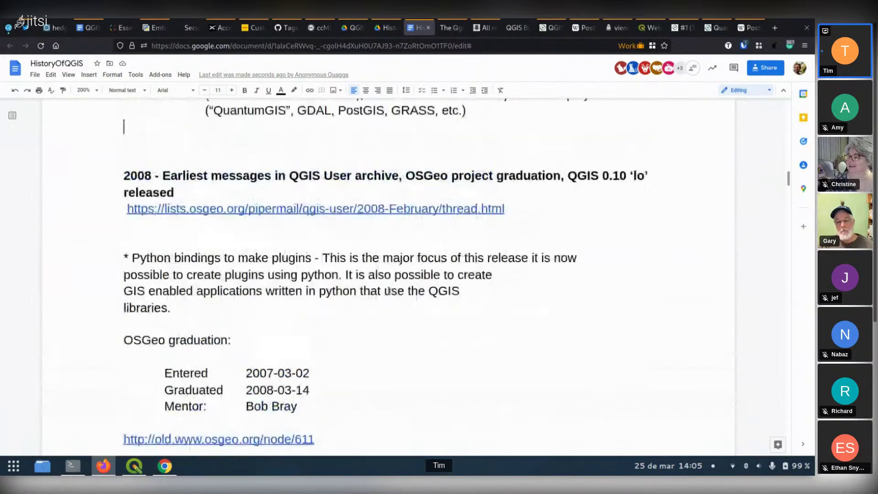
{"action": "scroll", "coordinate": [389, 291], "scroll_direction": "down", "scroll_amount": 1}
{"action": "scroll", "coordinate": [389, 291], "scroll_direction": "down", "scroll_amount": 3}
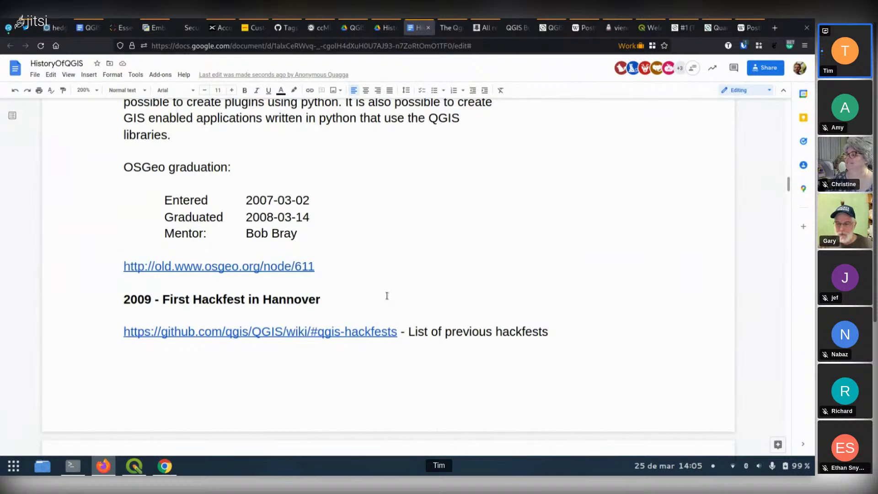
{"action": "scroll", "coordinate": [387, 296], "scroll_direction": "up", "scroll_amount": 2}
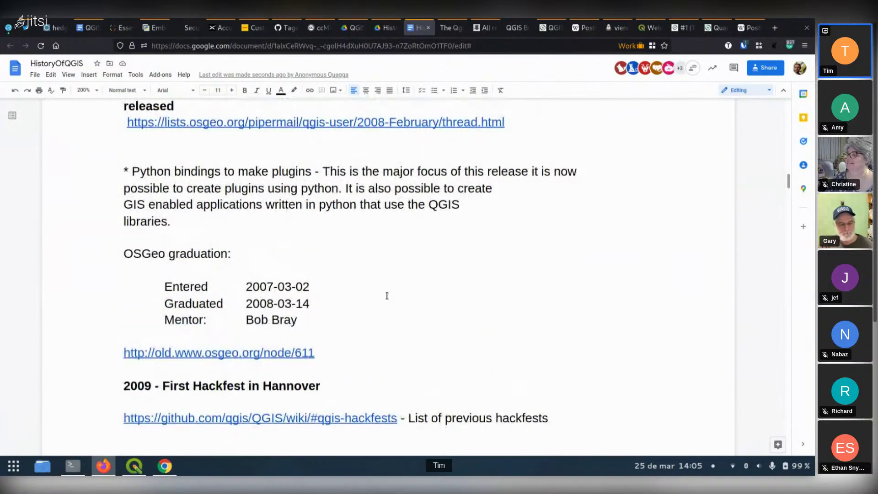
{"action": "scroll", "coordinate": [387, 296], "scroll_direction": "up", "scroll_amount": 2}
{"action": "scroll", "coordinate": [387, 296], "scroll_direction": "down", "scroll_amount": 3}
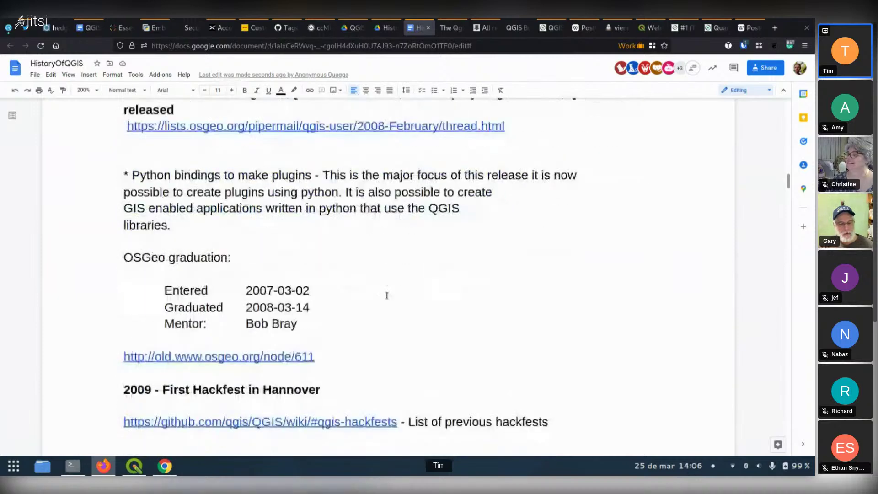
{"action": "scroll", "coordinate": [387, 296], "scroll_direction": "down", "scroll_amount": 2}
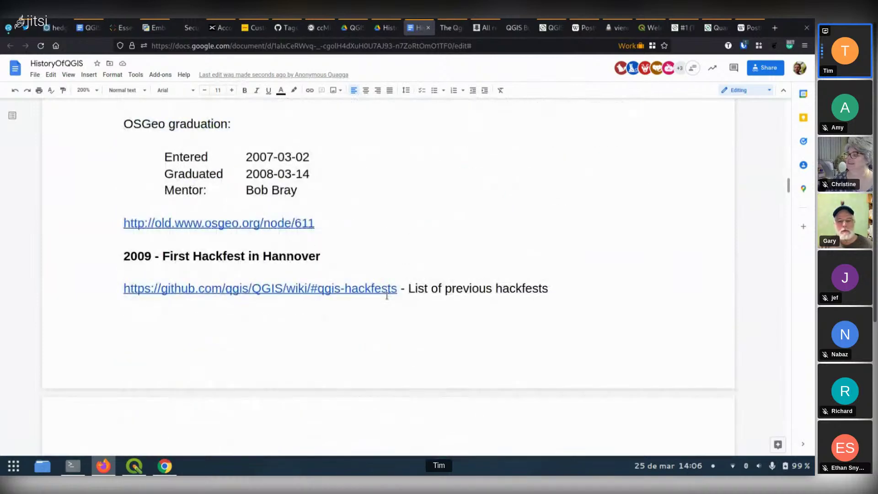
Make the "OSGeo graduation:" line in the 2008 section bold
{"action": "scroll", "coordinate": [386, 295], "scroll_direction": "up", "scroll_amount": 2}
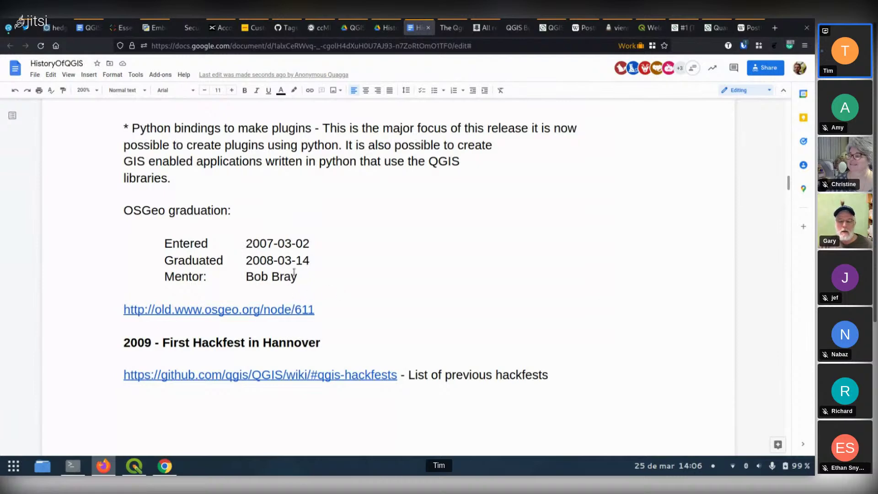
{"action": "left_click_drag", "start_coordinate": [239, 211], "coordinate": [118, 220]}
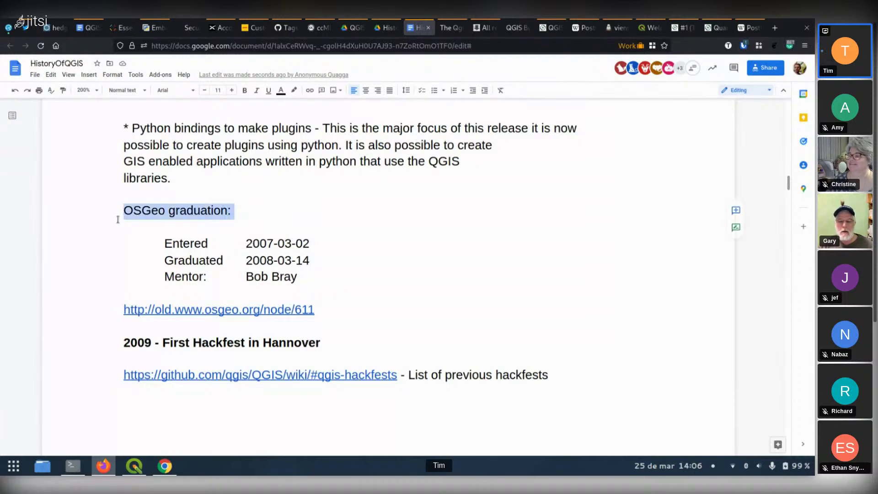
{"action": "key", "text": "ctrl+b"}
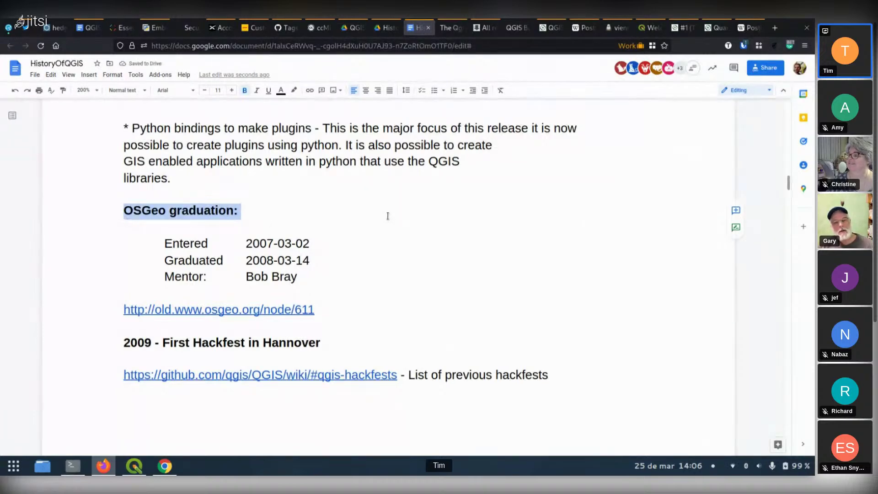
Review the timeline from the 2009 Hackfest to the 2013 QGIS 2.0 Dufour entry, including the 2011 and 2012 lines
{"action": "scroll", "coordinate": [387, 217], "scroll_direction": "down", "scroll_amount": 3}
{"action": "scroll", "coordinate": [388, 216], "scroll_direction": "down", "scroll_amount": 6}
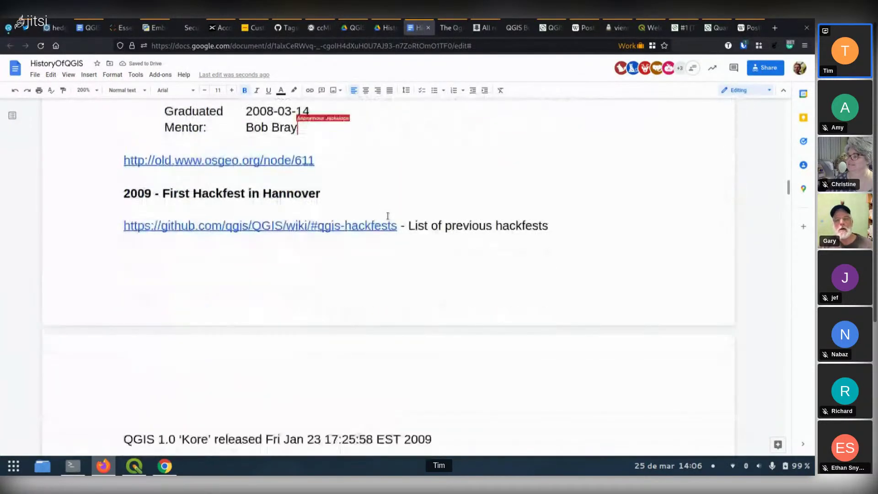
{"action": "scroll", "coordinate": [388, 216], "scroll_direction": "down", "scroll_amount": 2}
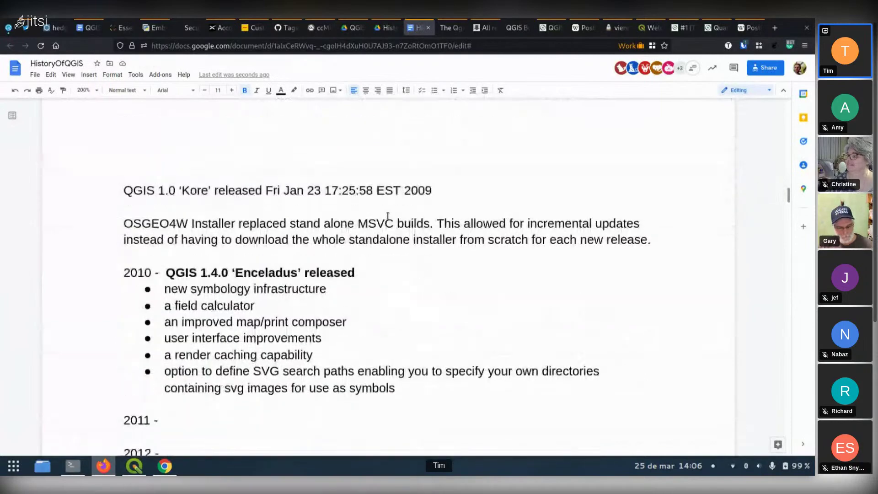
{"action": "scroll", "coordinate": [388, 216], "scroll_direction": "down", "scroll_amount": 2}
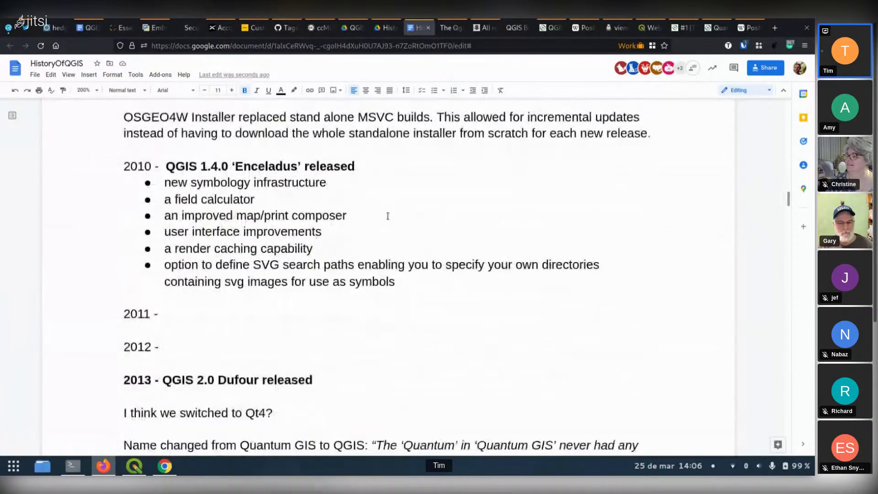
{"action": "scroll", "coordinate": [387, 216], "scroll_direction": "down", "scroll_amount": 3}
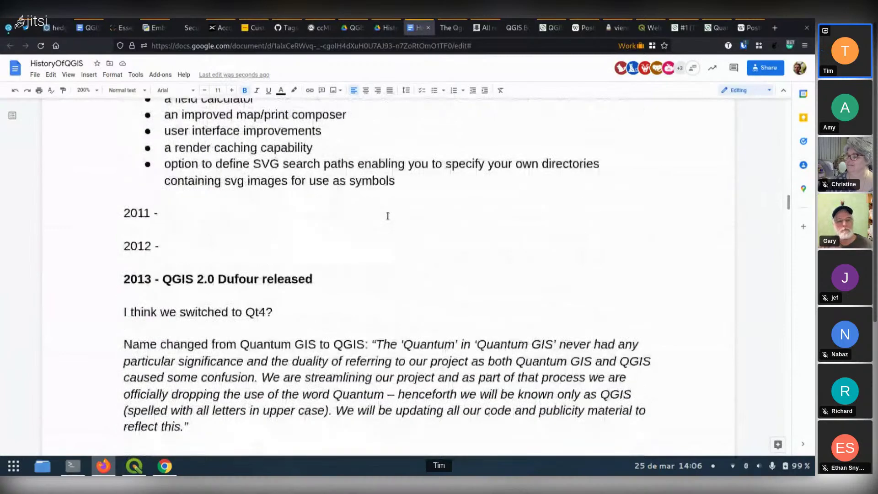
{"action": "scroll", "coordinate": [388, 216], "scroll_direction": "up", "scroll_amount": 4}
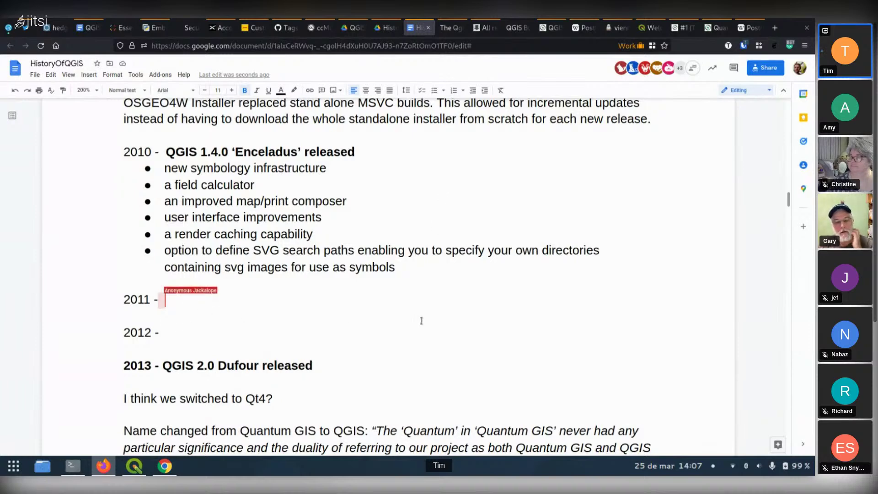
{"action": "scroll", "coordinate": [420, 321], "scroll_direction": "down", "scroll_amount": 3}
{"action": "scroll", "coordinate": [421, 321], "scroll_direction": "down", "scroll_amount": 5}
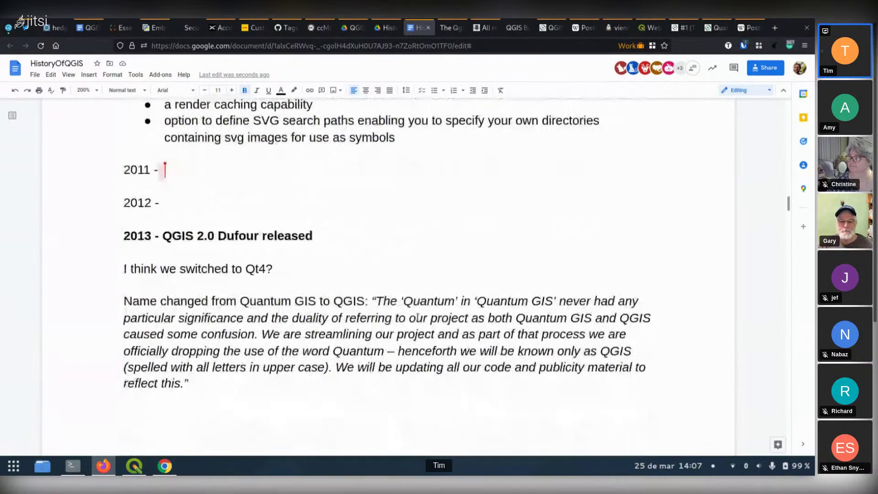
Review the timeline from the QGIS 2.0 Dufour splash image through the new website entry to the line chart starting in 2014
{"action": "scroll", "coordinate": [417, 317], "scroll_direction": "down", "scroll_amount": 15}
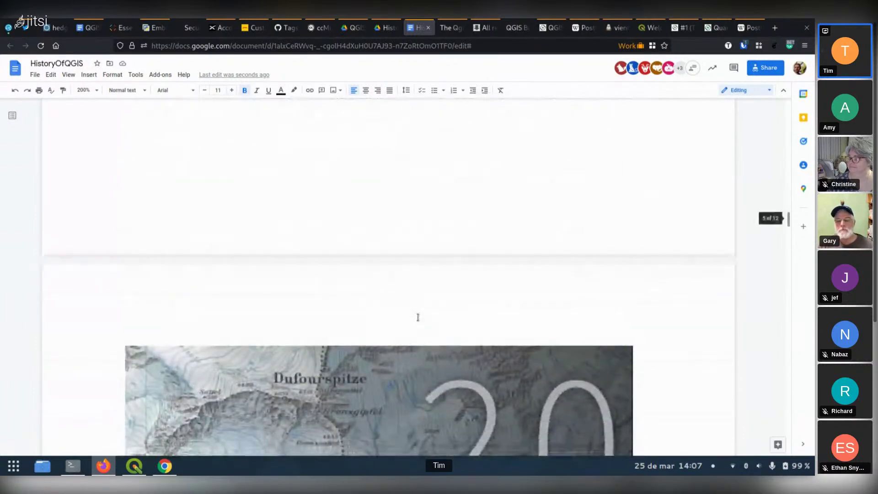
{"action": "scroll", "coordinate": [417, 317], "scroll_direction": "down", "scroll_amount": 10}
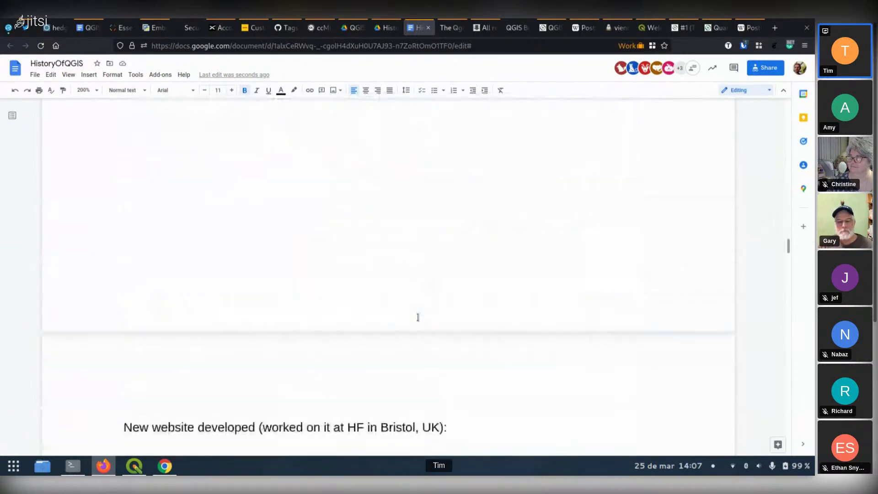
{"action": "scroll", "coordinate": [417, 316], "scroll_direction": "down", "scroll_amount": 5}
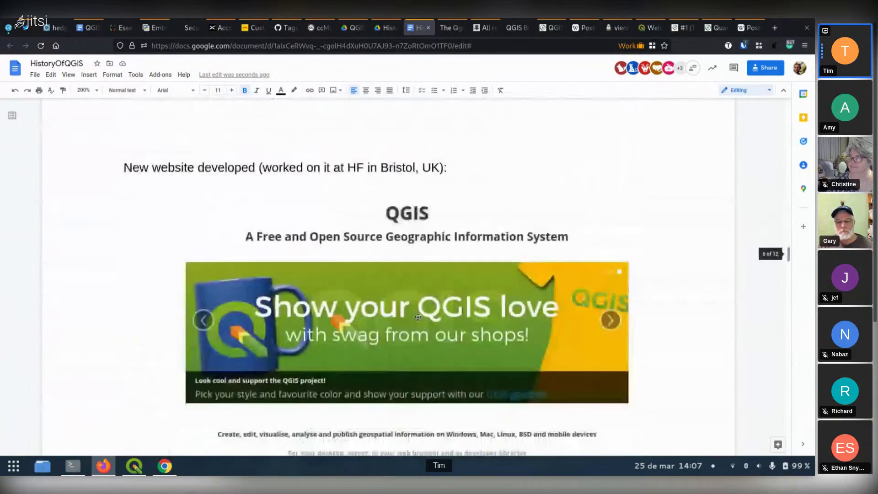
{"action": "scroll", "coordinate": [418, 317], "scroll_direction": "down", "scroll_amount": 20}
{"action": "scroll", "coordinate": [417, 316], "scroll_direction": "down", "scroll_amount": 6}
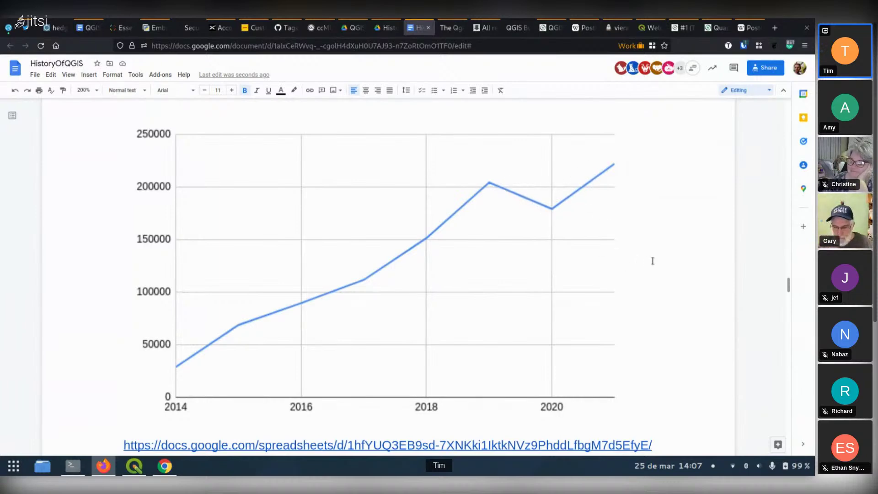
{"action": "scroll", "coordinate": [653, 261], "scroll_direction": "down", "scroll_amount": 2}
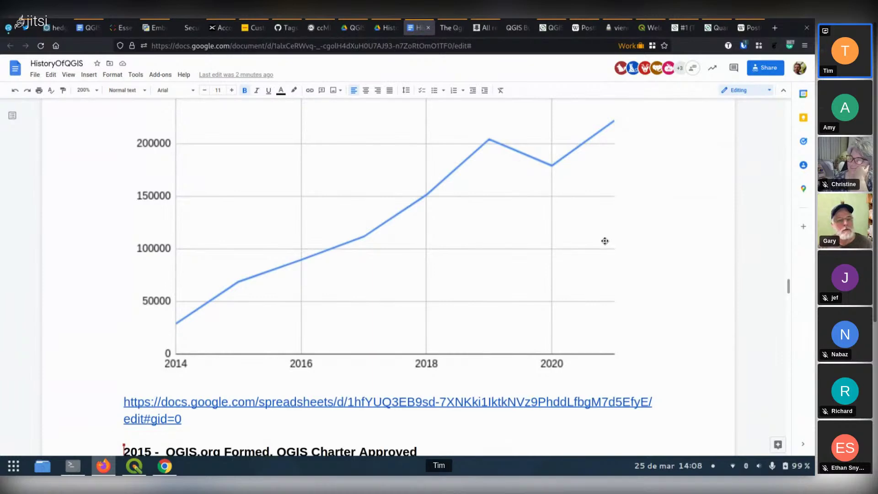
Read the 2015 section on QGIS.org's formation, the charter and board, the QGIS versus ESRI trends chart and the first LTR release
{"action": "scroll", "coordinate": [605, 241], "scroll_direction": "down", "scroll_amount": 5}
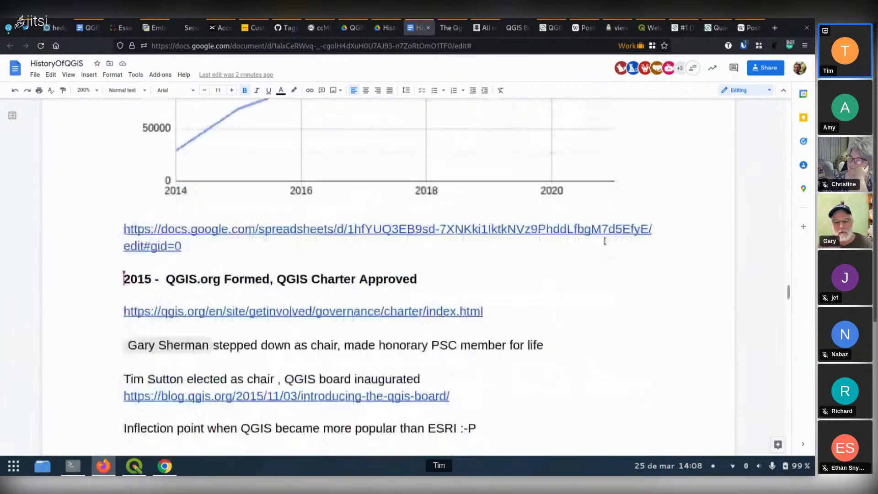
{"action": "scroll", "coordinate": [605, 241], "scroll_direction": "down", "scroll_amount": 3}
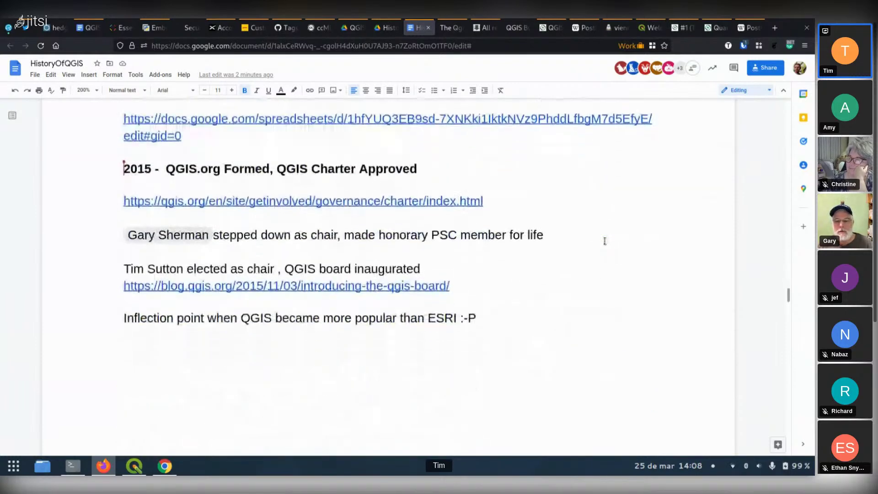
{"action": "scroll", "coordinate": [605, 241], "scroll_direction": "down", "scroll_amount": 2}
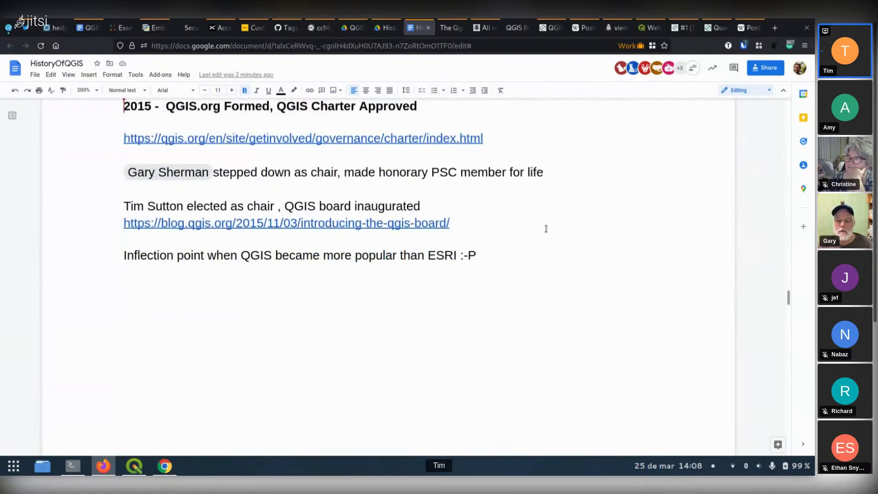
{"action": "scroll", "coordinate": [546, 228], "scroll_direction": "down", "scroll_amount": 8}
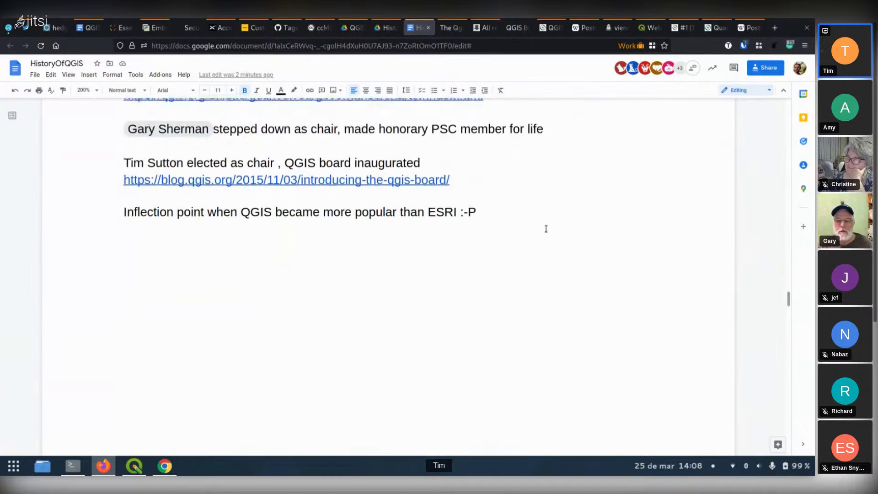
{"action": "scroll", "coordinate": [546, 229], "scroll_direction": "down", "scroll_amount": 5}
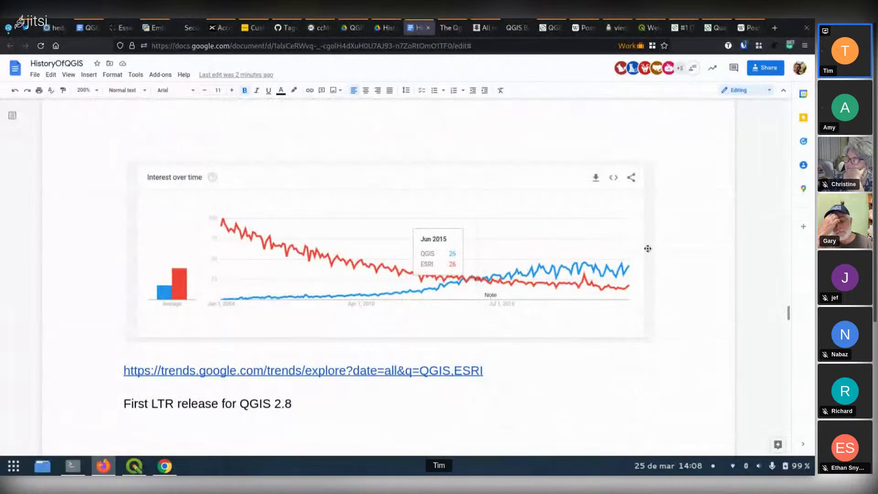
{"action": "scroll", "coordinate": [647, 249], "scroll_direction": "down", "scroll_amount": 3}
{"action": "scroll", "coordinate": [648, 248], "scroll_direction": "up", "scroll_amount": 1}
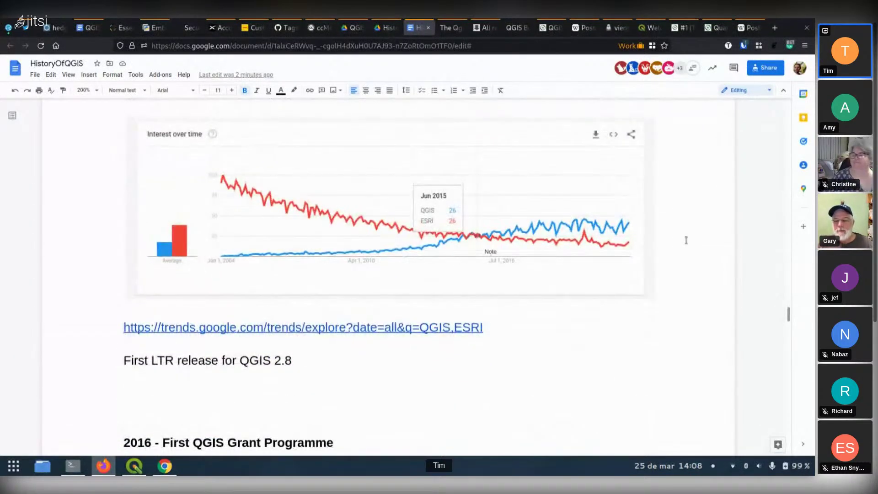
{"action": "scroll", "coordinate": [677, 241], "scroll_direction": "down", "scroll_amount": 1}
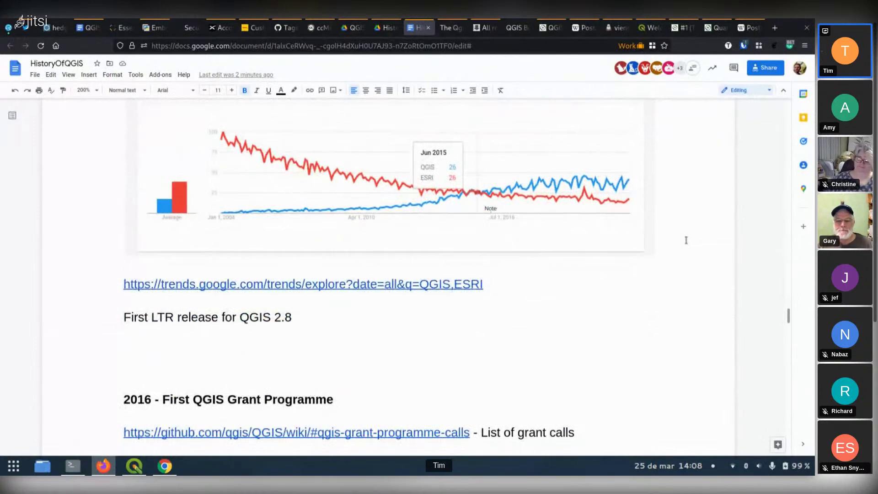
Re-examine the 2015 chair and board entries together with the QGIS and ESRI interest-over-time chart
{"action": "scroll", "coordinate": [367, 303], "scroll_direction": "up", "scroll_amount": 2}
{"action": "scroll", "coordinate": [368, 303], "scroll_direction": "up", "scroll_amount": 10}
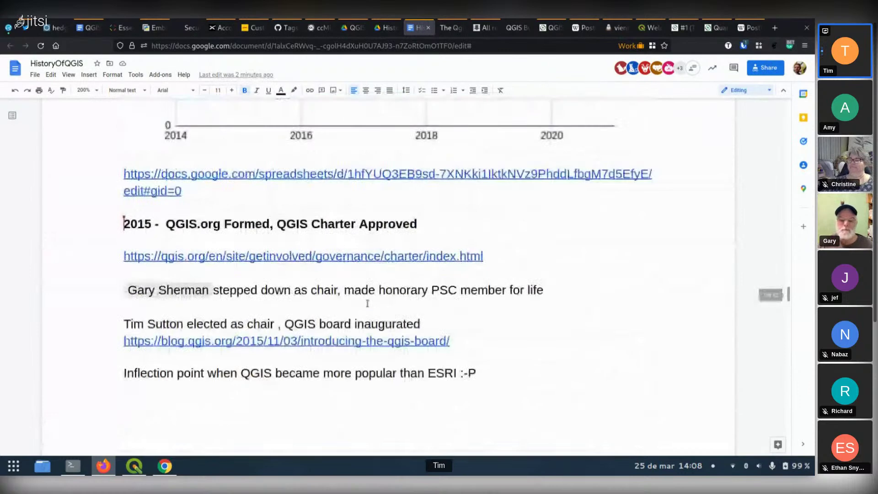
{"action": "scroll", "coordinate": [368, 303], "scroll_direction": "down", "scroll_amount": 10}
{"action": "scroll", "coordinate": [367, 304], "scroll_direction": "down", "scroll_amount": 5}
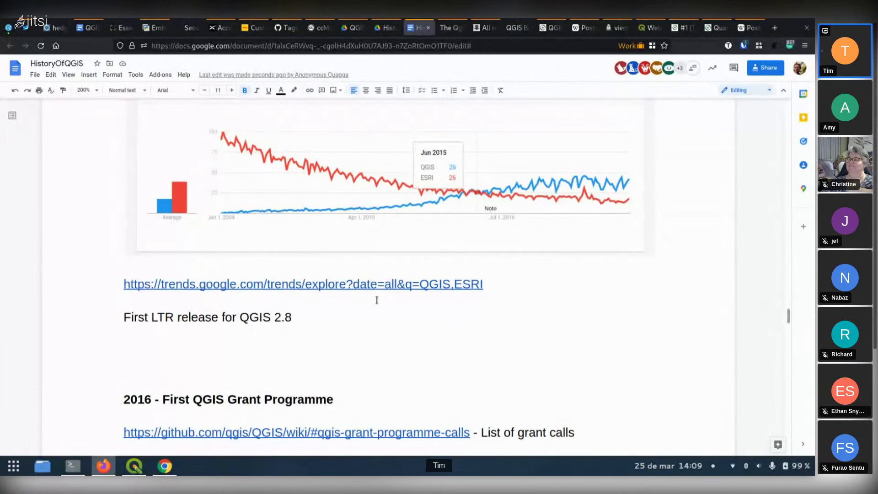
{"action": "scroll", "coordinate": [377, 300], "scroll_direction": "up", "scroll_amount": 5}
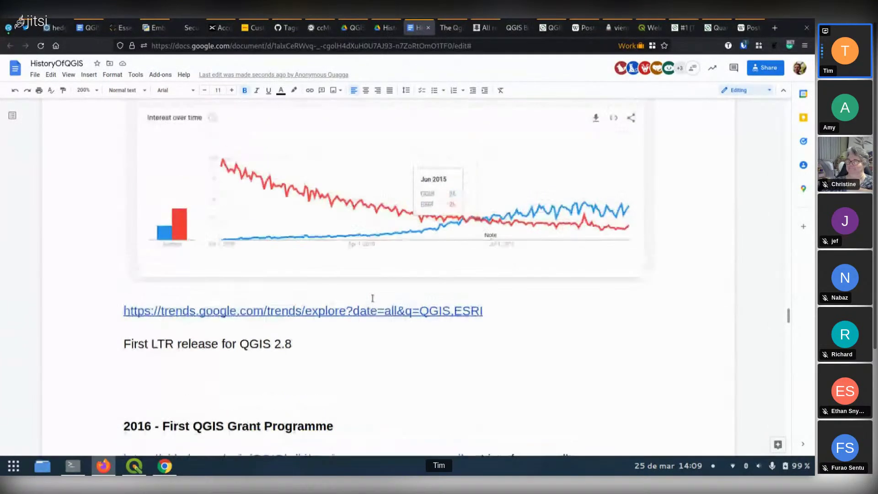
{"action": "scroll", "coordinate": [372, 298], "scroll_direction": "up", "scroll_amount": 6}
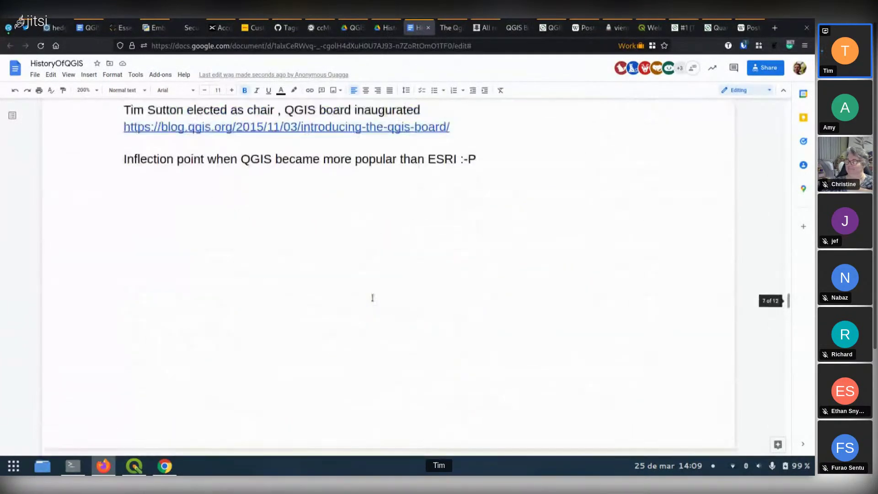
{"action": "scroll", "coordinate": [372, 298], "scroll_direction": "up", "scroll_amount": 1}
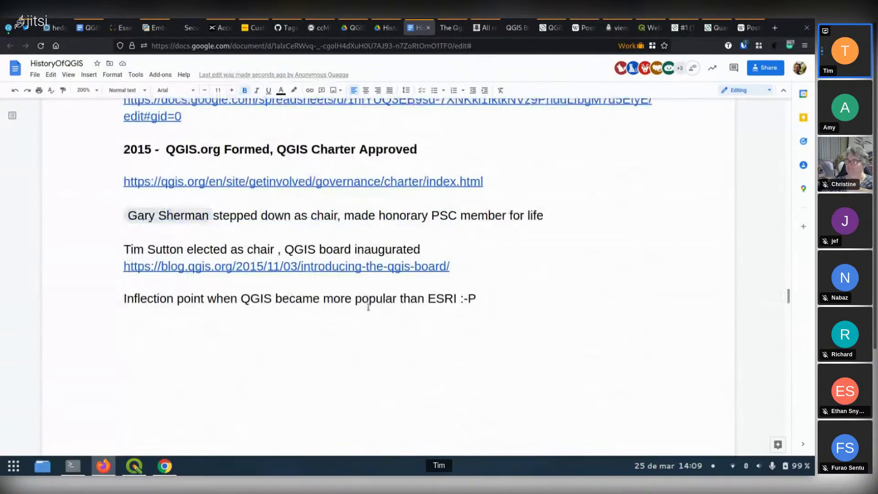
{"action": "scroll", "coordinate": [369, 333], "scroll_direction": "down", "scroll_amount": 4}
{"action": "scroll", "coordinate": [369, 335], "scroll_direction": "down", "scroll_amount": 7}
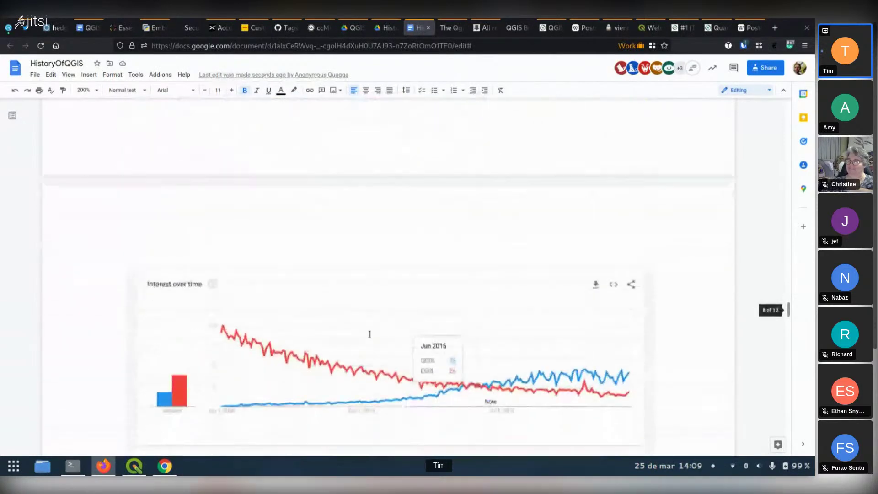
{"action": "scroll", "coordinate": [369, 335], "scroll_direction": "down", "scroll_amount": 6}
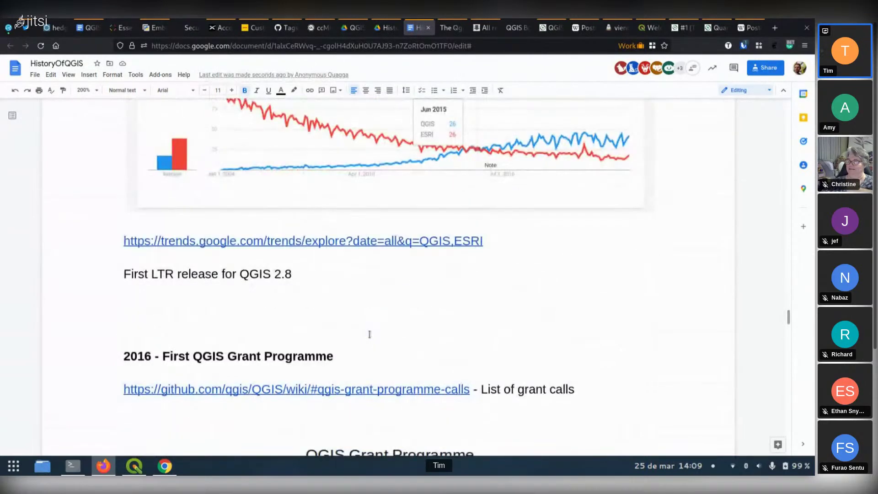
{"action": "scroll", "coordinate": [369, 334], "scroll_direction": "up", "scroll_amount": 3}
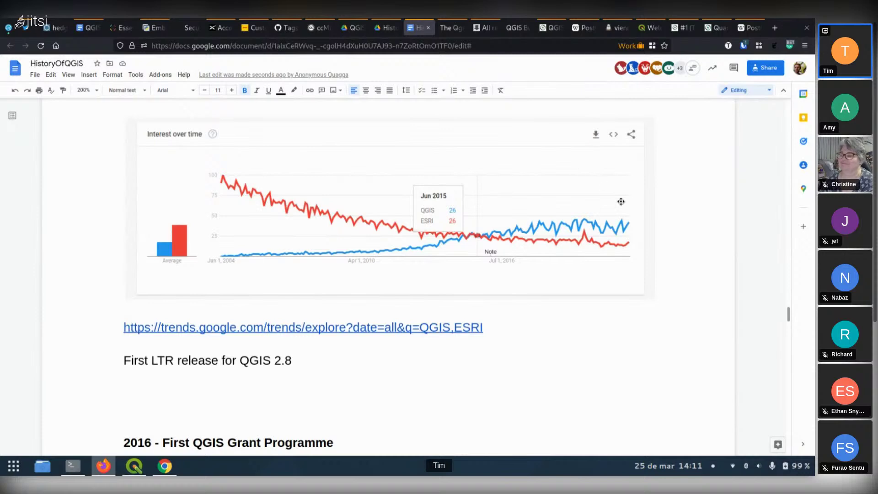
Examine the 2016 First QGIS Grant Programme section, including the grant calls link and the yearly amounts chart
{"action": "scroll", "coordinate": [682, 237], "scroll_direction": "down", "scroll_amount": 2}
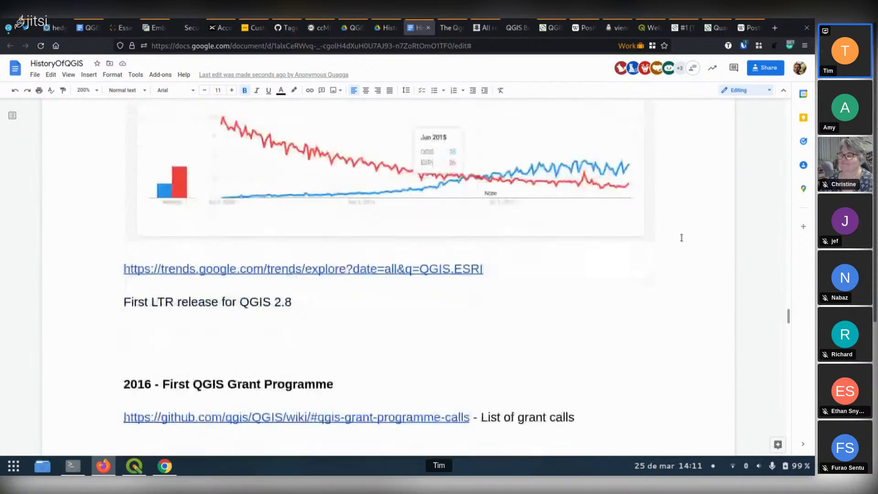
{"action": "scroll", "coordinate": [680, 238], "scroll_direction": "down", "scroll_amount": 1}
{"action": "scroll", "coordinate": [680, 237], "scroll_direction": "down", "scroll_amount": 2}
{"action": "scroll", "coordinate": [680, 238], "scroll_direction": "down", "scroll_amount": 1}
{"action": "scroll", "coordinate": [680, 238], "scroll_direction": "down", "scroll_amount": 1}
{"action": "scroll", "coordinate": [680, 238], "scroll_direction": "up", "scroll_amount": 1}
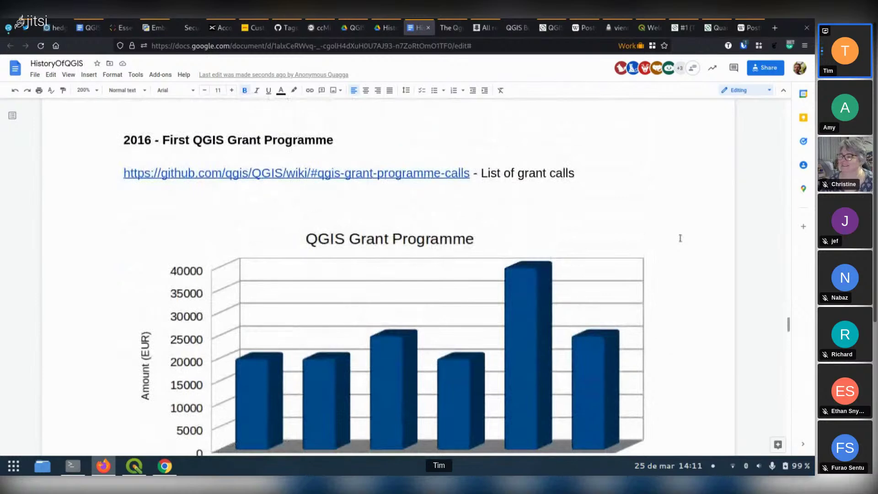
{"action": "scroll", "coordinate": [680, 237], "scroll_direction": "down", "scroll_amount": 1}
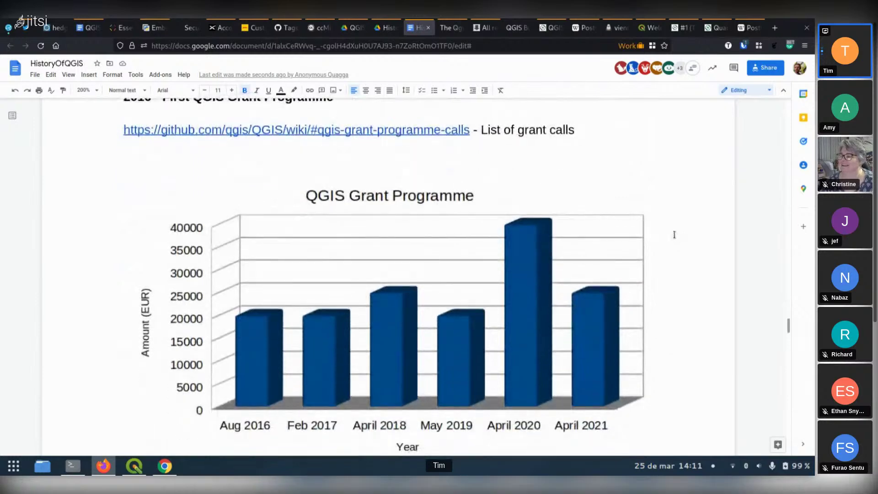
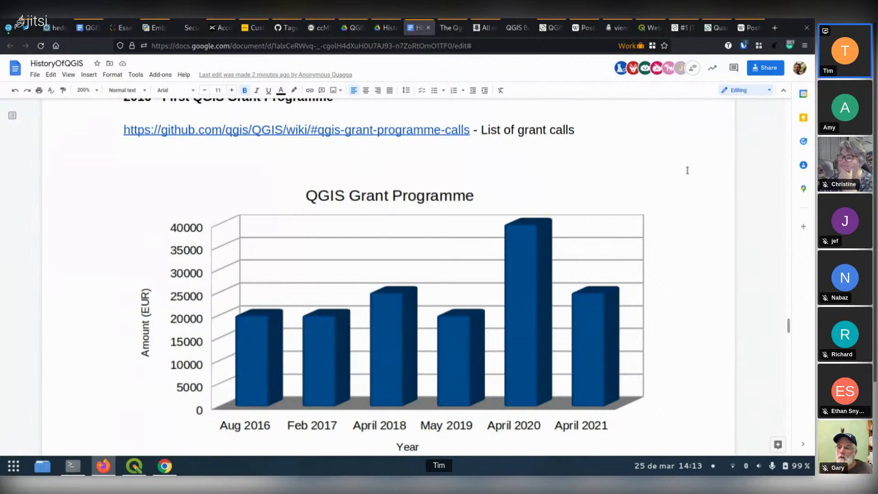
{"action": "scroll", "coordinate": [697, 188], "scroll_direction": "down", "scroll_amount": 2}
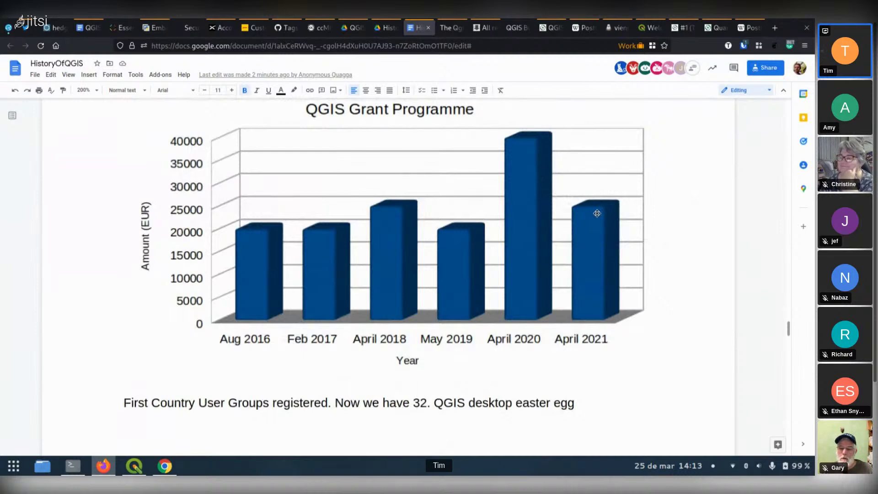
{"action": "scroll", "coordinate": [628, 167], "scroll_direction": "up", "scroll_amount": 1}
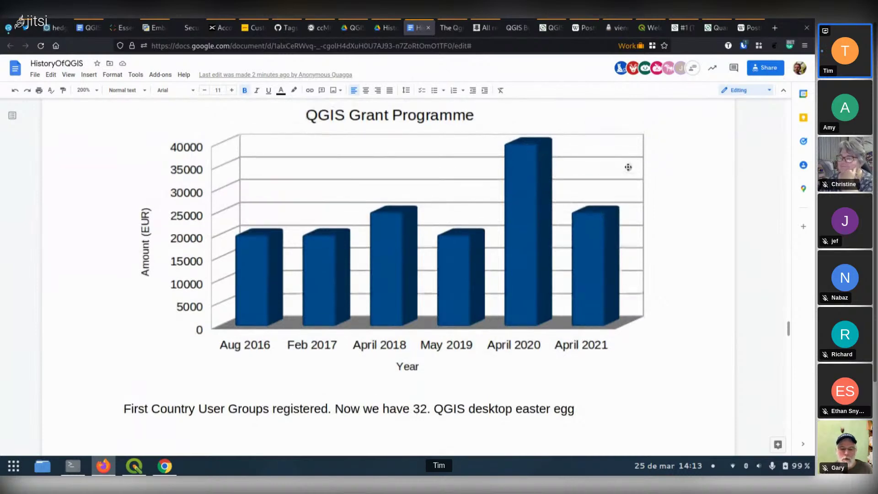
Compare the line chart above the 2015 heading with the QGIS Grant Programme bar chart
{"action": "scroll", "coordinate": [628, 168], "scroll_direction": "up", "scroll_amount": 1}
{"action": "scroll", "coordinate": [628, 167], "scroll_direction": "up", "scroll_amount": 10}
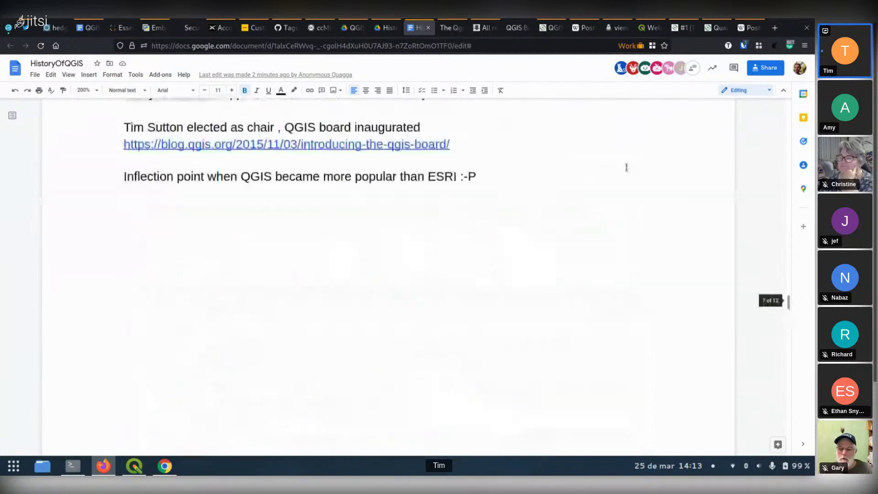
{"action": "scroll", "coordinate": [626, 167], "scroll_direction": "up", "scroll_amount": 10}
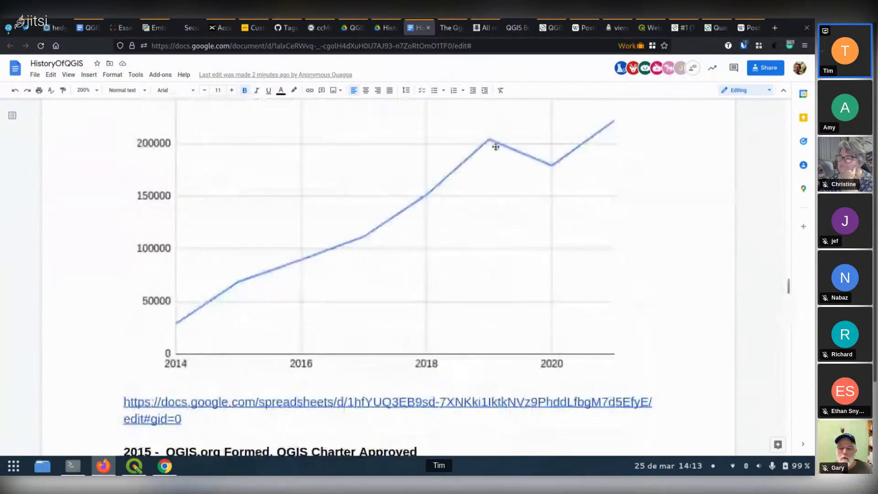
{"action": "scroll", "coordinate": [606, 170], "scroll_direction": "down", "scroll_amount": 10}
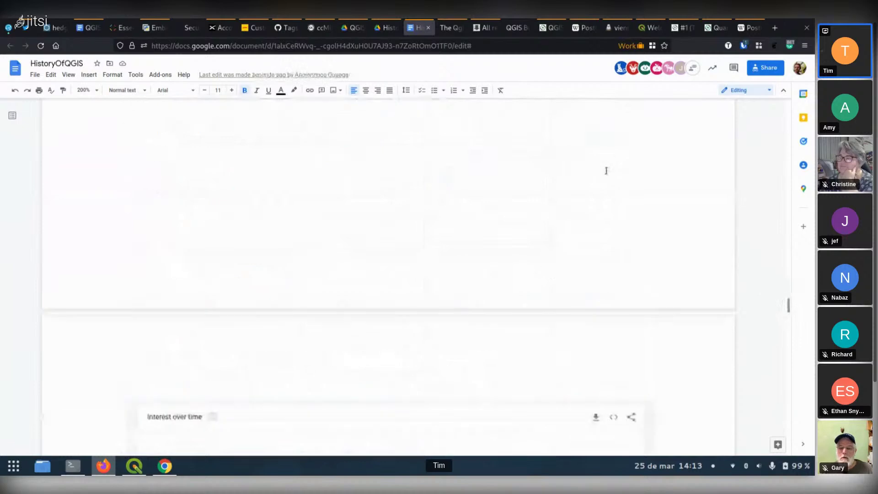
{"action": "scroll", "coordinate": [606, 171], "scroll_direction": "down", "scroll_amount": 10}
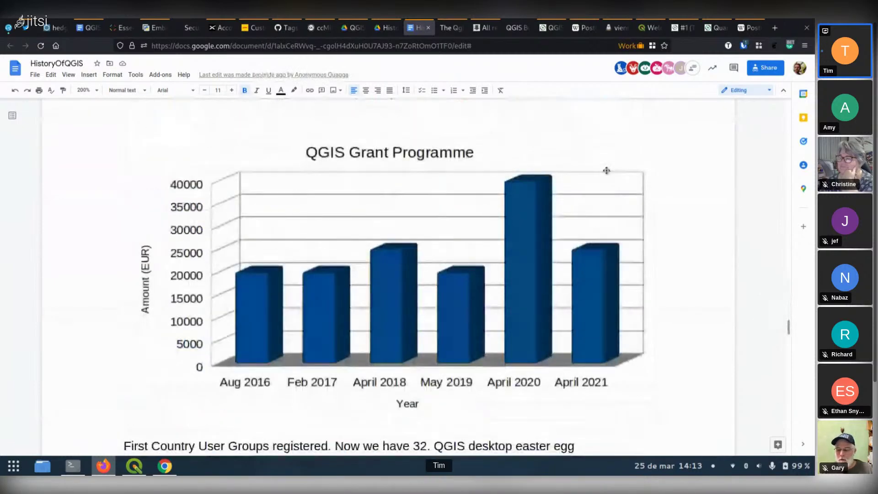
Examine the grant amounts by year and the line on the first Country User Groups and the QGIS desktop easter egg
{"action": "scroll", "coordinate": [606, 170], "scroll_direction": "up", "scroll_amount": 2}
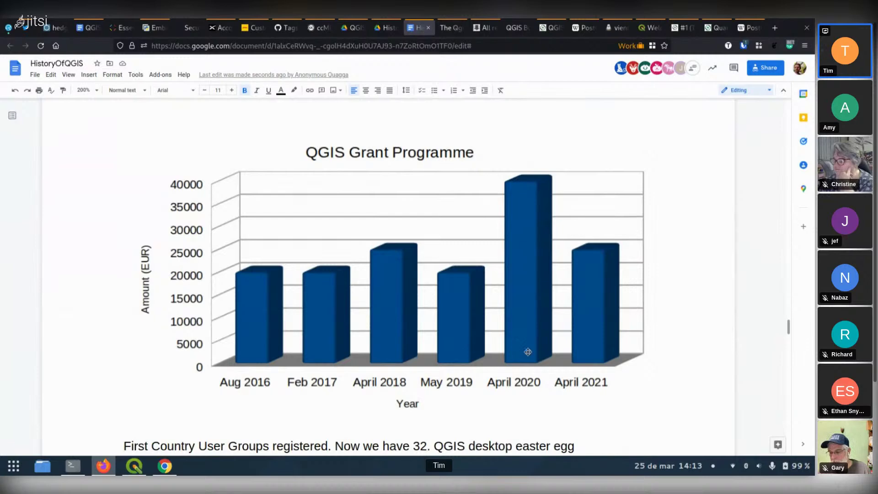
{"action": "scroll", "coordinate": [581, 326], "scroll_direction": "down", "scroll_amount": 1}
{"action": "scroll", "coordinate": [581, 327], "scroll_direction": "down", "scroll_amount": 2}
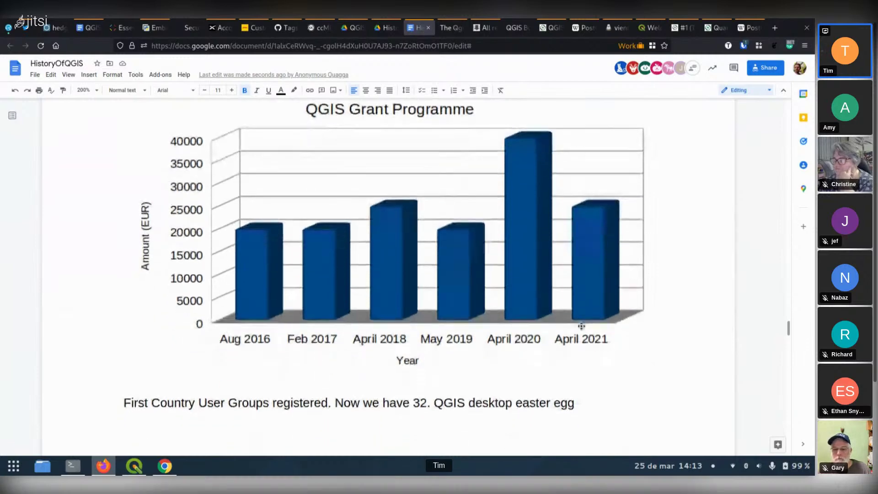
{"action": "scroll", "coordinate": [581, 326], "scroll_direction": "down", "scroll_amount": 4}
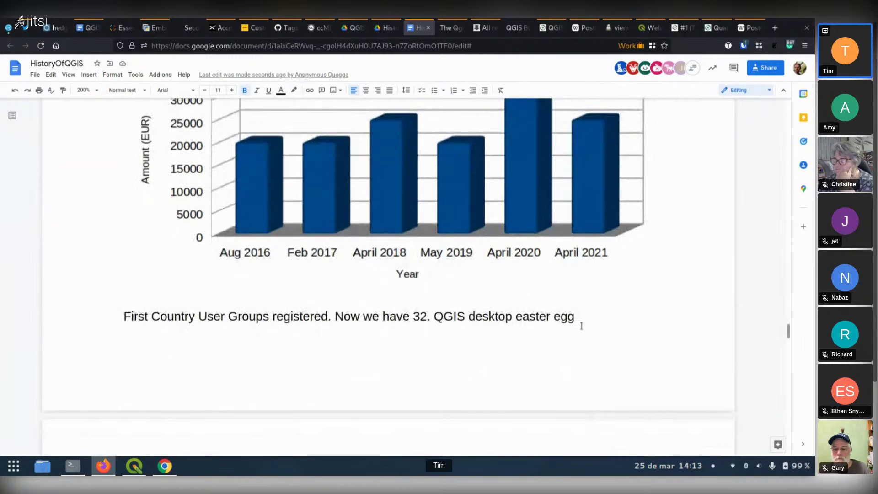
{"action": "scroll", "coordinate": [367, 284], "scroll_direction": "up", "scroll_amount": 15}
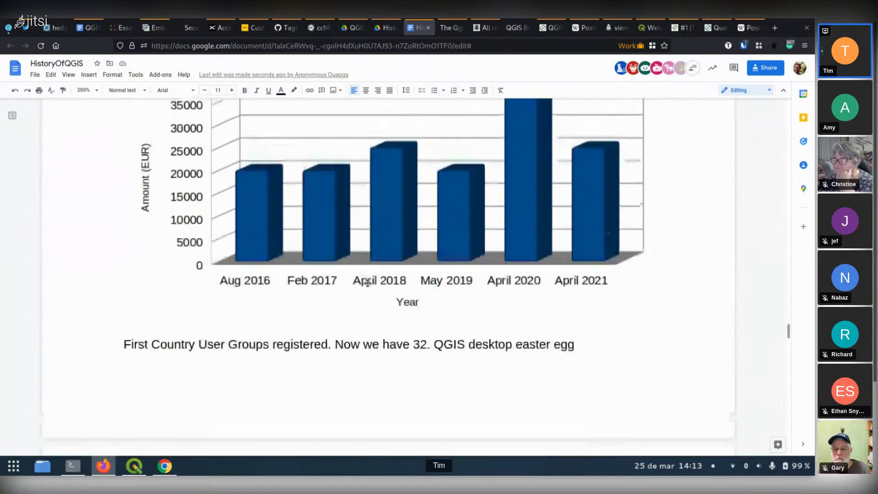
{"action": "scroll", "coordinate": [368, 283], "scroll_direction": "down", "scroll_amount": 13}
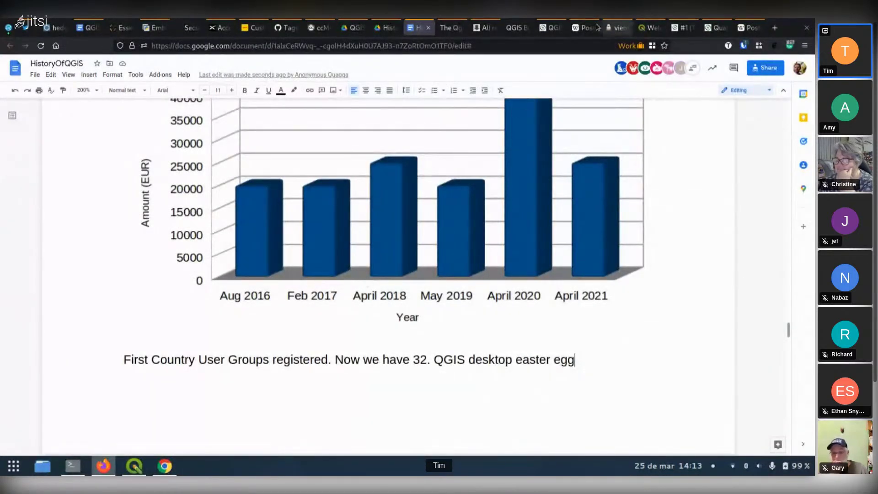
Search the web for "qgis country user groups" and open the QGIS site's User Groups page
{"action": "left_click", "coordinate": [744, 29]}
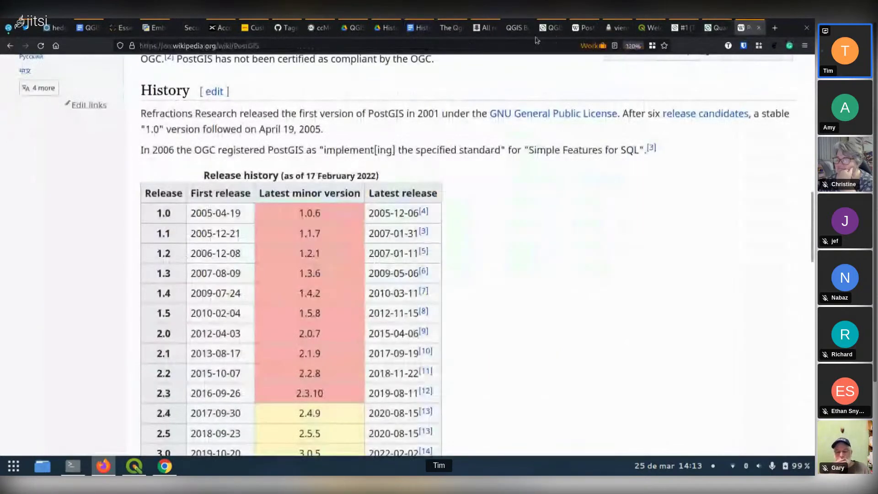
{"action": "left_click", "coordinate": [475, 50]}
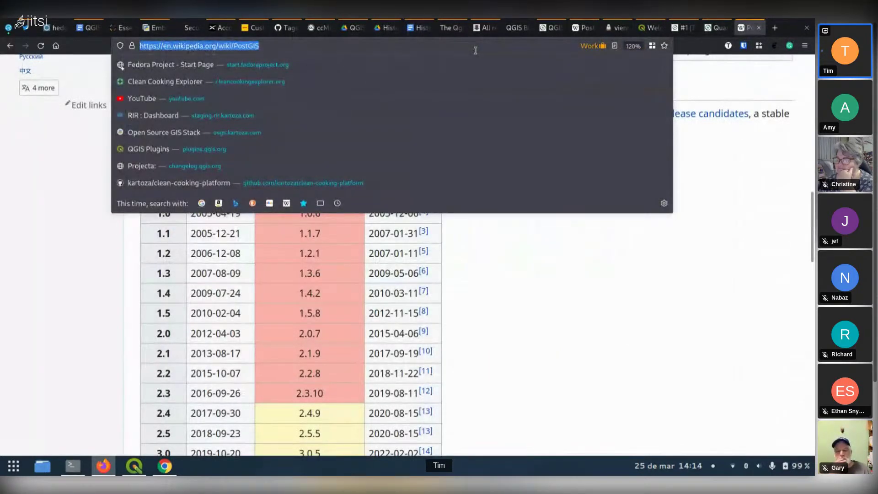
{"action": "type", "text": "qgis count"}
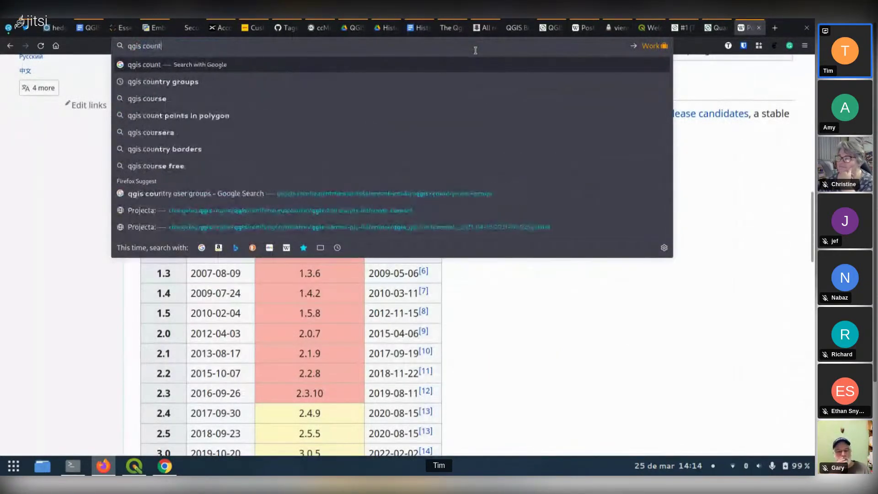
{"action": "type", "text": "ry user group"}
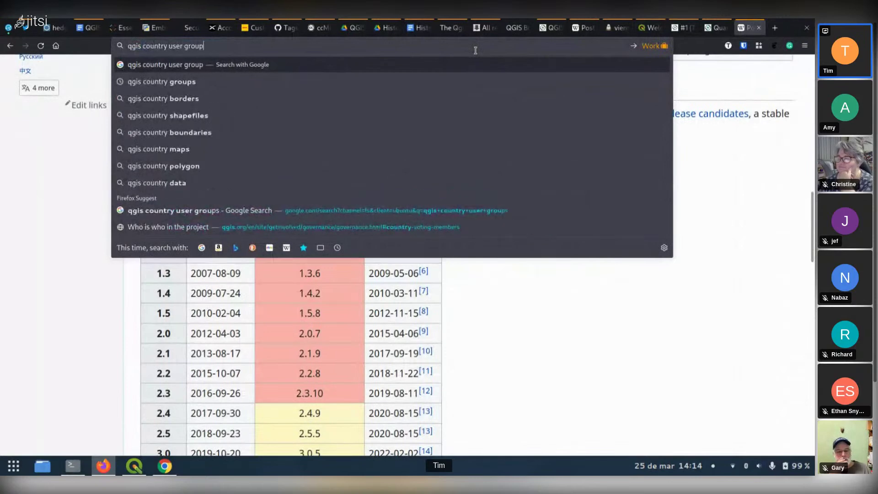
{"action": "type", "text": "s"}
{"action": "key", "text": "Return"}
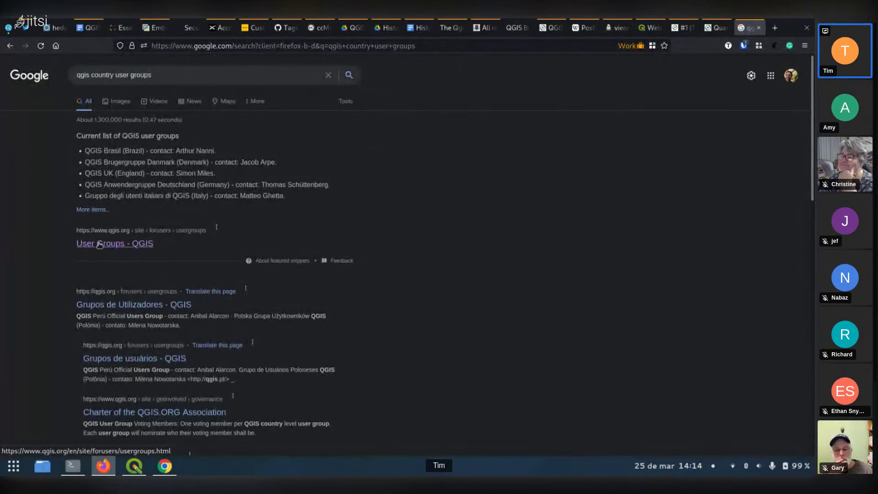
{"action": "left_click", "coordinate": [100, 245]}
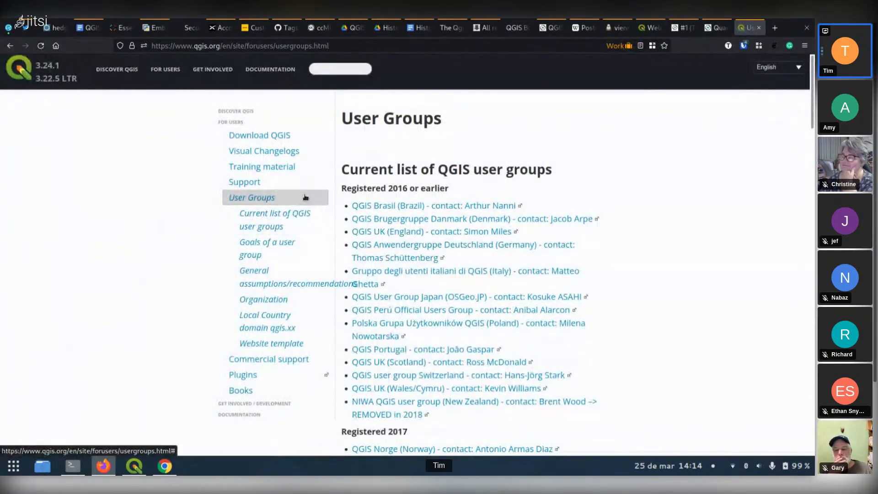
Examine the current list of QGIS user groups by registration year, from 2016 or earlier through 2021
{"action": "left_click", "coordinate": [290, 214]}
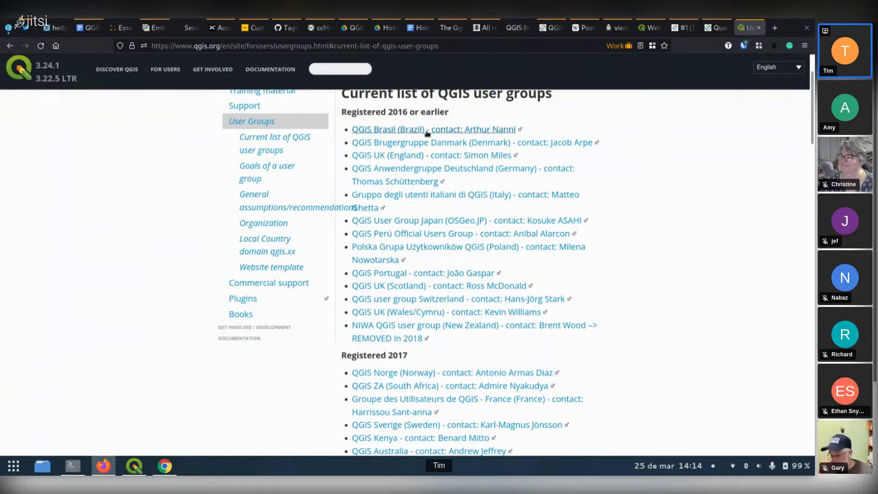
{"action": "scroll", "coordinate": [485, 215], "scroll_direction": "down", "scroll_amount": 10}
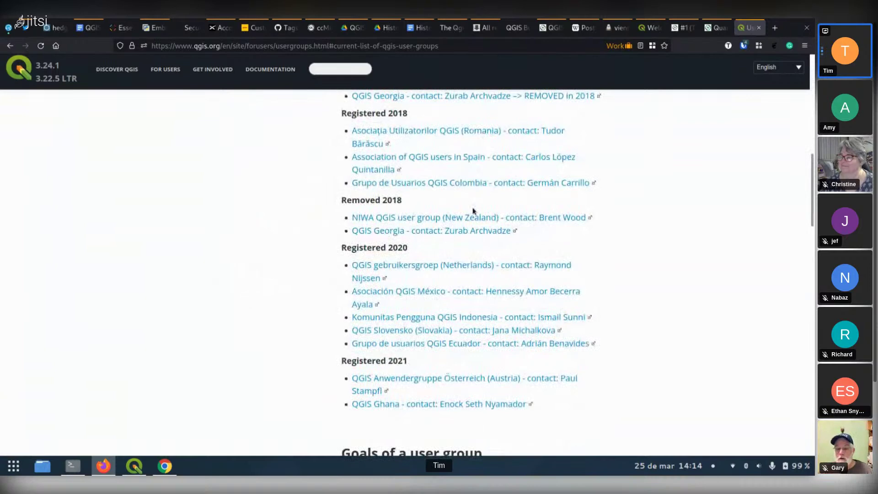
{"action": "scroll", "coordinate": [473, 211], "scroll_direction": "up", "scroll_amount": 10}
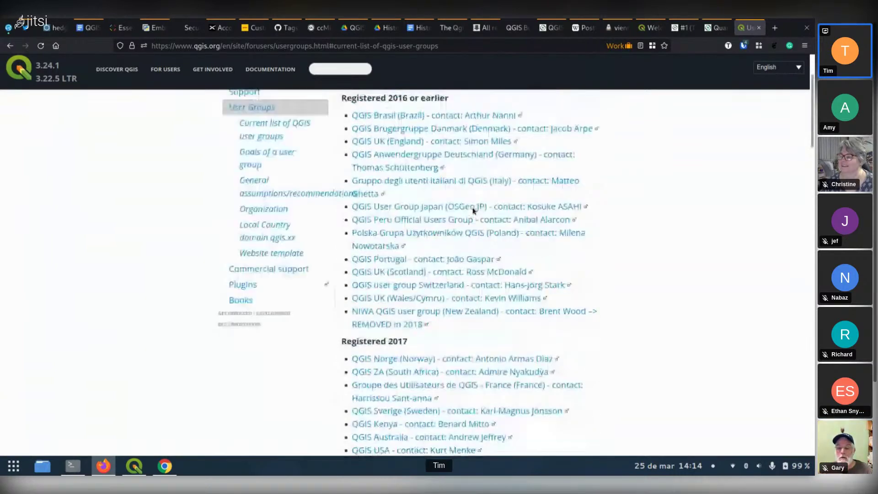
{"action": "scroll", "coordinate": [473, 211], "scroll_direction": "up", "scroll_amount": 2}
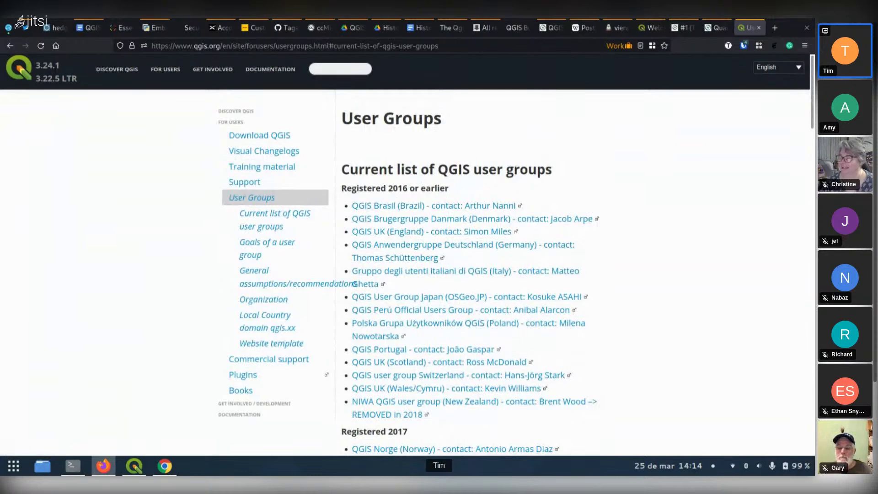
Return to the HistoryOfQGIS document, review the First AGM entry, and open the annual reports link under First annual report
{"action": "left_click", "coordinate": [420, 28]}
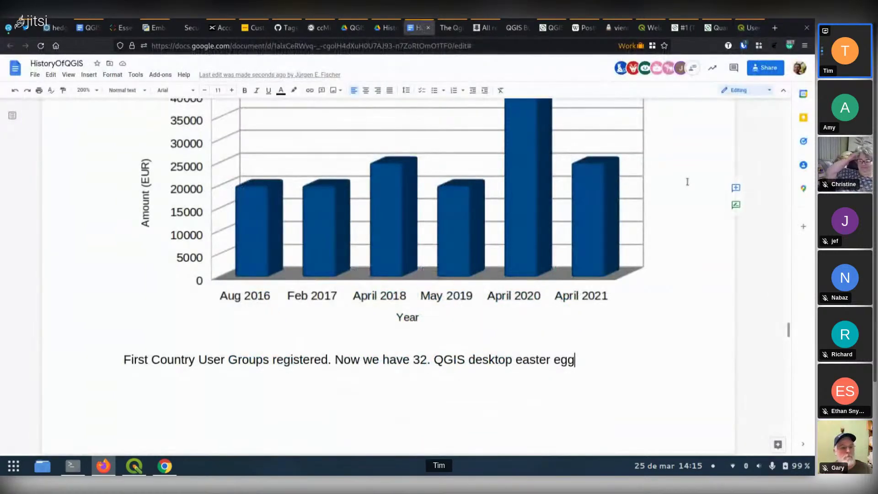
{"action": "scroll", "coordinate": [687, 181], "scroll_direction": "down", "scroll_amount": 5}
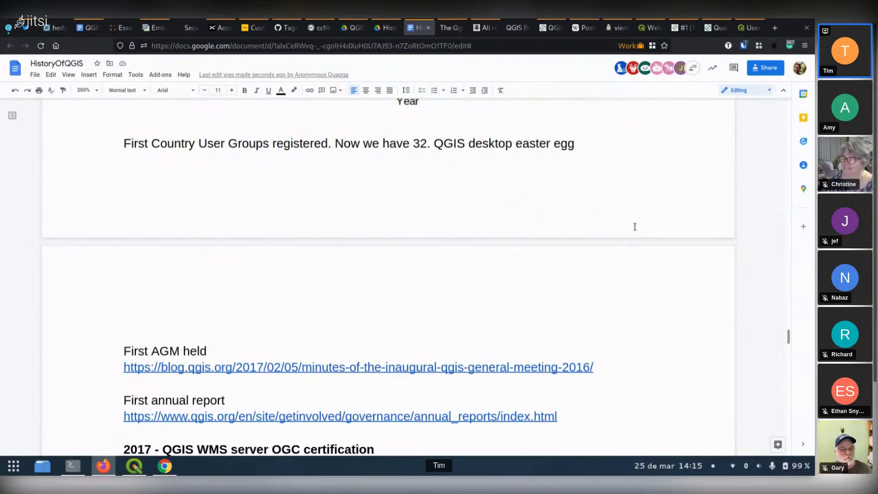
{"action": "scroll", "coordinate": [635, 227], "scroll_direction": "down", "scroll_amount": 1}
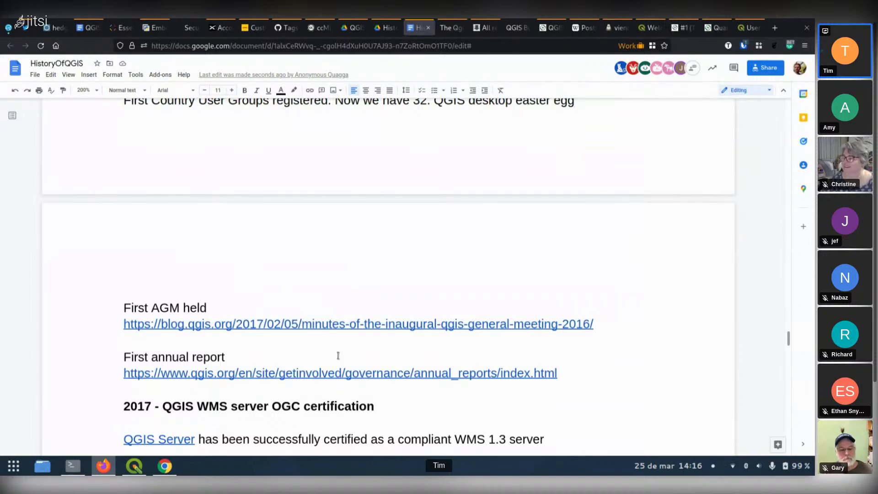
{"action": "left_click", "coordinate": [254, 373]}
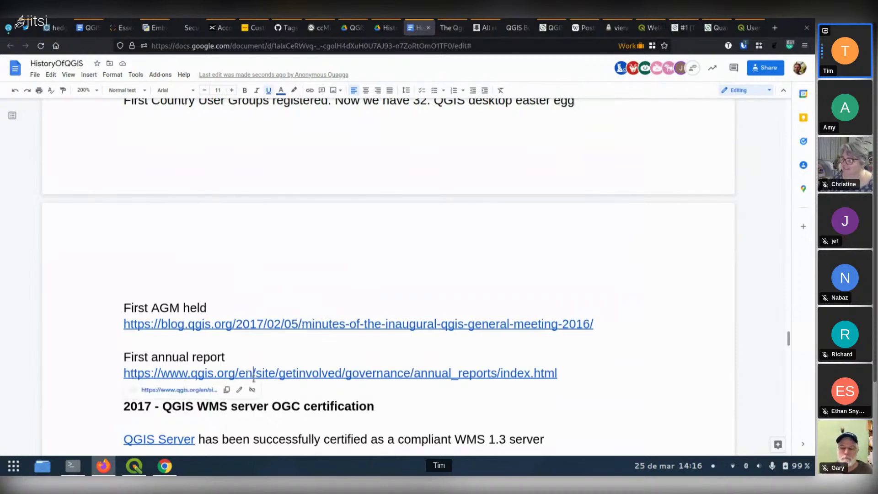
{"action": "left_click", "coordinate": [198, 390]}
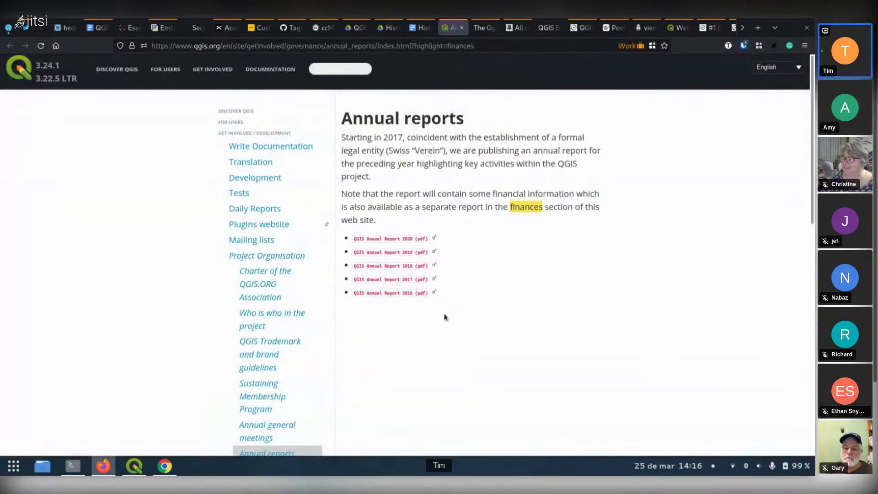
Enlarge the Annual reports page to 150% and open the QGIS Annual Report 2016 PDF
{"action": "key", "text": "ctrl+plus"}
{"action": "key", "text": "ctrl+plus"}
{"action": "key", "text": "ctrl+plus"}
{"action": "key", "text": "ctrl+plus"}
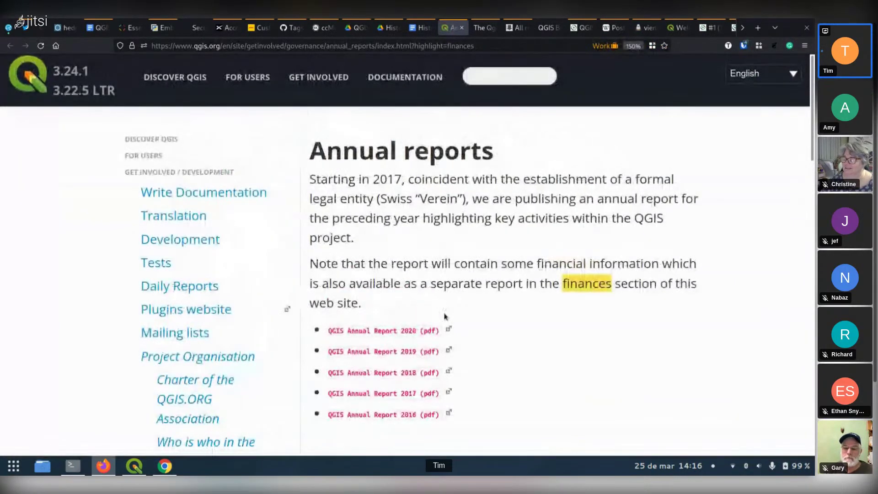
{"action": "left_click", "coordinate": [365, 415]}
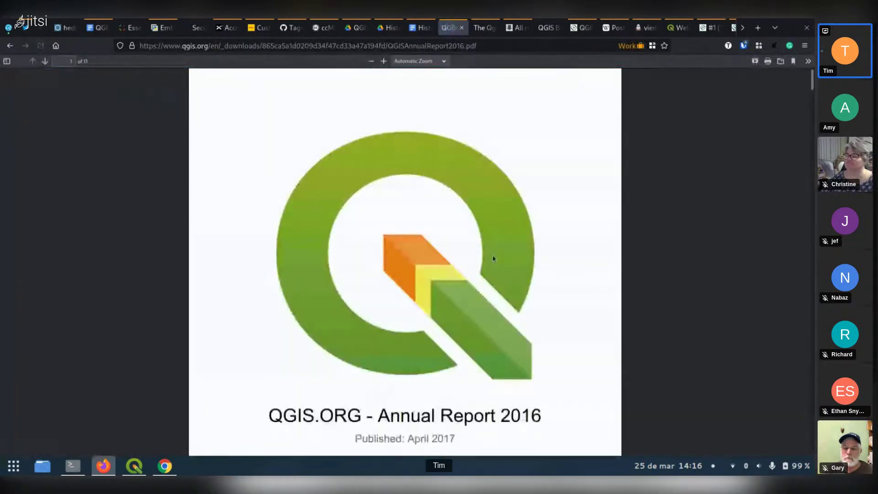
Examine the 2016 report's introduction, its list of QGIS releases, and the Essen, Nødebo and Las Palmas splash images
{"action": "scroll", "coordinate": [492, 257], "scroll_direction": "down", "scroll_amount": 5}
{"action": "scroll", "coordinate": [492, 257], "scroll_direction": "down", "scroll_amount": 6}
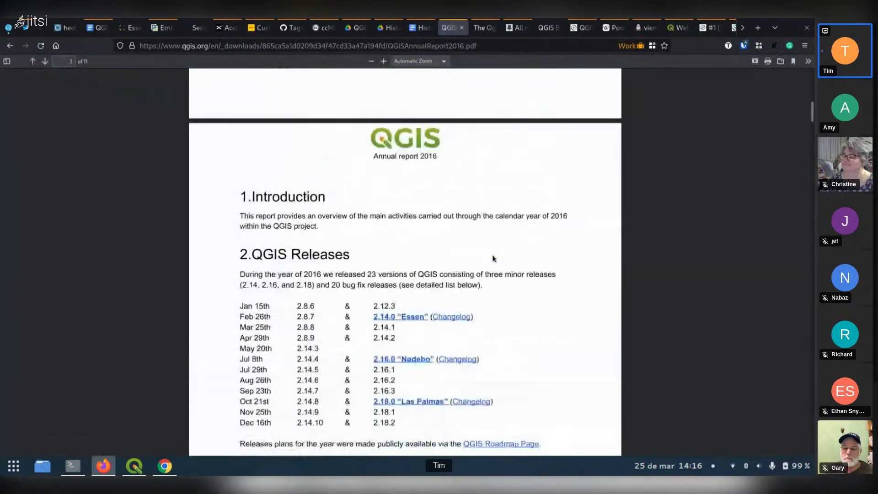
{"action": "scroll", "coordinate": [492, 257], "scroll_direction": "down", "scroll_amount": 1}
{"action": "scroll", "coordinate": [492, 258], "scroll_direction": "down", "scroll_amount": 10}
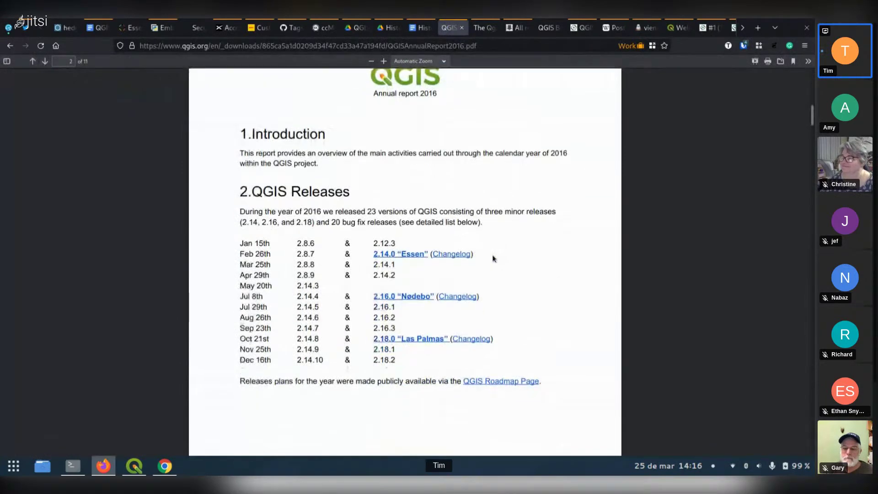
{"action": "scroll", "coordinate": [492, 257], "scroll_direction": "down", "scroll_amount": 3}
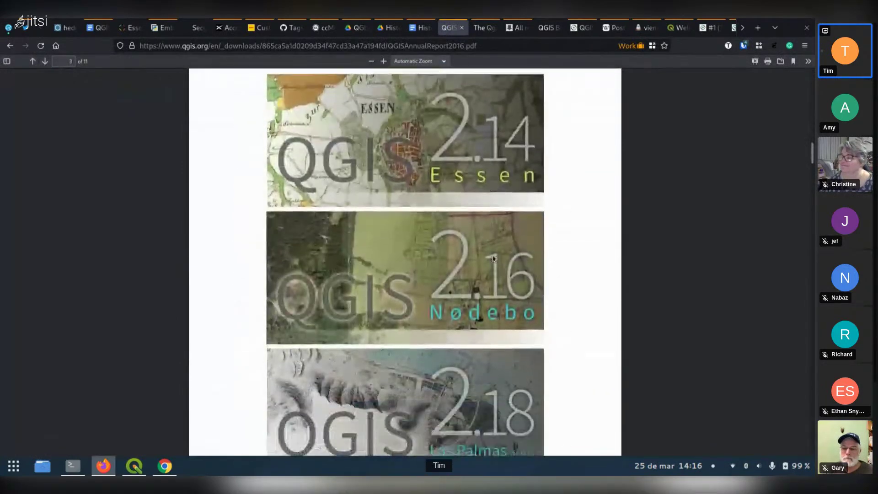
{"action": "scroll", "coordinate": [492, 258], "scroll_direction": "up", "scroll_amount": 2}
{"action": "scroll", "coordinate": [493, 258], "scroll_direction": "down", "scroll_amount": 8}
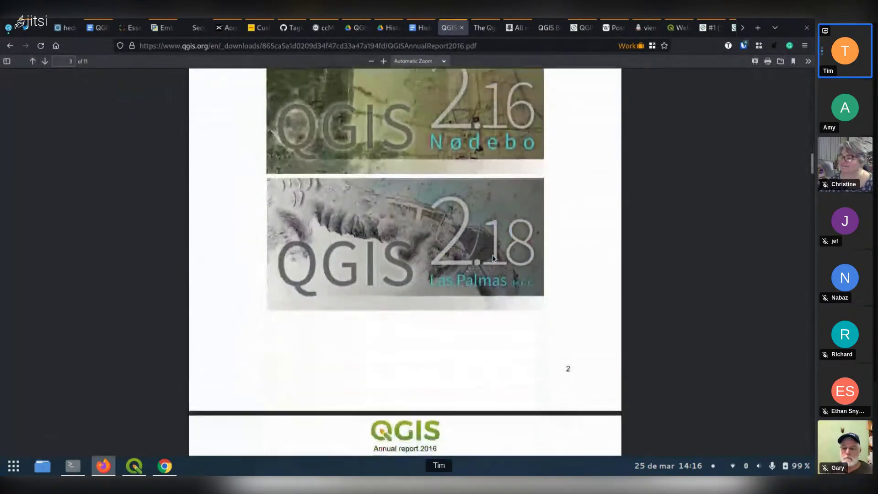
Examine the 2016 report's Community Meetings section with its group photos and the PSC section with its monthly meeting notes
{"action": "scroll", "coordinate": [493, 257], "scroll_direction": "down", "scroll_amount": 5}
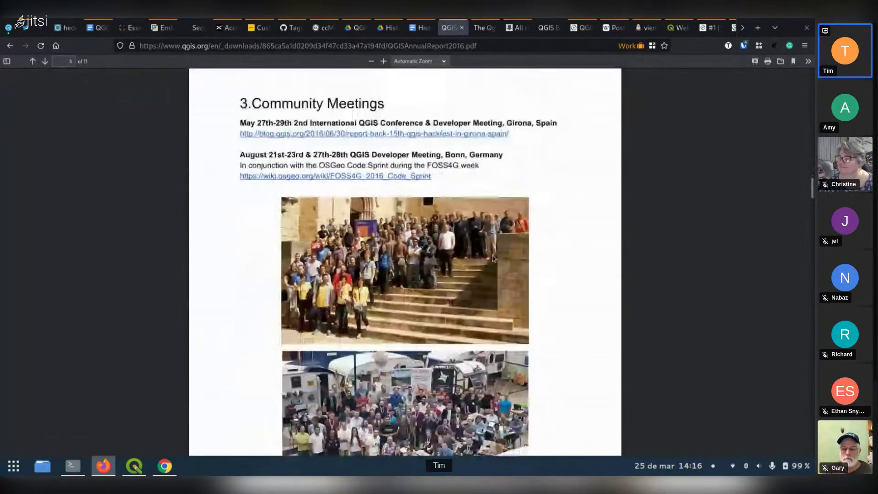
{"action": "scroll", "coordinate": [493, 258], "scroll_direction": "down", "scroll_amount": 1}
{"action": "scroll", "coordinate": [493, 258], "scroll_direction": "down", "scroll_amount": 10}
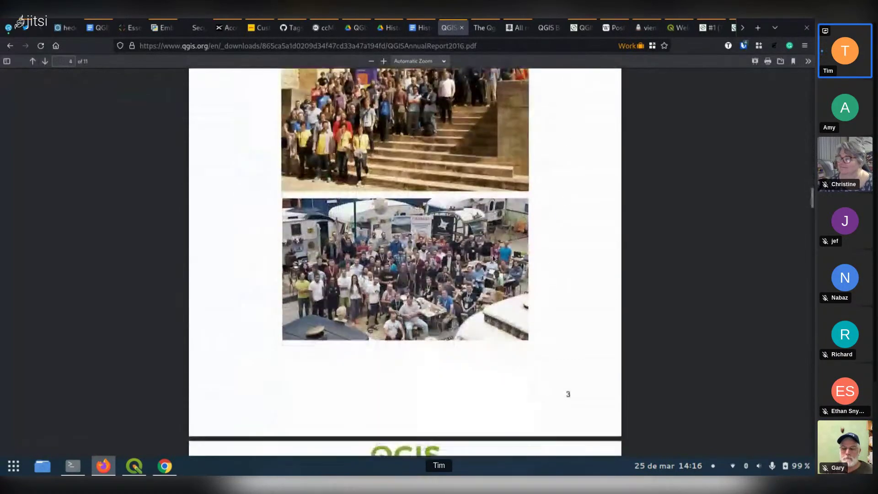
{"action": "scroll", "coordinate": [492, 258], "scroll_direction": "down", "scroll_amount": 3}
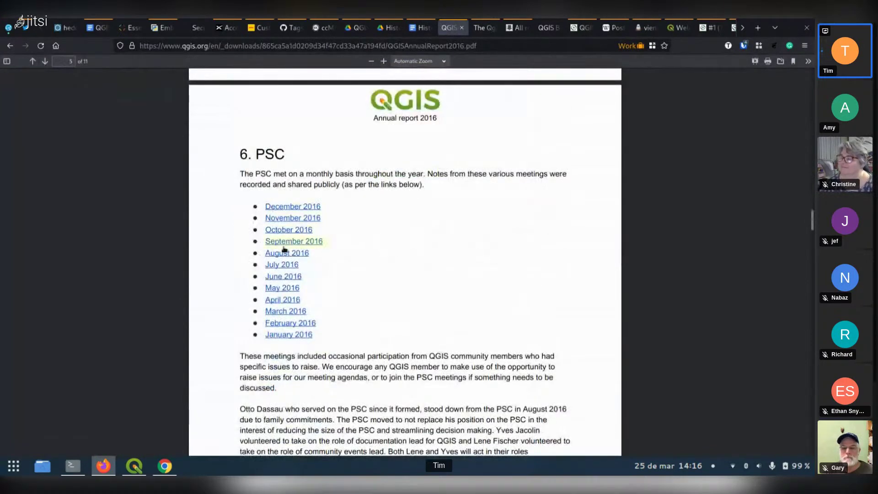
{"action": "scroll", "coordinate": [405, 300], "scroll_direction": "down", "scroll_amount": 2}
{"action": "scroll", "coordinate": [405, 300], "scroll_direction": "down", "scroll_amount": 11}
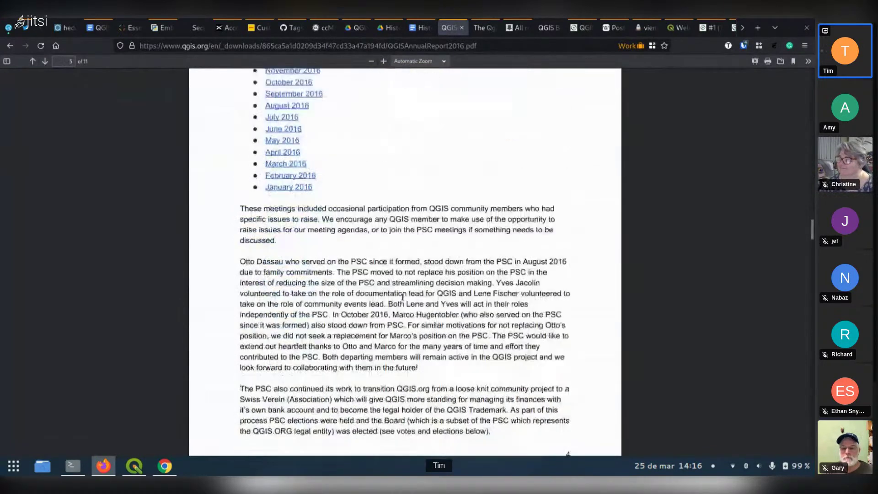
Examine the report's Votes and elections section, including the grant programme paragraph and the new logo artwork
{"action": "scroll", "coordinate": [404, 292], "scroll_direction": "down", "scroll_amount": 9}
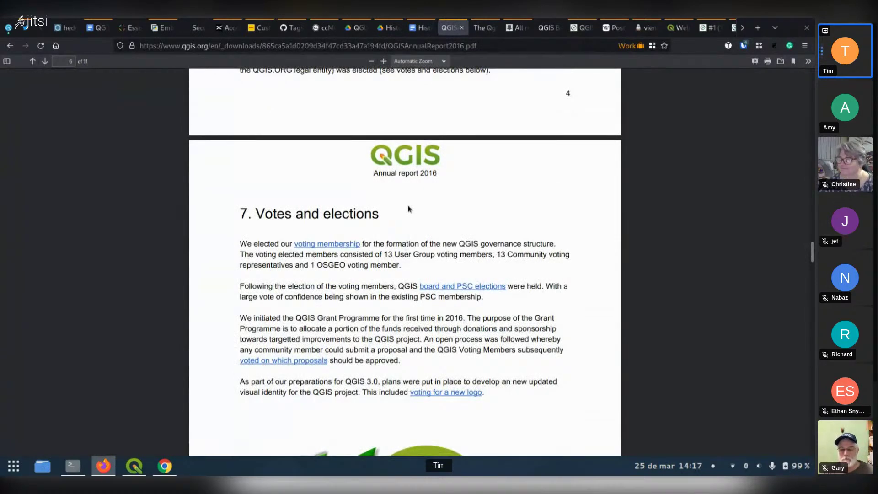
{"action": "scroll", "coordinate": [409, 209], "scroll_direction": "down", "scroll_amount": 13}
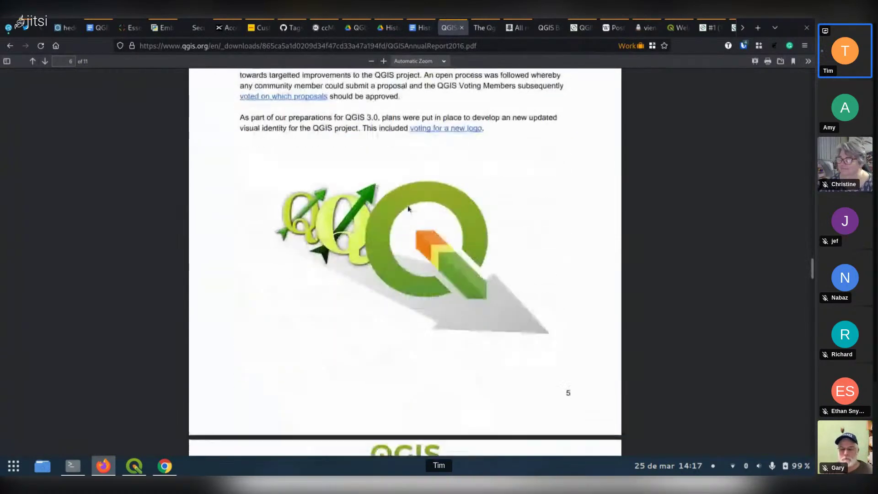
{"action": "scroll", "coordinate": [409, 209], "scroll_direction": "up", "scroll_amount": 2}
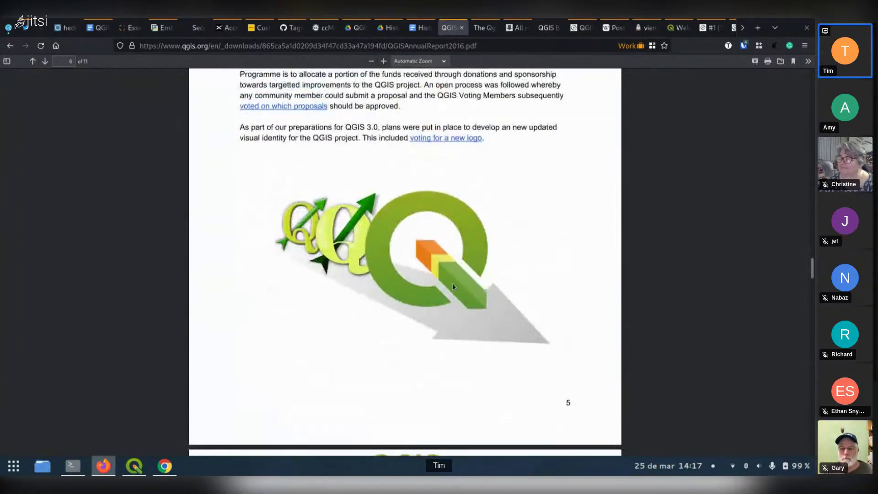
{"action": "scroll", "coordinate": [505, 214], "scroll_direction": "up", "scroll_amount": 4}
{"action": "scroll", "coordinate": [504, 214], "scroll_direction": "up", "scroll_amount": 7}
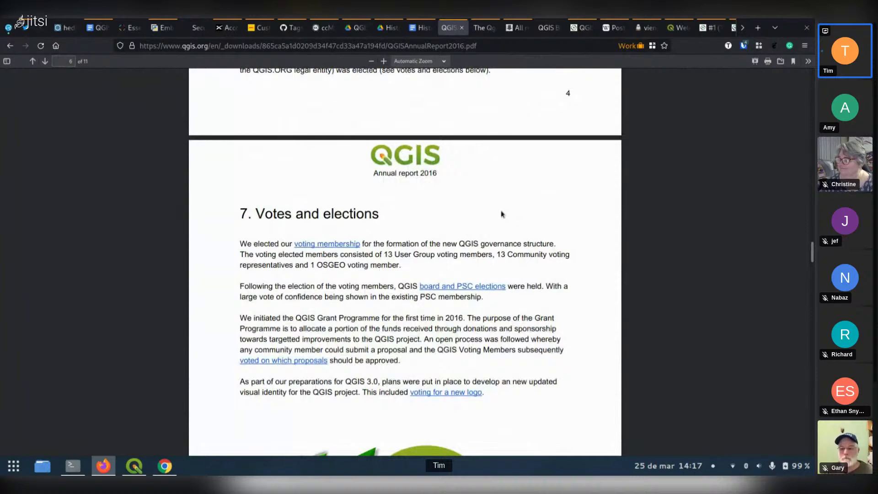
{"action": "scroll", "coordinate": [356, 292], "scroll_direction": "down", "scroll_amount": 9}
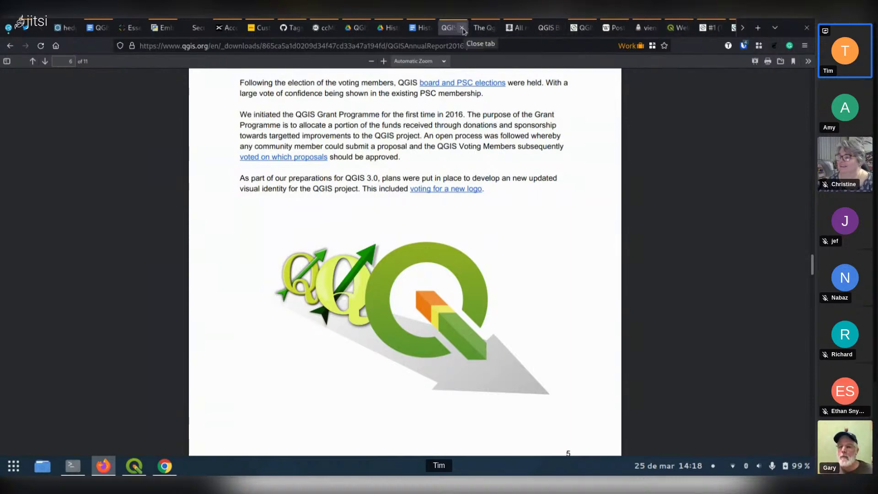
Close the 2016 report and examine the document's 2017 entries on WMS server certification and the Swiss Verein legal entity
{"action": "left_click", "coordinate": [462, 29]}
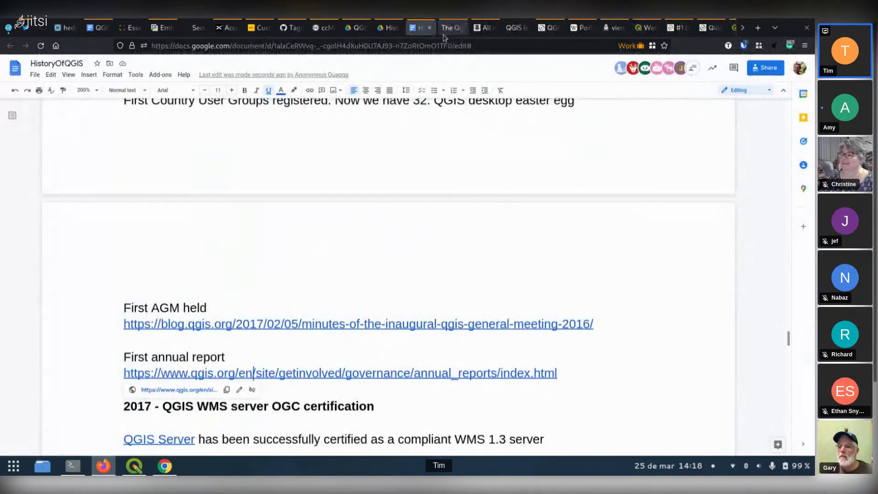
{"action": "scroll", "coordinate": [569, 227], "scroll_direction": "down", "scroll_amount": 3}
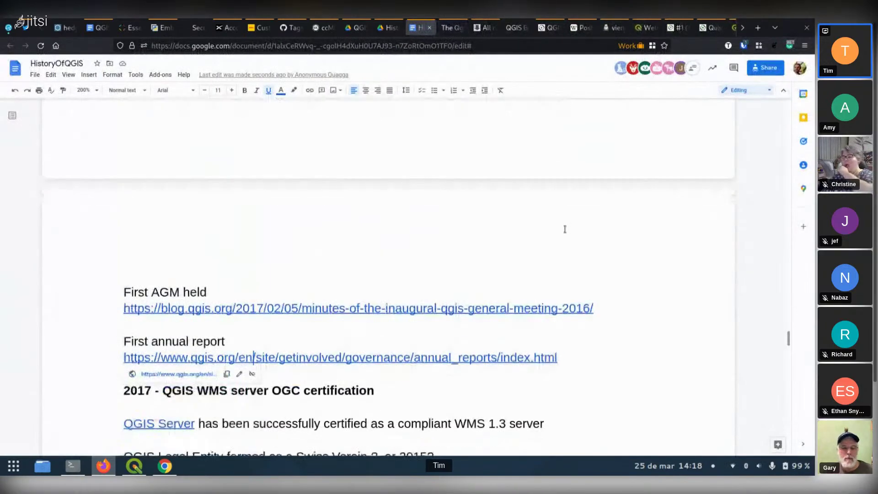
{"action": "scroll", "coordinate": [555, 213], "scroll_direction": "down", "scroll_amount": 2}
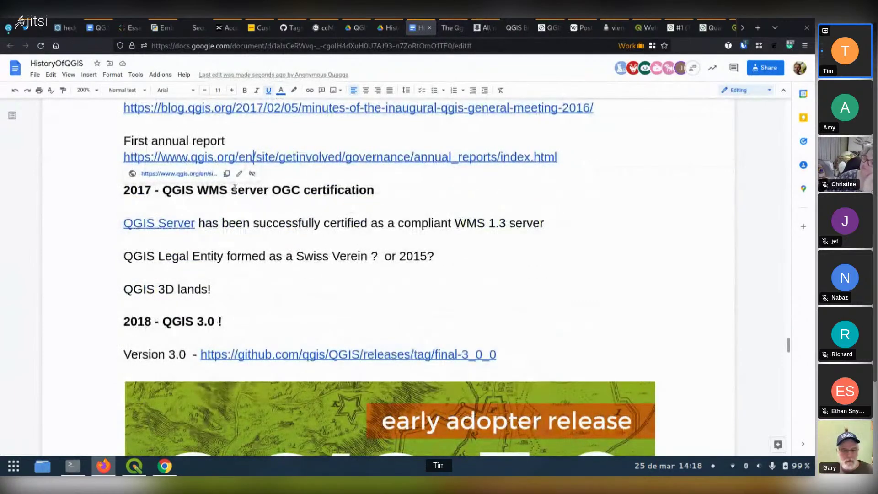
{"action": "left_click", "coordinate": [392, 190]}
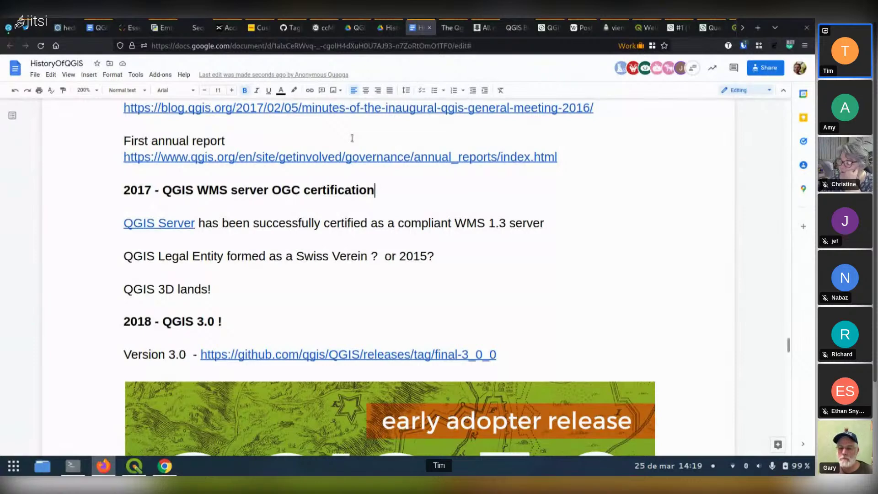
{"action": "left_click", "coordinate": [287, 257]}
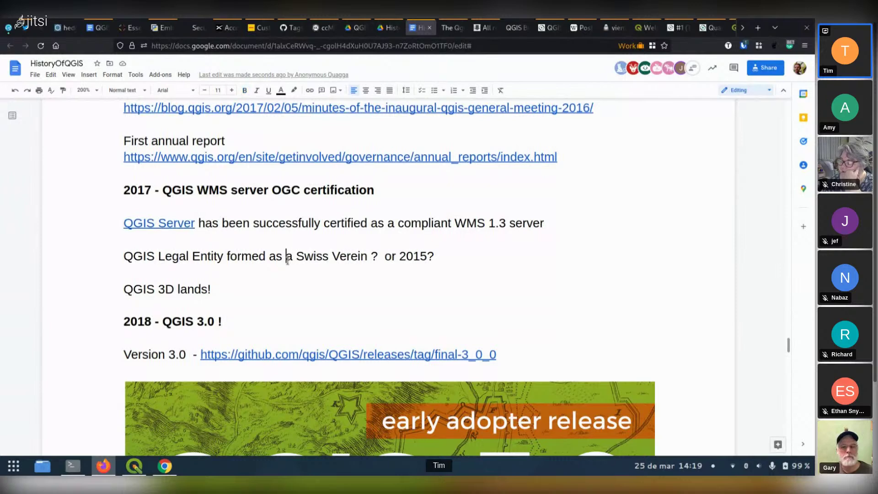
Examine the document's entries from the 2015 trends chart through 2017, and highlight the line "QGIS 3D lands!"
{"action": "scroll", "coordinate": [287, 260], "scroll_direction": "up", "scroll_amount": 10}
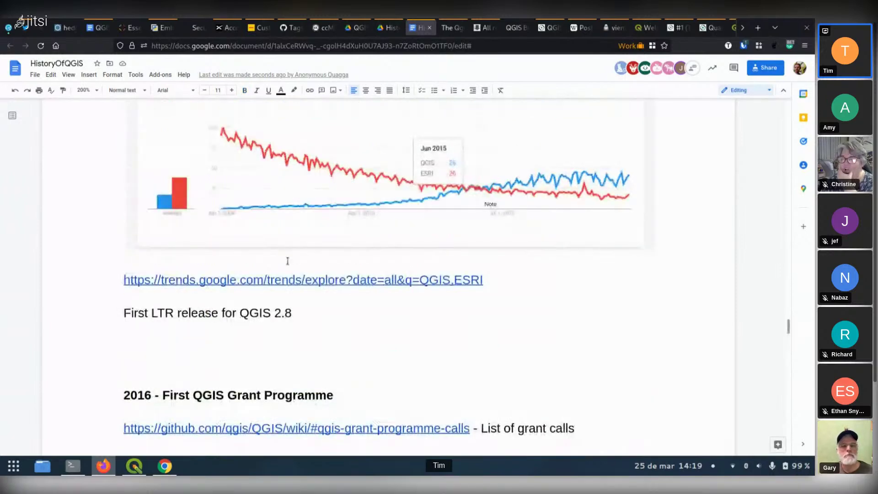
{"action": "scroll", "coordinate": [399, 312], "scroll_direction": "down", "scroll_amount": 8}
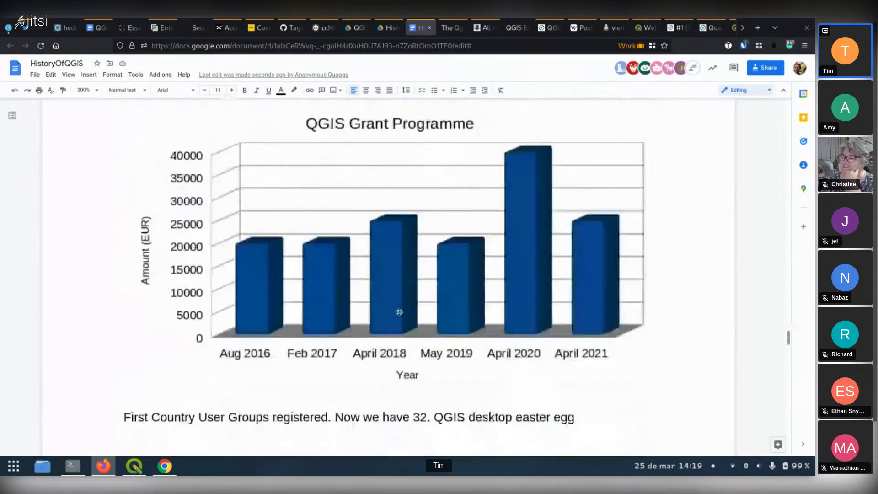
{"action": "scroll", "coordinate": [399, 312], "scroll_direction": "down", "scroll_amount": 8}
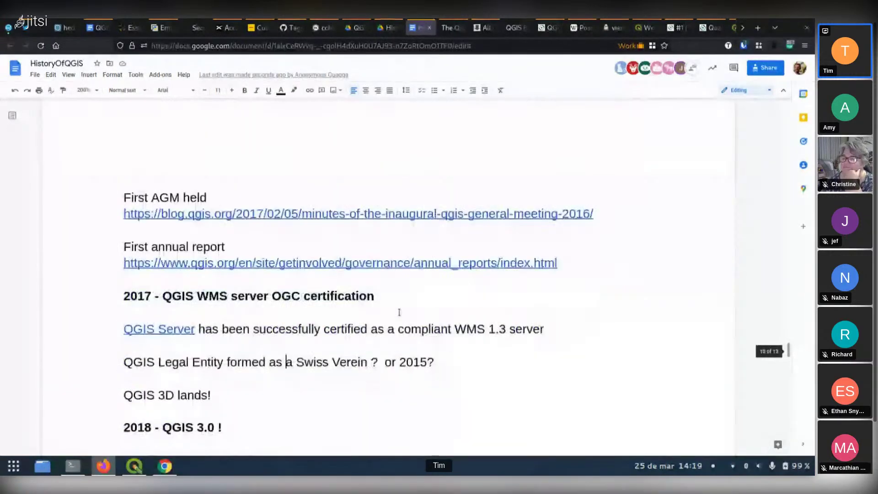
{"action": "scroll", "coordinate": [400, 312], "scroll_direction": "down", "scroll_amount": 3}
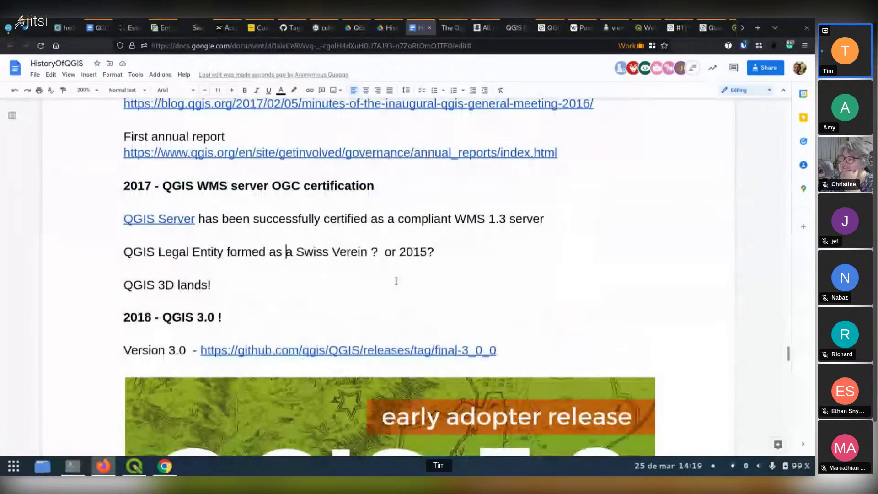
{"action": "scroll", "coordinate": [396, 281], "scroll_direction": "down", "scroll_amount": 3}
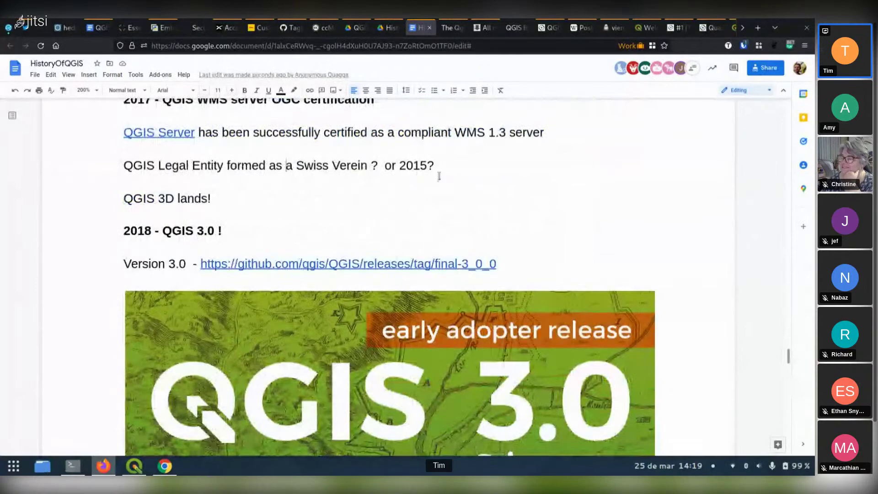
{"action": "left_click", "coordinate": [450, 162]}
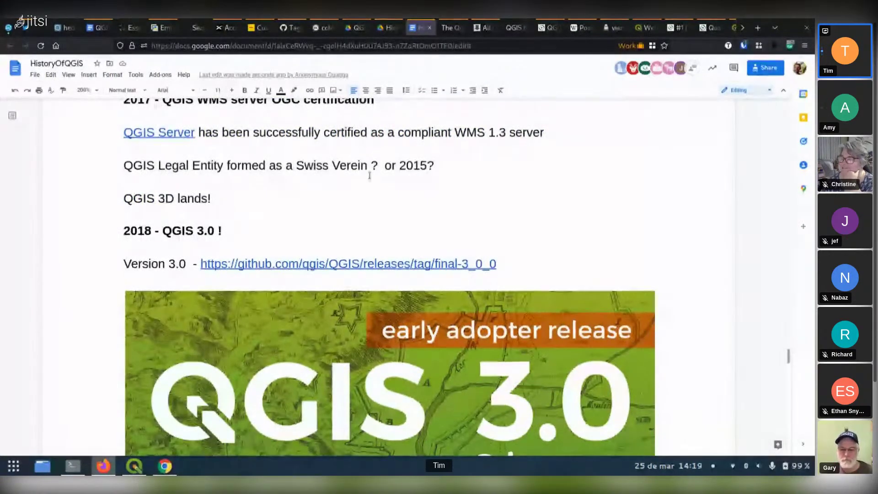
{"action": "scroll", "coordinate": [393, 175], "scroll_direction": "up", "scroll_amount": 3}
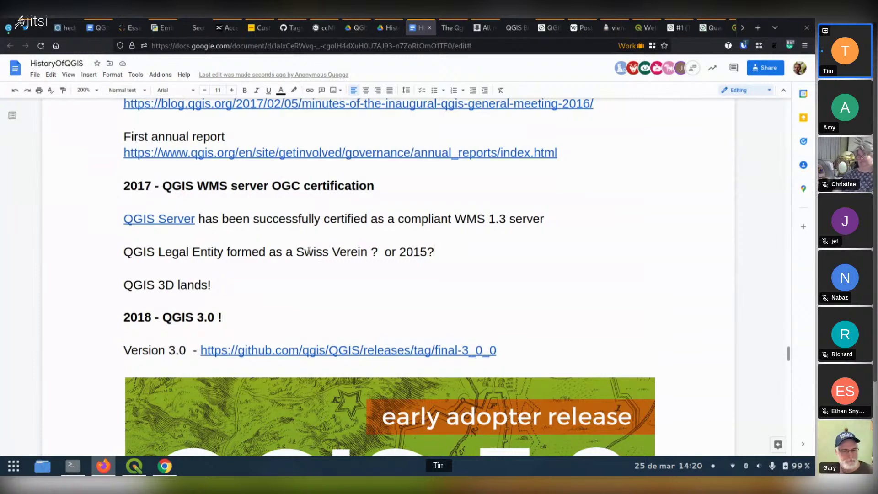
{"action": "left_click_drag", "start_coordinate": [210, 285], "coordinate": [95, 291]}
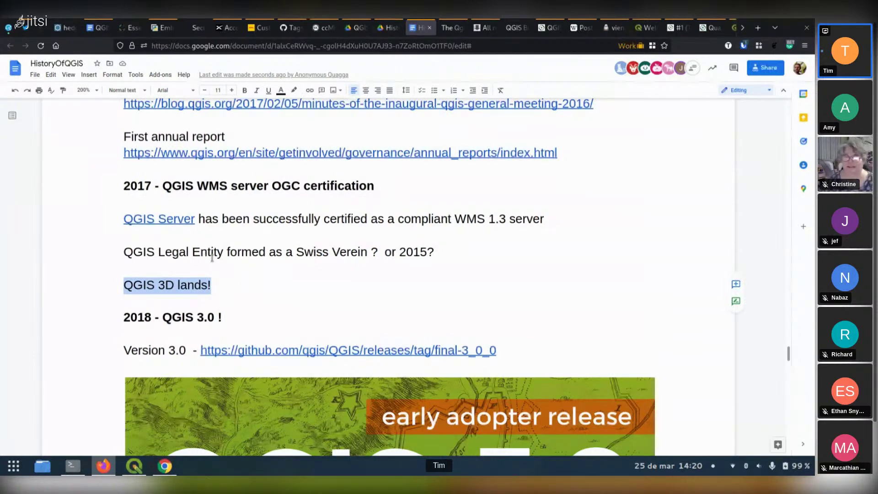
Switch to QGIS and save the current QGISDeveloperTimeSeriesAnimation project while starting to open another project
{"action": "mouse_move", "coordinate": [137, 469]}
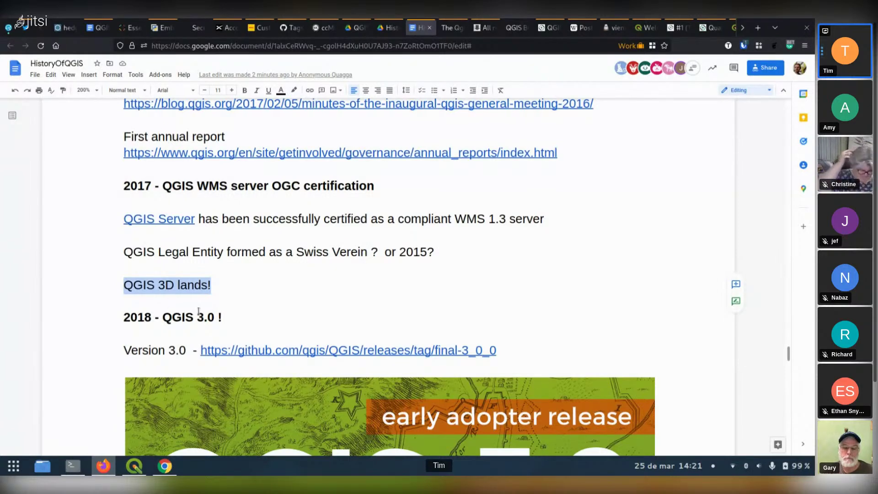
{"action": "left_click", "coordinate": [133, 465]}
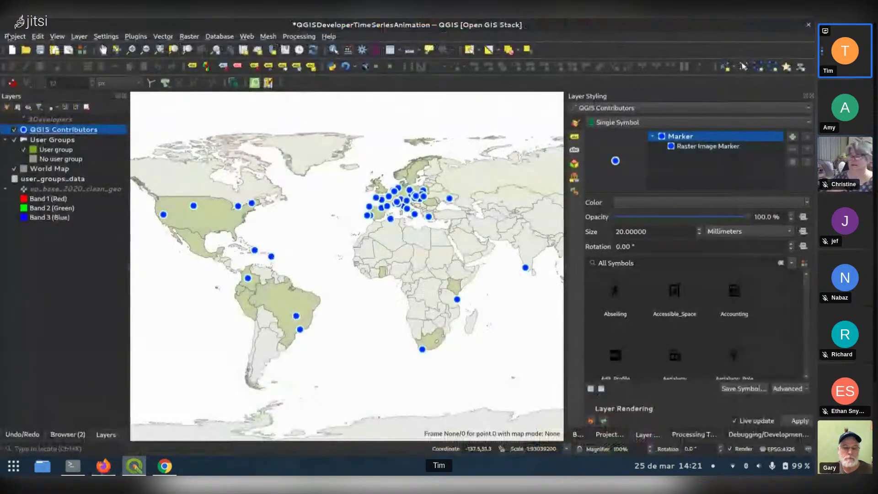
{"action": "left_click", "coordinate": [14, 36]}
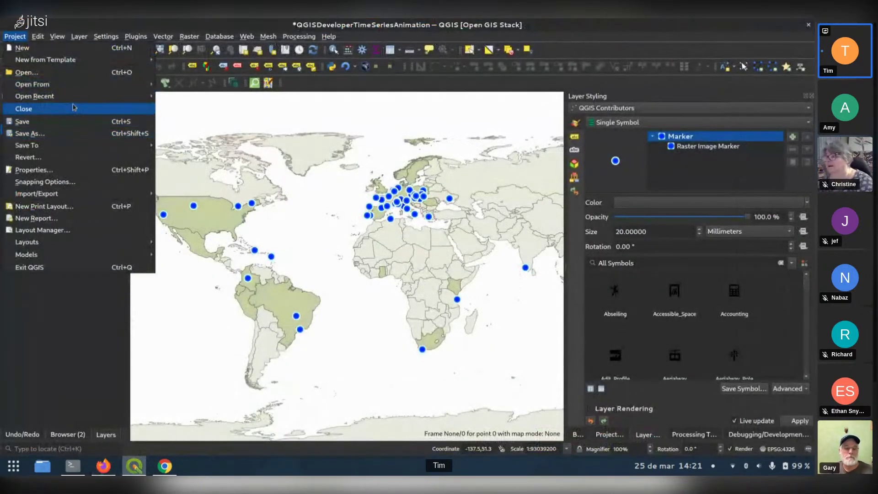
{"action": "mouse_move", "coordinate": [82, 101]}
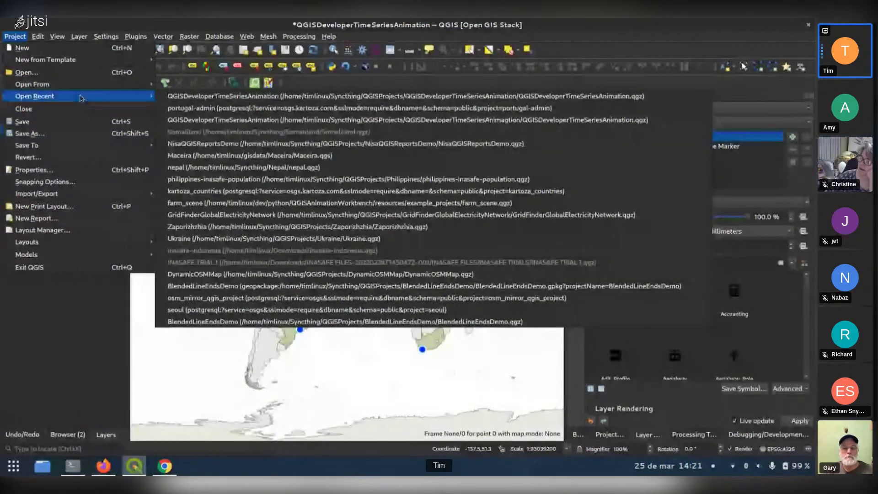
{"action": "left_click", "coordinate": [28, 72]}
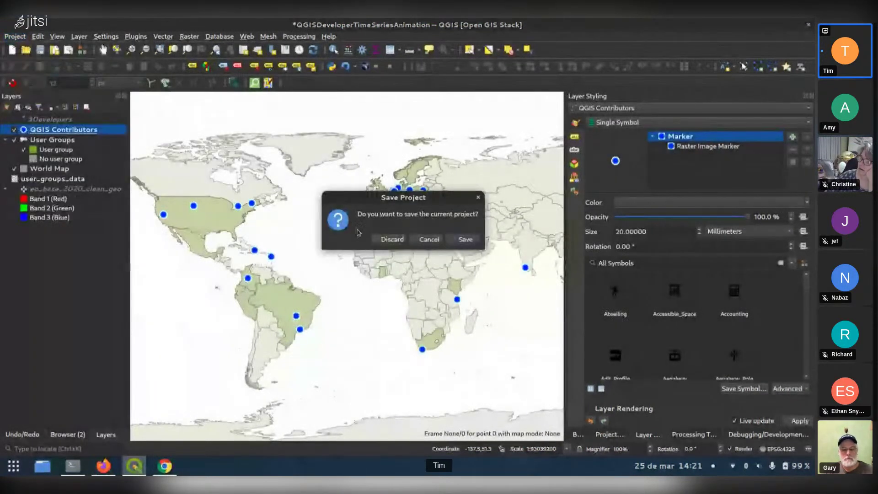
{"action": "left_click", "coordinate": [472, 241]}
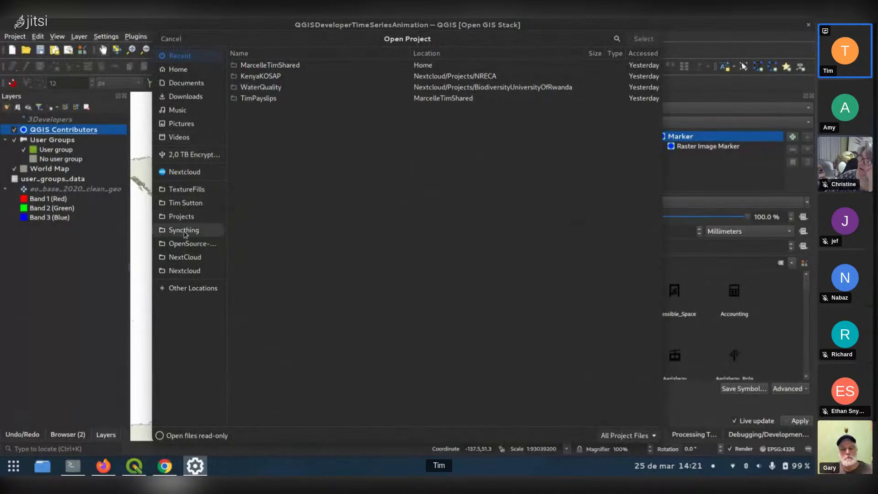
Open the project StLucia.qgz from the StLucia/StLucia folder inside Syncthing
{"action": "left_click", "coordinate": [198, 226]}
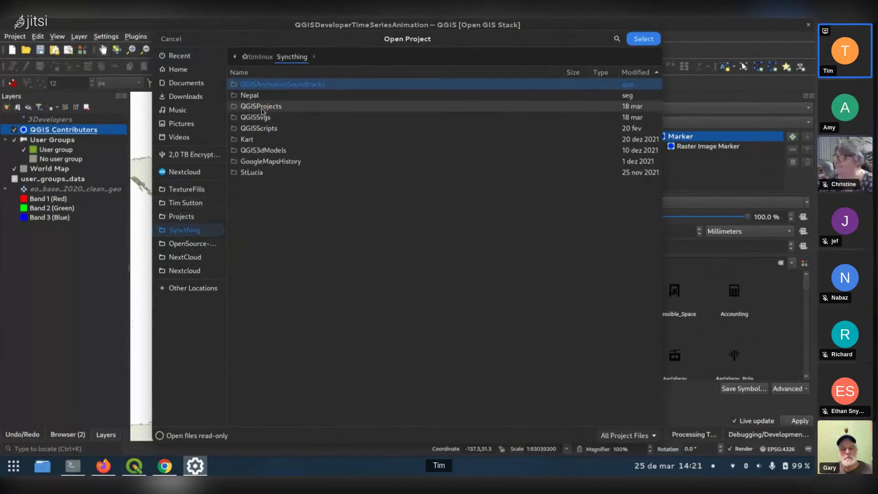
{"action": "double_click", "coordinate": [251, 172]}
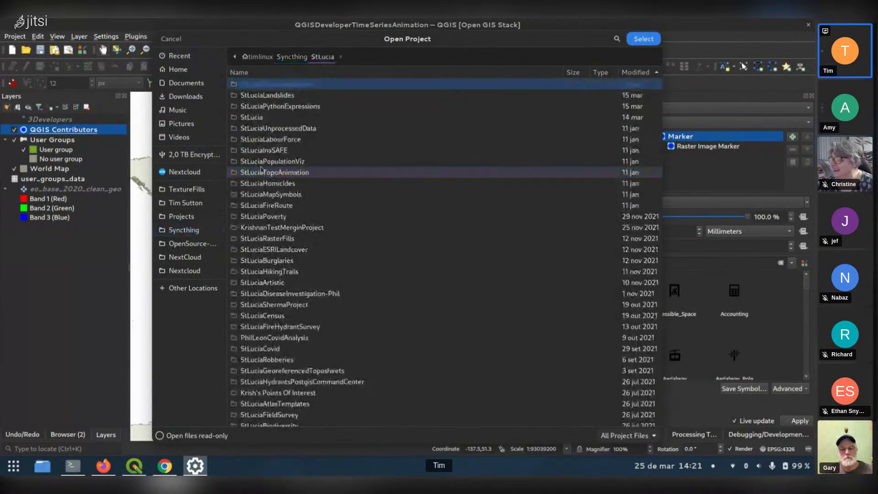
{"action": "double_click", "coordinate": [258, 118]}
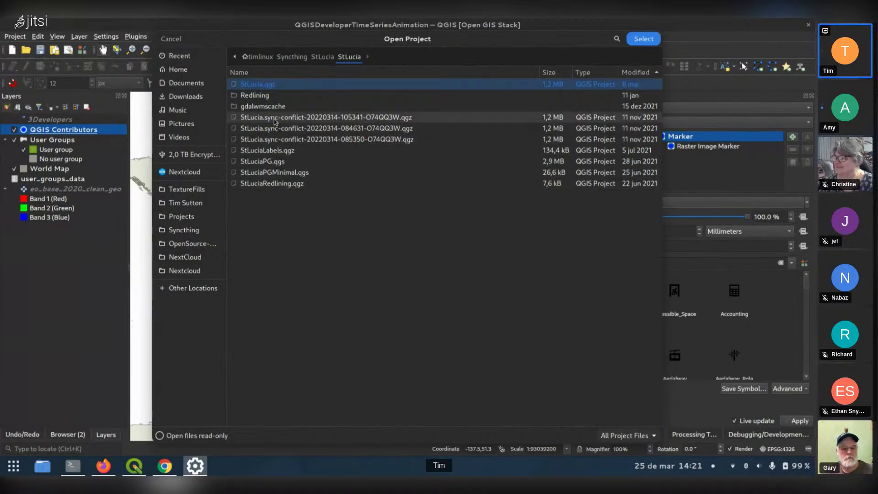
{"action": "double_click", "coordinate": [268, 88]}
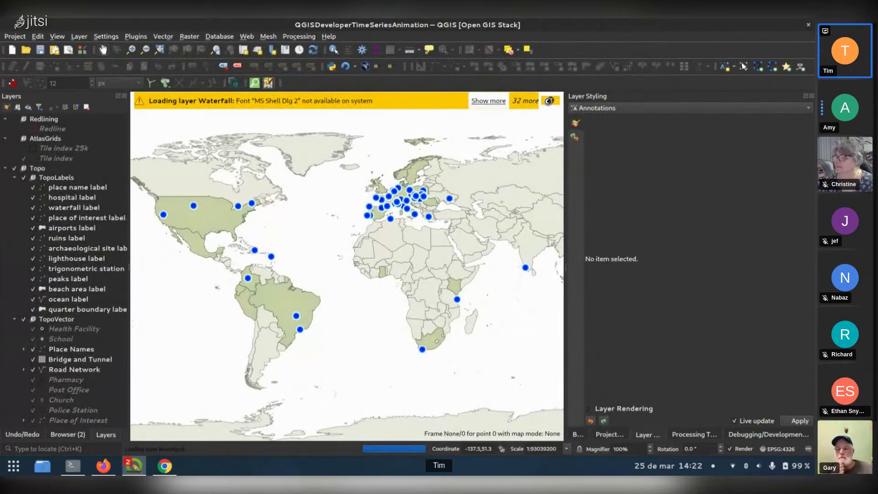
Dismiss all the missing-font warnings above the map canvas
{"action": "left_click", "coordinate": [549, 101]}
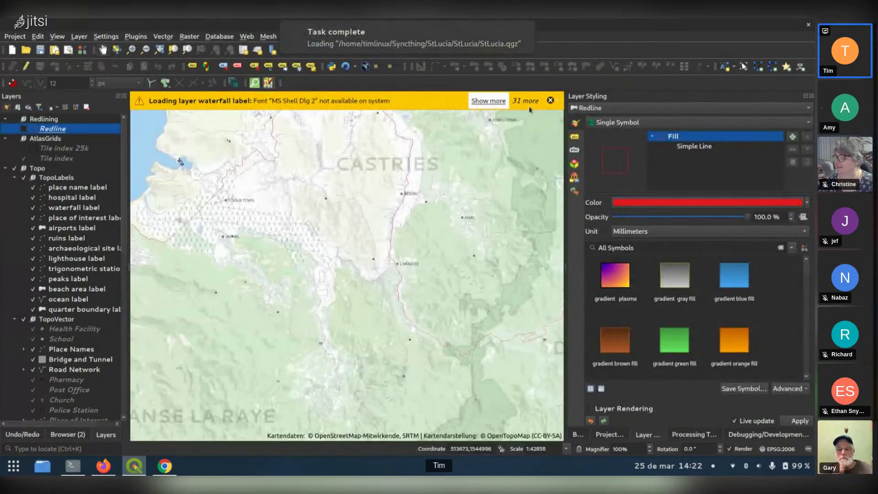
{"action": "left_click", "coordinate": [550, 101]}
{"action": "left_click", "coordinate": [549, 101]}
{"action": "left_click", "coordinate": [549, 101]}
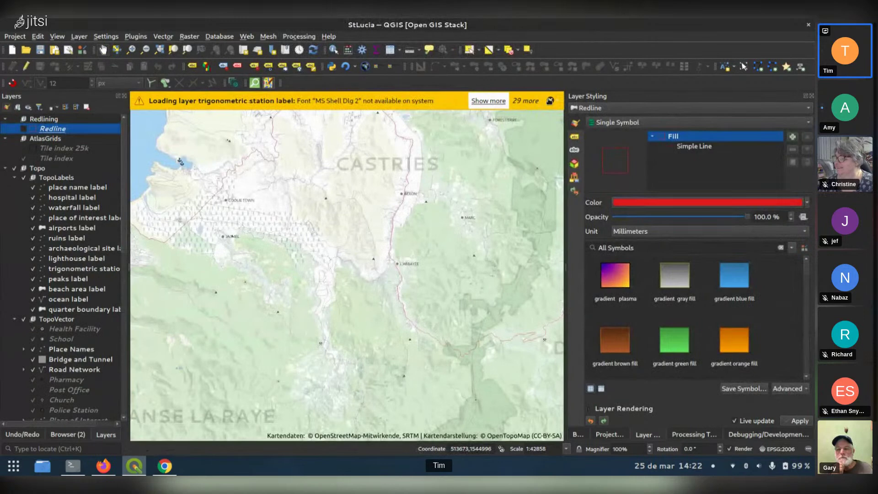
{"action": "left_click", "coordinate": [550, 102]}
{"action": "left_click", "coordinate": [549, 101]}
{"action": "left_click", "coordinate": [550, 102]}
{"action": "left_click", "coordinate": [550, 101]}
{"action": "left_click", "coordinate": [550, 101]}
{"action": "left_click", "coordinate": [550, 101]}
{"action": "left_click", "coordinate": [550, 101]}
{"action": "left_click", "coordinate": [550, 101]}
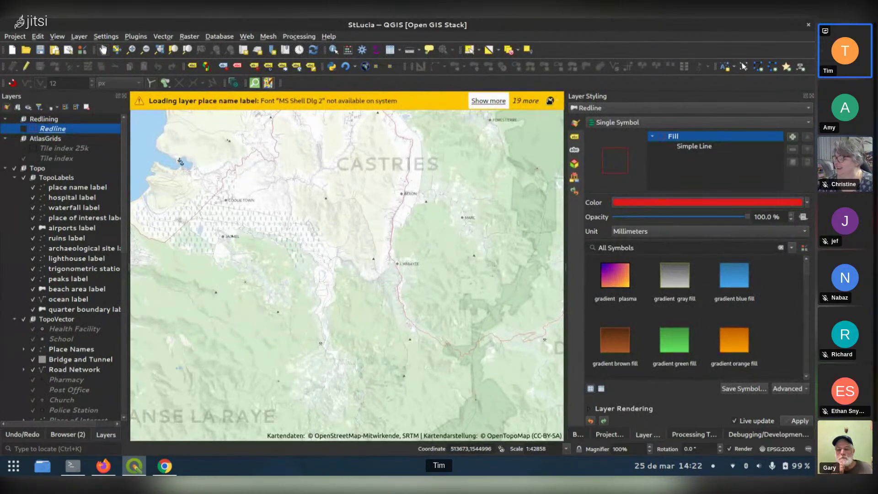
{"action": "left_click", "coordinate": [550, 101]}
{"action": "left_click", "coordinate": [550, 101]}
{"action": "left_click", "coordinate": [550, 101]}
{"action": "left_click", "coordinate": [550, 101]}
{"action": "left_click", "coordinate": [549, 101]}
{"action": "left_click", "coordinate": [550, 101]}
{"action": "left_click", "coordinate": [549, 101]}
{"action": "left_click", "coordinate": [550, 101]}
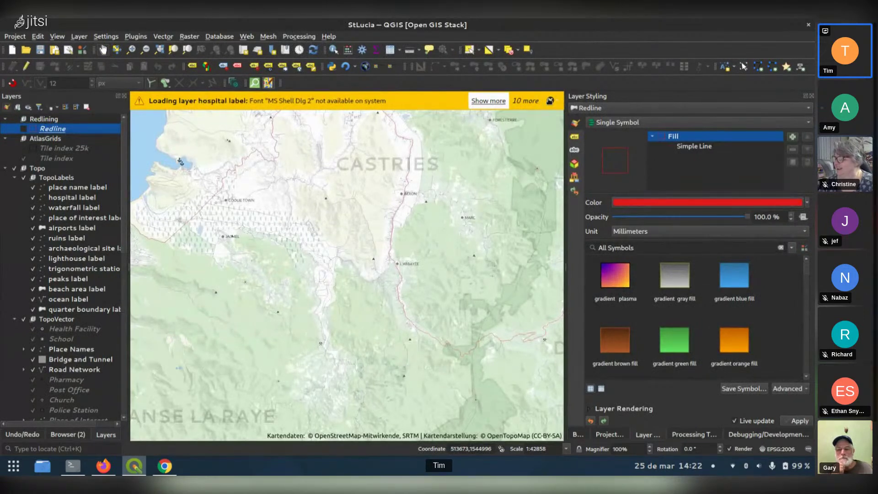
{"action": "left_click", "coordinate": [550, 101]}
{"action": "left_click", "coordinate": [550, 101]}
{"action": "left_click", "coordinate": [550, 101]}
{"action": "left_click", "coordinate": [550, 101]}
{"action": "left_click", "coordinate": [550, 101]}
{"action": "left_click", "coordinate": [550, 101]}
{"action": "left_click", "coordinate": [550, 101]}
{"action": "left_click", "coordinate": [550, 101]}
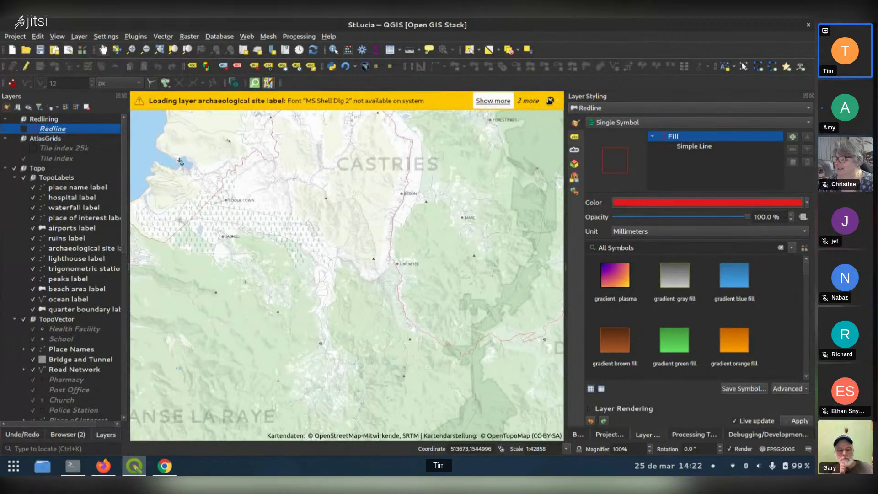
{"action": "left_click", "coordinate": [550, 101]}
{"action": "left_click", "coordinate": [549, 101]}
{"action": "left_click", "coordinate": [550, 101]}
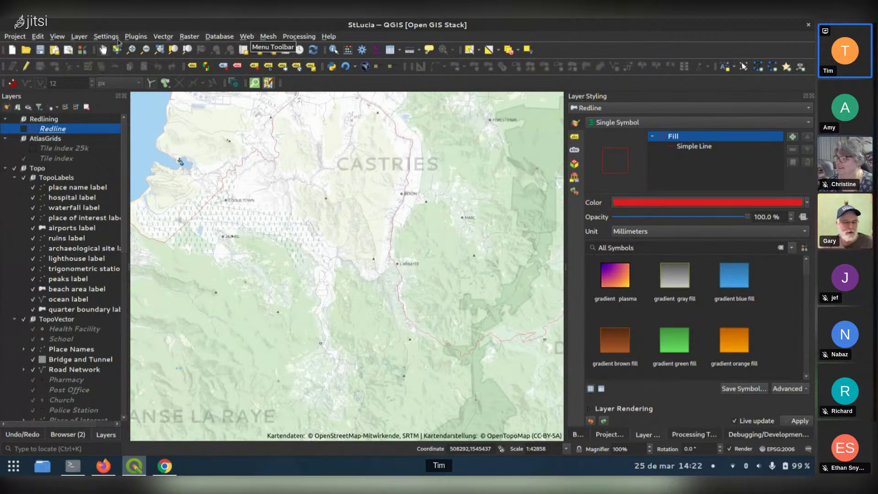
Check the 3D Map Views Manager for saved 3D views in the project, and close it
{"action": "left_click", "coordinate": [54, 40]}
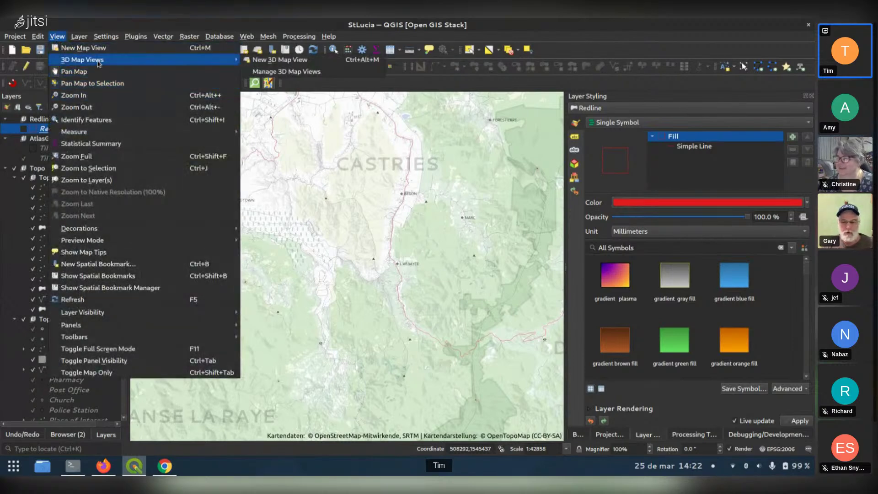
{"action": "left_click", "coordinate": [273, 73]}
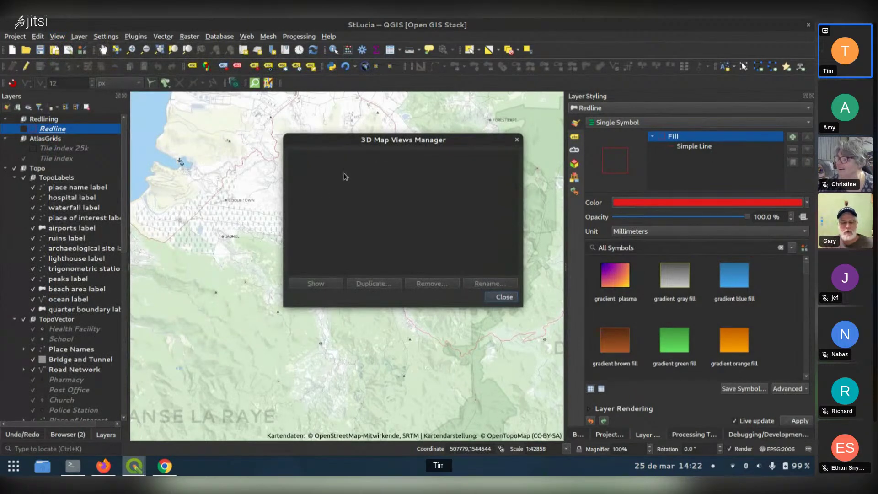
{"action": "left_click", "coordinate": [503, 297]}
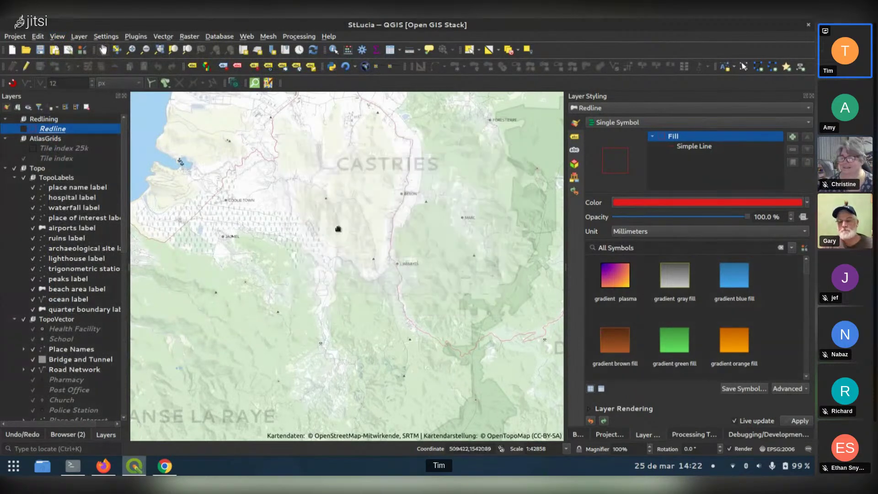
Create a new 3D map view of the StLucia project and enlarge its window to cover most of the map canvas
{"action": "left_click", "coordinate": [57, 36]}
{"action": "mouse_move", "coordinate": [69, 64]}
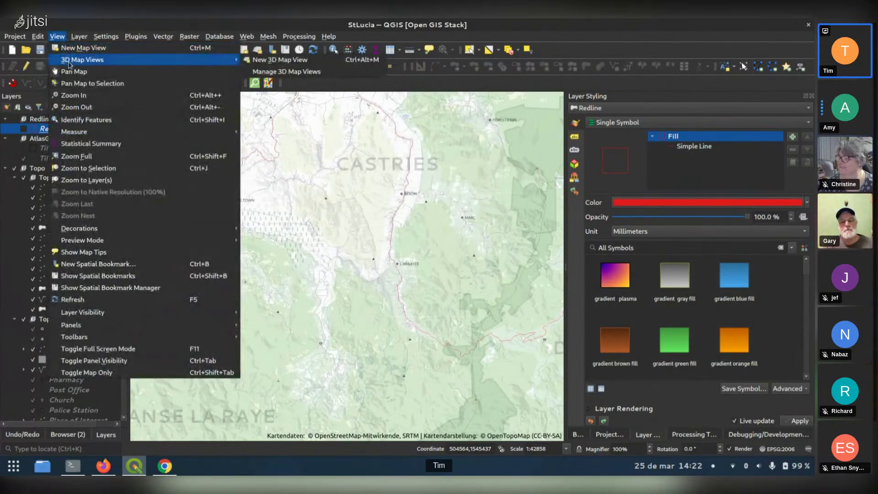
{"action": "left_click", "coordinate": [262, 61]}
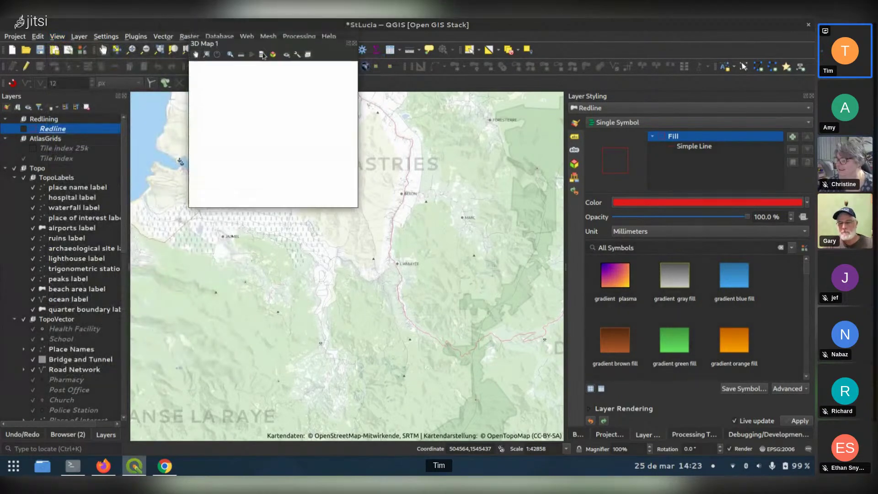
{"action": "left_click_drag", "start_coordinate": [221, 137], "coordinate": [164, 139]}
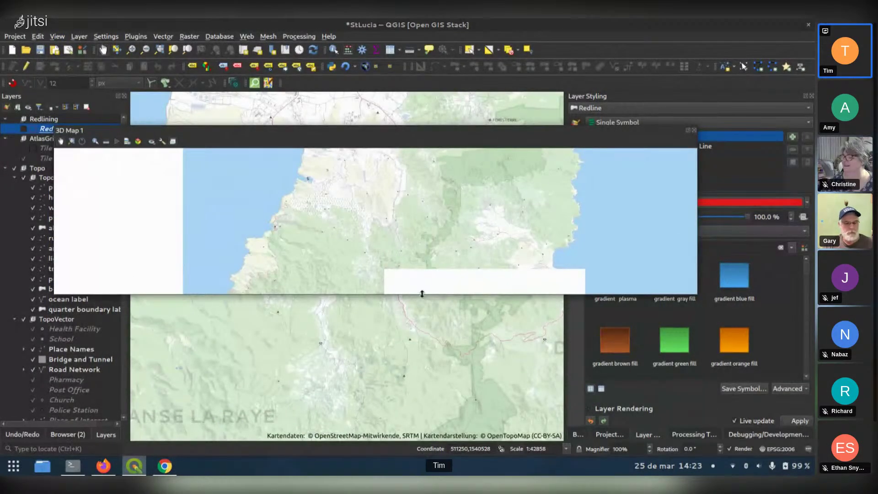
{"action": "left_click_drag", "start_coordinate": [423, 295], "coordinate": [423, 415]}
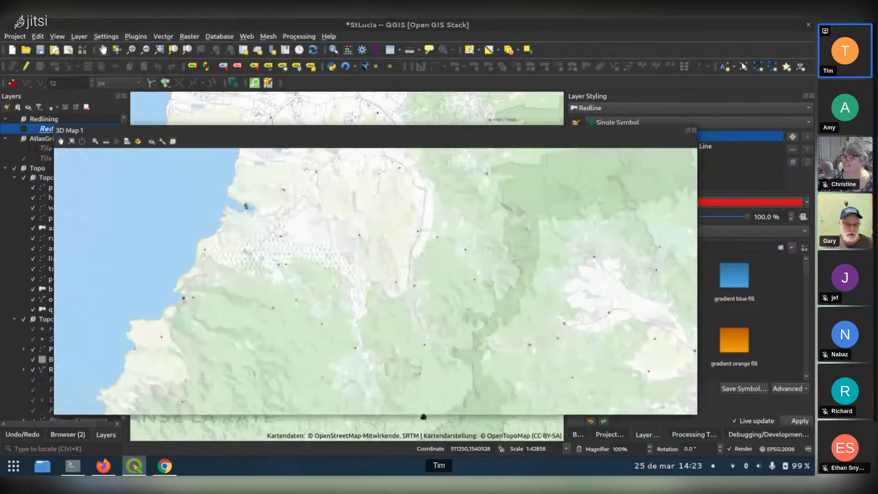
Examine the island in the 3D map as an oblique perspective, moving in close to the inland roads and terrain
{"action": "left_click_drag", "start_coordinate": [407, 276], "coordinate": [408, 383]}
{"action": "left_click_drag", "start_coordinate": [450, 304], "coordinate": [454, 338]}
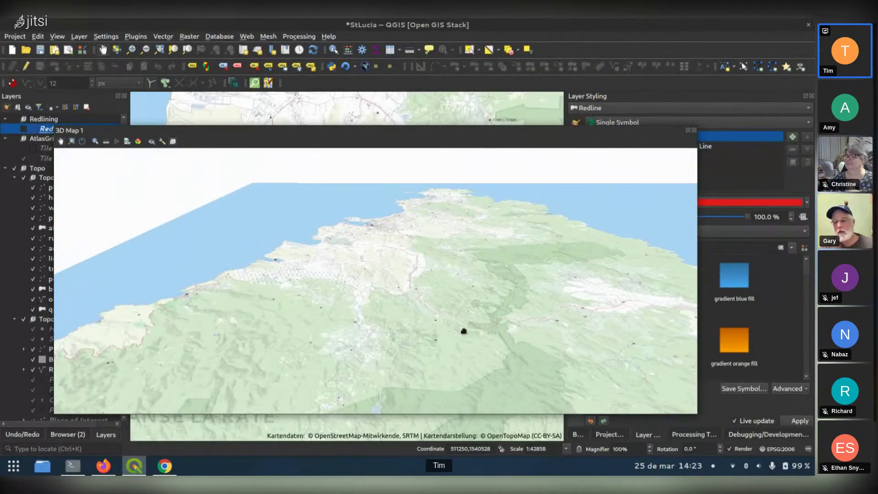
{"action": "scroll", "coordinate": [461, 327], "scroll_direction": "up", "scroll_amount": 2}
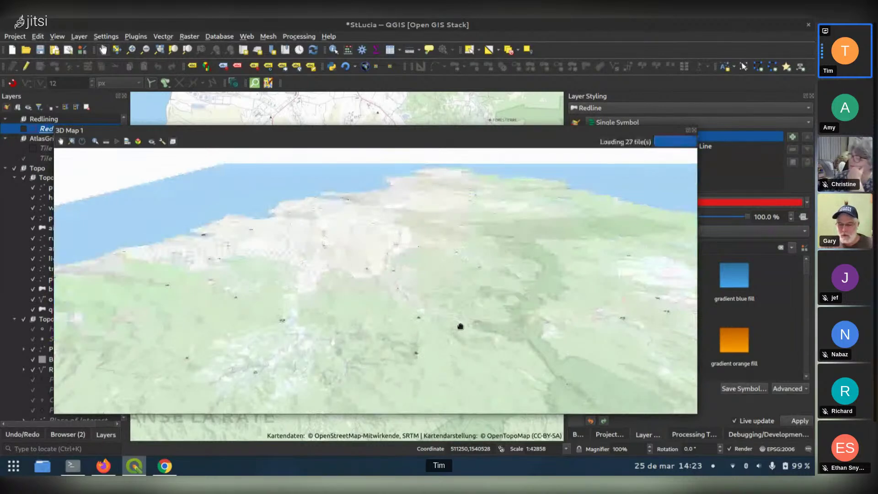
{"action": "scroll", "coordinate": [461, 327], "scroll_direction": "up", "scroll_amount": 2}
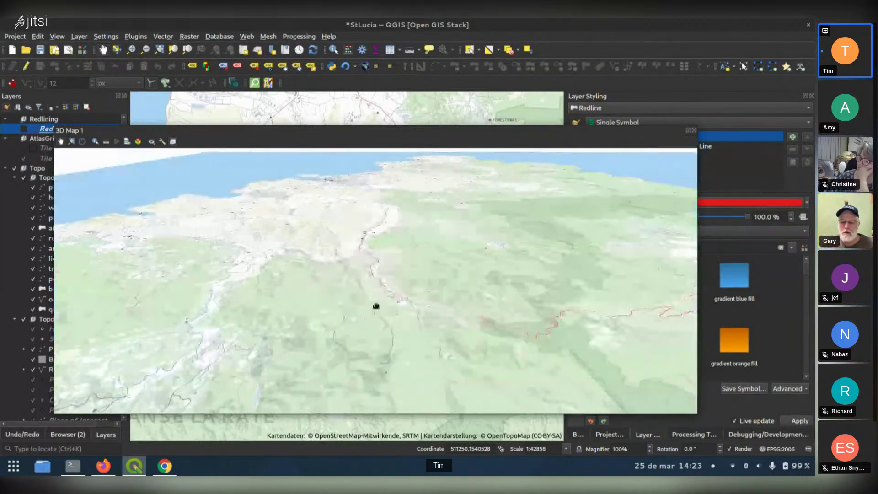
{"action": "scroll", "coordinate": [366, 301], "scroll_direction": "up", "scroll_amount": 5}
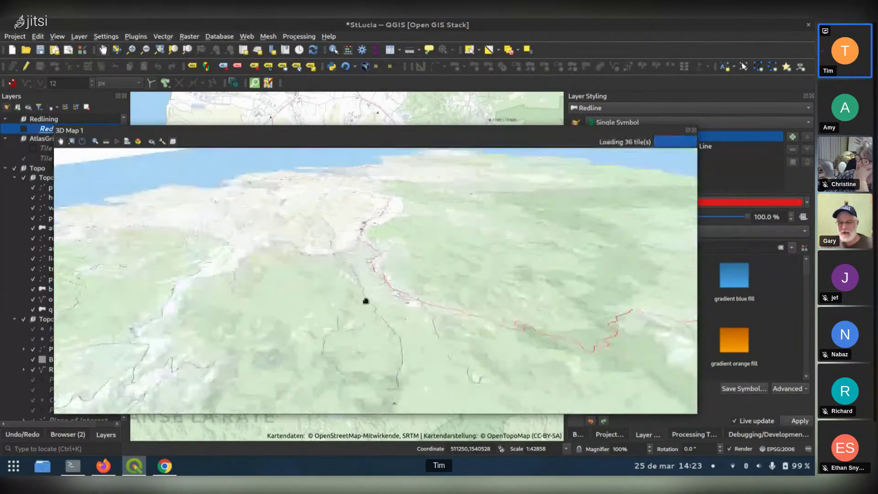
Configure the 3D map's terrain as type DEM (Raster Layer), with the DEM layer as its elevation source
{"action": "scroll", "coordinate": [433, 282], "scroll_direction": "up", "scroll_amount": 2}
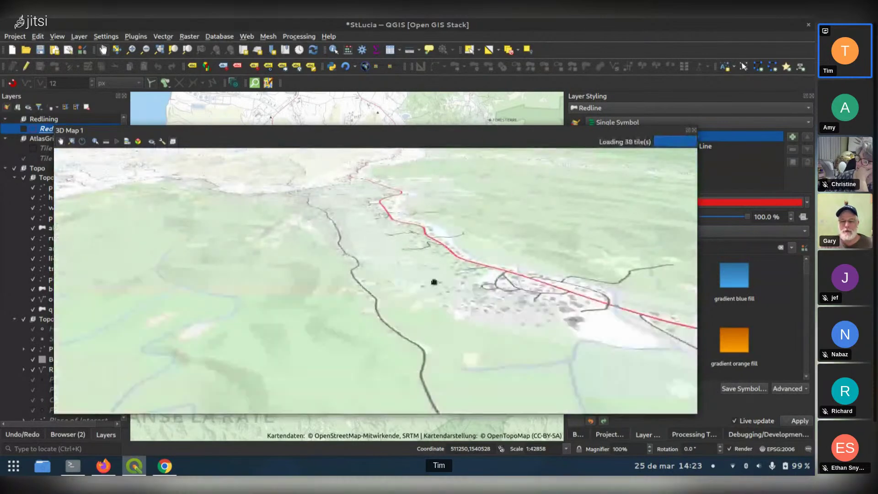
{"action": "scroll", "coordinate": [434, 282], "scroll_direction": "up", "scroll_amount": 3}
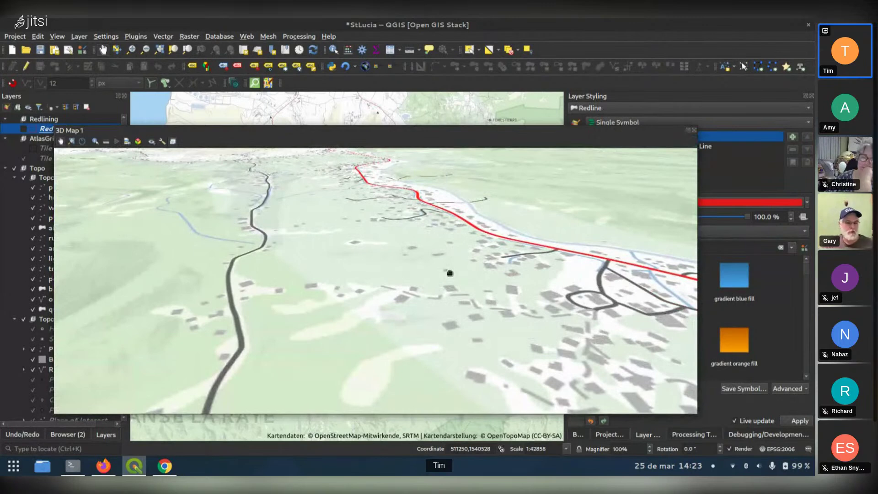
{"action": "left_click_drag", "start_coordinate": [453, 270], "coordinate": [456, 289]}
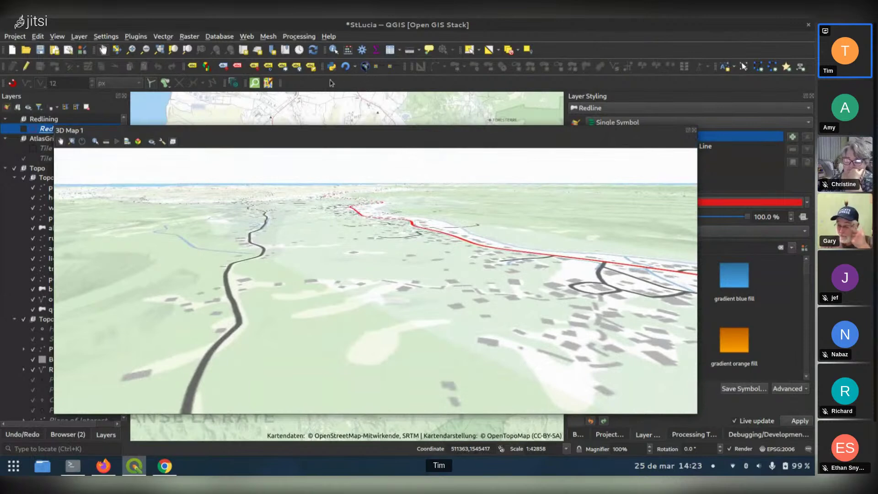
{"action": "left_click", "coordinate": [162, 142]}
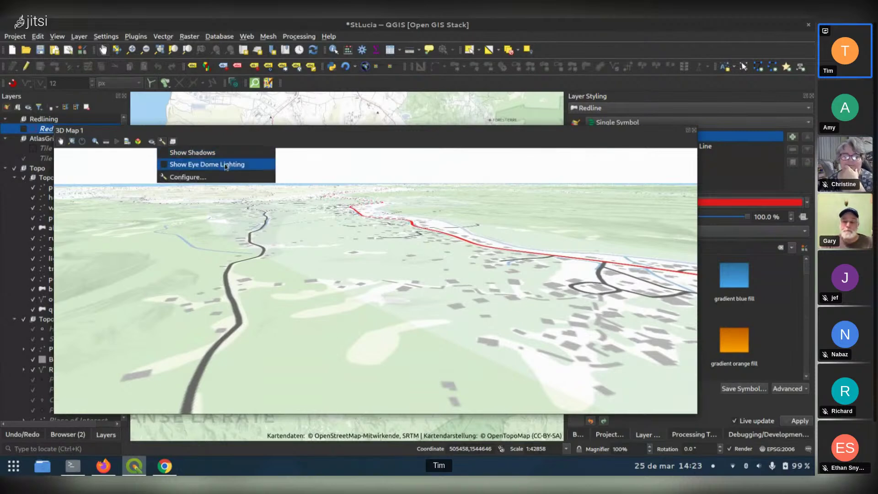
{"action": "left_click", "coordinate": [186, 177]}
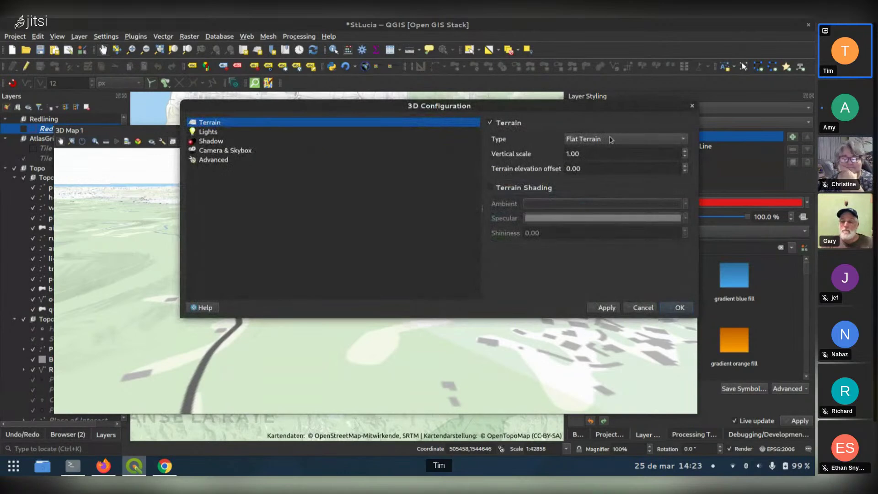
{"action": "left_click", "coordinate": [610, 139]}
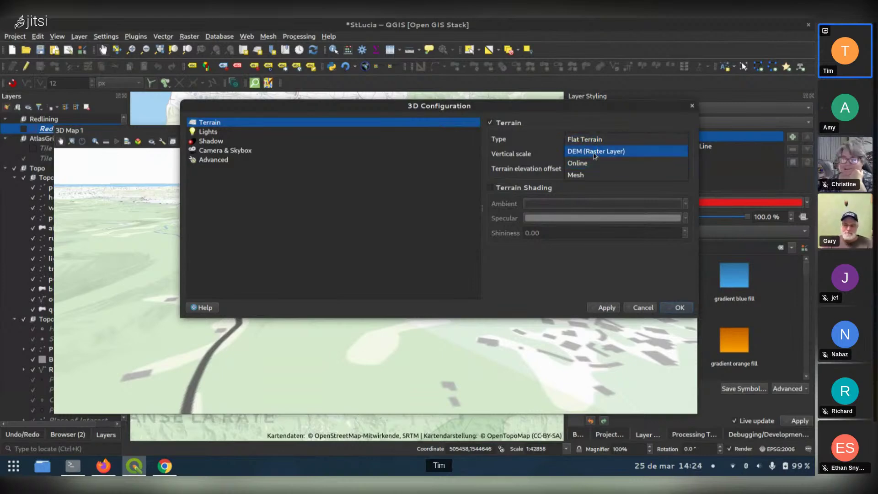
{"action": "left_click", "coordinate": [595, 151]}
{"action": "left_click", "coordinate": [598, 174]}
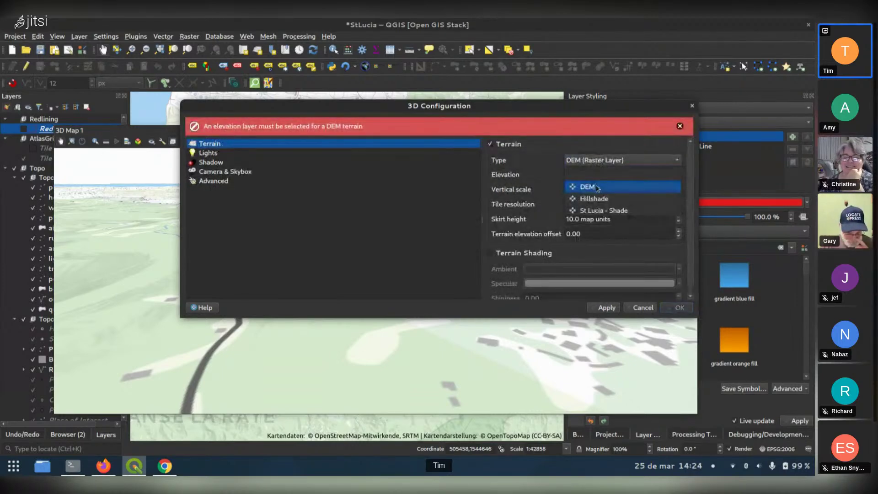
{"action": "left_click", "coordinate": [595, 186]}
{"action": "left_click", "coordinate": [676, 308]}
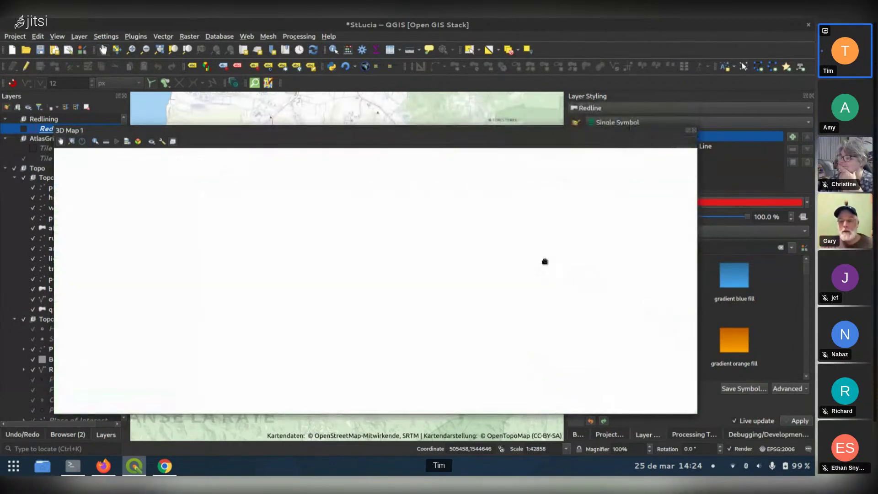
Examine the mountains, valleys and town in the 3D terrain from several viewpoints, and close the 3D map view
{"action": "left_click_drag", "start_coordinate": [546, 261], "coordinate": [448, 246]}
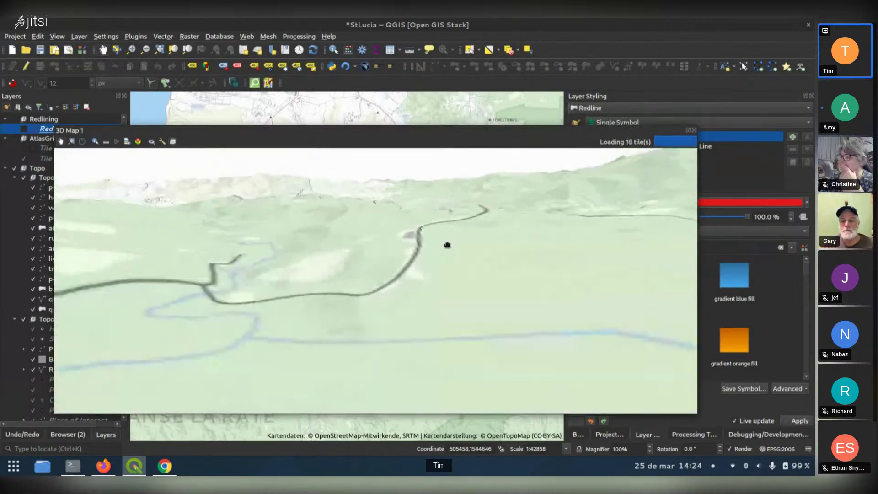
{"action": "left_click_drag", "start_coordinate": [396, 252], "coordinate": [539, 237]}
{"action": "left_click_drag", "start_coordinate": [366, 263], "coordinate": [494, 256]}
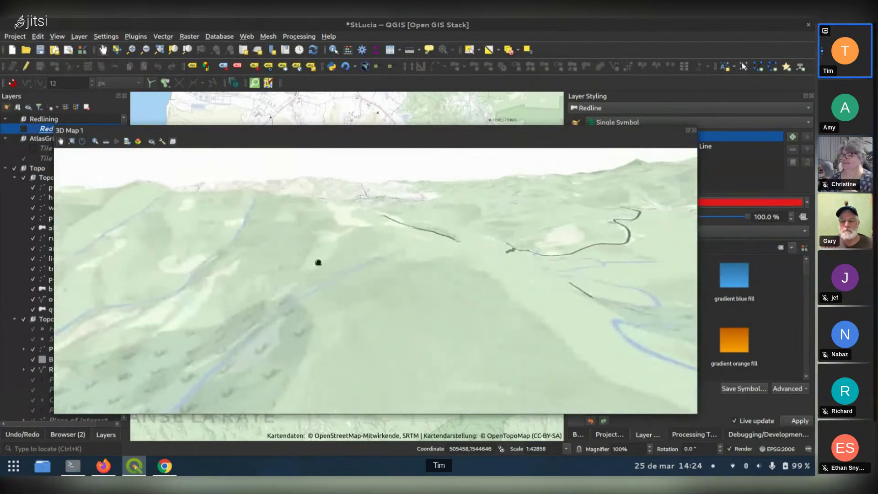
{"action": "left_click_drag", "start_coordinate": [318, 261], "coordinate": [402, 227]}
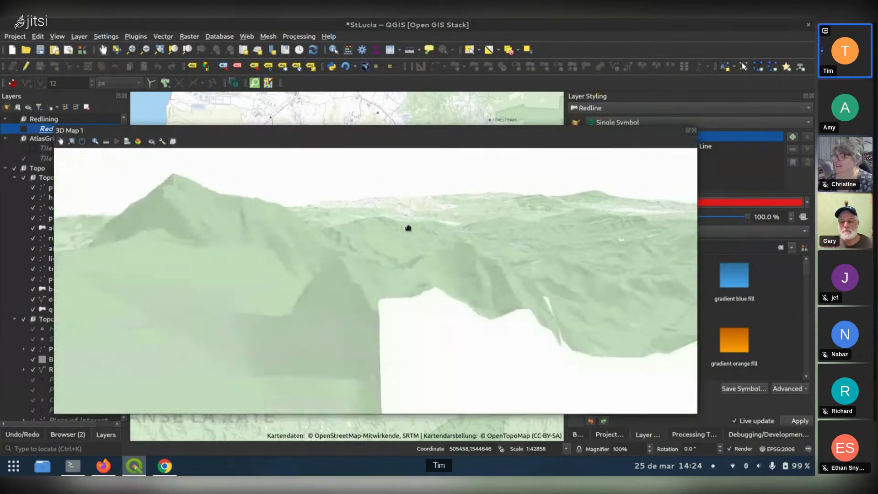
{"action": "left_click_drag", "start_coordinate": [449, 287], "coordinate": [398, 263]}
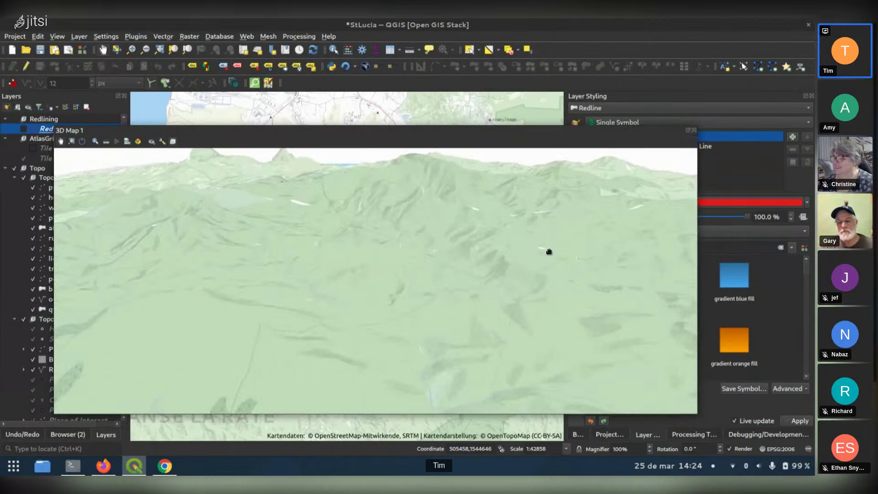
{"action": "left_click_drag", "start_coordinate": [549, 252], "coordinate": [416, 308]}
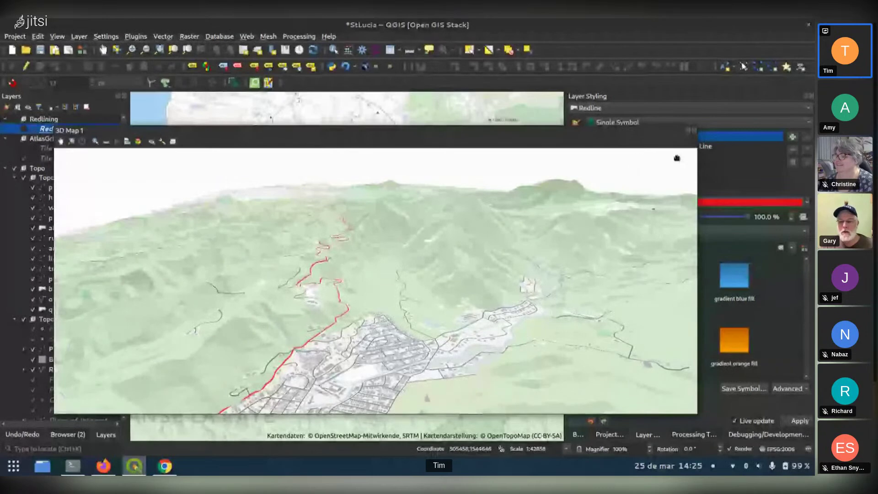
{"action": "left_click", "coordinate": [694, 131]}
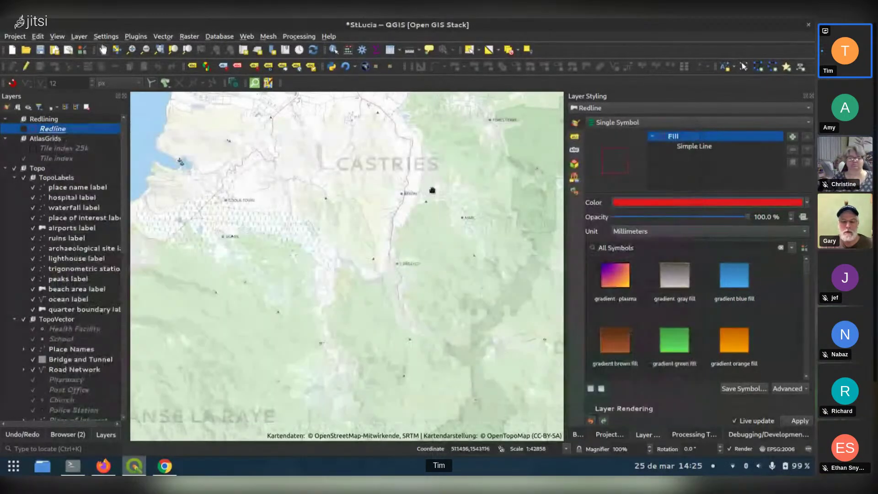
Switch to the HistoryOfQGIS document in Firefox and review the 2017 and 2018 entries through the QGIS 3.0 Girona image
{"action": "key", "text": "alt+Tab"}
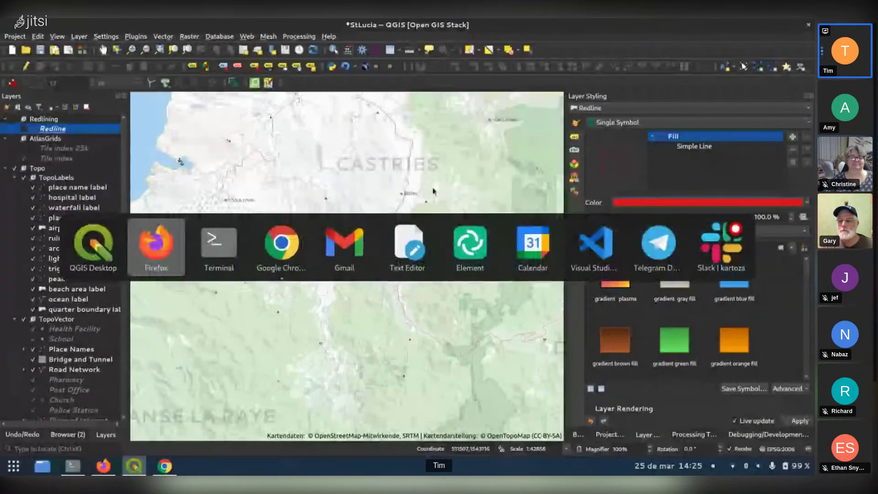
{"action": "scroll", "coordinate": [450, 220], "scroll_direction": "down", "scroll_amount": 9}
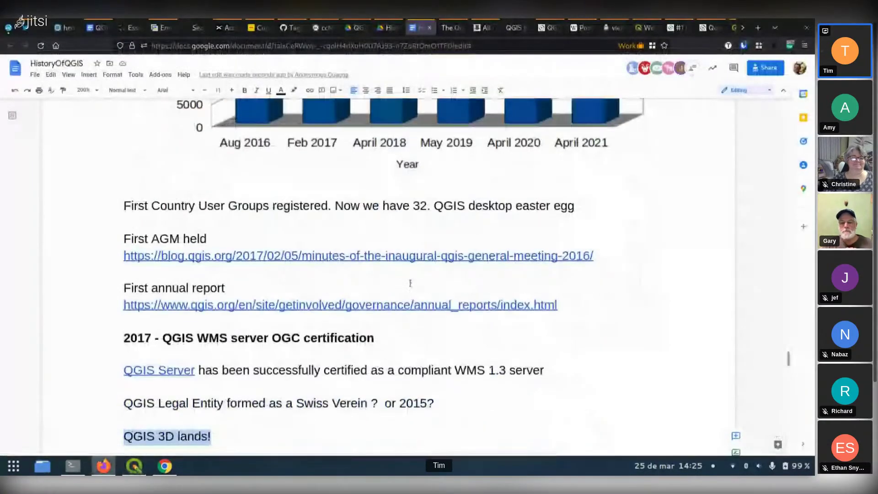
{"action": "scroll", "coordinate": [402, 269], "scroll_direction": "down", "scroll_amount": 3}
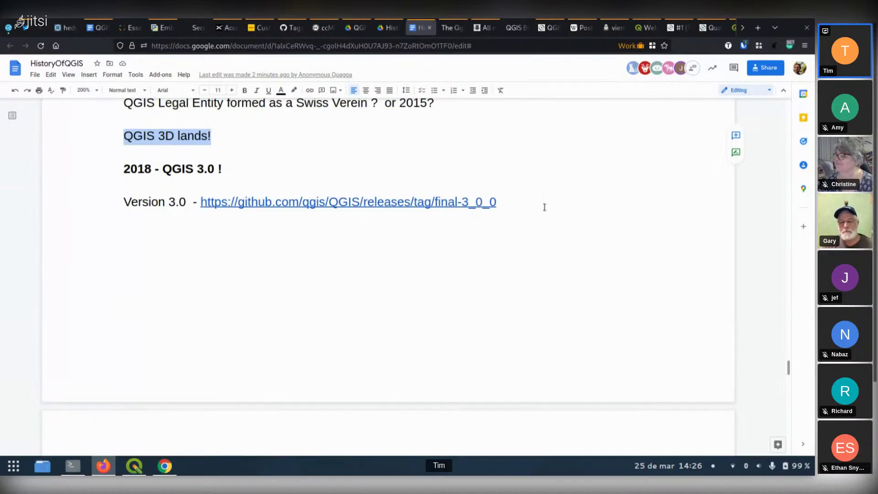
{"action": "scroll", "coordinate": [544, 207], "scroll_direction": "down", "scroll_amount": 6}
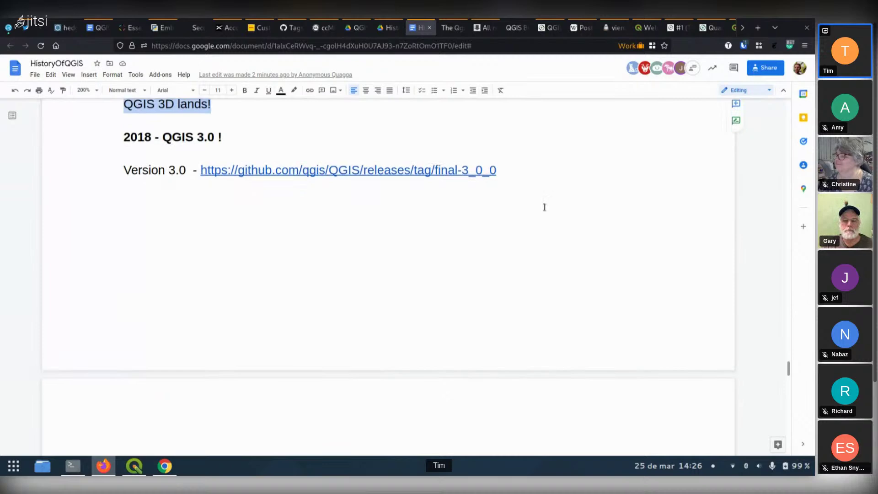
{"action": "scroll", "coordinate": [544, 207], "scroll_direction": "down", "scroll_amount": 4}
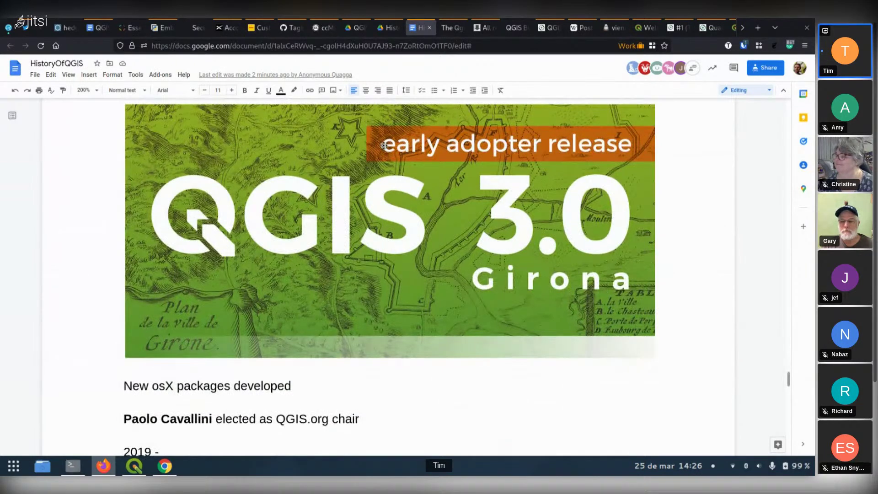
{"action": "scroll", "coordinate": [383, 145], "scroll_direction": "up", "scroll_amount": 1}
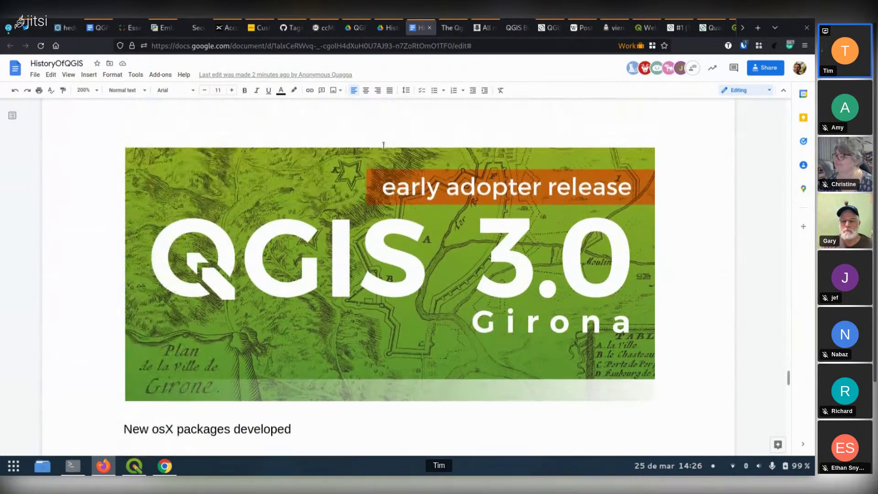
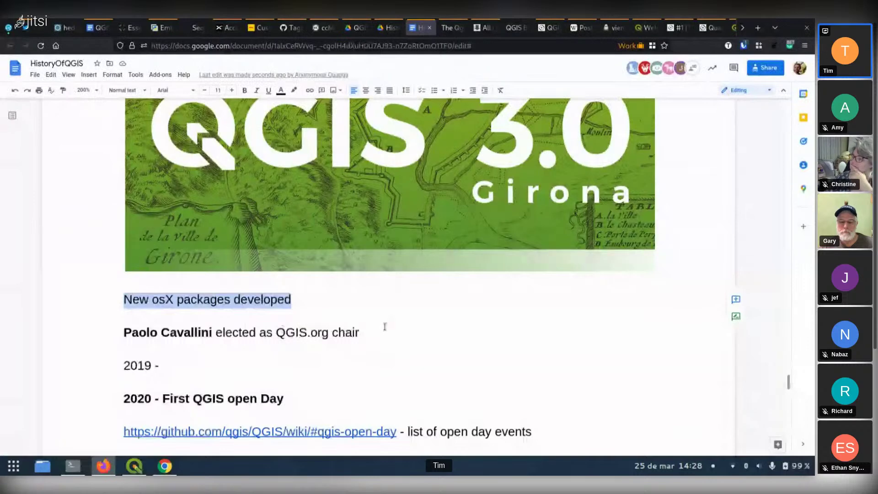
Review the document's entries from 2018 to 2020, including the new osX packages, the first QGIS open Day and dropped 32 Bit windows support
{"action": "scroll", "coordinate": [385, 326], "scroll_direction": "up", "scroll_amount": 6}
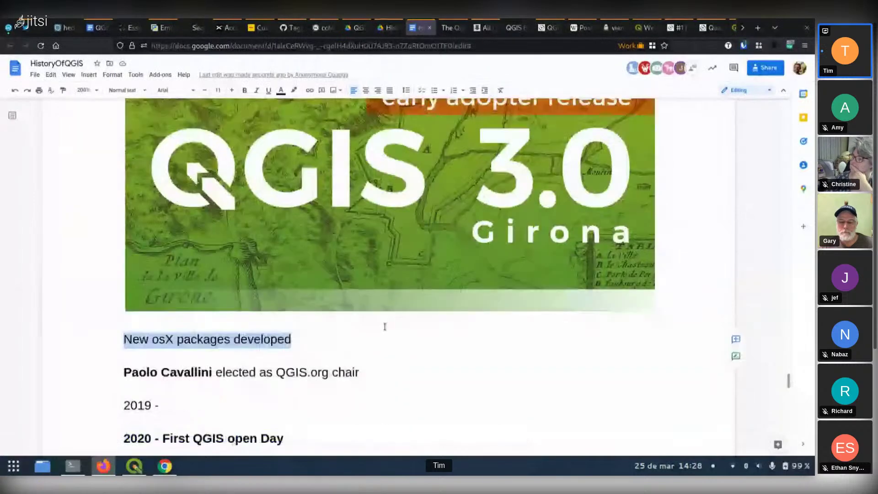
{"action": "scroll", "coordinate": [385, 325], "scroll_direction": "down", "scroll_amount": 5}
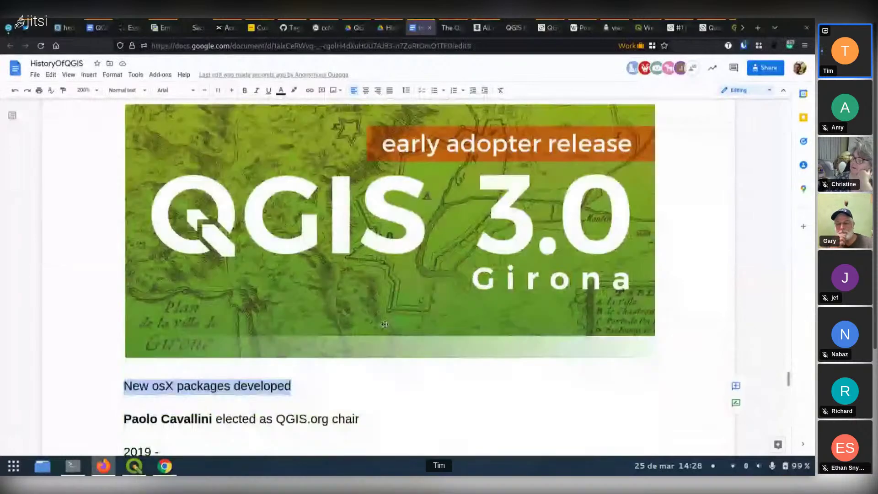
{"action": "scroll", "coordinate": [385, 324], "scroll_direction": "down", "scroll_amount": 1}
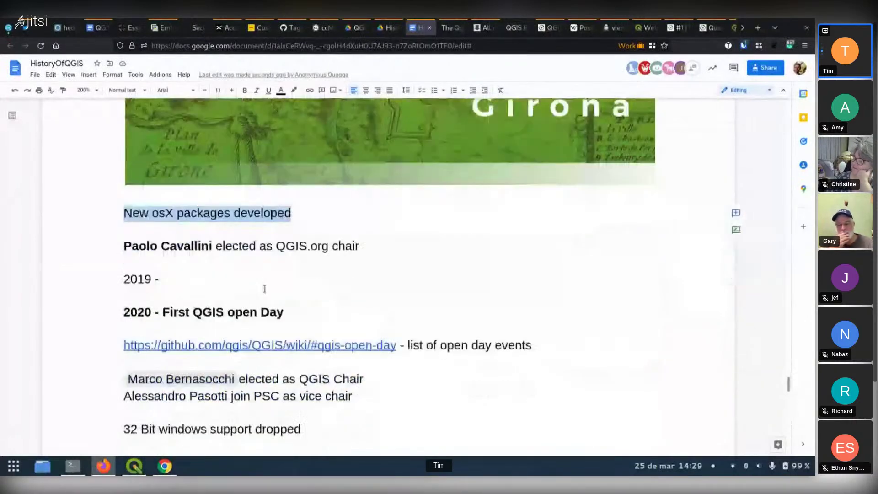
{"action": "scroll", "coordinate": [219, 275], "scroll_direction": "down", "scroll_amount": 1}
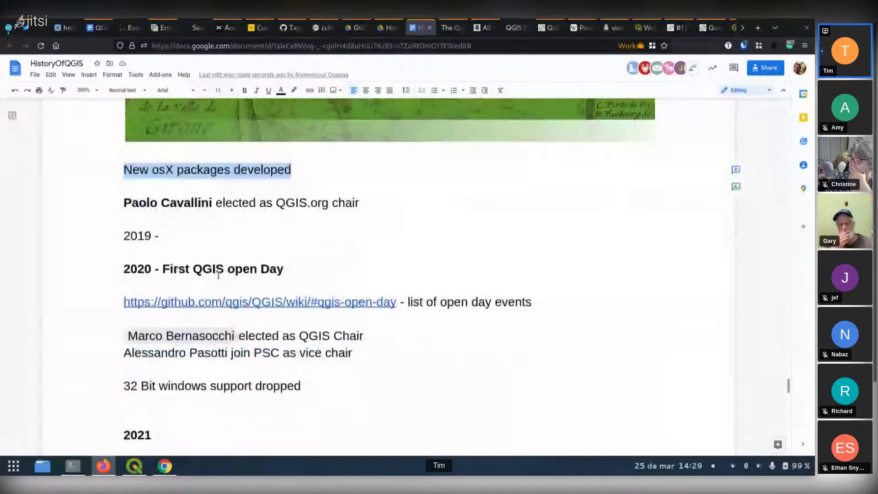
{"action": "scroll", "coordinate": [218, 274], "scroll_direction": "up", "scroll_amount": 11}
{"action": "scroll", "coordinate": [218, 274], "scroll_direction": "up", "scroll_amount": 5}
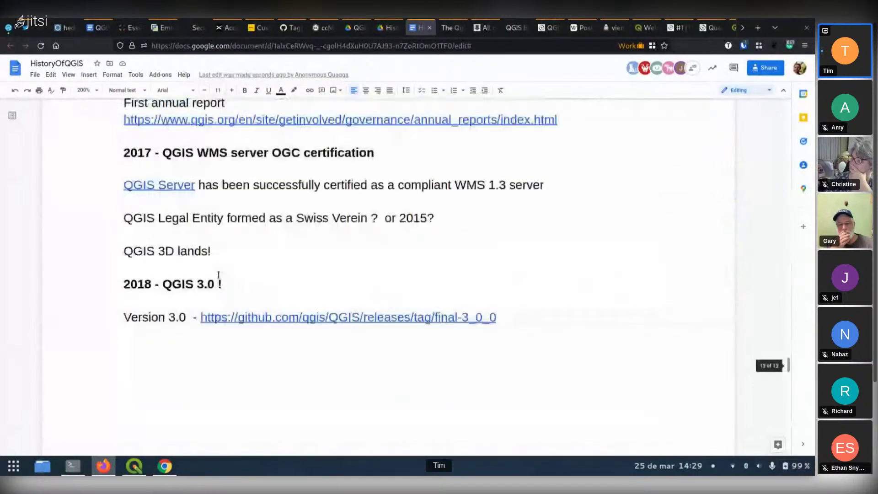
{"action": "scroll", "coordinate": [218, 275], "scroll_direction": "down", "scroll_amount": 7}
{"action": "scroll", "coordinate": [218, 275], "scroll_direction": "down", "scroll_amount": 8}
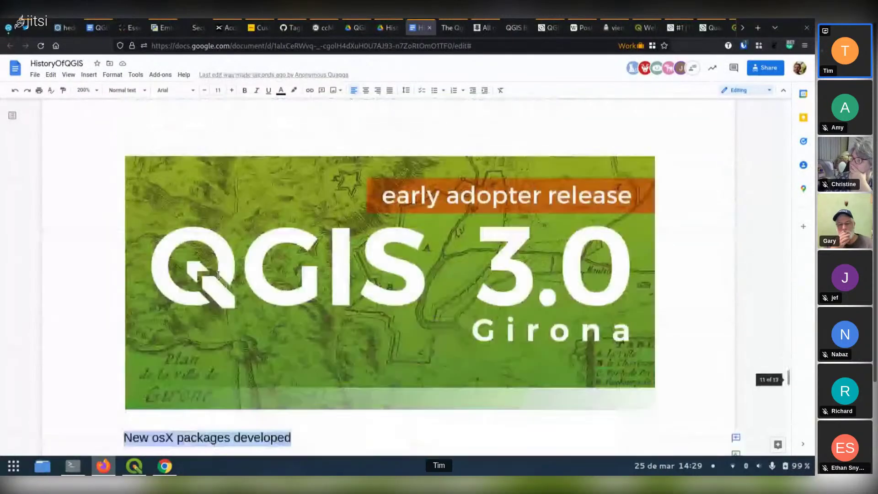
{"action": "scroll", "coordinate": [218, 275], "scroll_direction": "down", "scroll_amount": 1}
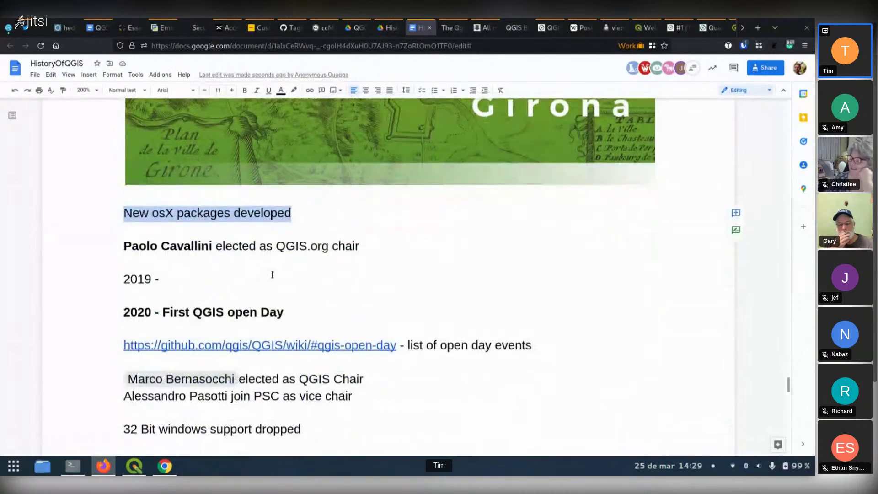
{"action": "scroll", "coordinate": [272, 273], "scroll_direction": "down", "scroll_amount": 1}
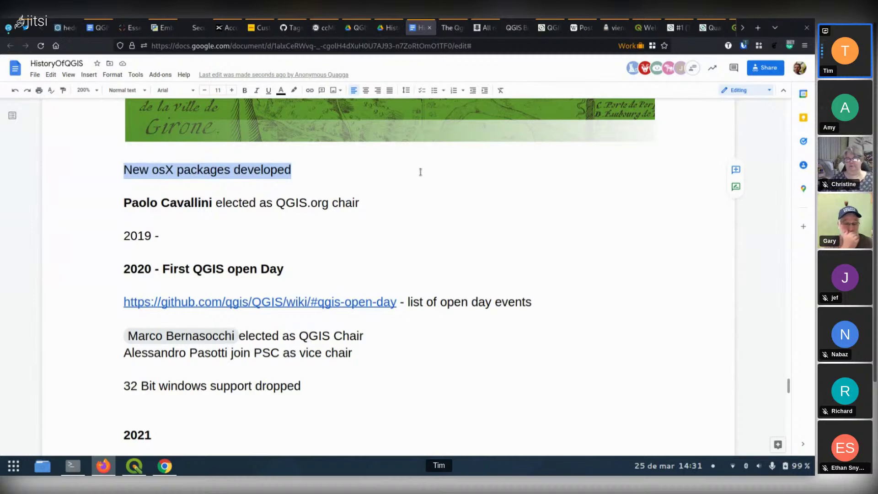
Add a new line reading "First QGIS Conference" directly below the document's 2015 heading
{"action": "scroll", "coordinate": [421, 171], "scroll_direction": "up", "scroll_amount": 1}
{"action": "scroll", "coordinate": [421, 172], "scroll_direction": "up", "scroll_amount": 8}
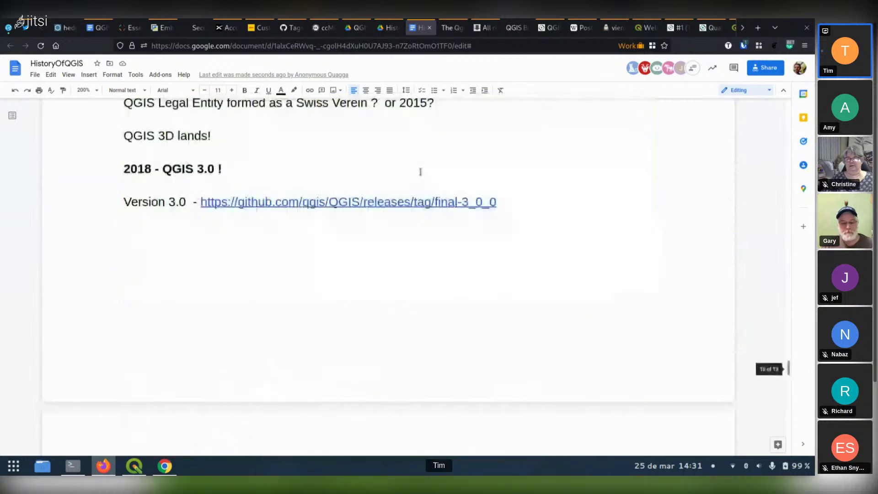
{"action": "scroll", "coordinate": [420, 171], "scroll_direction": "up", "scroll_amount": 15}
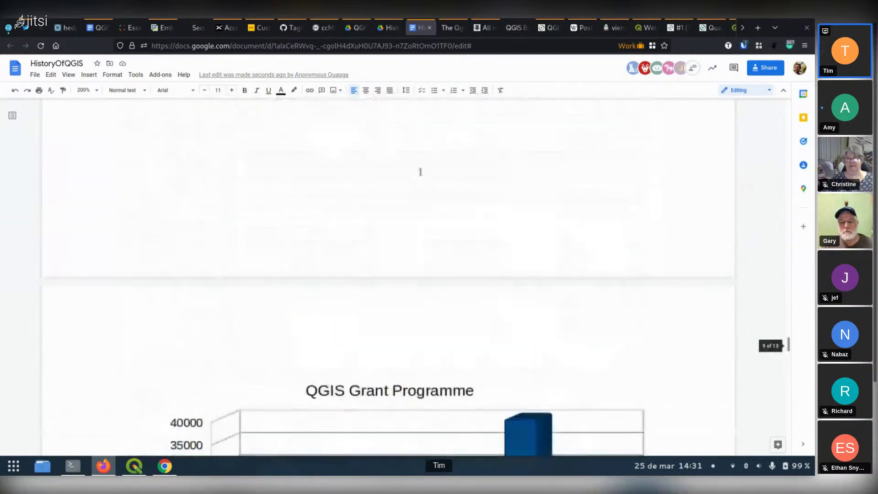
{"action": "scroll", "coordinate": [421, 171], "scroll_direction": "up", "scroll_amount": 10}
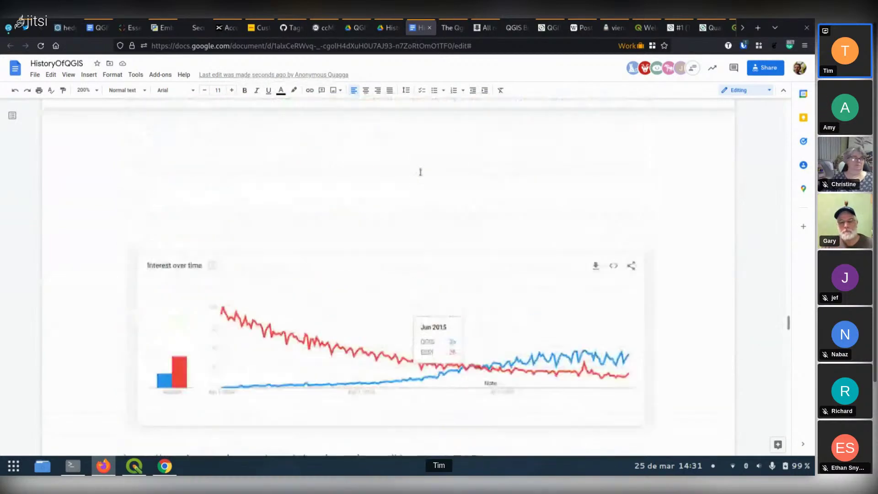
{"action": "scroll", "coordinate": [421, 172], "scroll_direction": "up", "scroll_amount": 5}
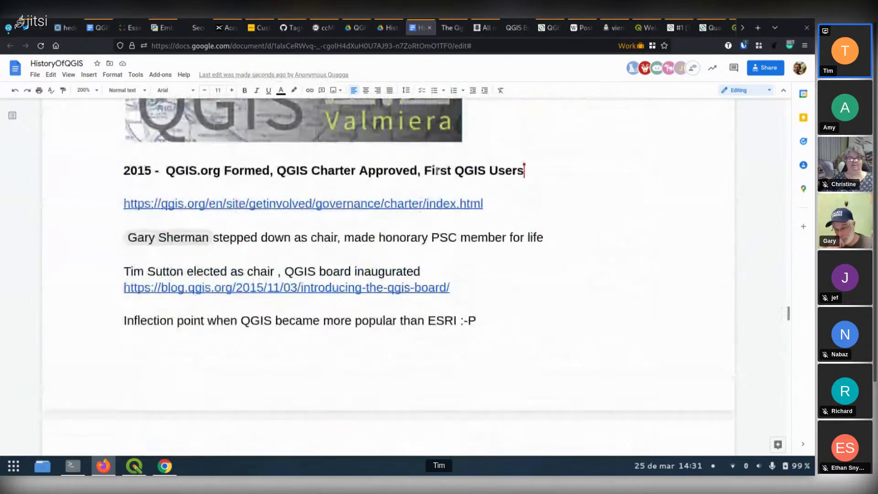
{"action": "left_click", "coordinate": [531, 176]}
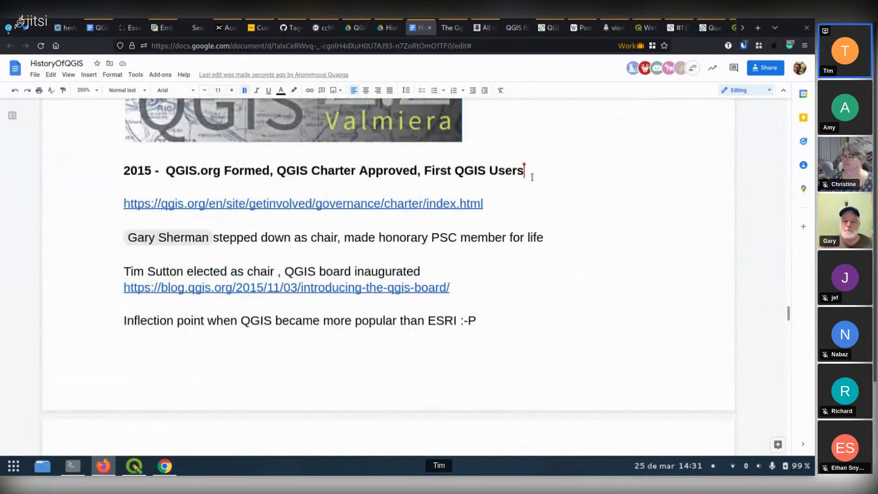
{"action": "key", "text": "Return"}
{"action": "key", "text": "Return"}
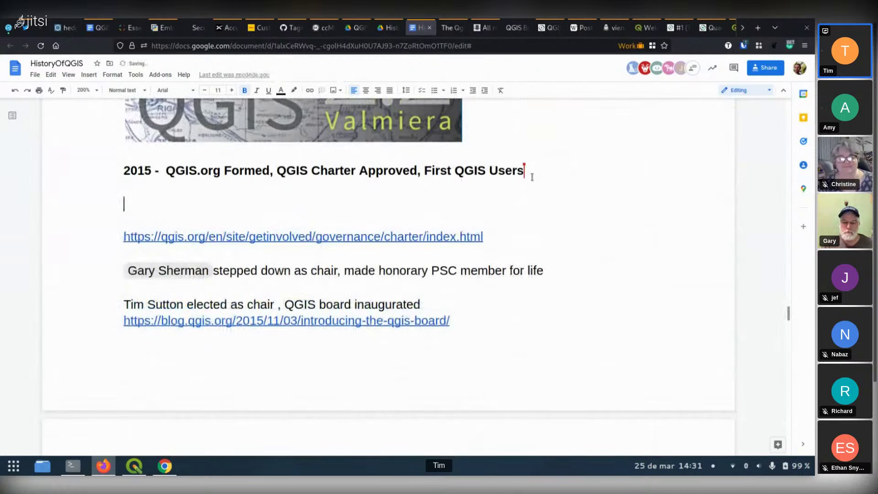
{"action": "type", "text": "First WQ"}
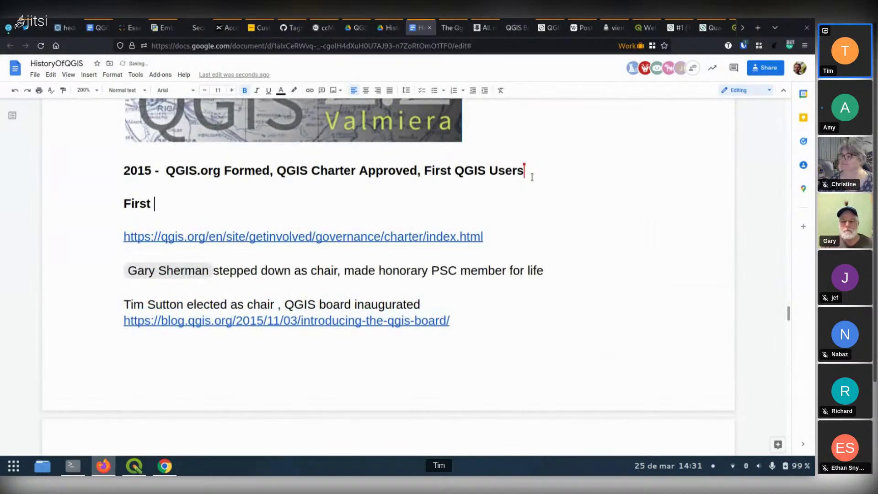
{"action": "key", "text": "BackSpace"}
{"action": "key", "text": "BackSpace"}
{"action": "type", "text": "QGIS Conv"}
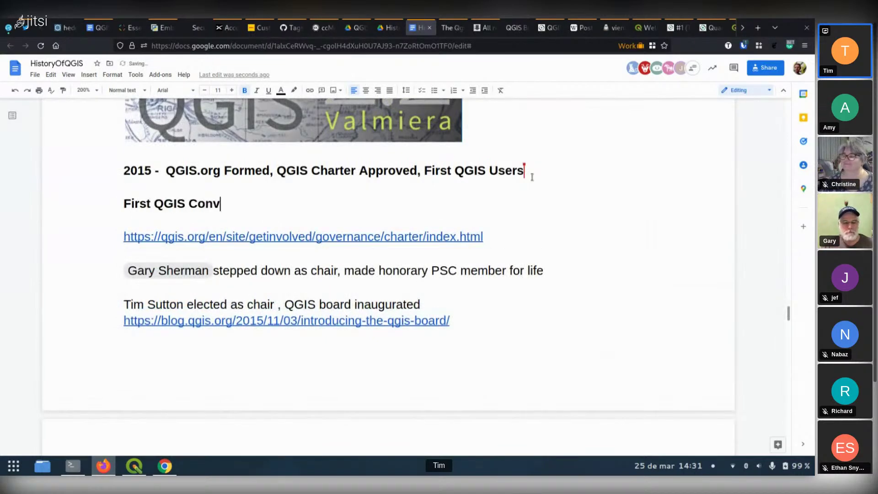
{"action": "key", "text": "BackSpace"}
{"action": "type", "text": "ference"}
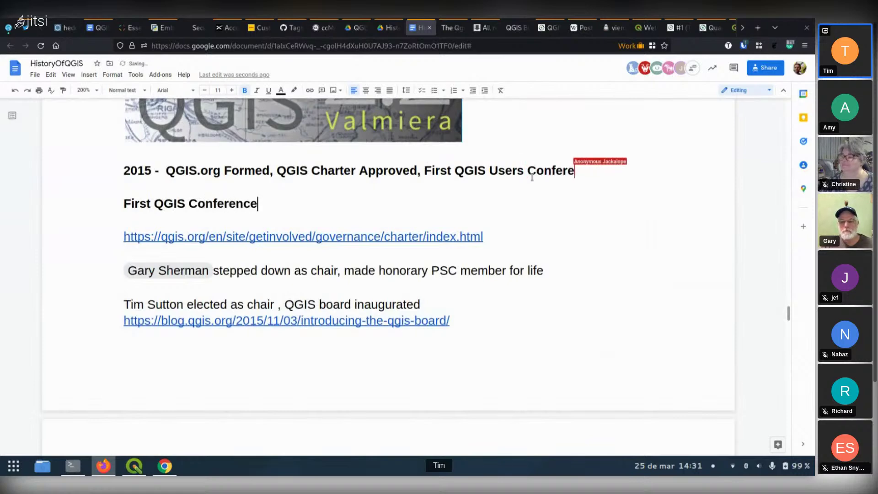
Extend the new conference line in the 2015 section with the location "in Nodebo"
{"action": "type", "text": " in "}
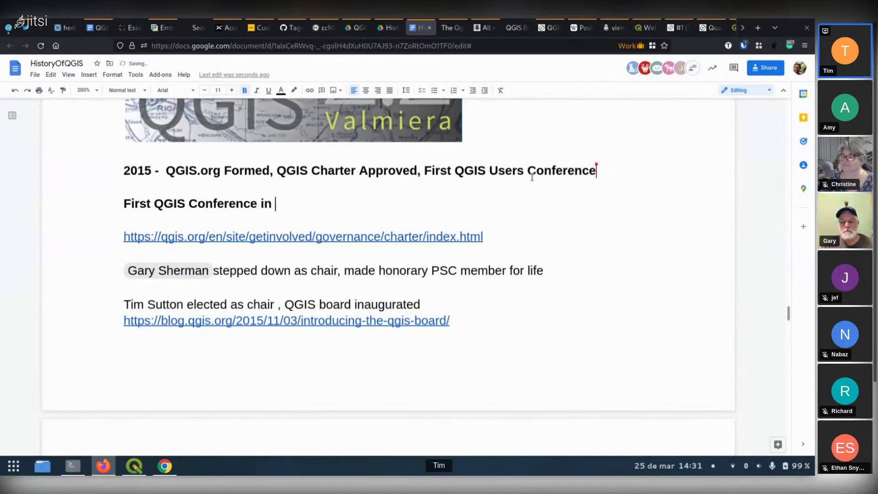
{"action": "type", "text": "Node"}
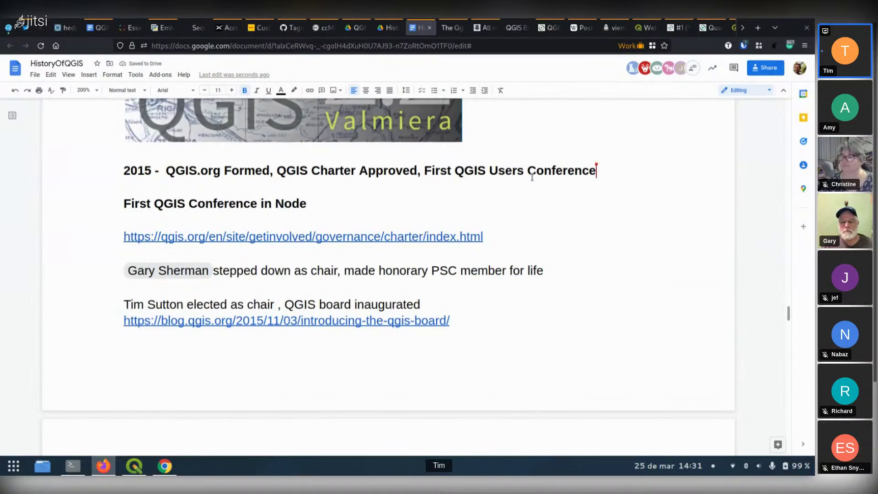
{"action": "type", "text": "bo"}
{"action": "key", "text": "Left"}
{"action": "key", "text": "Left"}
{"action": "key", "text": "Left"}
{"action": "key", "text": "Left"}
{"action": "key", "text": "Right"}
{"action": "key", "text": "Right"}
{"action": "key", "text": "Right"}
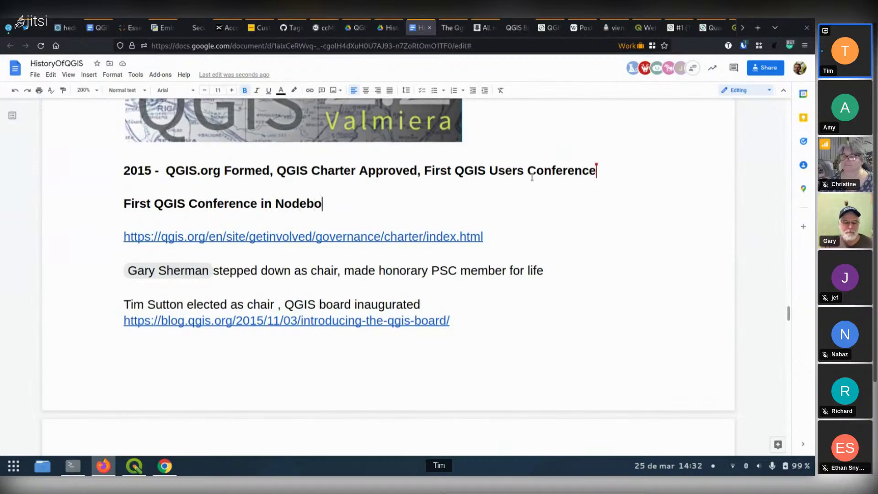
Complete the empty 2019 heading below the QGIS 3.0 Girona image with the title "QGIS Conda Build"
{"action": "scroll", "coordinate": [325, 164], "scroll_direction": "down", "scroll_amount": 15}
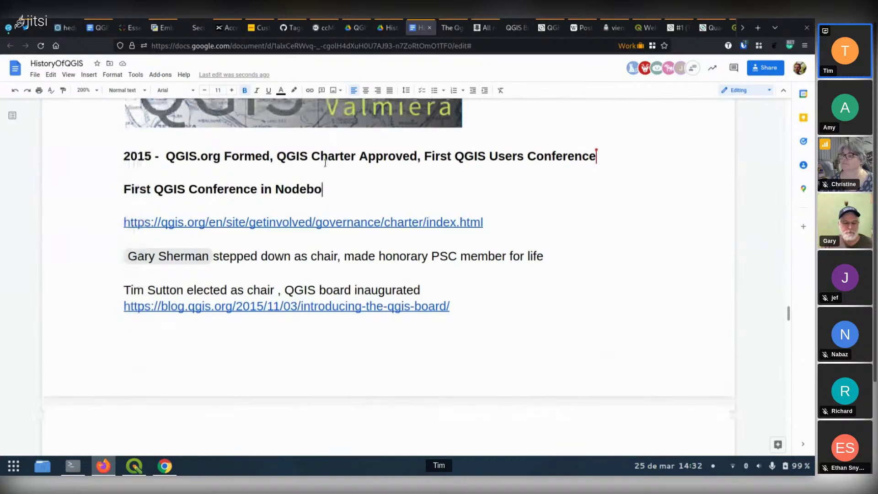
{"action": "scroll", "coordinate": [326, 164], "scroll_direction": "down", "scroll_amount": 15}
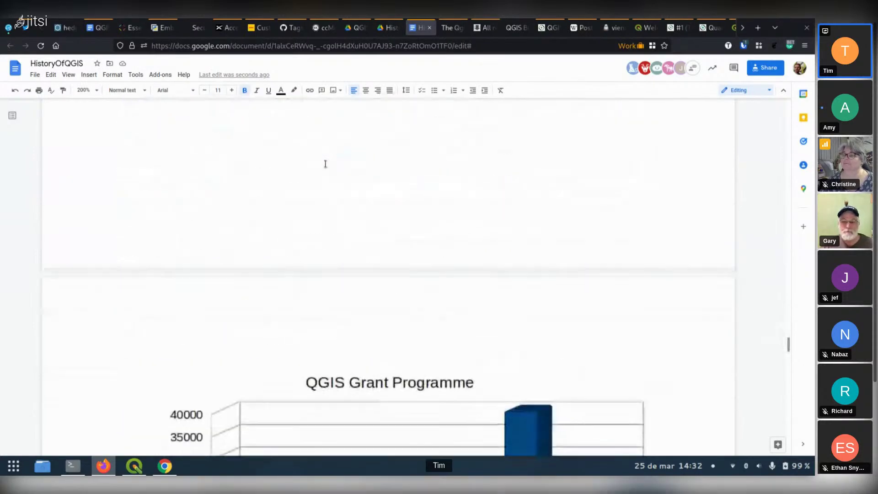
{"action": "scroll", "coordinate": [325, 164], "scroll_direction": "down", "scroll_amount": 10}
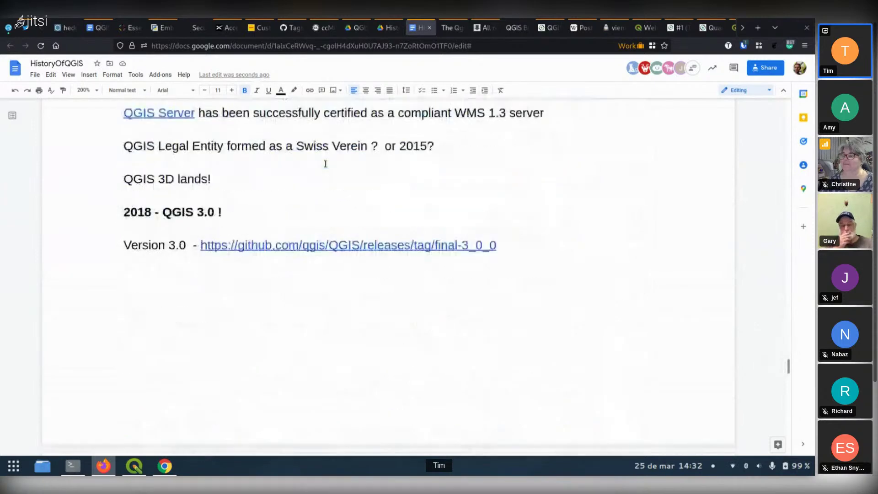
{"action": "scroll", "coordinate": [325, 164], "scroll_direction": "down", "scroll_amount": 1}
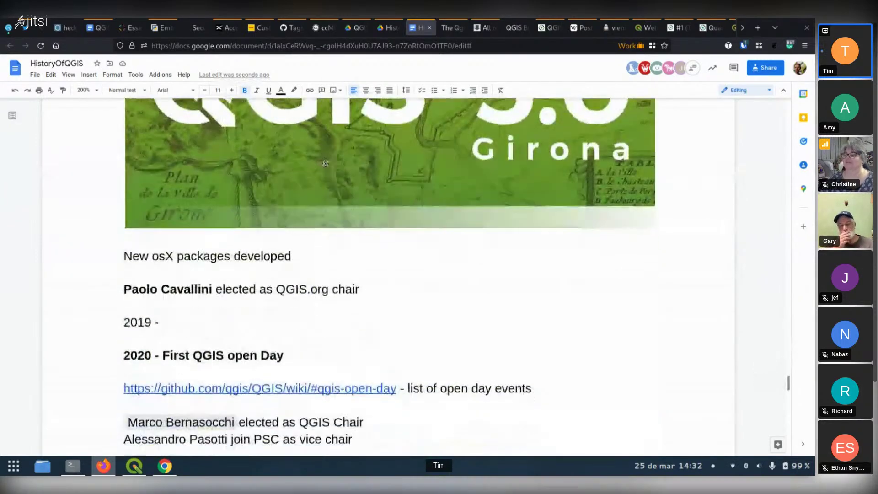
{"action": "left_click", "coordinate": [193, 329]}
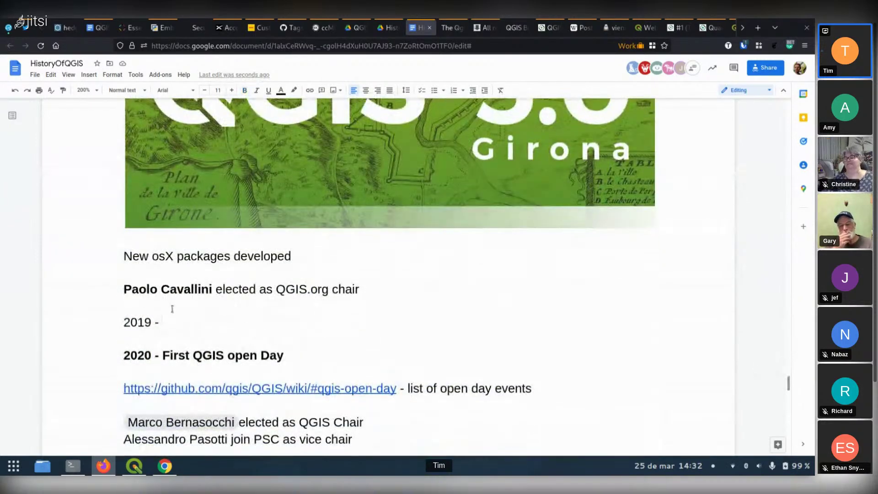
{"action": "type", "text": "QGIS Conc"}
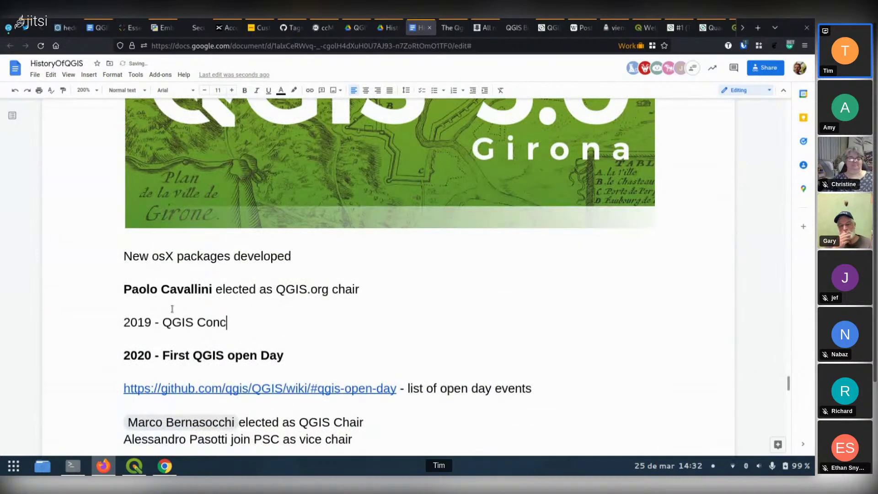
{"action": "type", "text": "da"}
{"action": "key", "text": "BackSpace"}
{"action": "key", "text": "BackSpace"}
{"action": "key", "text": "BackSpace"}
{"action": "type", "text": "data"}
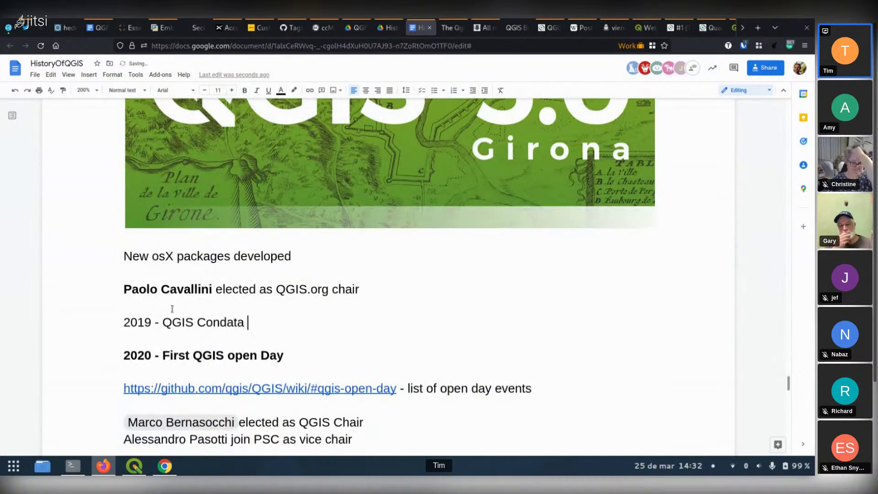
{"action": "key", "text": "BackSpace"}
{"action": "key", "text": "BackSpace"}
{"action": "key", "text": "BackSpace"}
{"action": "type", "text": "Build"}
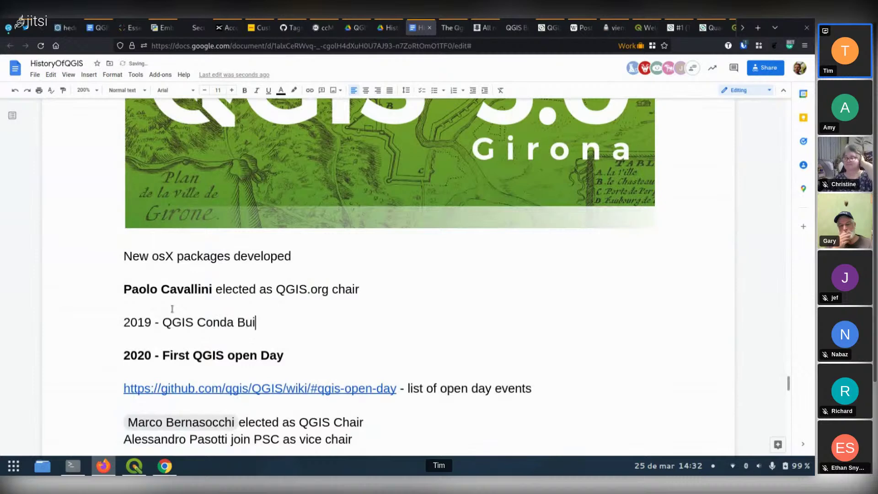
Add a line below the 2019 heading with the contributor's full name followed by "releases QGIS Conda Build"
{"action": "key", "text": "Return"}
{"action": "key", "text": "Return"}
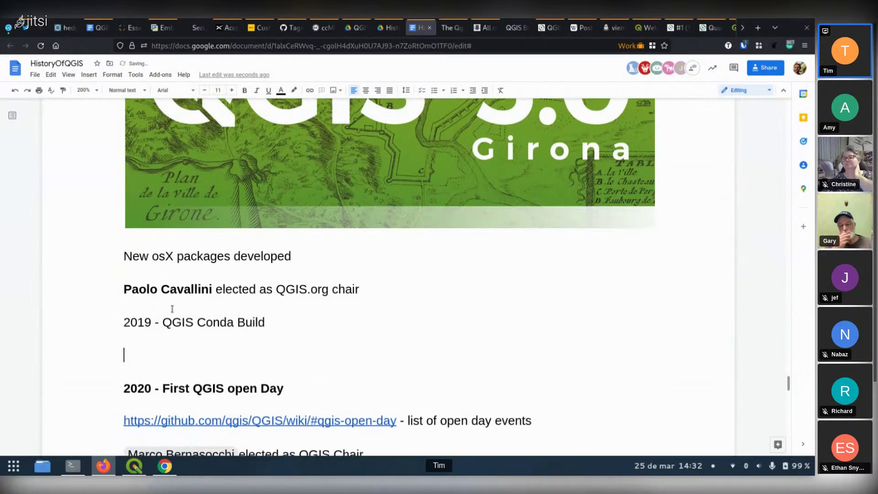
{"action": "type", "text": "Alex Neta"}
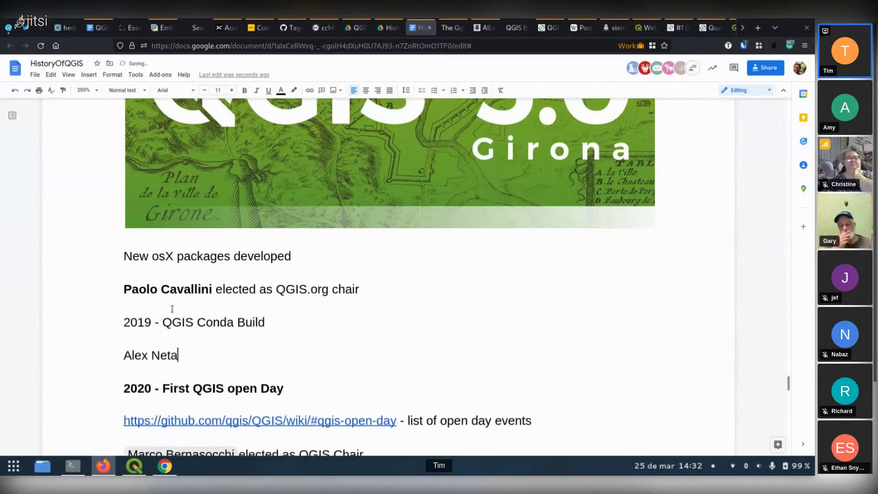
{"action": "key", "text": "BackSpace"}
{"action": "type", "text": "o "}
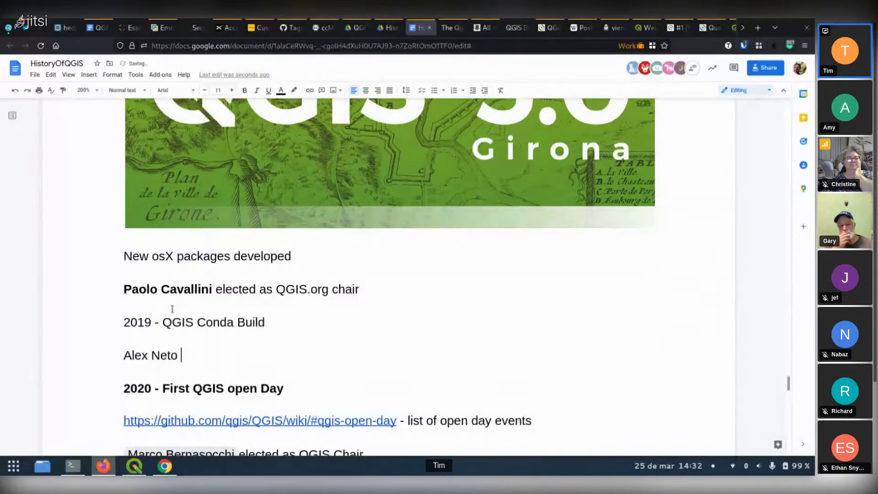
{"action": "type", "text": "releases "}
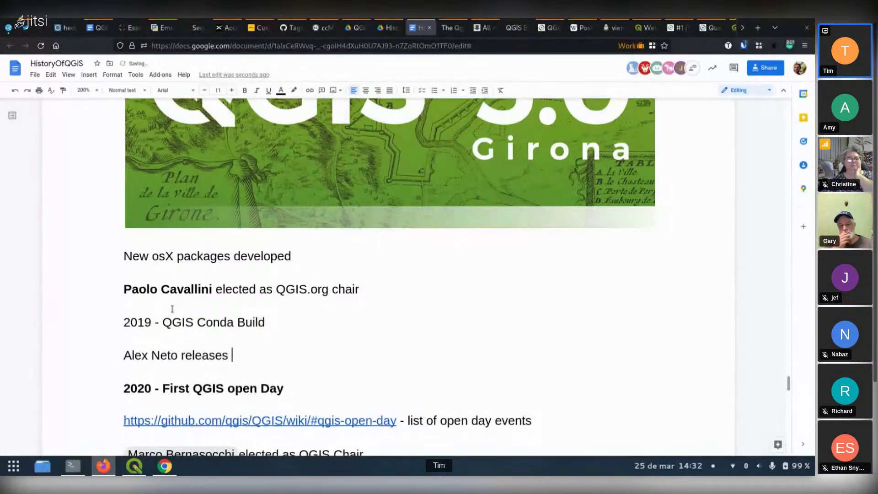
{"action": "type", "text": "QGIS Conda"}
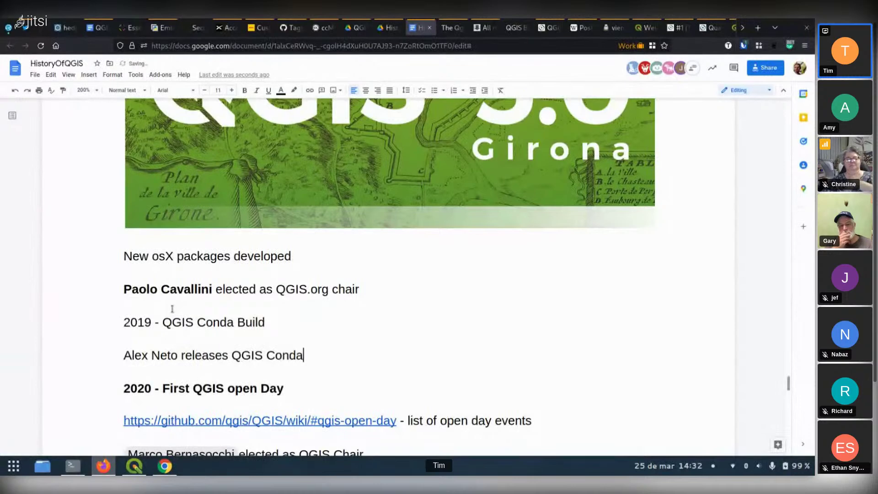
{"action": "type", "text": " B"}
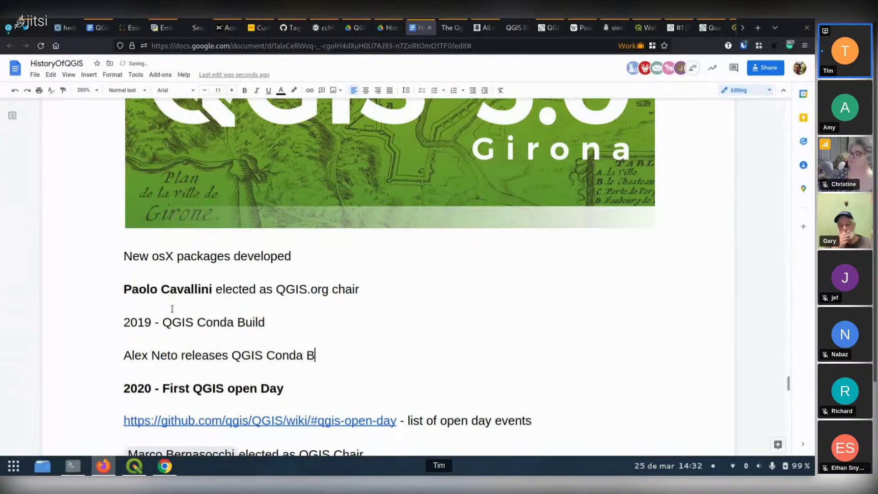
{"action": "type", "text": "uild"}
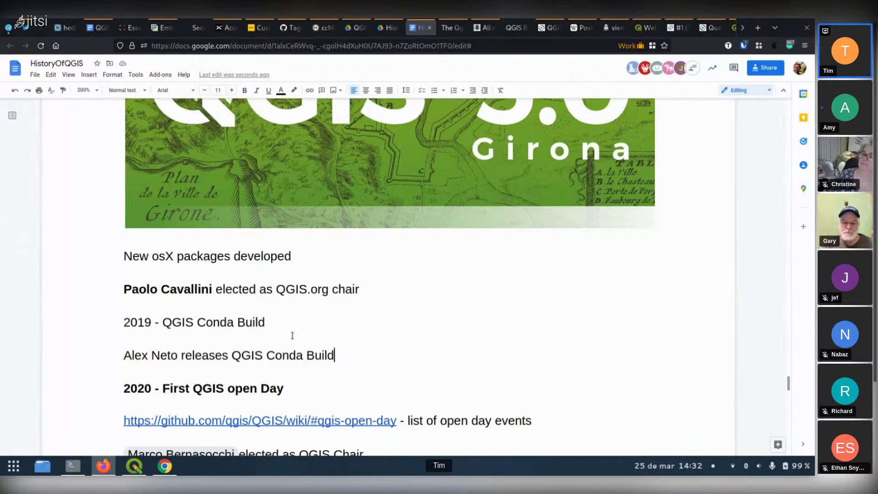
Make the whole "2019 - QGIS Conda Build" heading bold and return to the end of the line below it
{"action": "left_click_drag", "start_coordinate": [270, 322], "coordinate": [97, 324]}
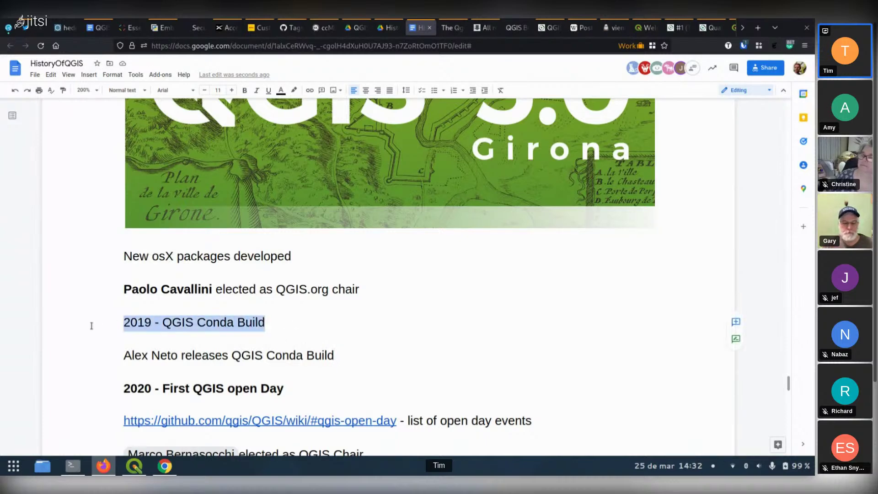
{"action": "key", "text": "ctrl+b"}
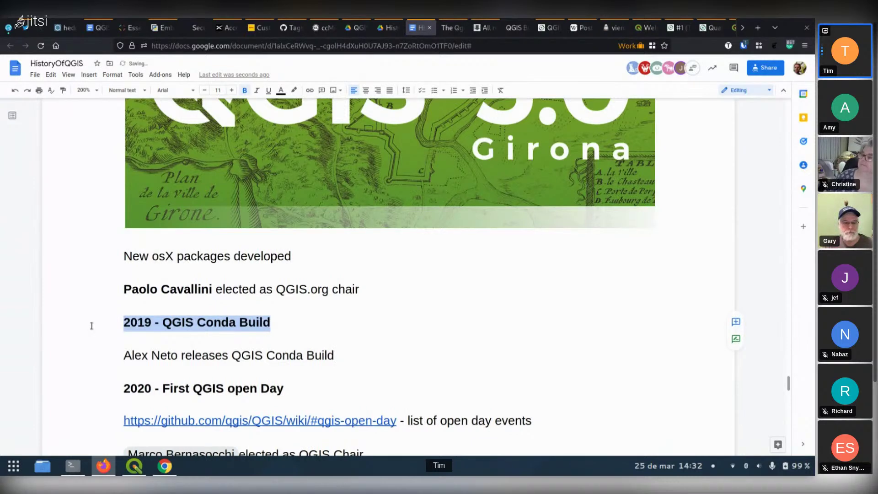
{"action": "left_click", "coordinate": [350, 360]}
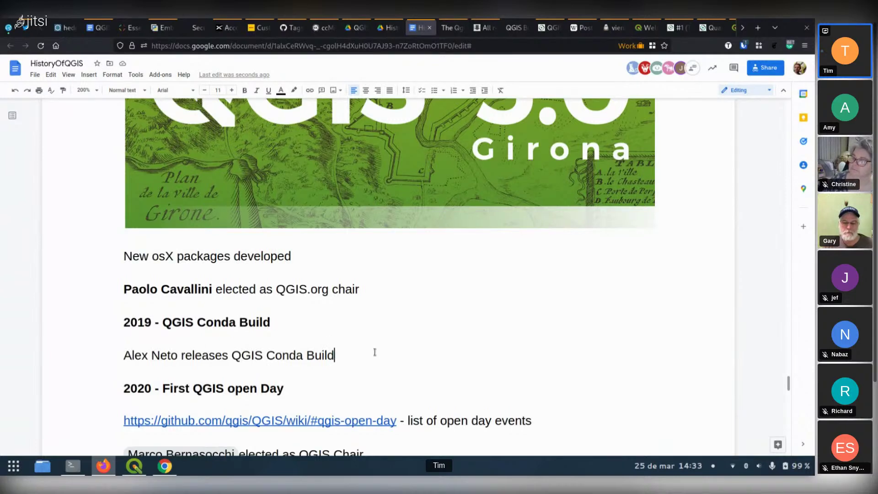
Review the 2020 to 2022 entries and highlight the line about dropped 32 Bit windows support
{"action": "scroll", "coordinate": [375, 352], "scroll_direction": "down", "scroll_amount": 3}
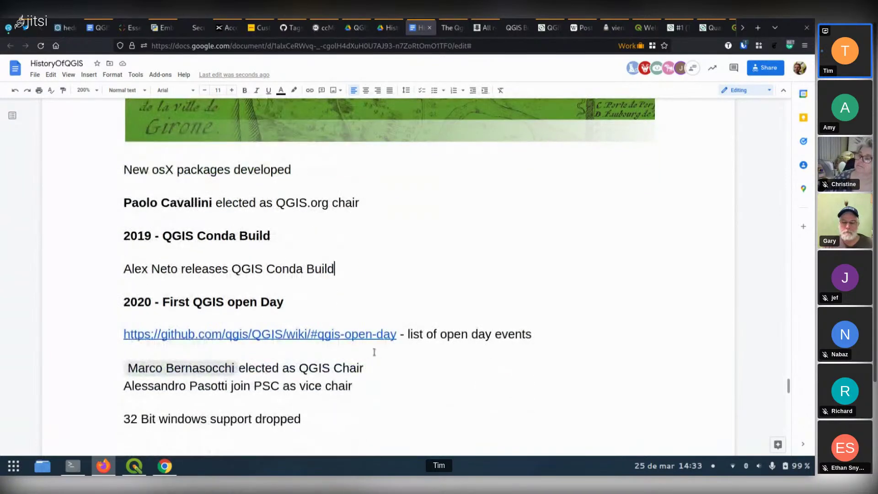
{"action": "scroll", "coordinate": [374, 352], "scroll_direction": "down", "scroll_amount": 3}
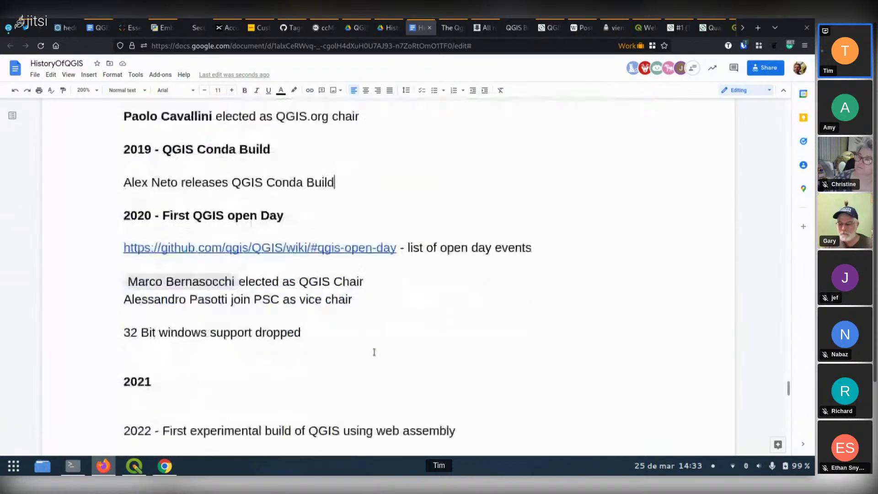
{"action": "scroll", "coordinate": [374, 352], "scroll_direction": "down", "scroll_amount": 4}
{"action": "scroll", "coordinate": [374, 352], "scroll_direction": "down", "scroll_amount": 4}
{"action": "right_click", "coordinate": [374, 353]}
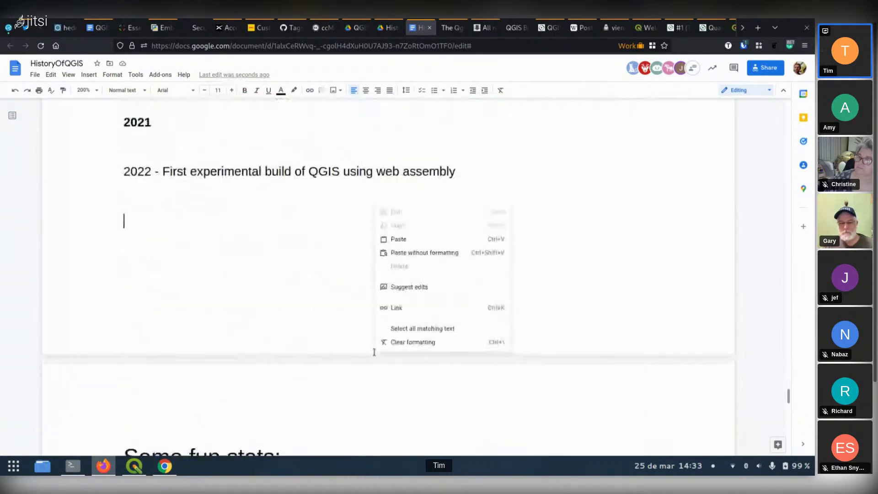
{"action": "scroll", "coordinate": [374, 352], "scroll_direction": "up", "scroll_amount": 3}
{"action": "left_click", "coordinate": [273, 325]}
{"action": "scroll", "coordinate": [269, 274], "scroll_direction": "up", "scroll_amount": 4}
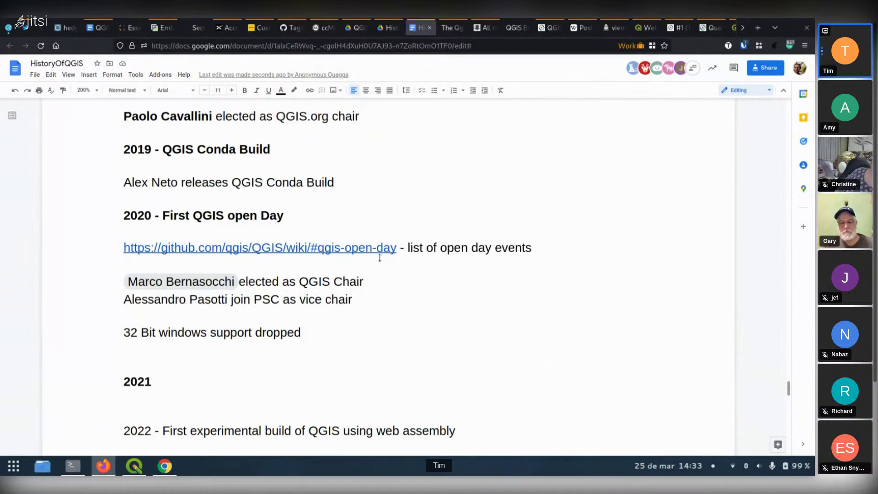
{"action": "left_click_drag", "start_coordinate": [303, 332], "coordinate": [118, 337]}
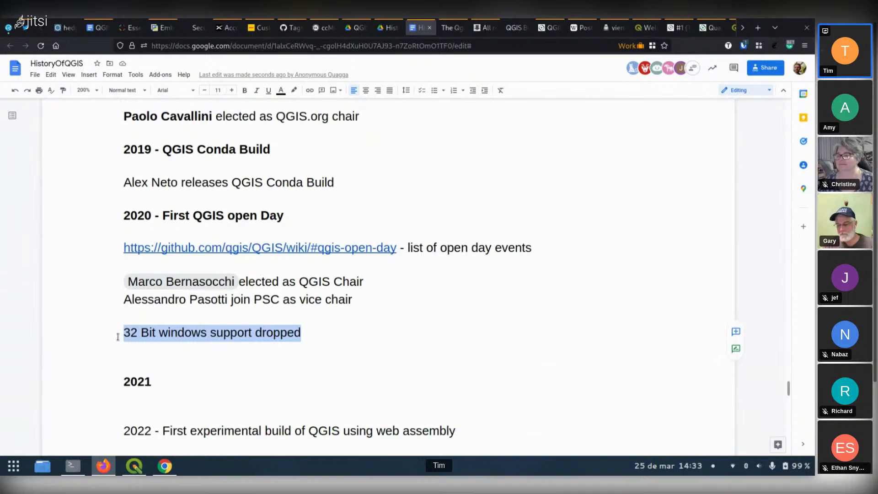
Add the line "Covid :-(" below the line about dropped 32 Bit windows support, followed by an empty line
{"action": "left_click", "coordinate": [361, 298]}
{"action": "left_click", "coordinate": [349, 319]}
{"action": "left_click", "coordinate": [348, 334]}
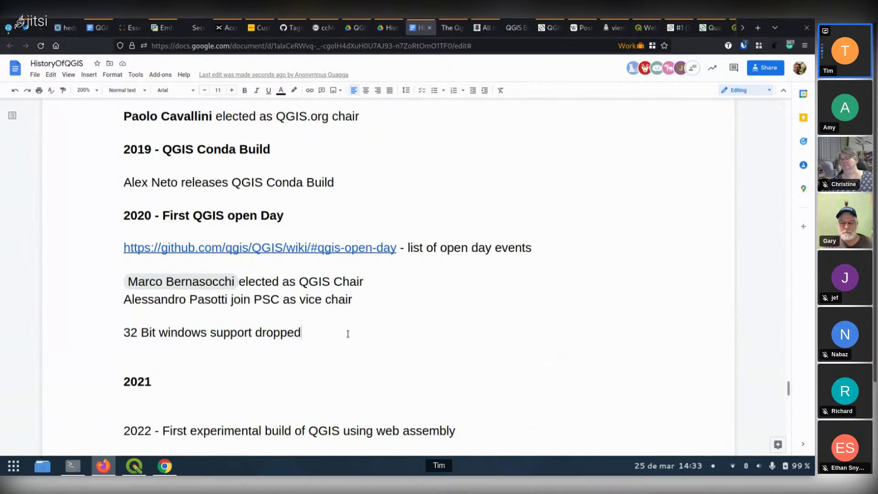
{"action": "key", "text": "Return"}
{"action": "type", "text": "Co"}
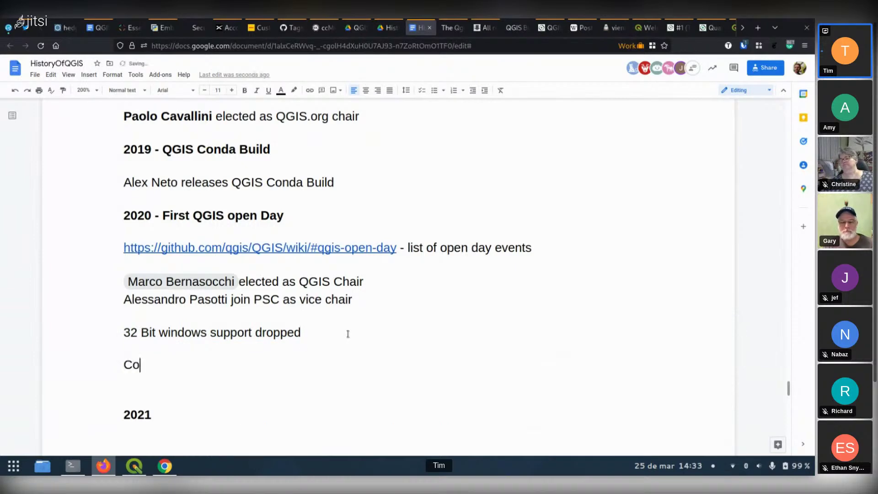
{"action": "type", "text": "vid :-("}
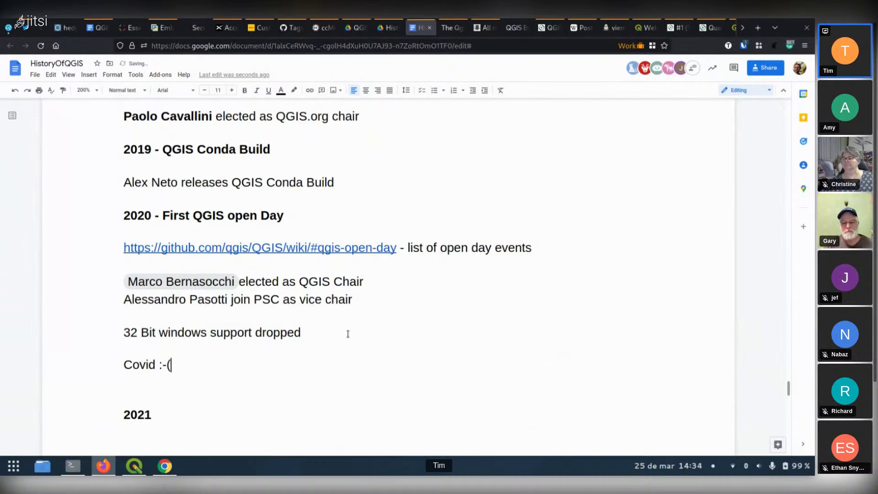
{"action": "key", "text": "Return"}
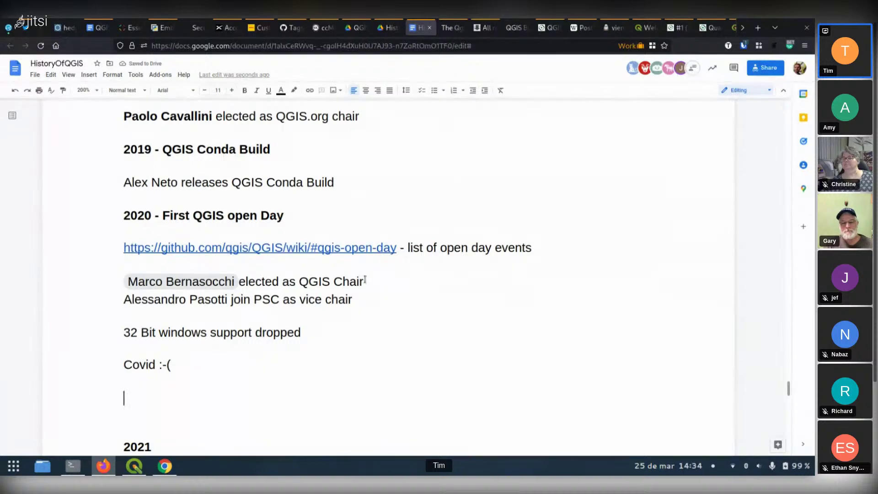
Append a dash to the 2021 heading and insert an empty line below the 2022 web assembly entry
{"action": "scroll", "coordinate": [365, 280], "scroll_direction": "down", "scroll_amount": 2}
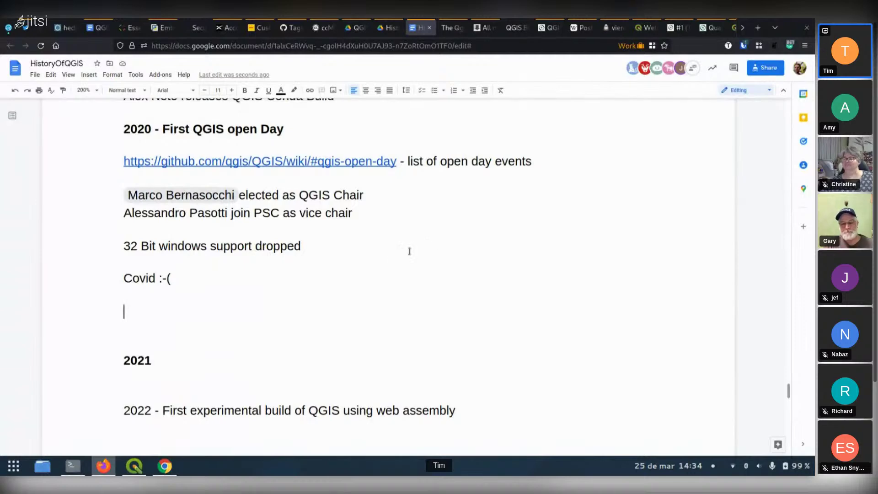
{"action": "scroll", "coordinate": [420, 265], "scroll_direction": "down", "scroll_amount": 5}
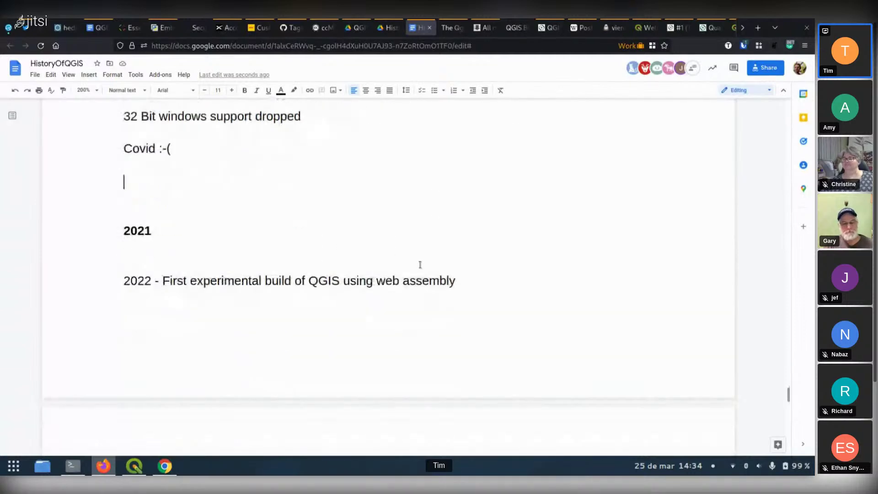
{"action": "scroll", "coordinate": [419, 265], "scroll_direction": "down", "scroll_amount": 4}
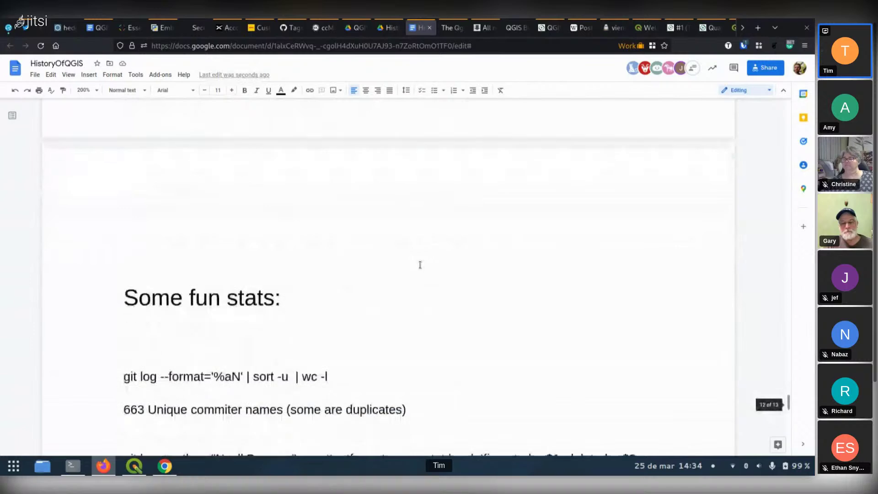
{"action": "scroll", "coordinate": [419, 265], "scroll_direction": "up", "scroll_amount": 5}
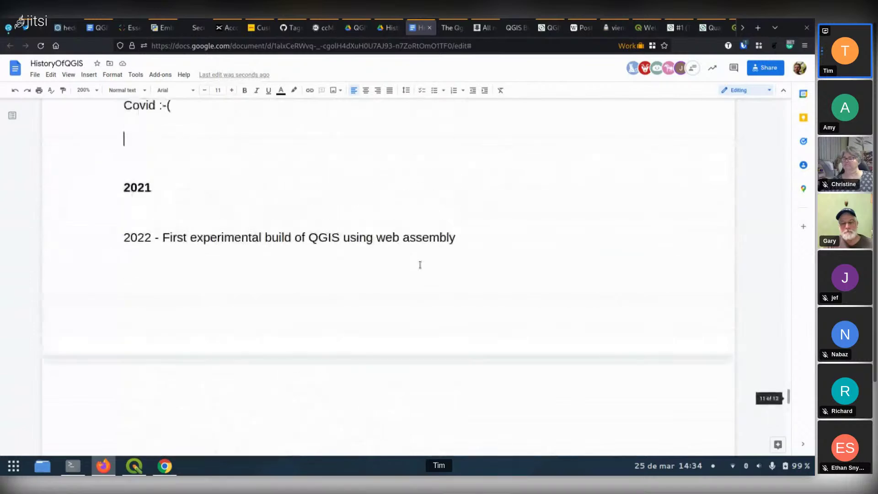
{"action": "left_click", "coordinate": [465, 239]}
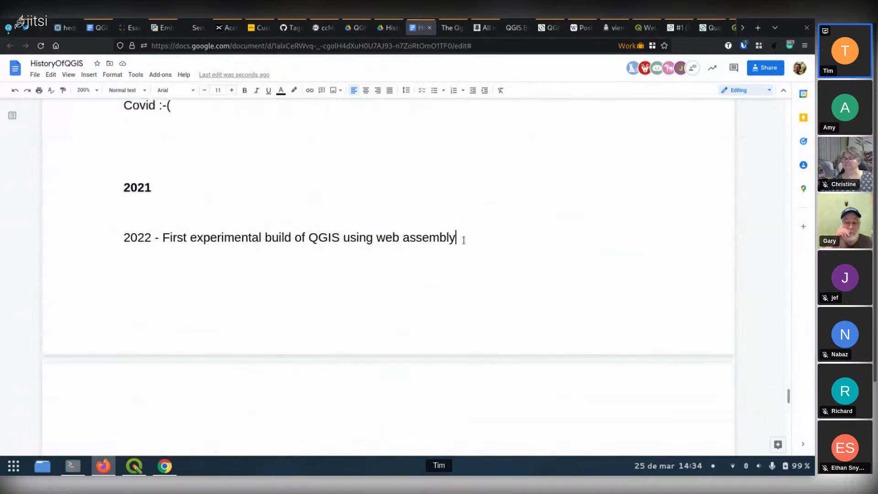
{"action": "left_click", "coordinate": [246, 178]}
{"action": "left_click", "coordinate": [243, 187]}
{"action": "type", "text": "-"}
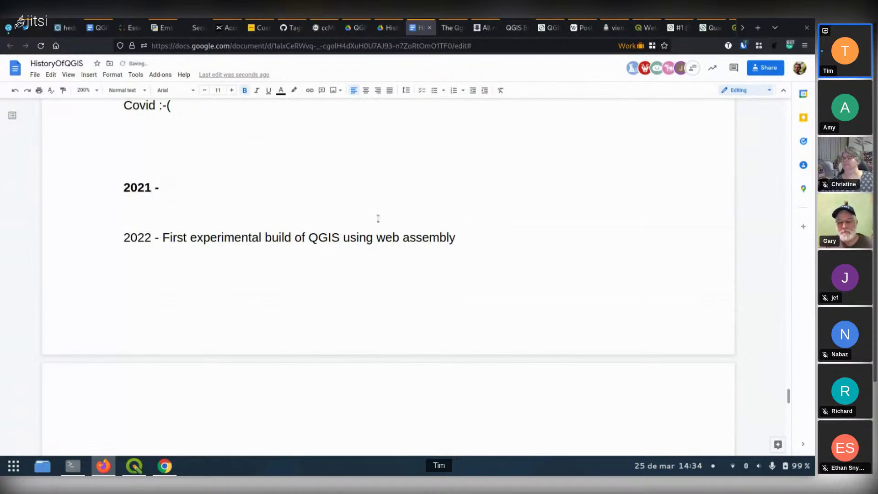
{"action": "left_click", "coordinate": [484, 234]}
{"action": "key", "text": "Return"}
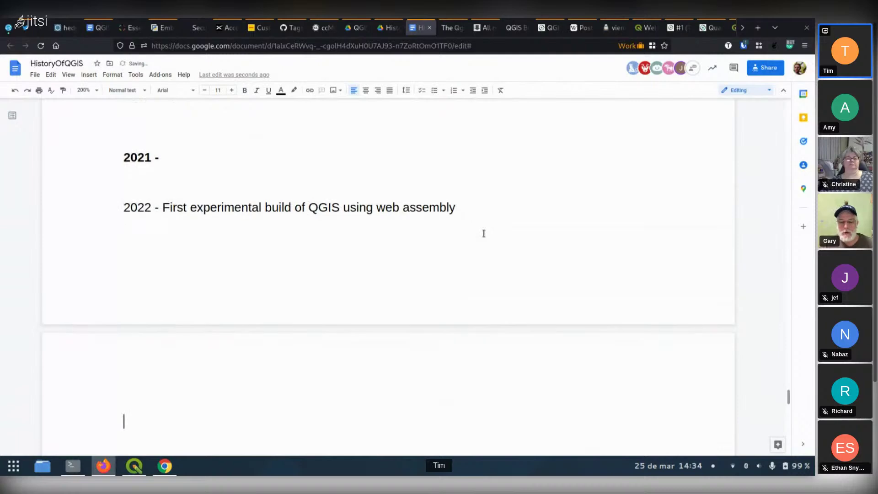
Complete the 2021 heading with the quote "Lots of stuff" and a mention of the quoted person, followed by empty lines
{"action": "left_click", "coordinate": [222, 163]}
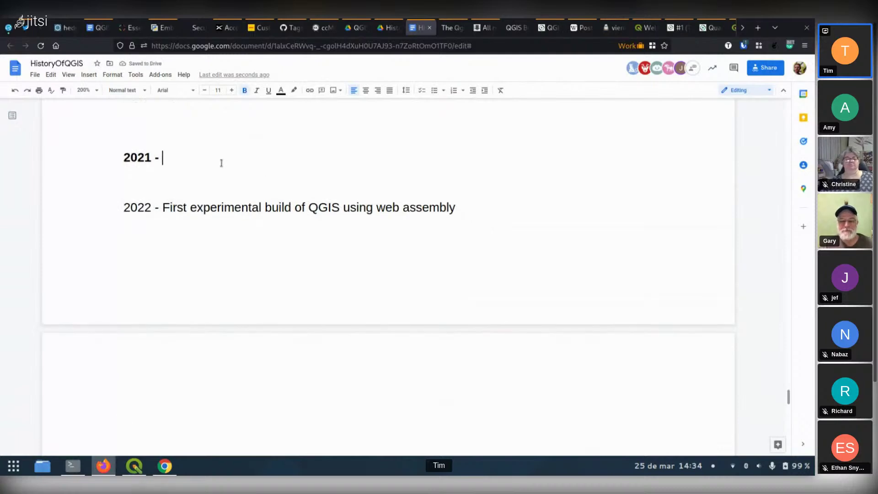
{"action": "type", "text": "\"Lots "}
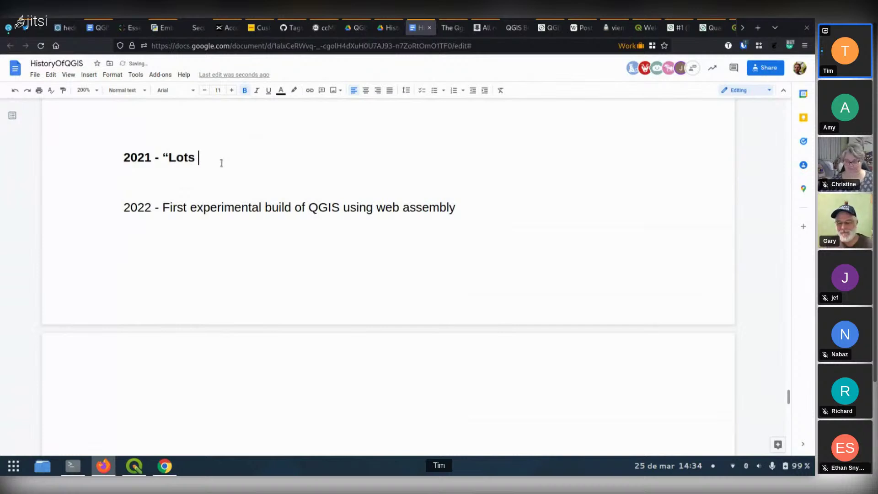
{"action": "type", "text": "of stuff"}
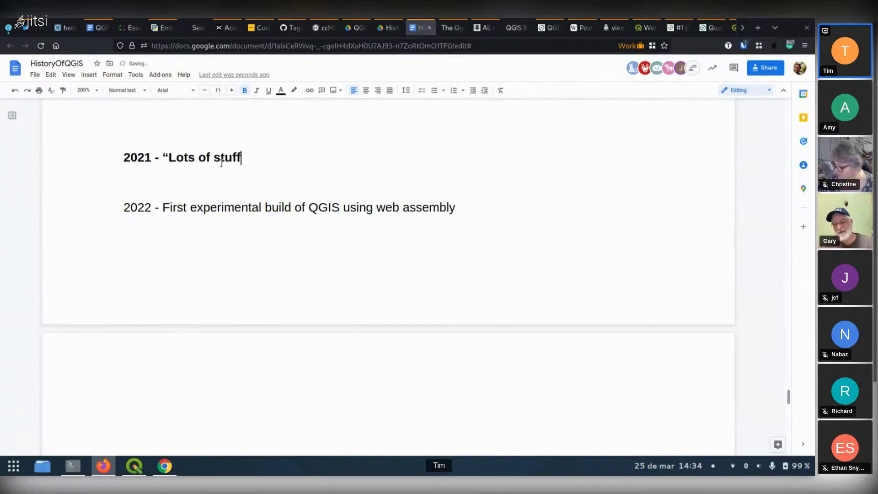
{"action": "type", "text": "\" - Gar"}
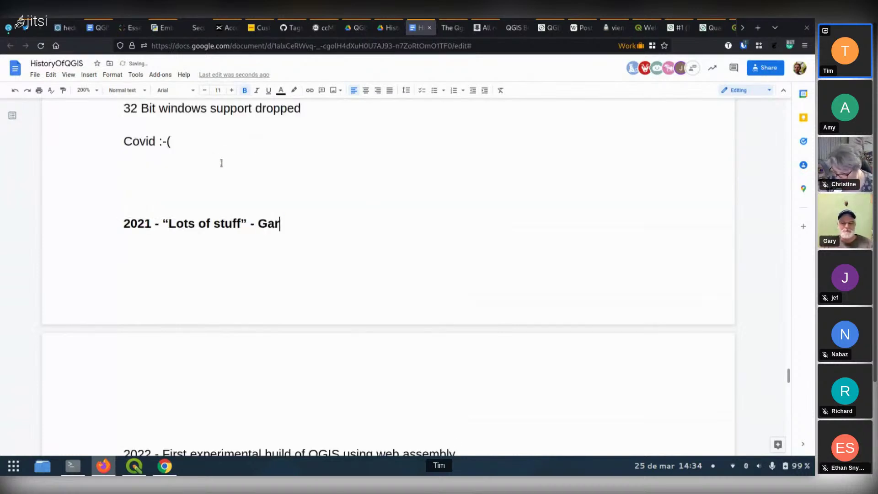
{"action": "type", "text": "y Sh"}
{"action": "key", "text": "Tab"}
{"action": "key", "text": "Return"}
{"action": "key", "text": "Return"}
{"action": "key", "text": "Return"}
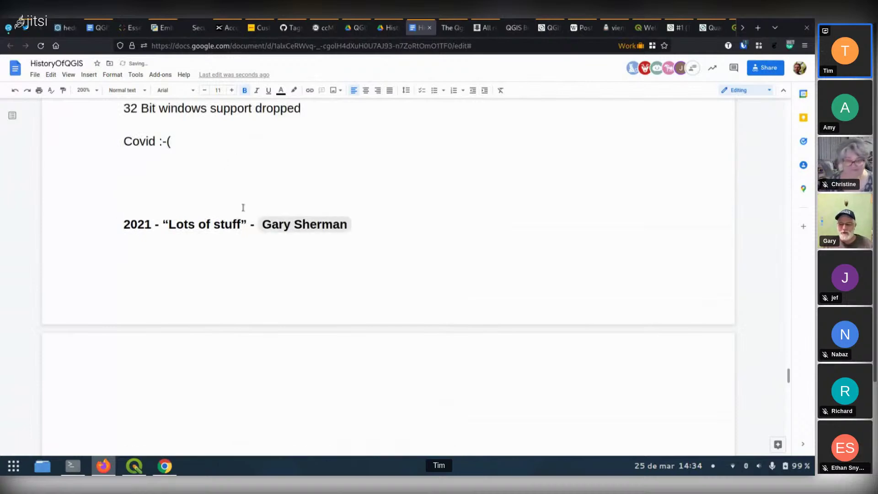
Write the bold line "Official QGIS YouTube channel" in the 2021 section, above the 2022 entry
{"action": "scroll", "coordinate": [248, 214], "scroll_direction": "down", "scroll_amount": 3}
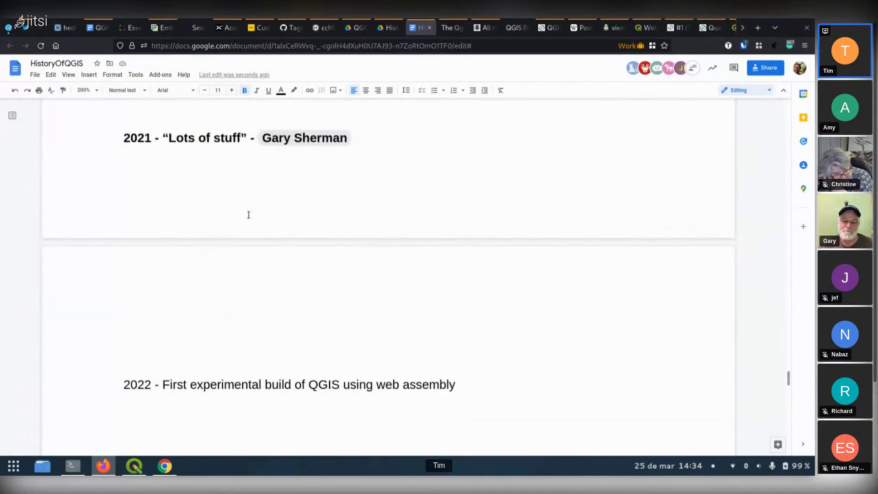
{"action": "scroll", "coordinate": [249, 214], "scroll_direction": "down", "scroll_amount": 1}
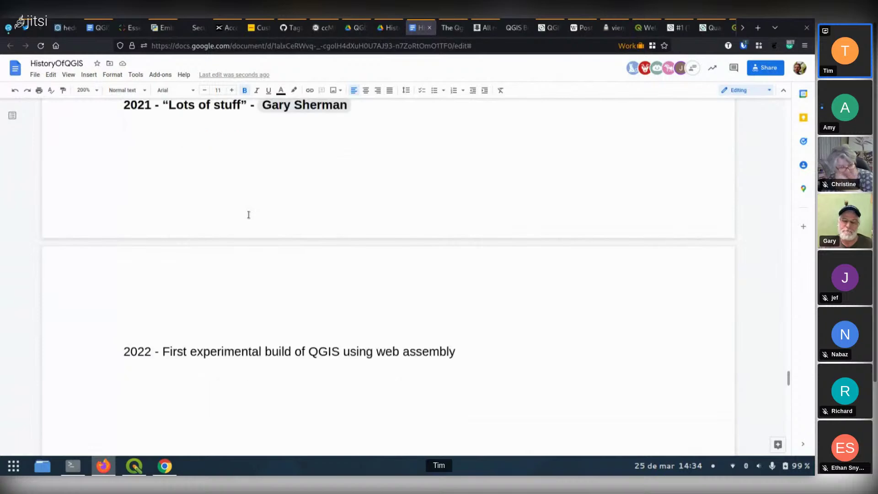
{"action": "scroll", "coordinate": [249, 215], "scroll_direction": "down", "scroll_amount": 6}
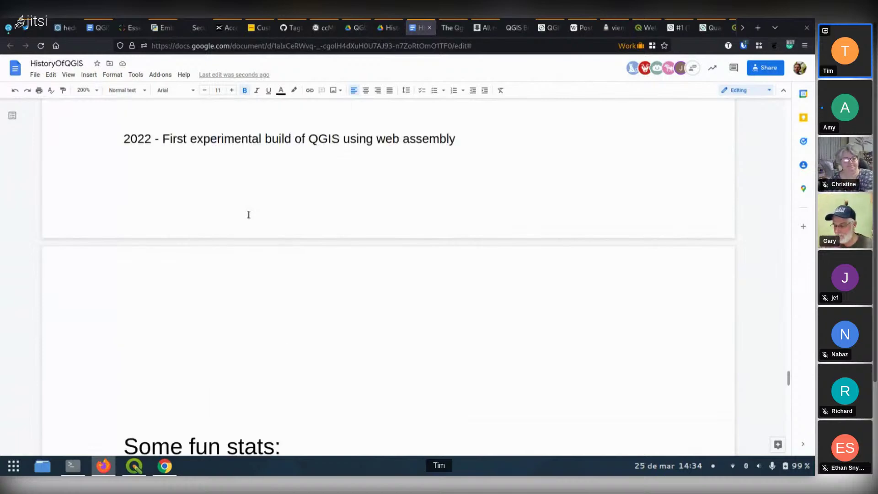
{"action": "scroll", "coordinate": [249, 215], "scroll_direction": "up", "scroll_amount": 7}
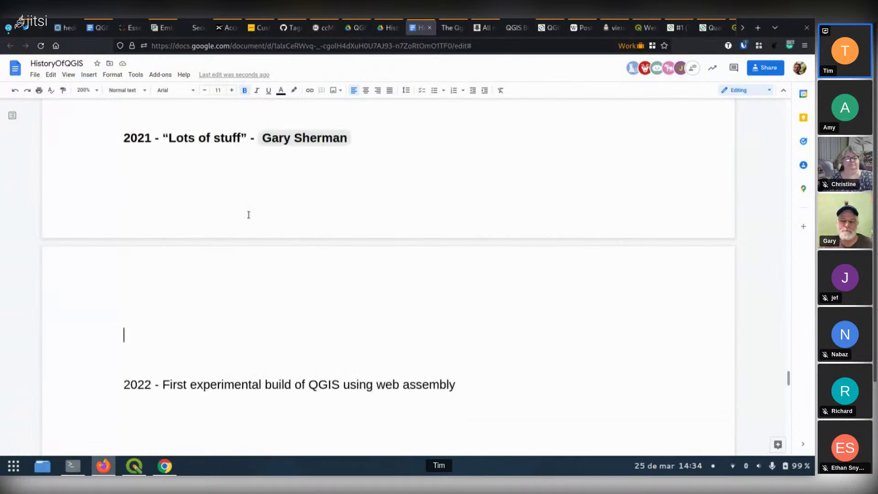
{"action": "type", "text": "Officical"}
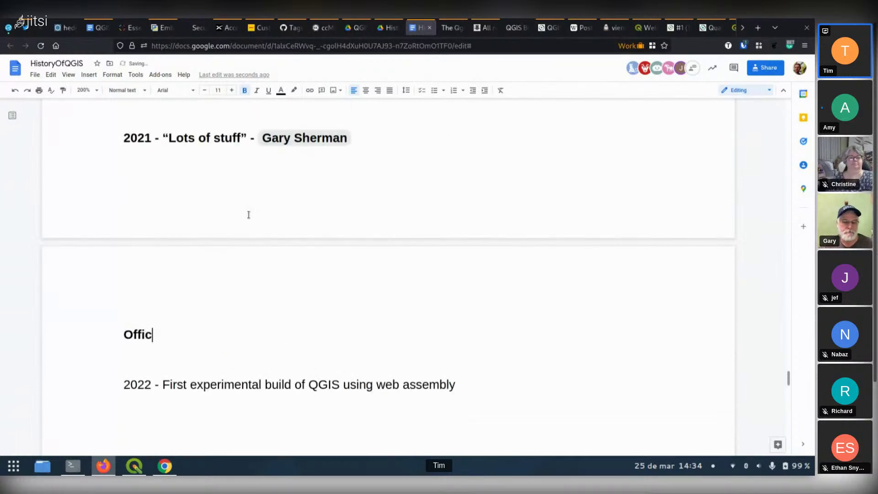
{"action": "key", "text": "BackSpace"}
{"action": "key", "text": "BackSpace"}
{"action": "key", "text": "BackSpace"}
{"action": "key", "text": "BackSpace"}
{"action": "type", "text": "ial"}
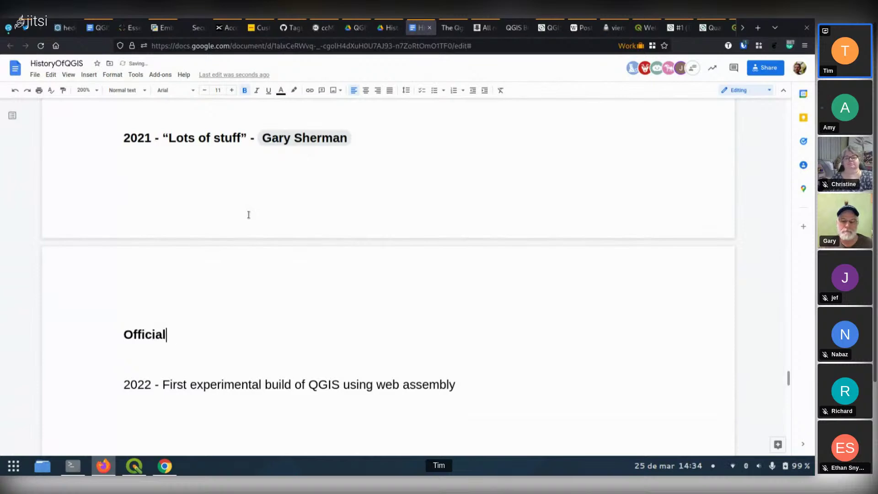
{"action": "type", "text": " QGIS Yo"}
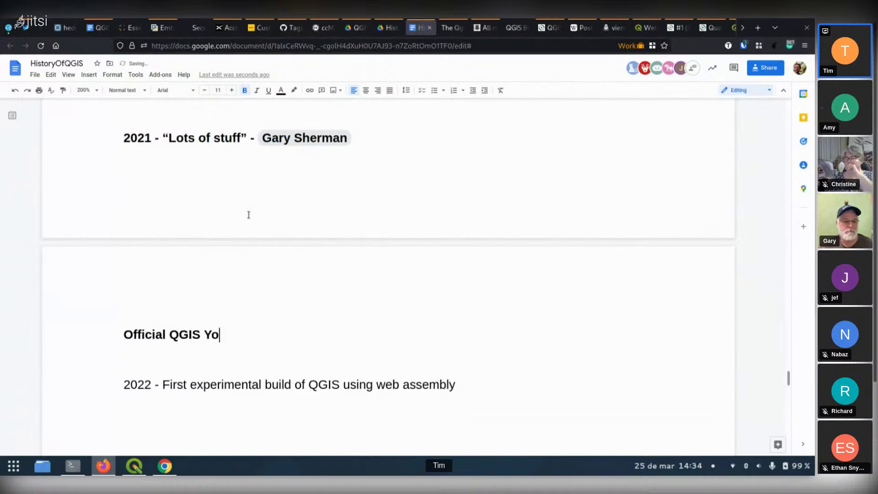
{"action": "type", "text": "uTube channel"}
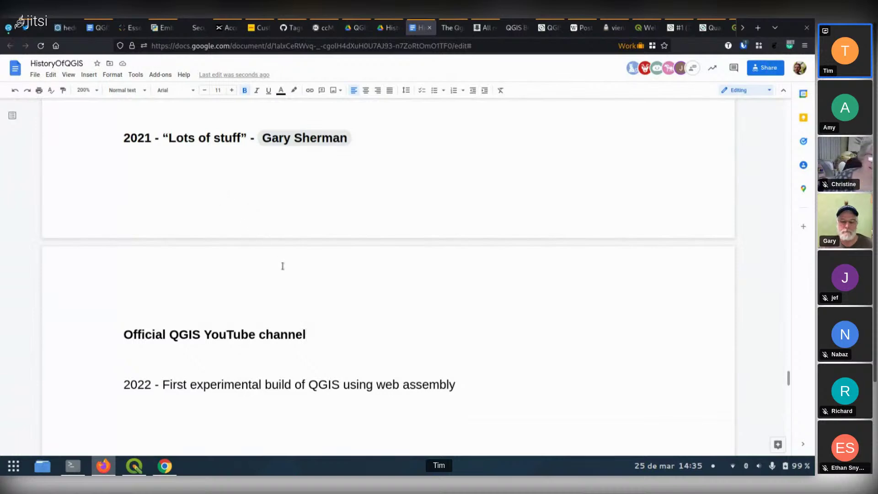
Insert empty lines below the "Official QGIS YouTube channel" line
{"action": "scroll", "coordinate": [288, 267], "scroll_direction": "down", "scroll_amount": 2}
{"action": "double_click", "coordinate": [330, 247]}
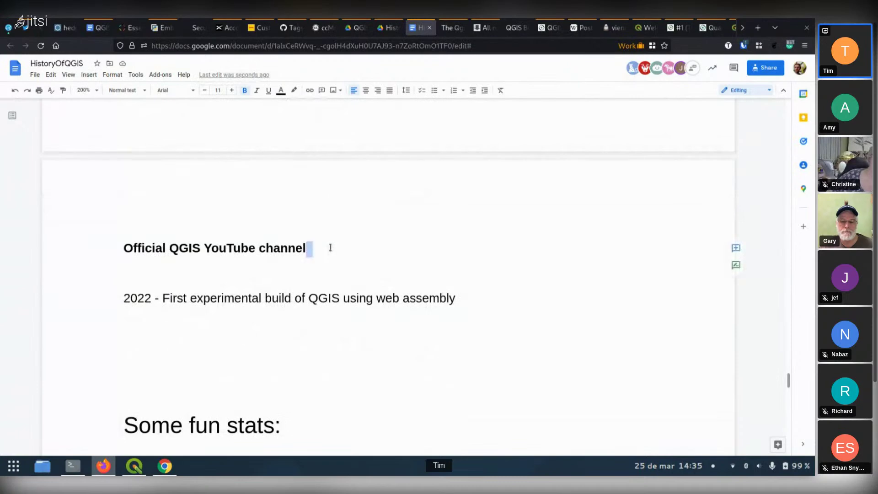
{"action": "key", "text": "Return"}
{"action": "key", "text": "Return"}
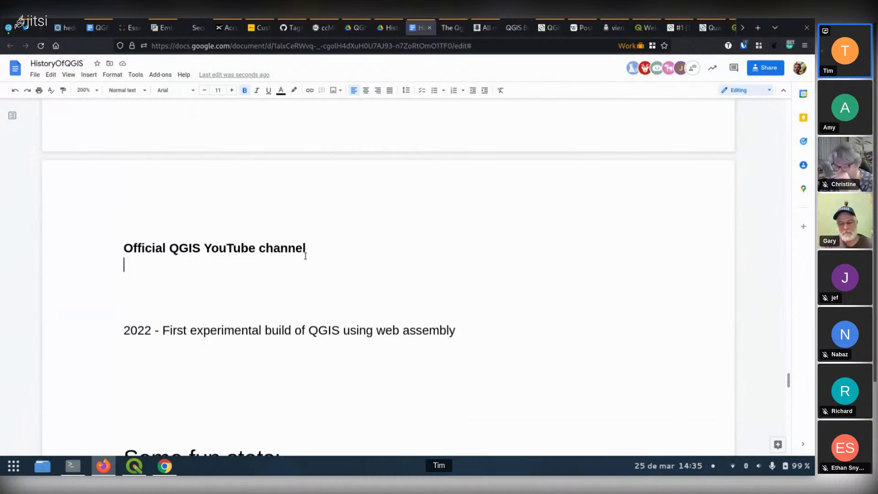
Review the 2020, 2021 and 2022 entries and the beginning of the "Some fun stats" section
{"action": "key", "text": "Home"}
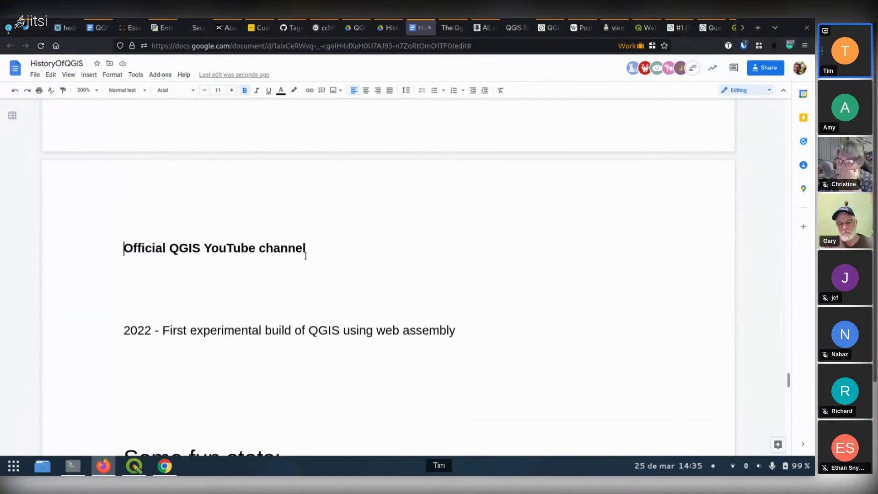
{"action": "key", "text": "Up"}
{"action": "key", "text": "Up"}
{"action": "key", "text": "Up"}
{"action": "key", "text": "Up"}
{"action": "key", "text": "Up"}
{"action": "key", "text": "Up"}
{"action": "key", "text": "Up"}
{"action": "key", "text": "Up"}
{"action": "key", "text": "Up"}
{"action": "key", "text": "Down"}
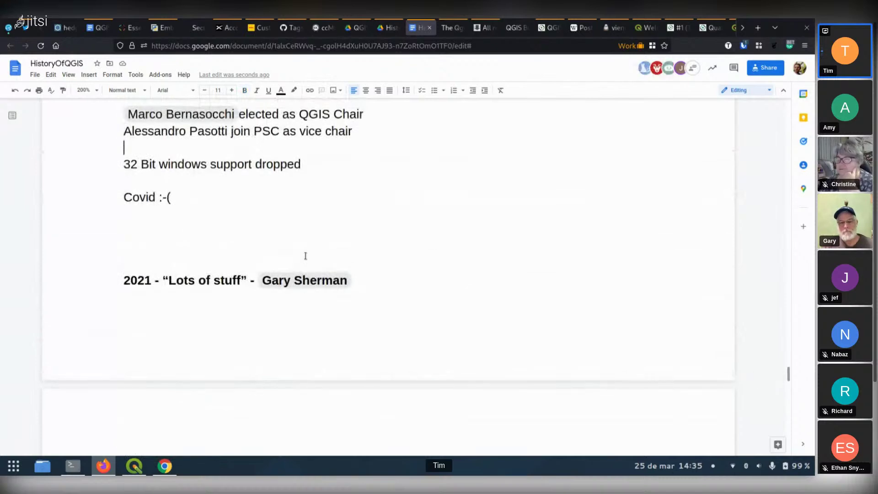
{"action": "key", "text": "Down"}
{"action": "key", "text": "Down"}
{"action": "key", "text": "Down"}
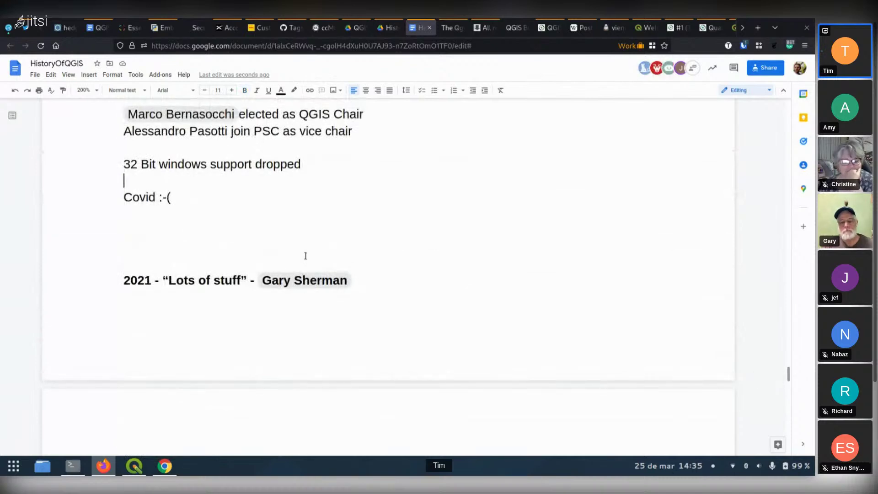
{"action": "key", "text": "Down"}
{"action": "key", "text": "Down"}
{"action": "key", "text": "Down"}
{"action": "key", "text": "Down"}
{"action": "key", "text": "Down"}
{"action": "key", "text": "Down"}
{"action": "key", "text": "Down"}
{"action": "key", "text": "Down"}
{"action": "key", "text": "Down"}
{"action": "key", "text": "Down"}
{"action": "key", "text": "Down"}
{"action": "key", "text": "Down"}
{"action": "key", "text": "Down"}
{"action": "key", "text": "Down"}
{"action": "key", "text": "Down"}
{"action": "key", "text": "Down"}
{"action": "key", "text": "Down"}
{"action": "key", "text": "Down"}
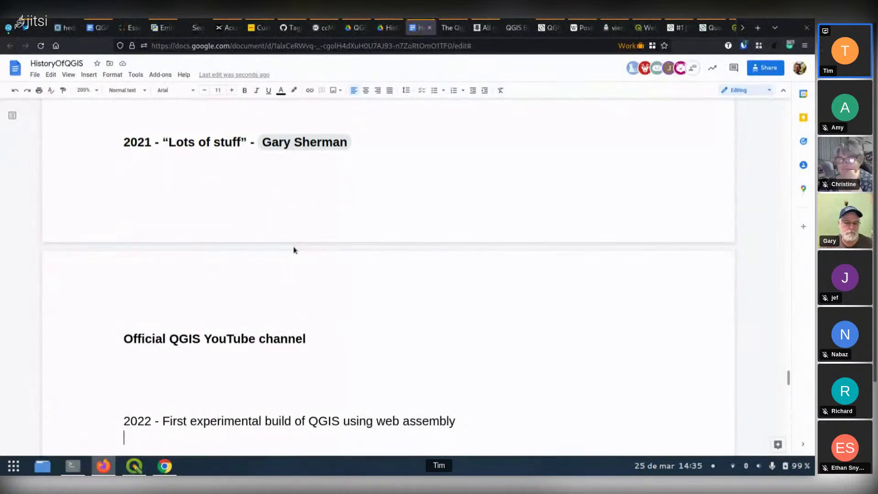
{"action": "scroll", "coordinate": [293, 250], "scroll_direction": "down", "scroll_amount": 3}
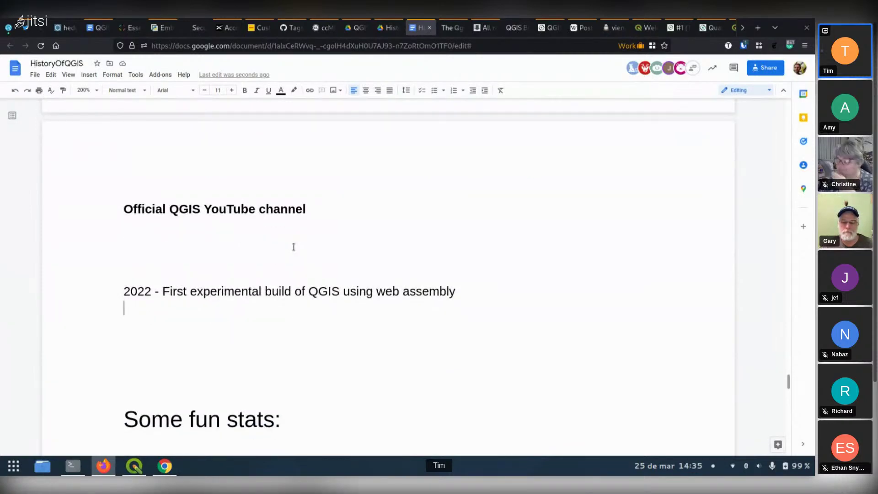
{"action": "scroll", "coordinate": [293, 246], "scroll_direction": "down", "scroll_amount": 2}
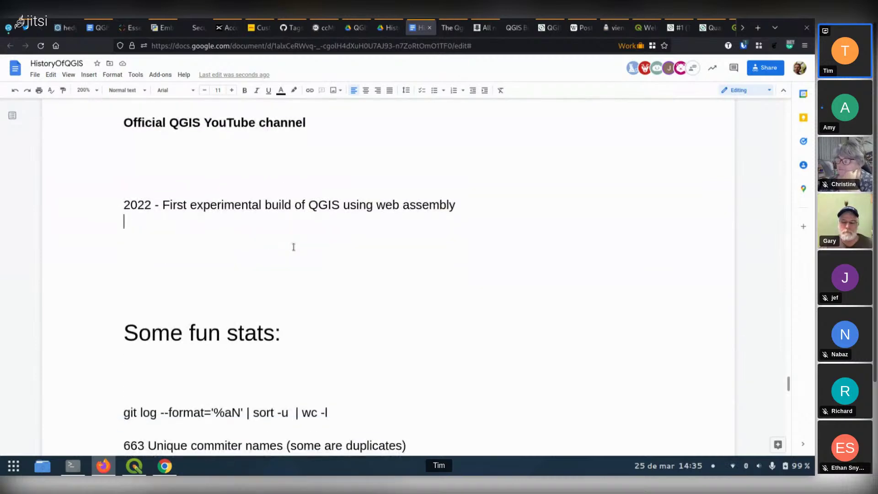
{"action": "scroll", "coordinate": [294, 247], "scroll_direction": "up", "scroll_amount": 2}
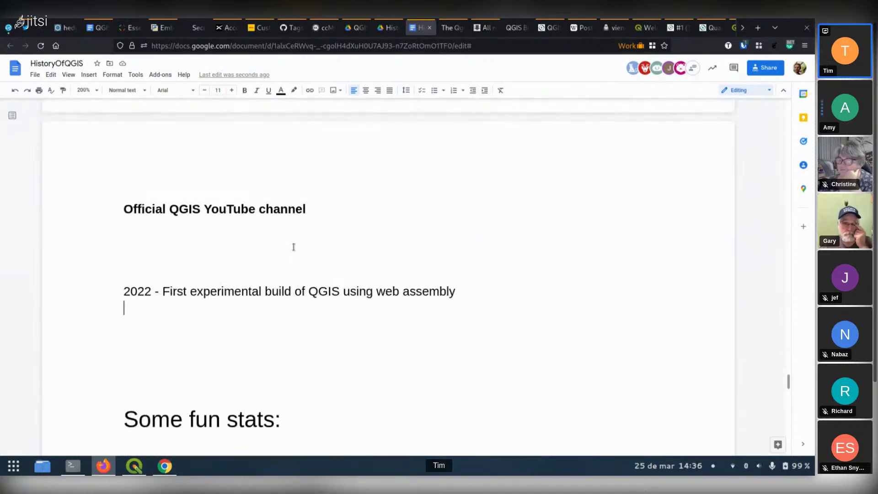
{"action": "scroll", "coordinate": [293, 247], "scroll_direction": "up", "scroll_amount": 1}
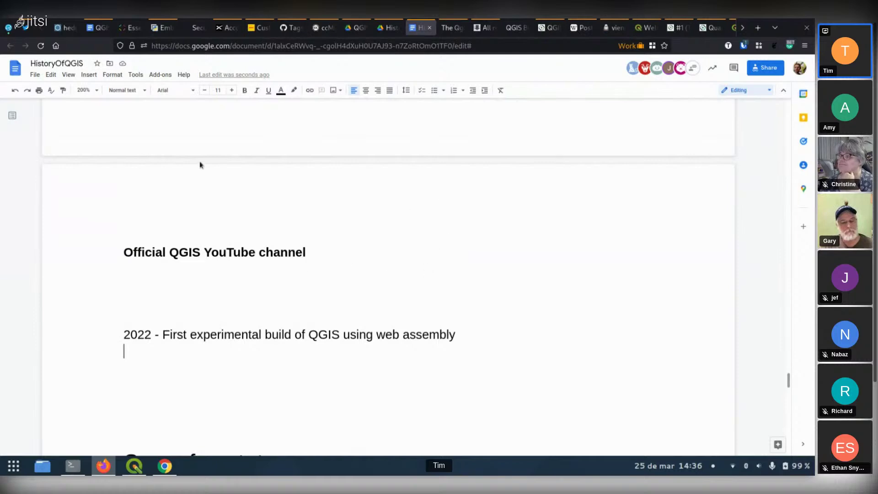
{"action": "scroll", "coordinate": [241, 189], "scroll_direction": "up", "scroll_amount": 5}
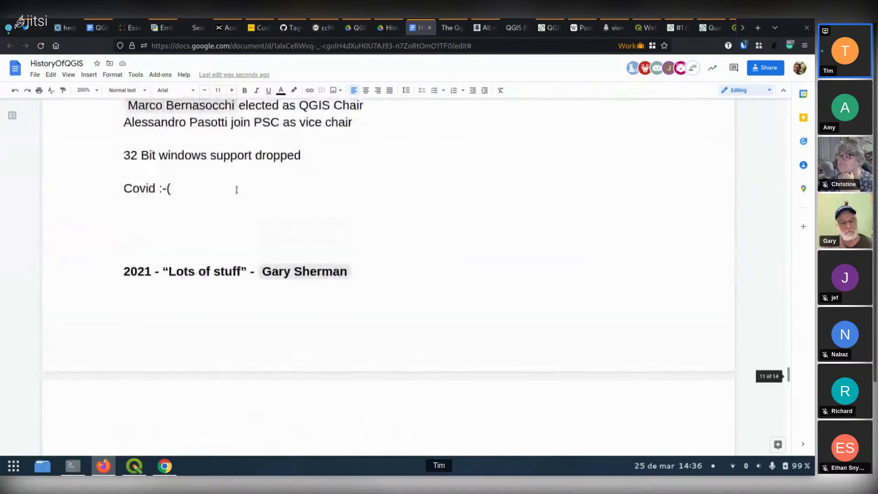
Search the web for "foss4g2018" in the browser tab showing QGIS user groups and open the conference's official website
{"action": "scroll", "coordinate": [233, 195], "scroll_direction": "up", "scroll_amount": 4}
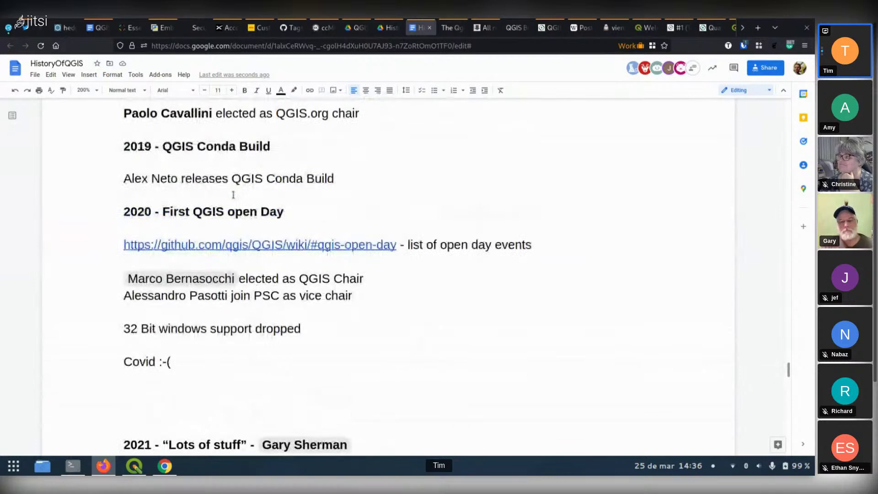
{"action": "scroll", "coordinate": [233, 195], "scroll_direction": "down", "scroll_amount": 2}
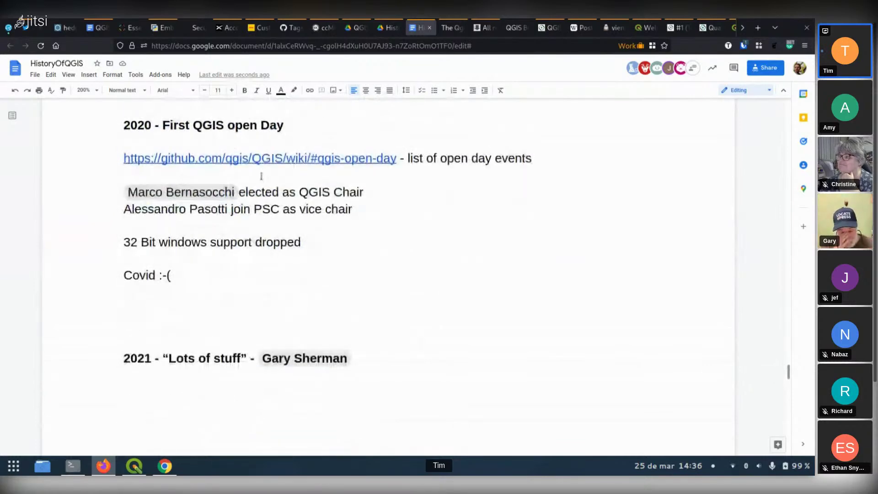
{"action": "left_click", "coordinate": [743, 29]}
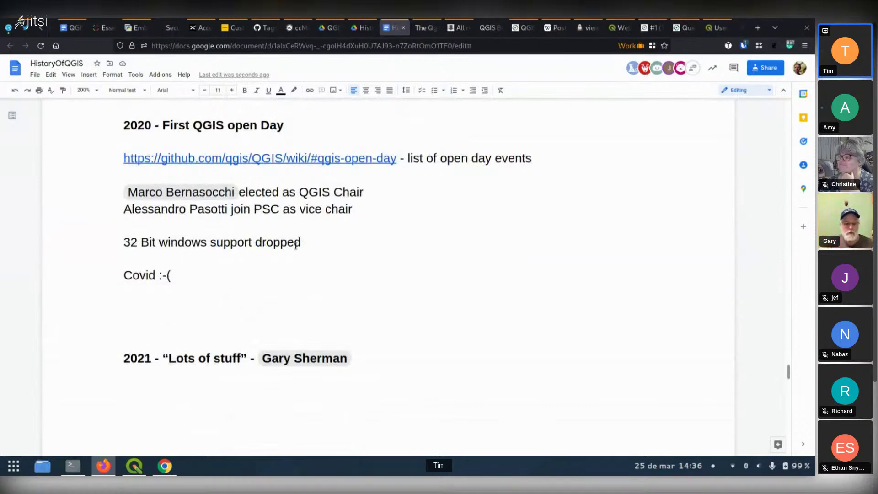
{"action": "left_click", "coordinate": [716, 29]}
{"action": "left_click", "coordinate": [448, 47]}
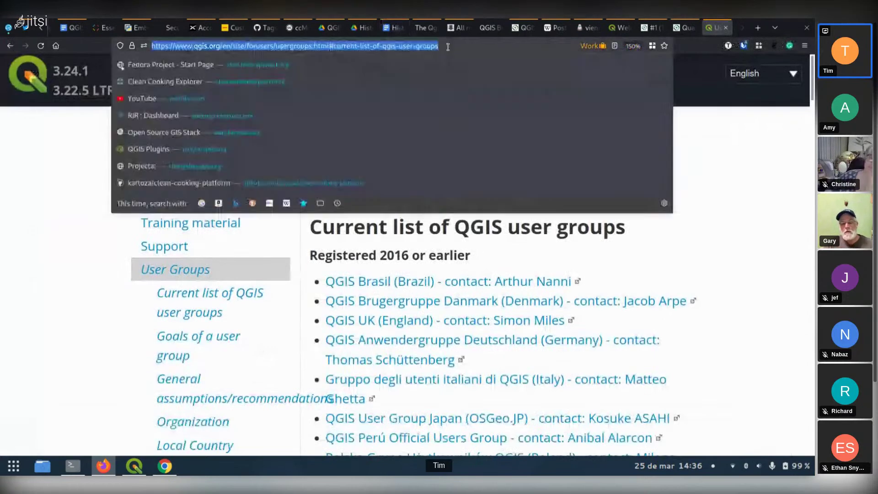
{"action": "type", "text": "foss3"}
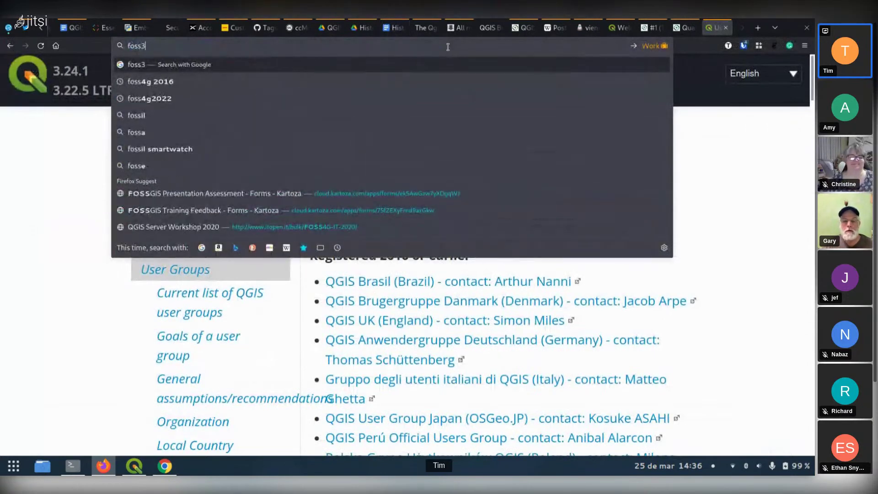
{"action": "key", "text": "BackSpace"}
{"action": "type", "text": "4g"}
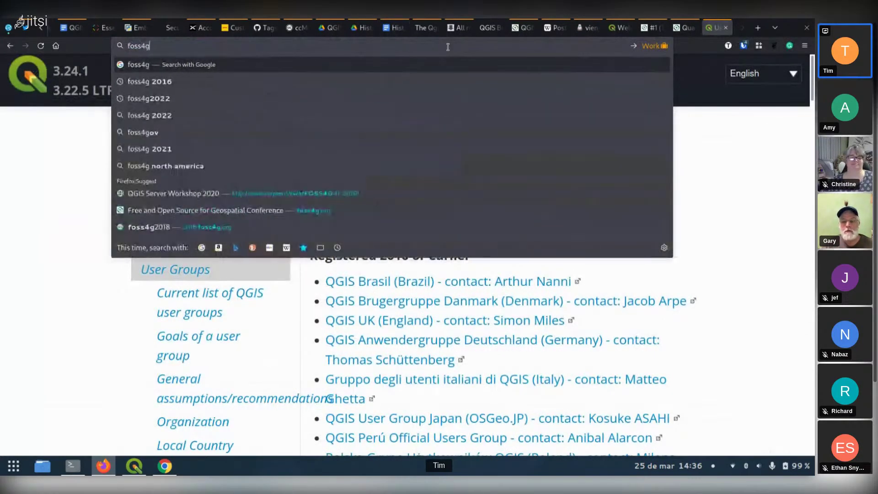
{"action": "type", "text": "20"}
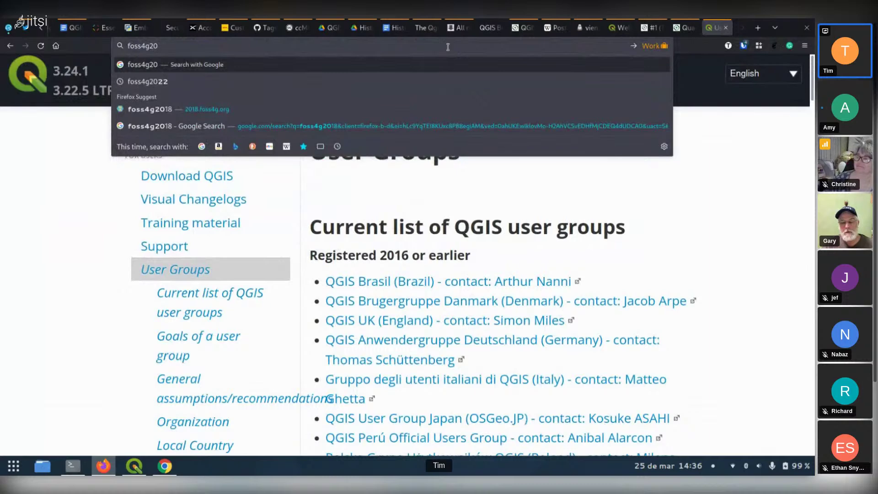
{"action": "type", "text": "18"}
{"action": "key", "text": "Return"}
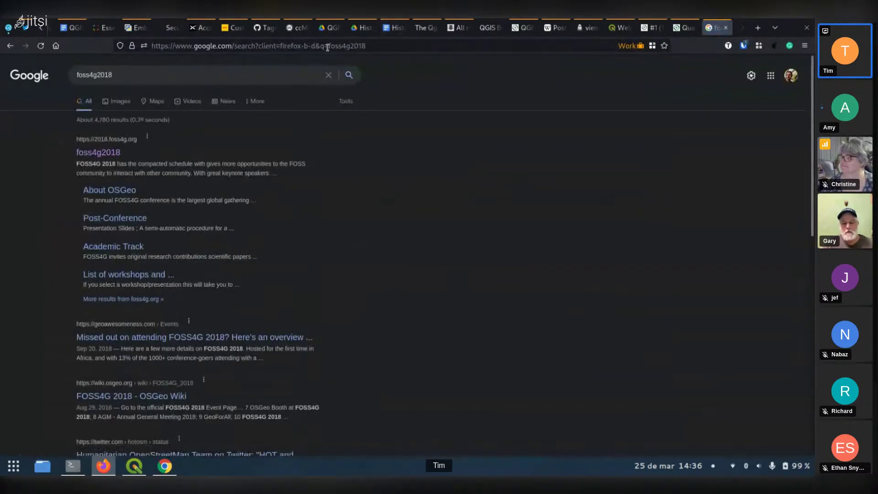
{"action": "left_click", "coordinate": [112, 155]}
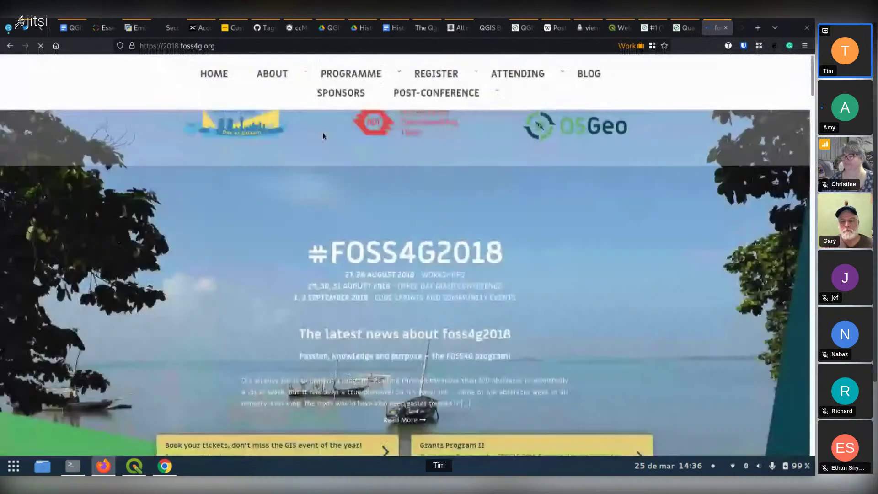
{"action": "scroll", "coordinate": [210, 147], "scroll_direction": "down", "scroll_amount": 5}
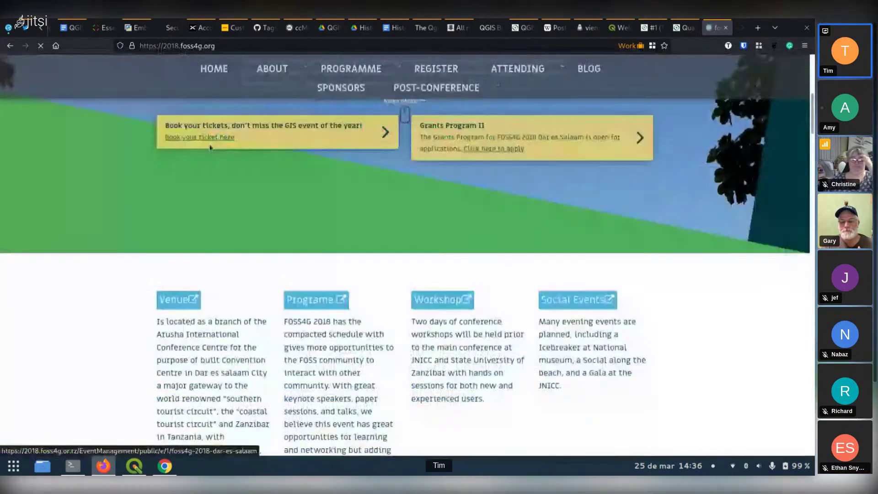
{"action": "left_click", "coordinate": [178, 46]}
{"action": "left_click", "coordinate": [223, 43]}
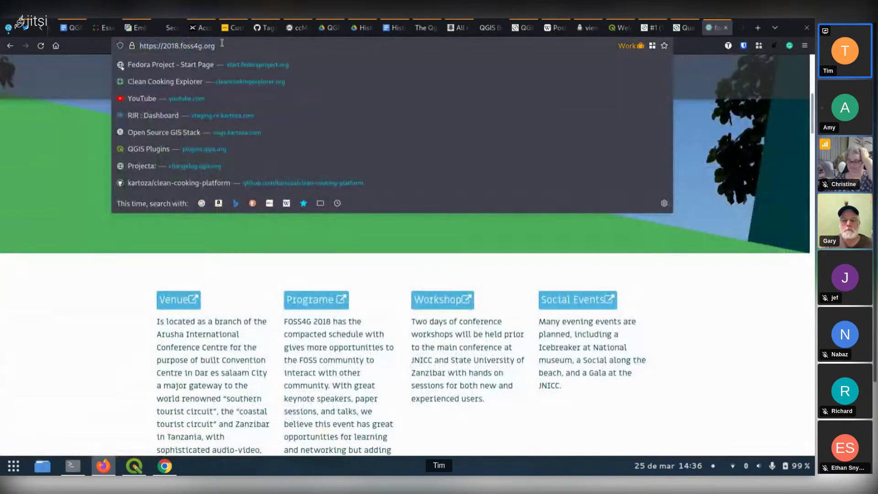
{"action": "key", "text": "Left"}
{"action": "key", "text": "Left"}
{"action": "key", "text": "Left"}
{"action": "key", "text": "Left"}
{"action": "key", "text": "Left"}
{"action": "key", "text": "Left"}
{"action": "key", "text": "Left"}
{"action": "key", "text": "Left"}
{"action": "key", "text": "Left"}
{"action": "key", "text": "Left"}
{"action": "key", "text": "Left"}
{"action": "key", "text": "BackSpace"}
{"action": "key", "text": "BackSpace"}
{"action": "type", "text": "20"}
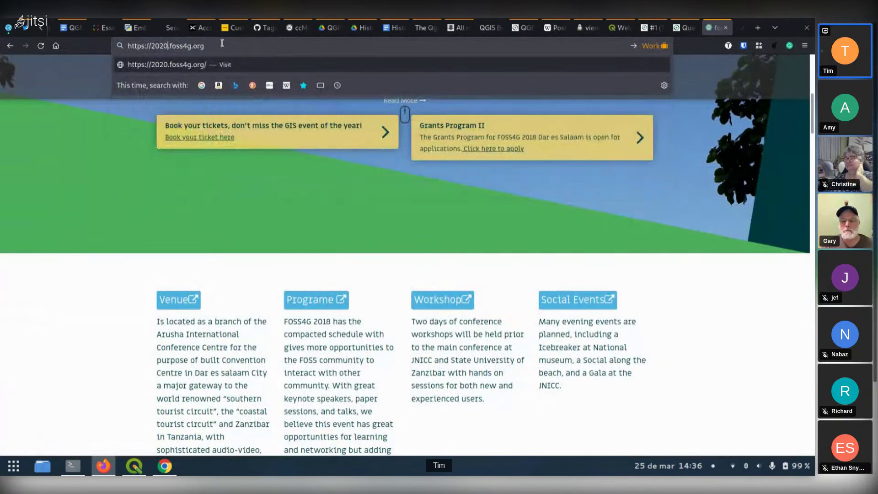
{"action": "key", "text": "Return"}
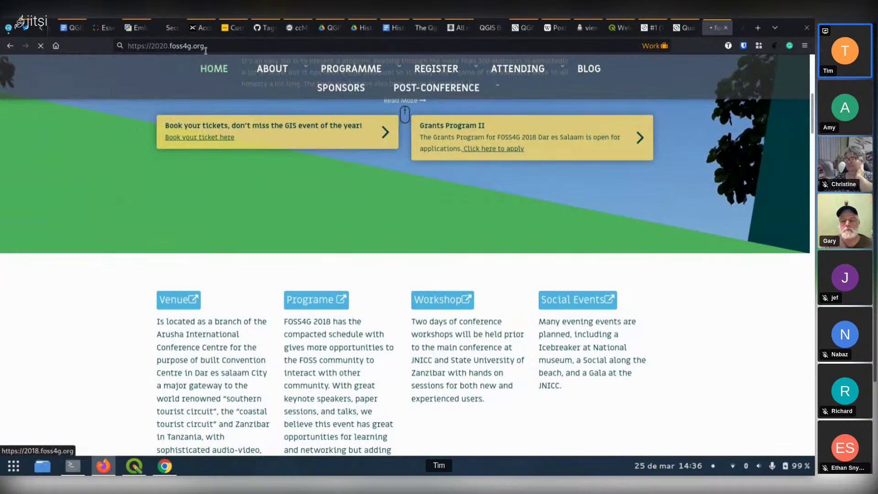
{"action": "left_click", "coordinate": [206, 49]}
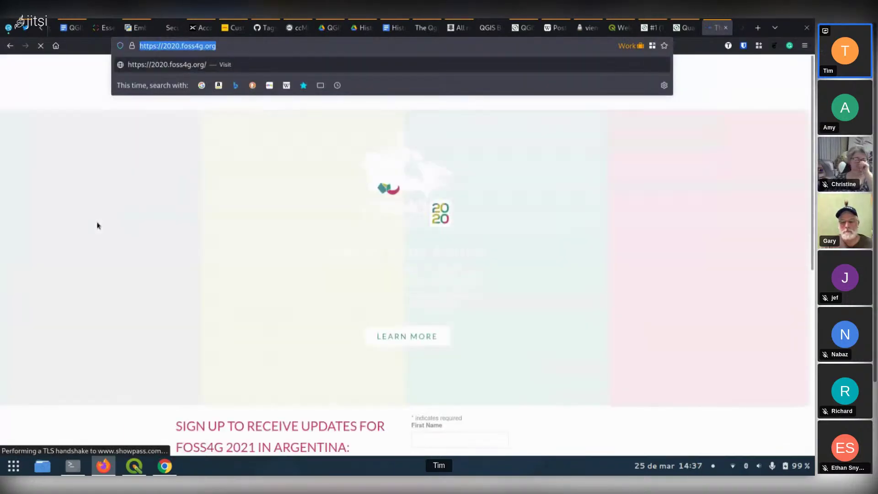
{"action": "left_click", "coordinate": [96, 226]}
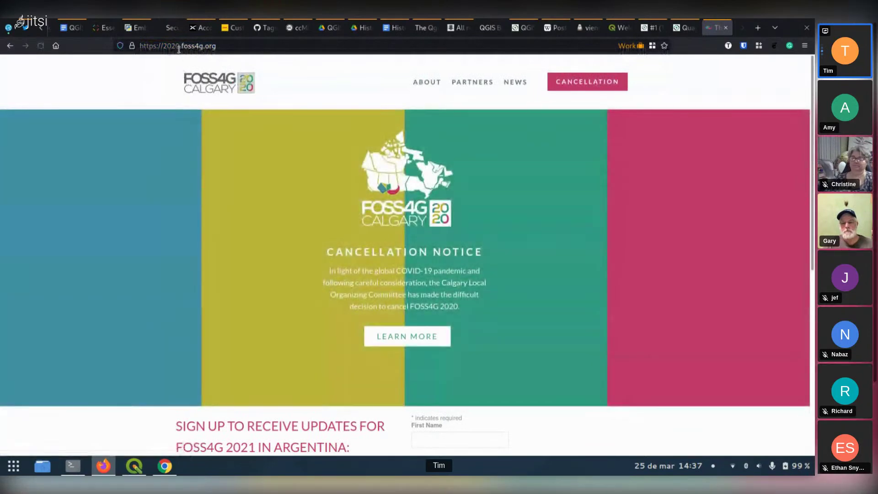
{"action": "left_click", "coordinate": [175, 45]}
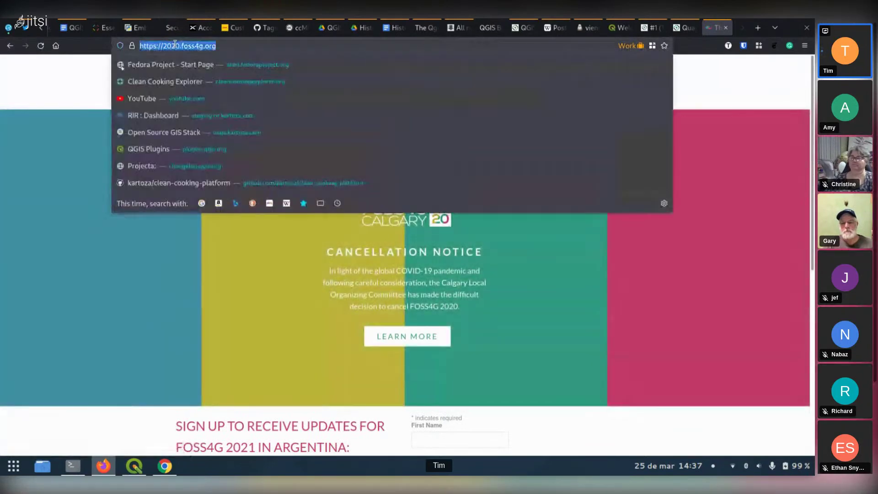
{"action": "key", "text": "End"}
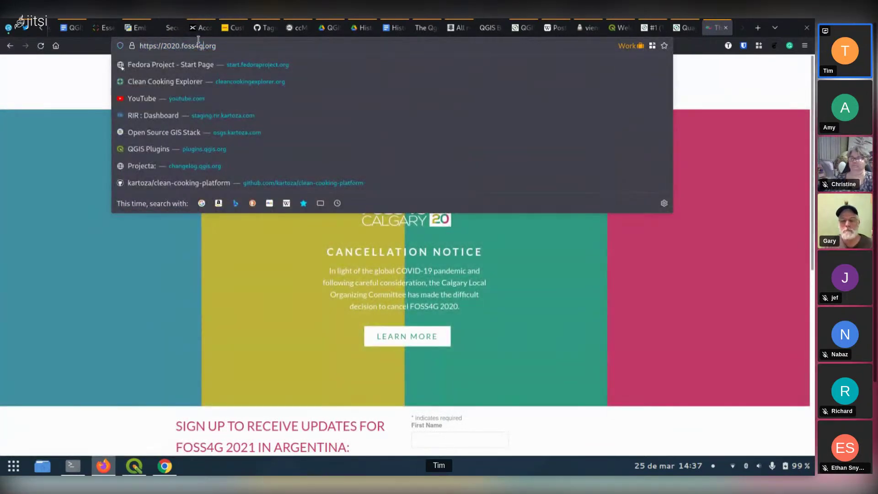
{"action": "key", "text": "BackSpace"}
{"action": "key", "text": "BackSpace"}
{"action": "type", "text": "1"}
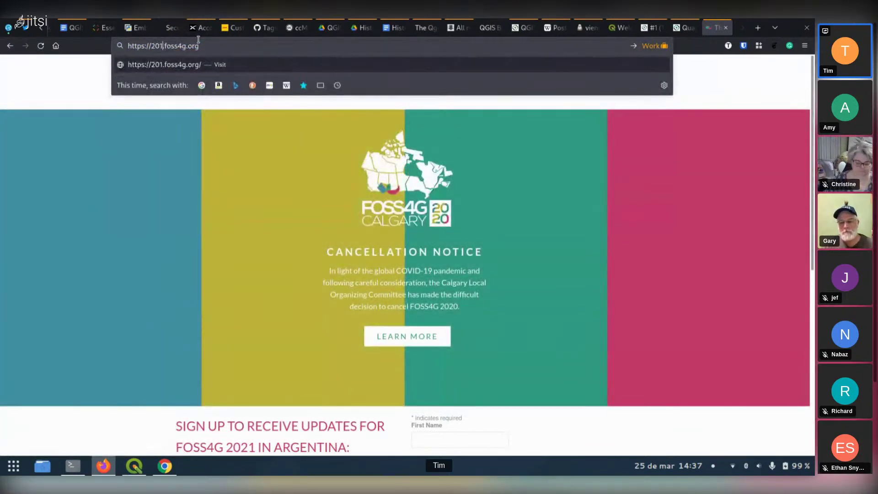
{"action": "type", "text": "9"}
{"action": "key", "text": "Return"}
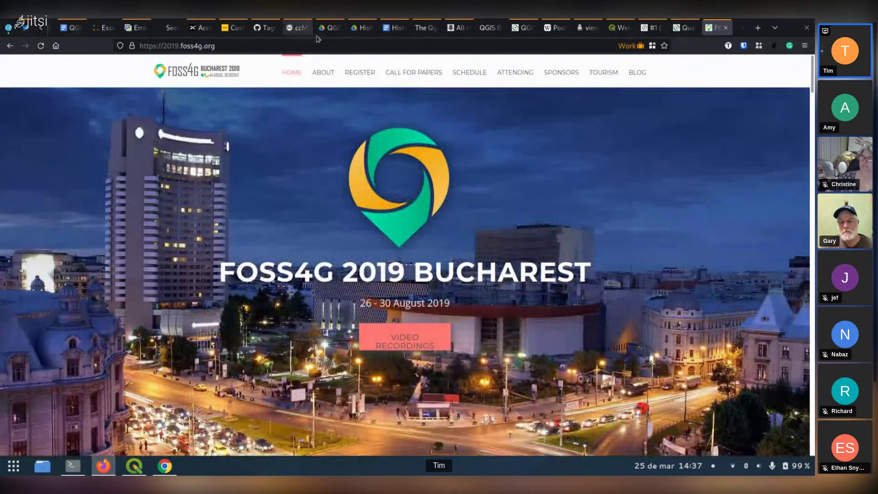
Add the line "Telegram QGIS group started - now at ~2000 members" to the HistoryOfQGIS document's 2019 section, below the Conda Build line
{"action": "left_click", "coordinate": [391, 34]}
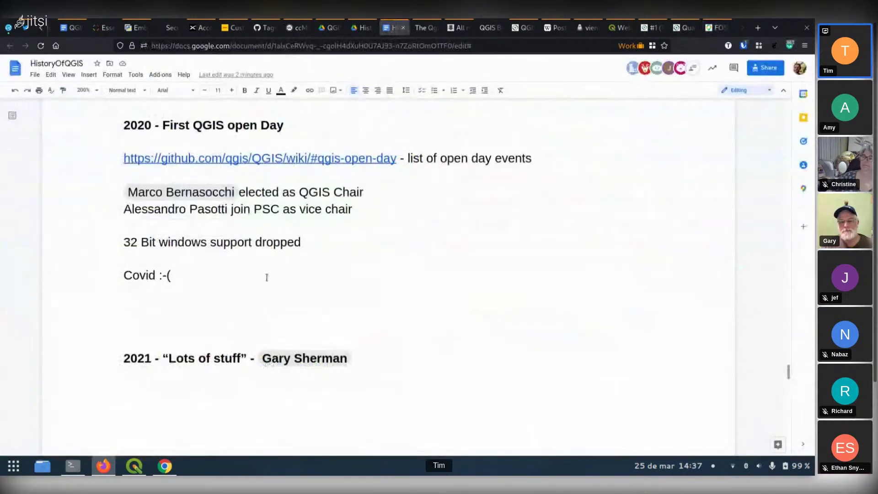
{"action": "scroll", "coordinate": [246, 227], "scroll_direction": "up", "scroll_amount": 2}
{"action": "scroll", "coordinate": [245, 225], "scroll_direction": "up", "scroll_amount": 2}
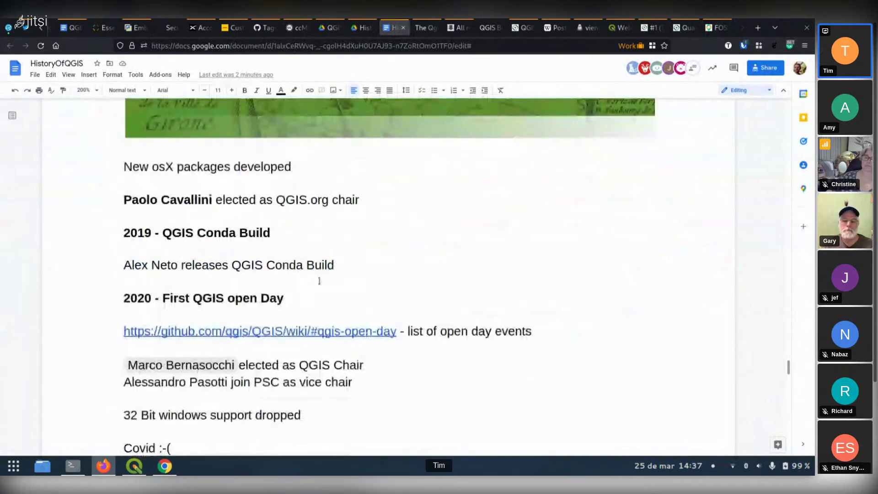
{"action": "left_click", "coordinate": [379, 256]}
{"action": "key", "text": "Return"}
{"action": "key", "text": "Return"}
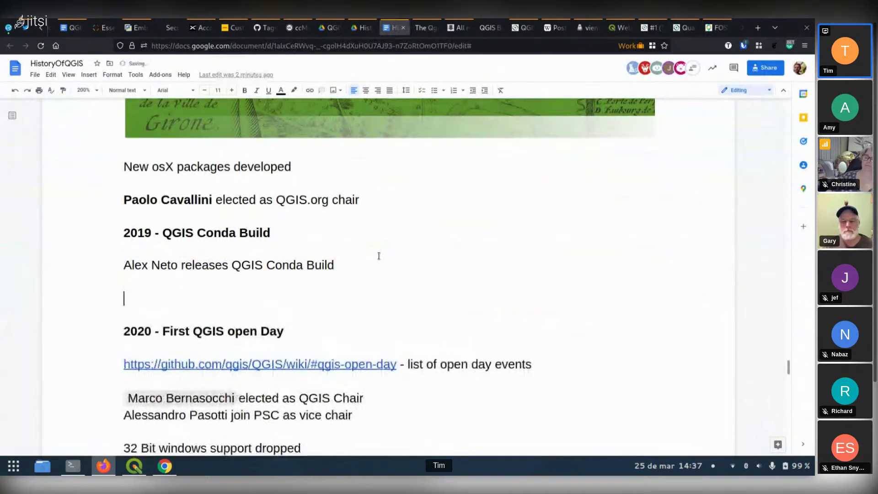
{"action": "type", "text": "Telegram "}
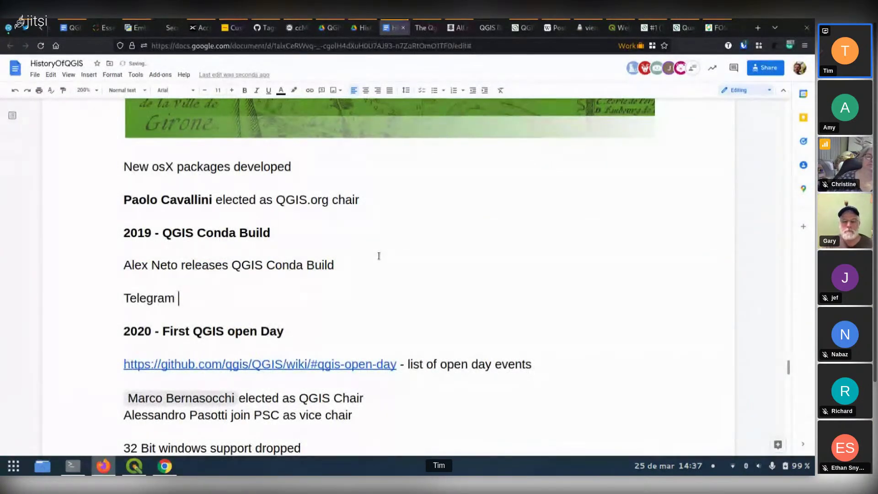
{"action": "type", "text": "QGIS group"}
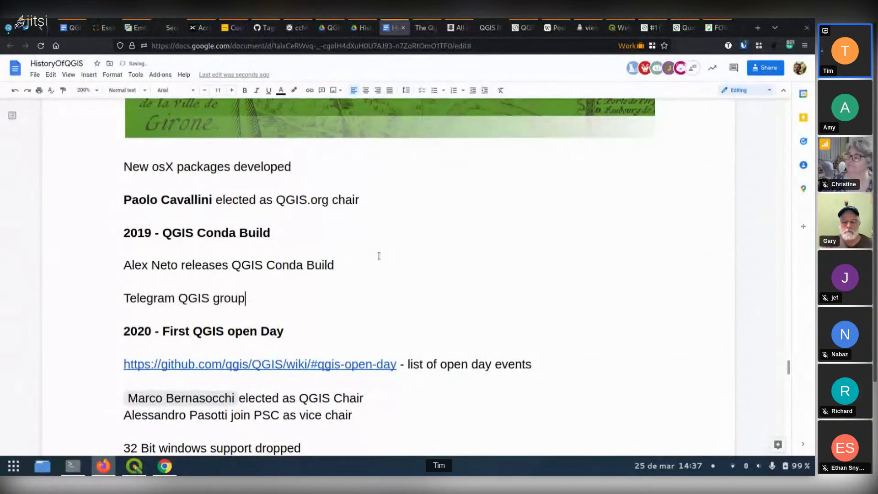
{"action": "type", "text": " started "}
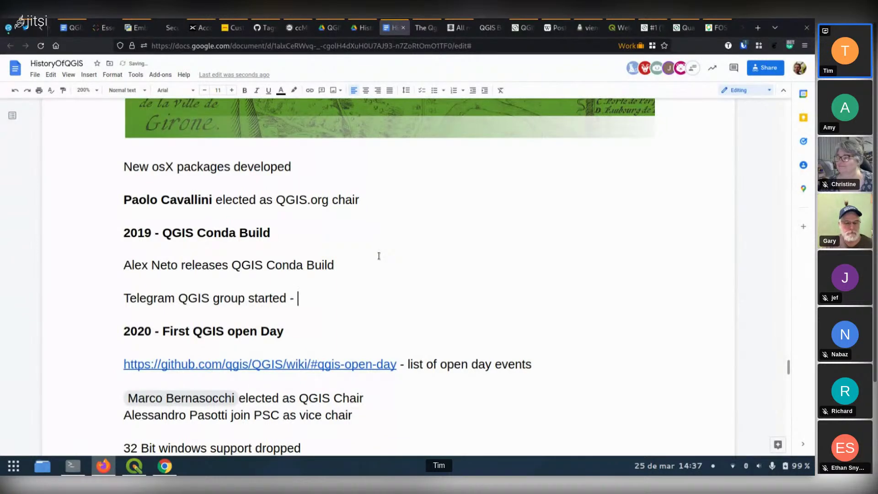
{"action": "type", "text": " - "}
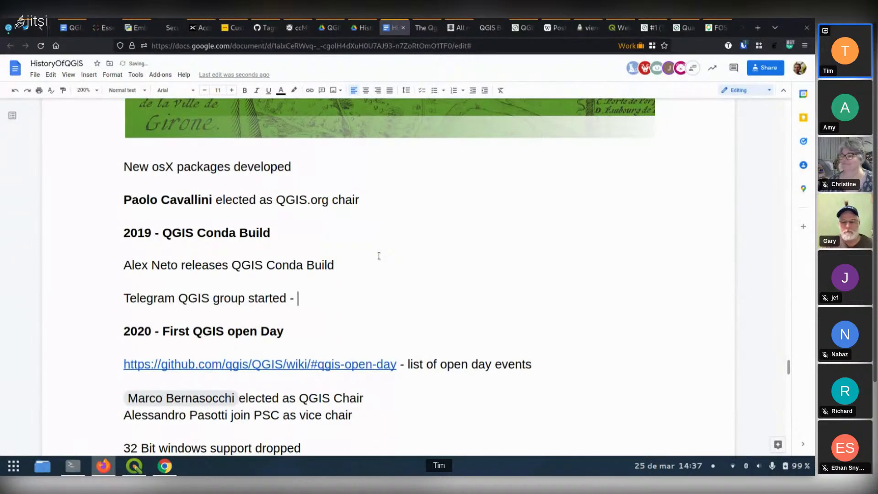
{"action": "type", "text": "now at"}
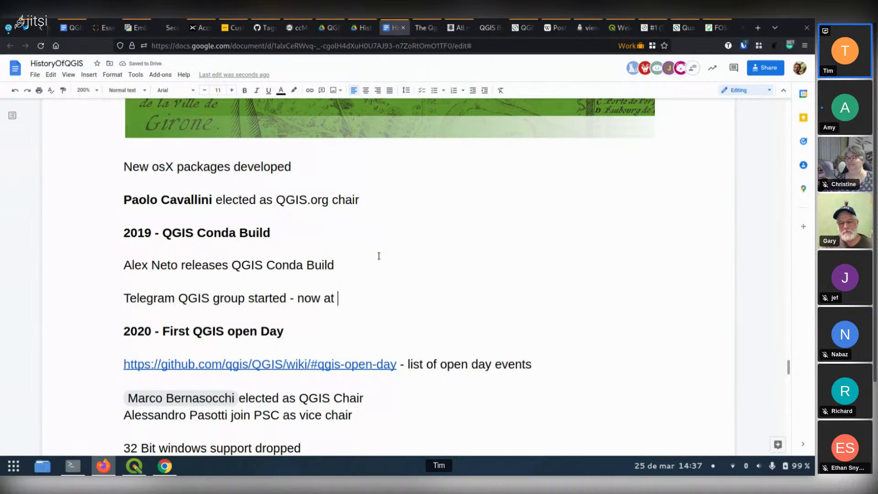
{"action": "type", "text": " ~2"}
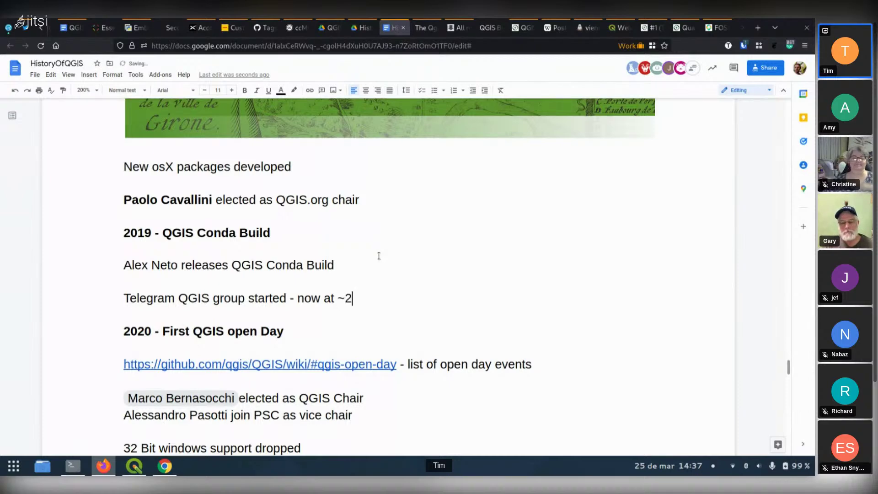
{"action": "type", "text": "000 members"}
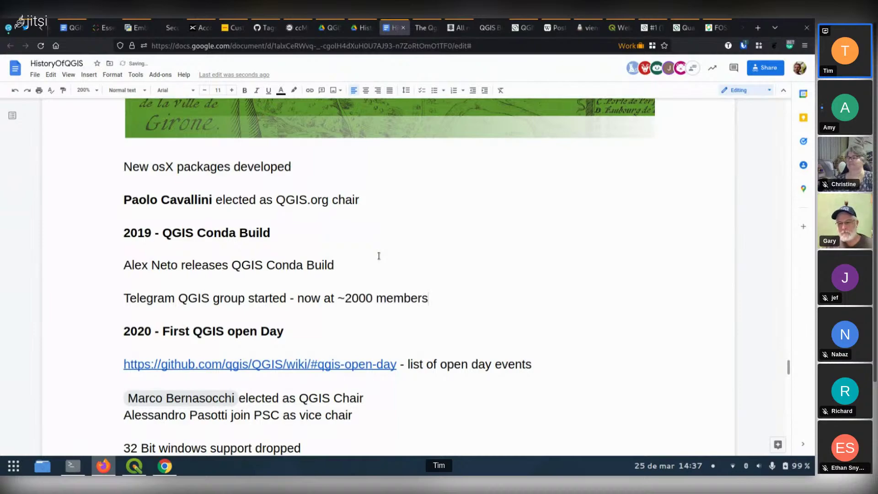
Add the line "Facebook QGIS group started - now at ~50k members" to the 2016 section, below the first annual report link
{"action": "scroll", "coordinate": [378, 256], "scroll_direction": "up", "scroll_amount": 3}
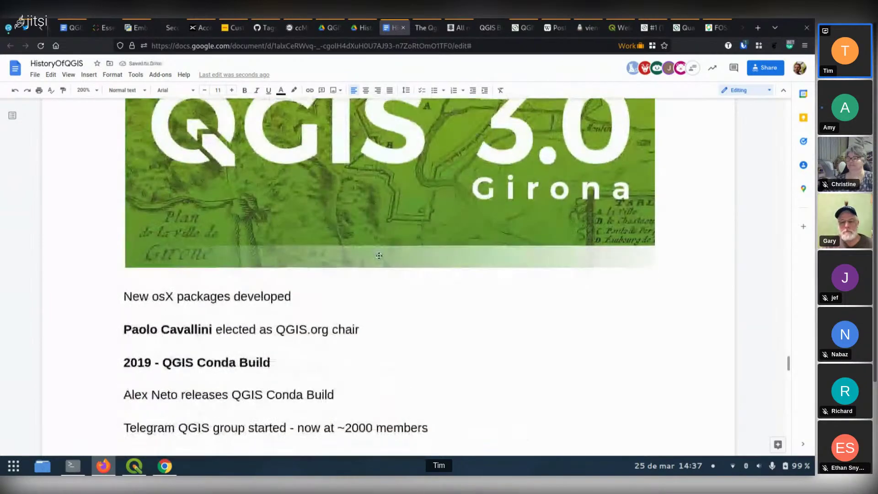
{"action": "scroll", "coordinate": [379, 255], "scroll_direction": "down", "scroll_amount": 3}
{"action": "scroll", "coordinate": [379, 255], "scroll_direction": "up", "scroll_amount": 4}
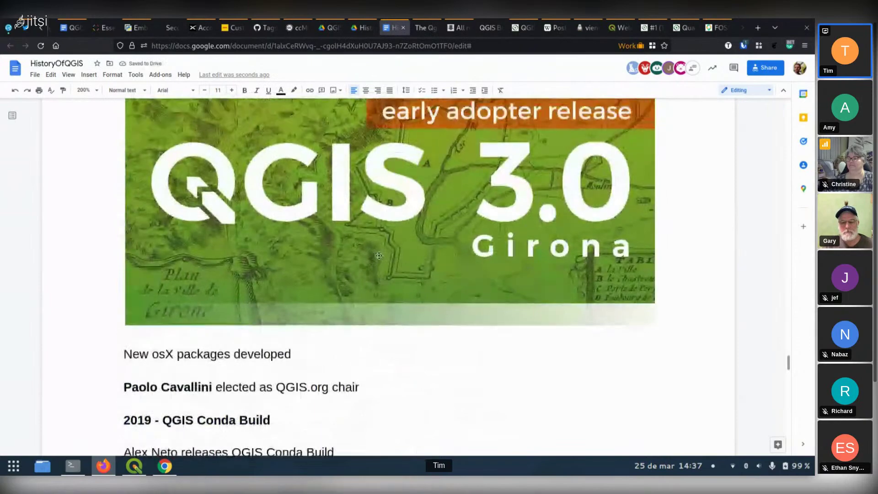
{"action": "scroll", "coordinate": [379, 256], "scroll_direction": "up", "scroll_amount": 9}
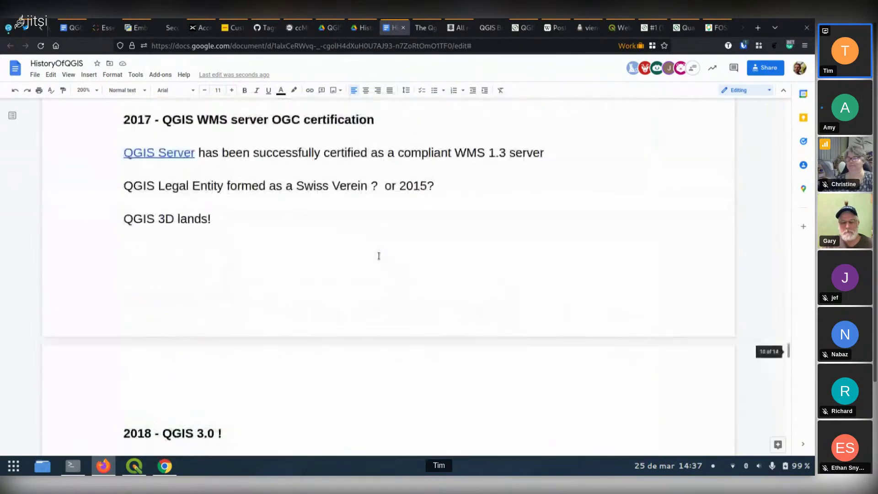
{"action": "scroll", "coordinate": [378, 255], "scroll_direction": "up", "scroll_amount": 4}
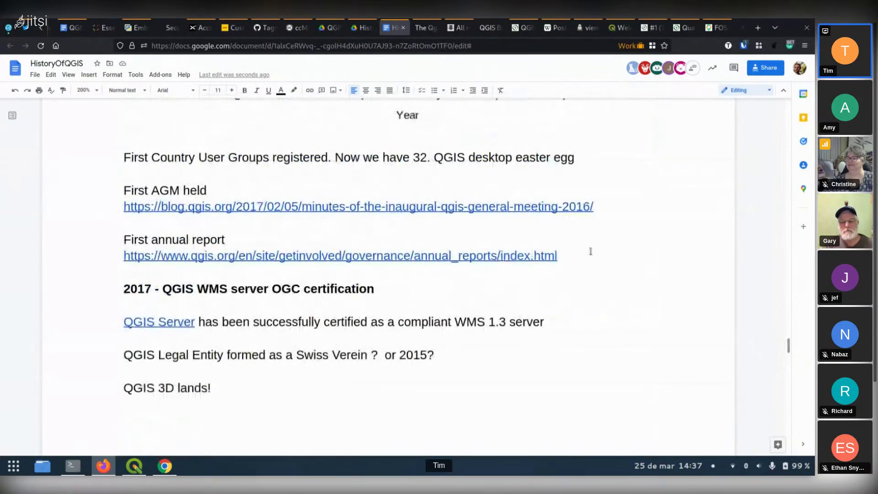
{"action": "key", "text": "Return"}
{"action": "key", "text": "Return"}
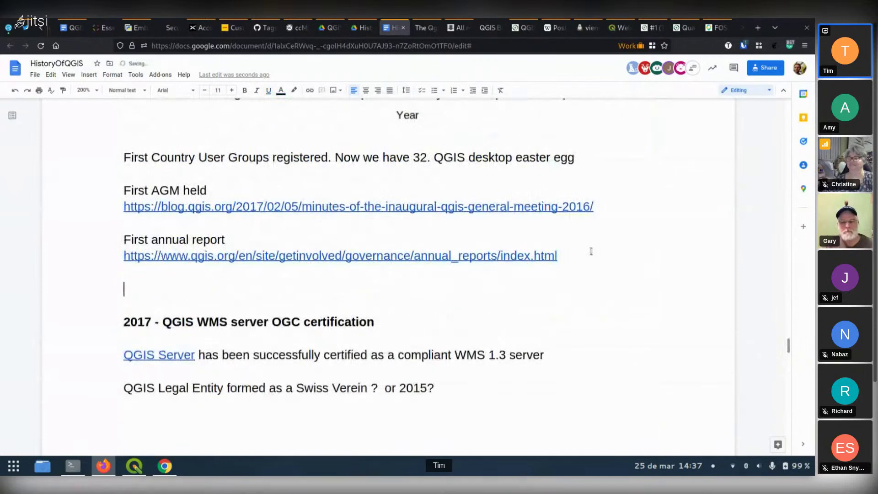
{"action": "type", "text": "Facebook"}
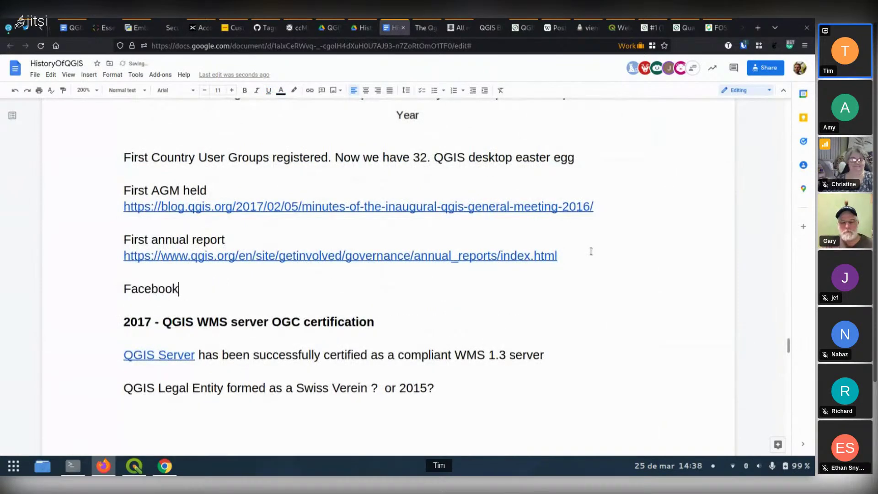
{"action": "type", "text": " QGIS gr"}
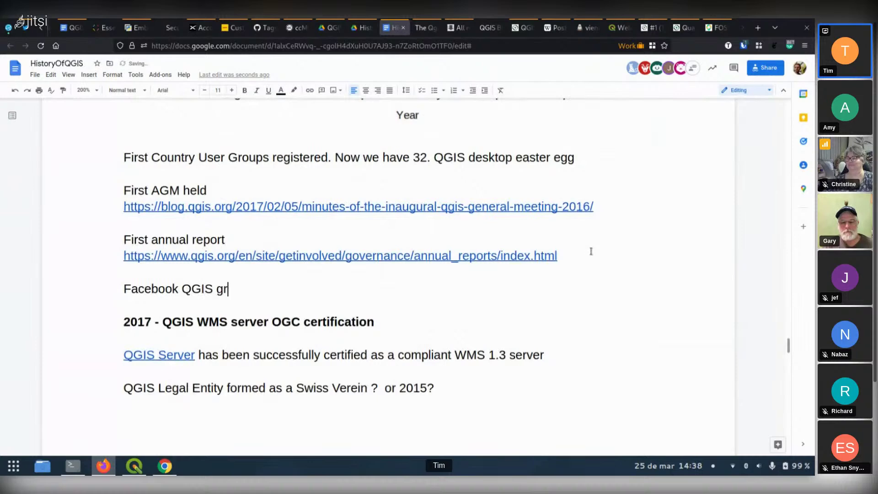
{"action": "type", "text": "oup started"}
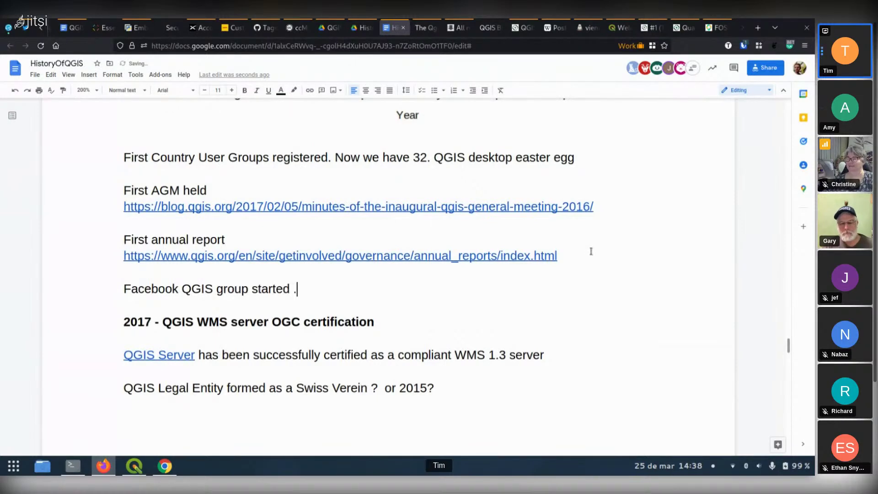
{"action": "type", "text": " - now at "}
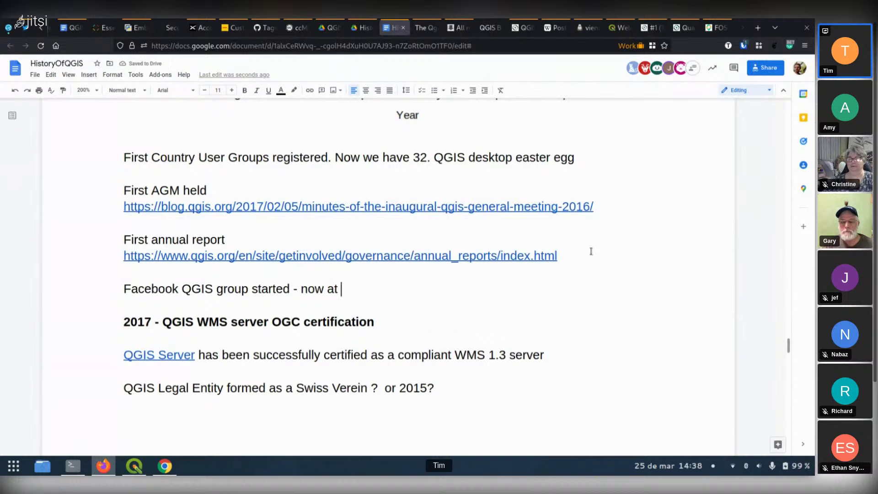
{"action": "type", "text": "~50"}
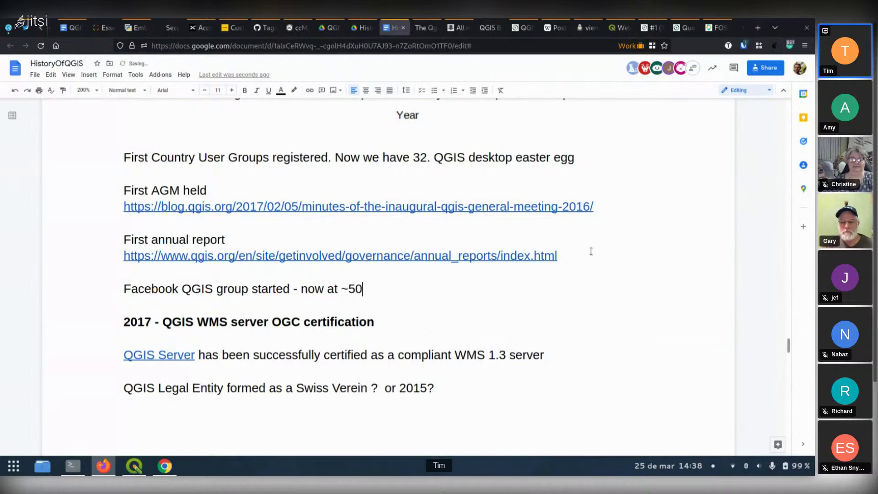
{"action": "type", "text": "k members"}
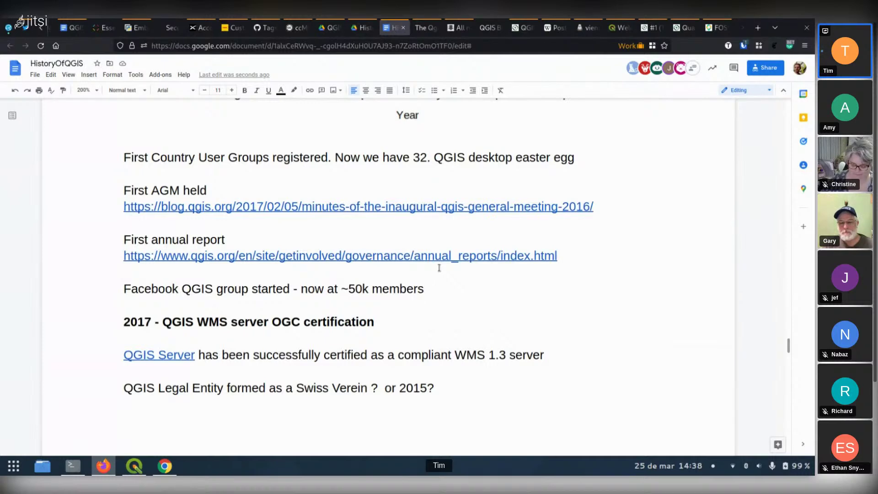
Review the document from the 2017 section through the 2022 entry and place the insertion point on the blank line below that entry
{"action": "scroll", "coordinate": [521, 321], "scroll_direction": "down", "scroll_amount": 2}
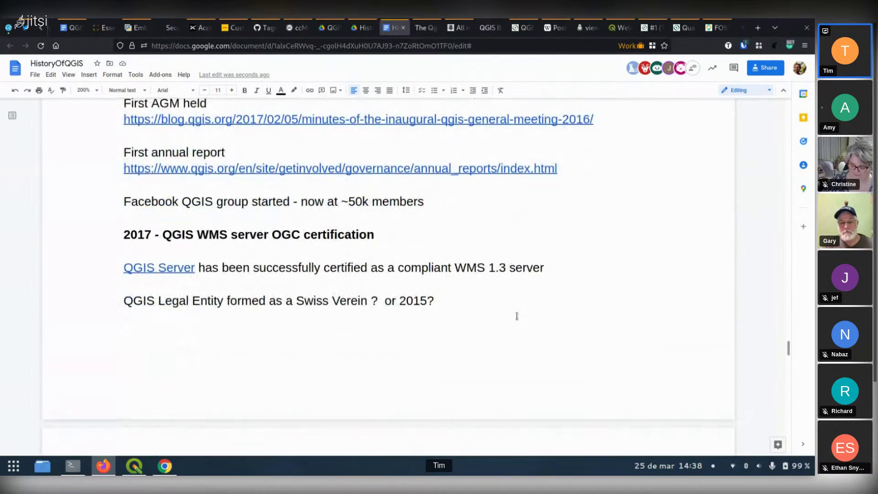
{"action": "scroll", "coordinate": [517, 316], "scroll_direction": "down", "scroll_amount": 1}
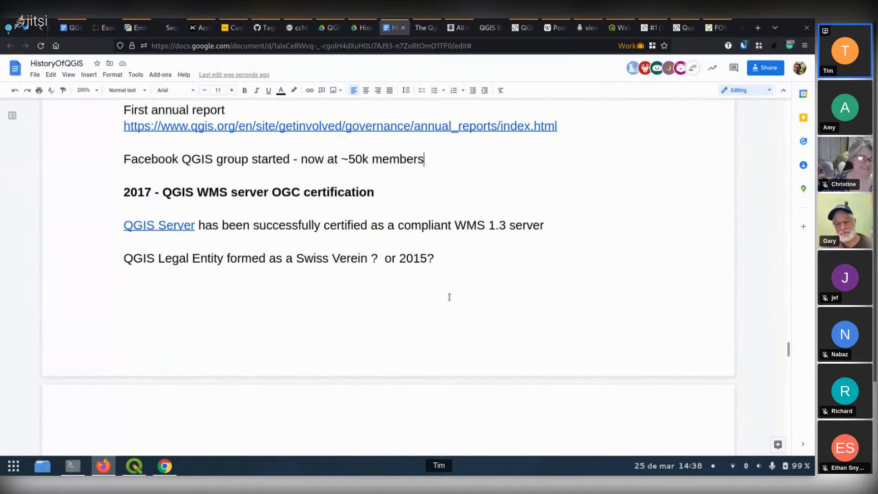
{"action": "scroll", "coordinate": [450, 297], "scroll_direction": "down", "scroll_amount": 5}
{"action": "scroll", "coordinate": [449, 297], "scroll_direction": "down", "scroll_amount": 10}
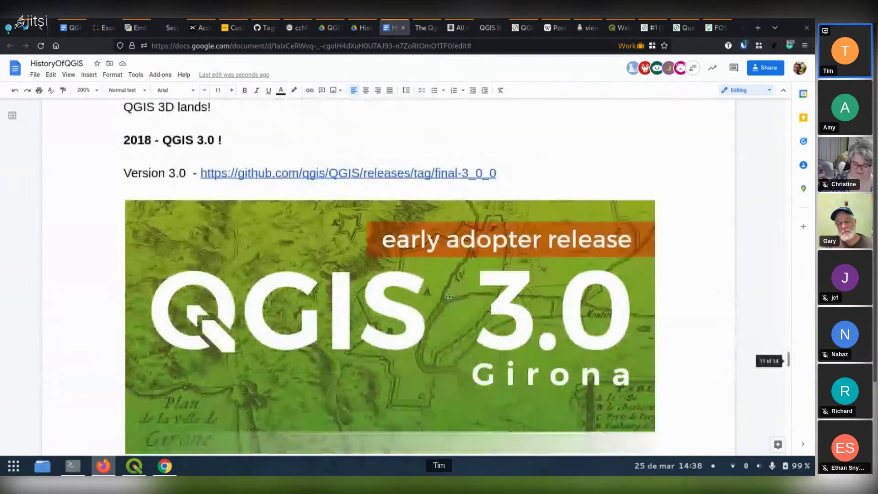
{"action": "scroll", "coordinate": [449, 297], "scroll_direction": "down", "scroll_amount": 15}
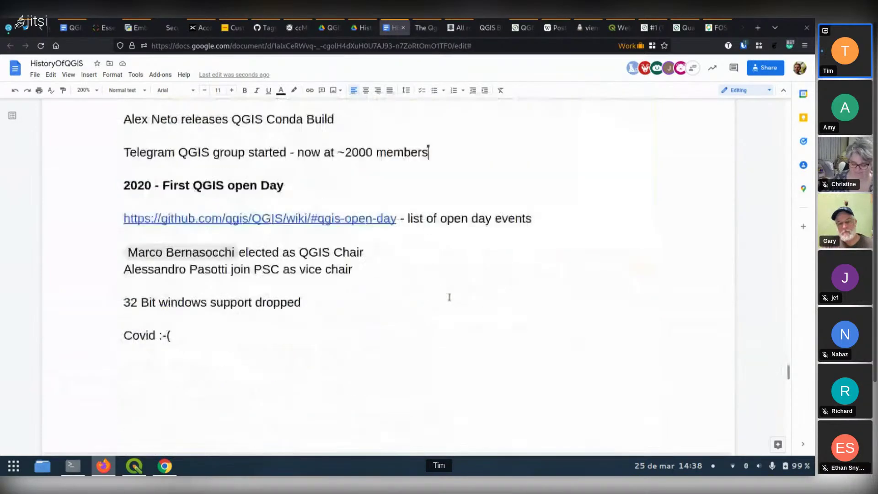
{"action": "scroll", "coordinate": [450, 297], "scroll_direction": "down", "scroll_amount": 5}
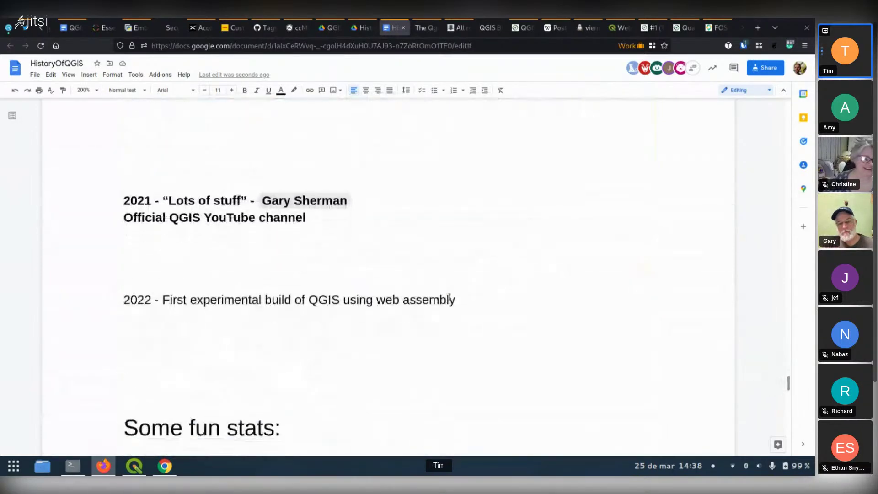
{"action": "scroll", "coordinate": [450, 296], "scroll_direction": "up", "scroll_amount": 2}
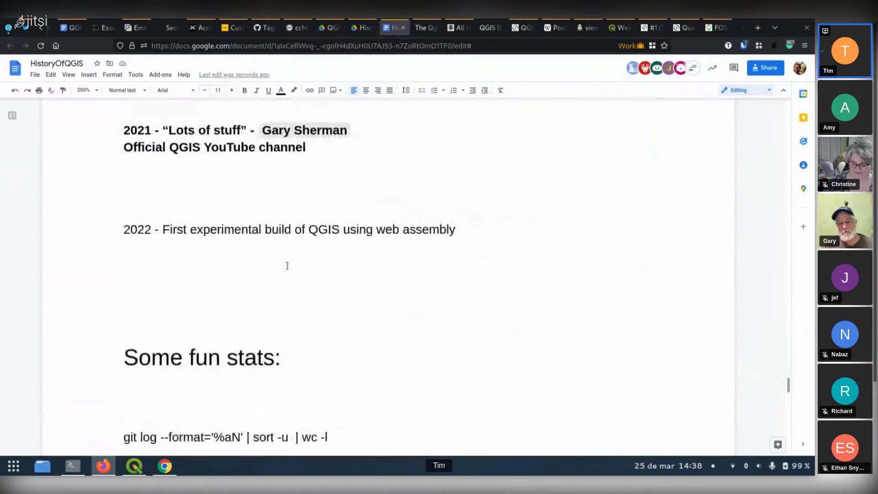
{"action": "left_click", "coordinate": [209, 267]}
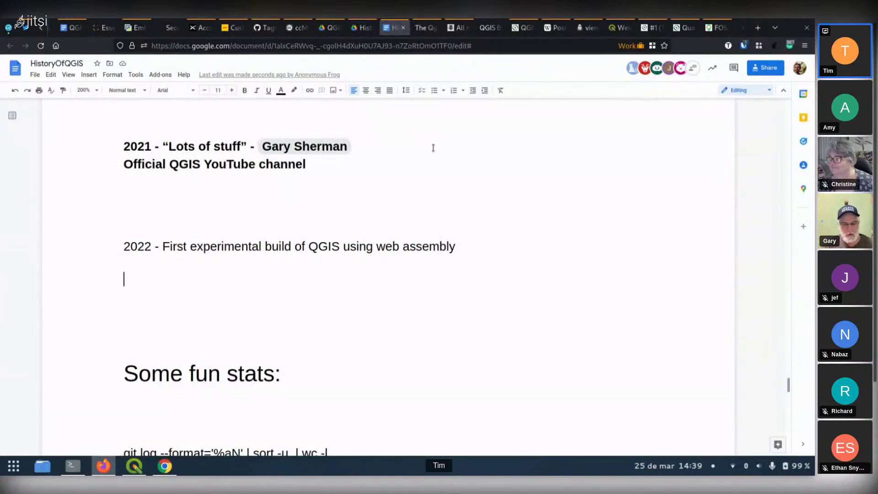
Review the yearly sections in reverse from 2021 to 2005 and place the insertion point at the end of the QGIS 0.73 paragraph
{"action": "scroll", "coordinate": [537, 202], "scroll_direction": "up", "scroll_amount": 10}
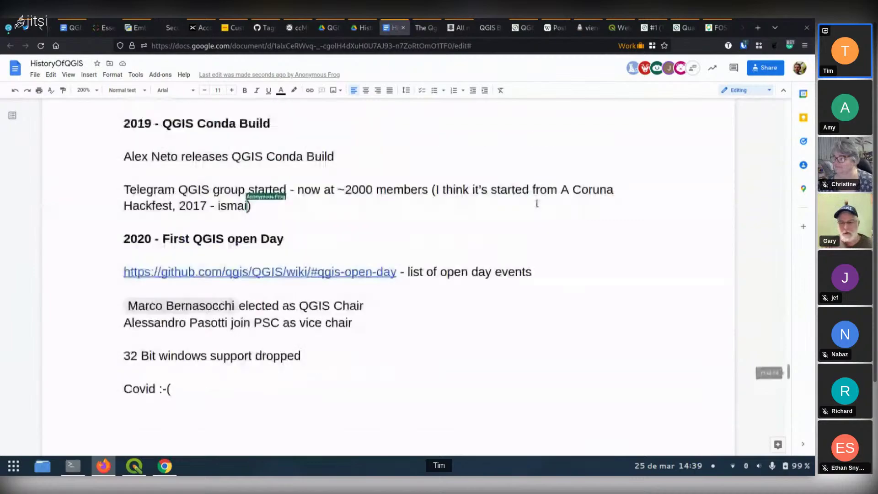
{"action": "scroll", "coordinate": [537, 202], "scroll_direction": "up", "scroll_amount": 15}
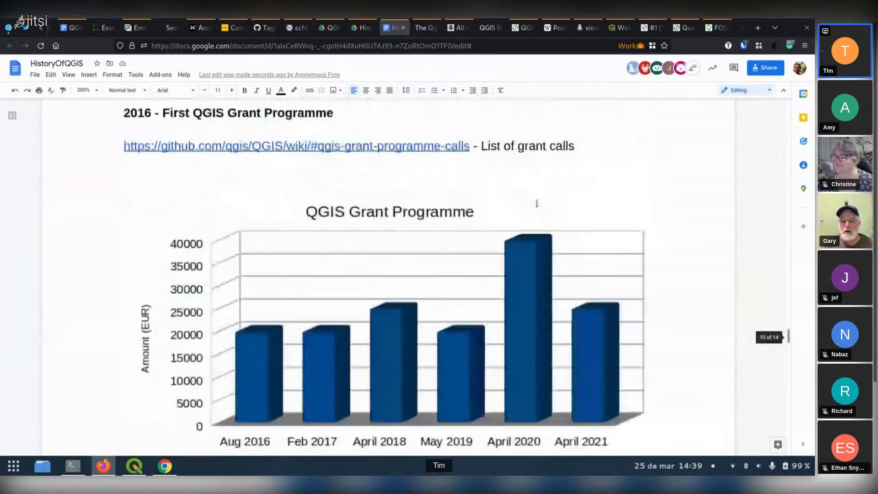
{"action": "scroll", "coordinate": [536, 203], "scroll_direction": "up", "scroll_amount": 15}
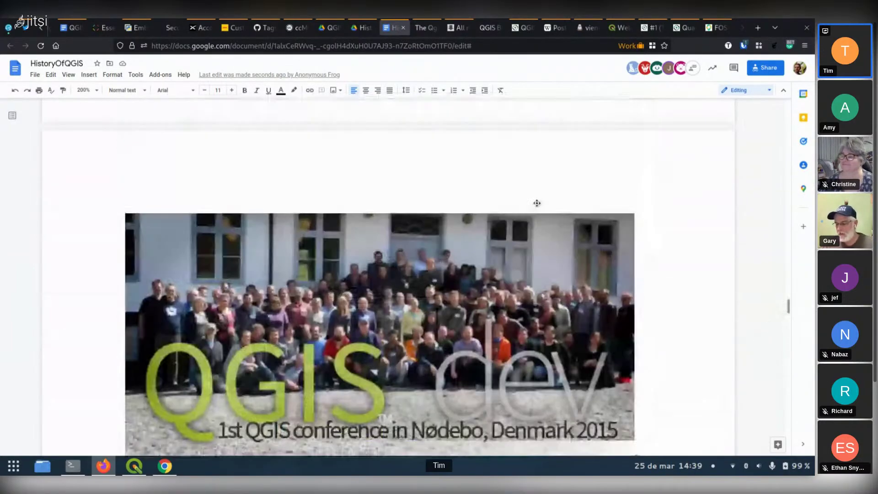
{"action": "scroll", "coordinate": [537, 203], "scroll_direction": "up", "scroll_amount": 15}
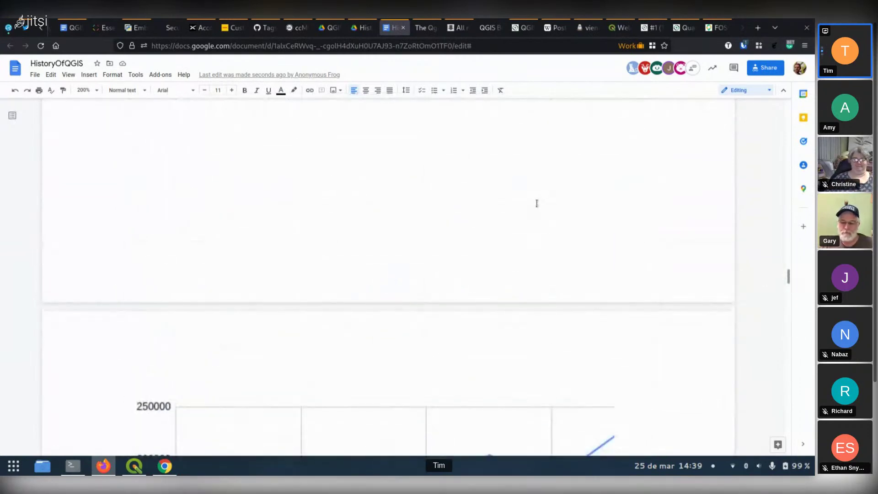
{"action": "scroll", "coordinate": [537, 203], "scroll_direction": "up", "scroll_amount": 10}
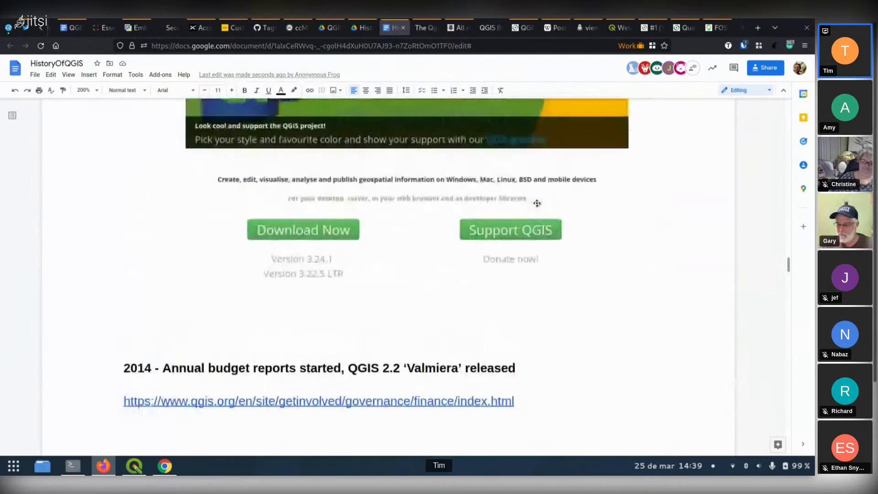
{"action": "scroll", "coordinate": [537, 203], "scroll_direction": "up", "scroll_amount": 10}
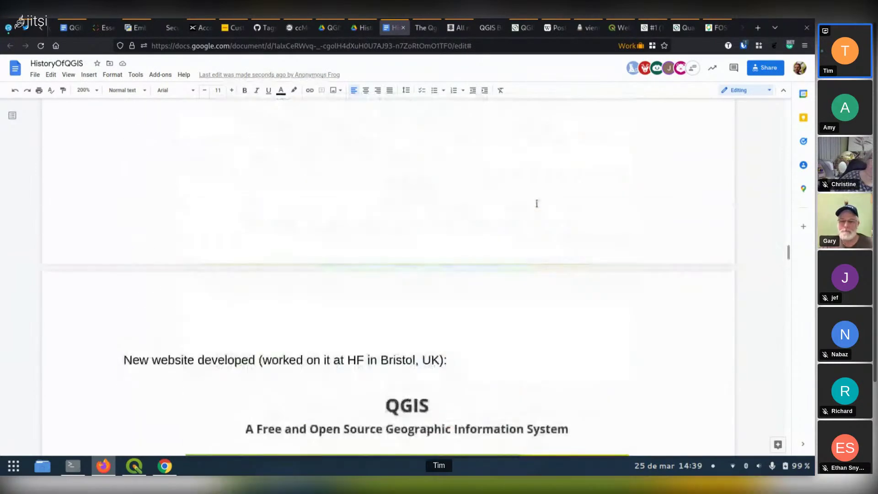
{"action": "scroll", "coordinate": [537, 203], "scroll_direction": "up", "scroll_amount": 10}
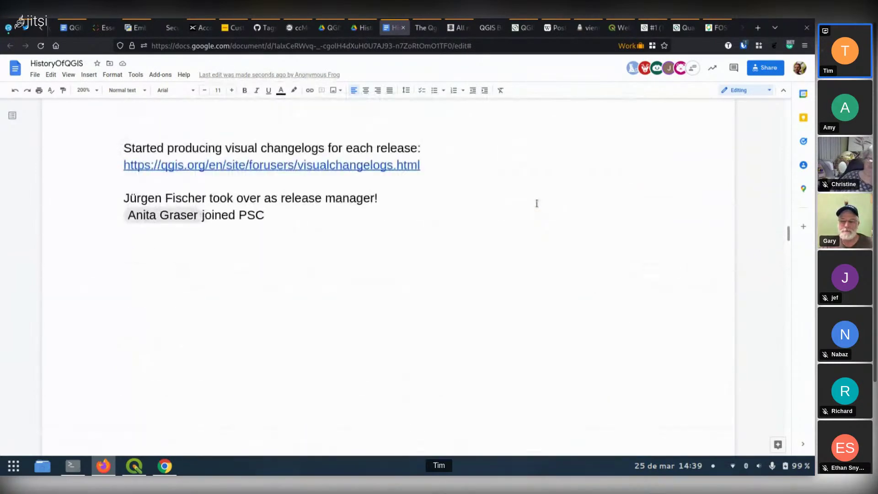
{"action": "scroll", "coordinate": [537, 203], "scroll_direction": "up", "scroll_amount": 10}
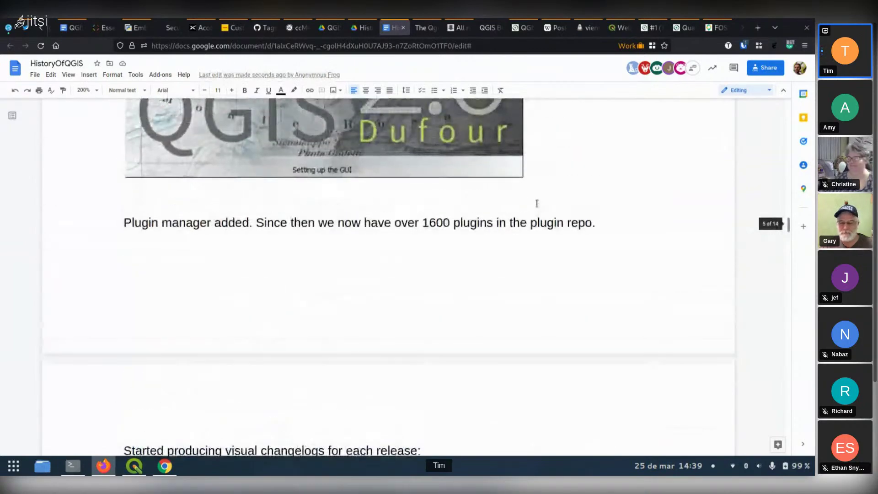
{"action": "scroll", "coordinate": [536, 203], "scroll_direction": "up", "scroll_amount": 10}
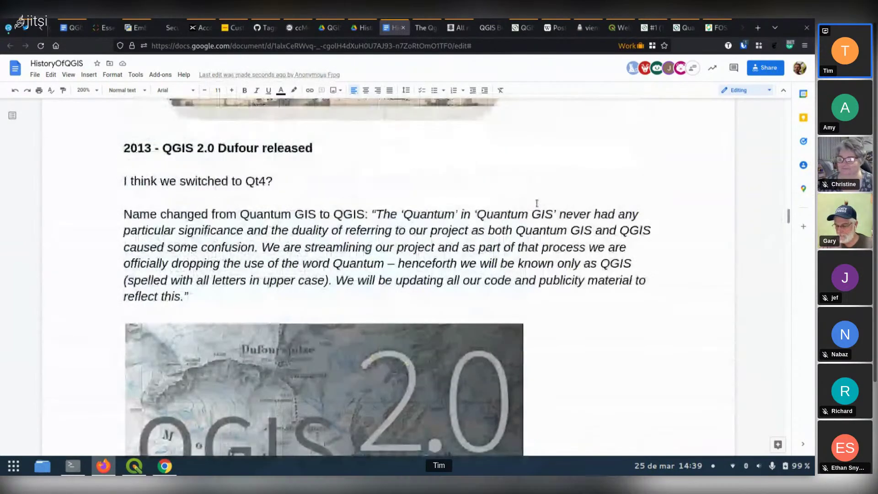
{"action": "scroll", "coordinate": [537, 203], "scroll_direction": "up", "scroll_amount": 10}
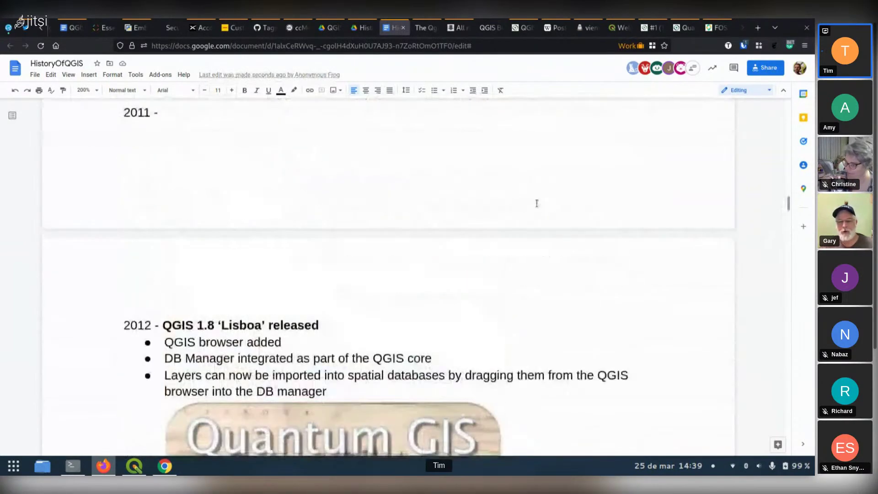
{"action": "scroll", "coordinate": [537, 203], "scroll_direction": "up", "scroll_amount": 5}
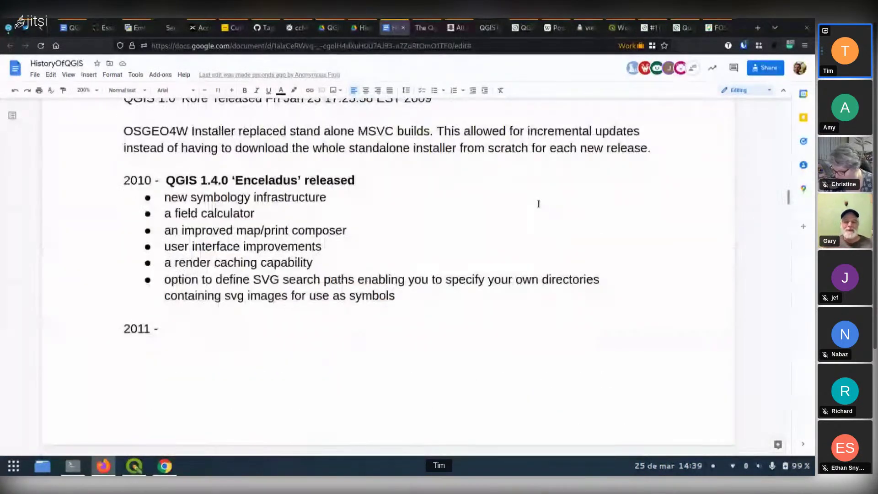
{"action": "scroll", "coordinate": [539, 203], "scroll_direction": "up", "scroll_amount": 5}
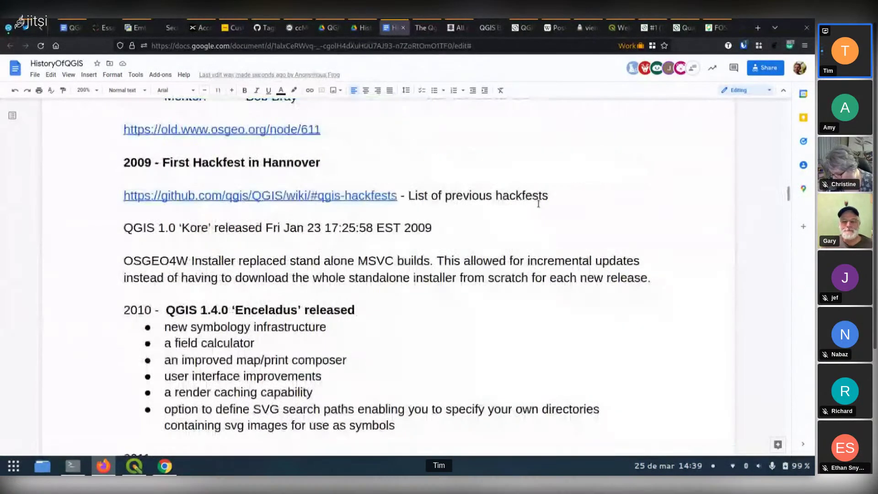
{"action": "scroll", "coordinate": [539, 204], "scroll_direction": "up", "scroll_amount": 8}
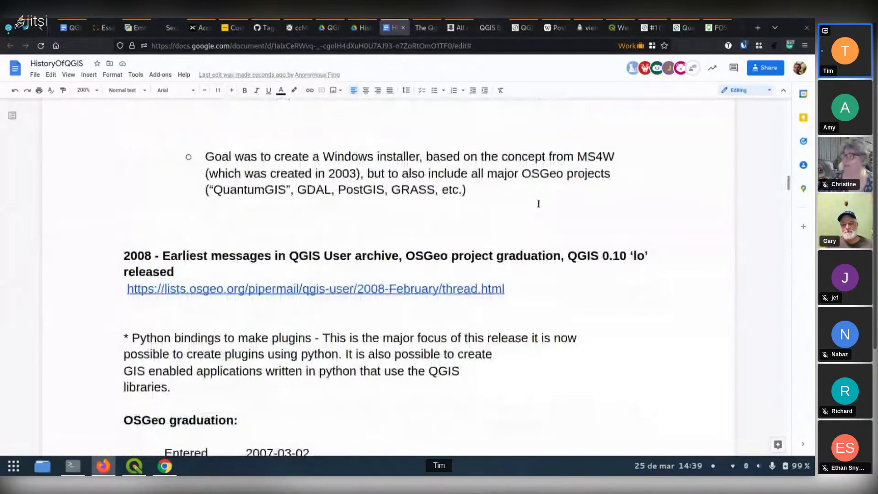
{"action": "scroll", "coordinate": [539, 204], "scroll_direction": "up", "scroll_amount": 15}
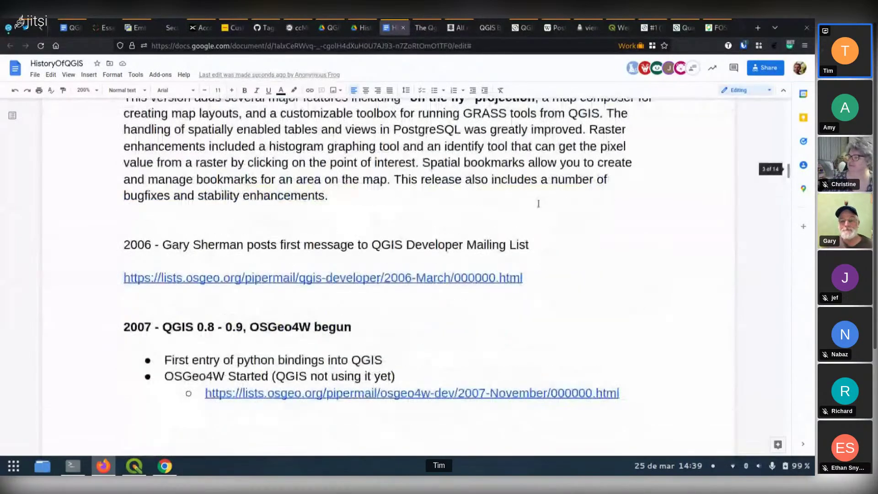
{"action": "scroll", "coordinate": [538, 204], "scroll_direction": "up", "scroll_amount": 5}
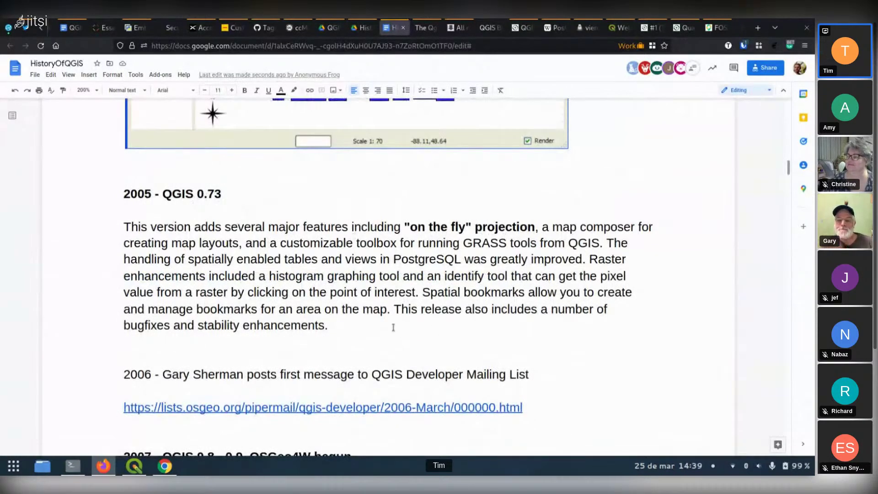
{"action": "left_click", "coordinate": [393, 327]}
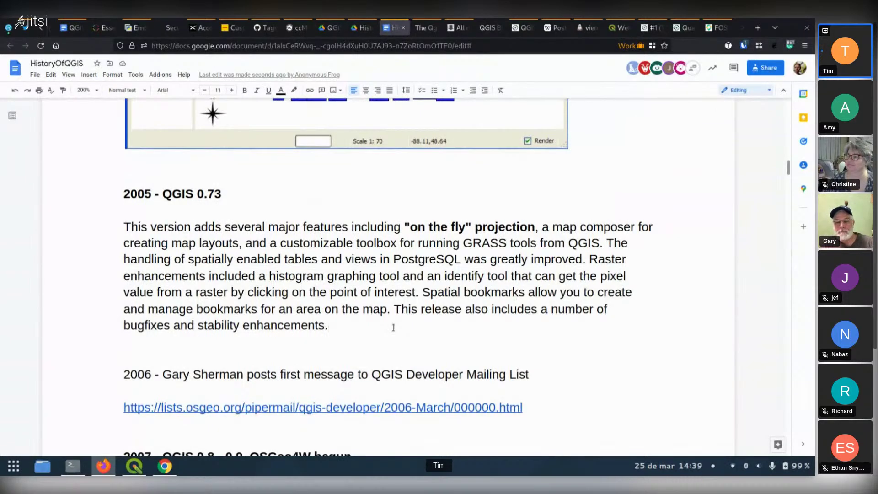